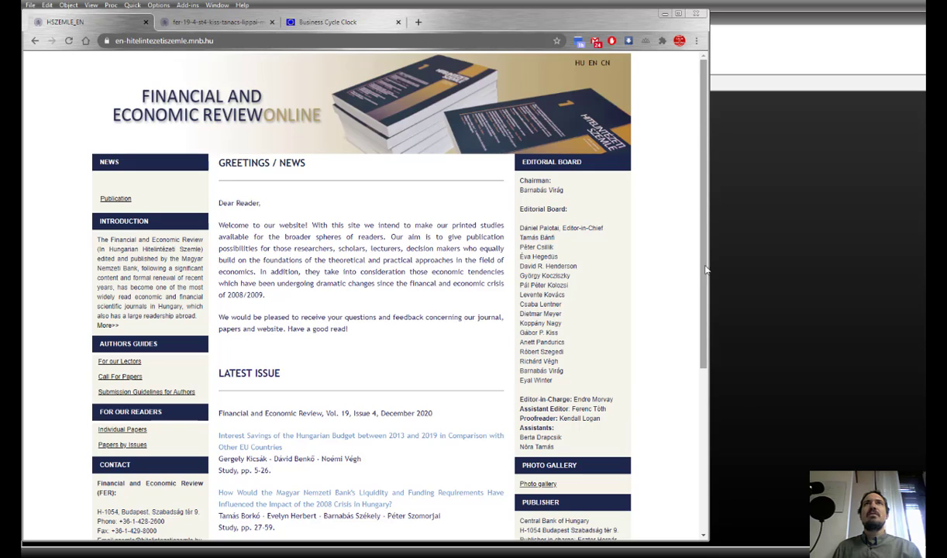
# Look through the journal's home page with the latest issue, and bring up the paper's PDF.
pyautogui.scroll(-5, 674, 260)
pyautogui.click(189, 21)
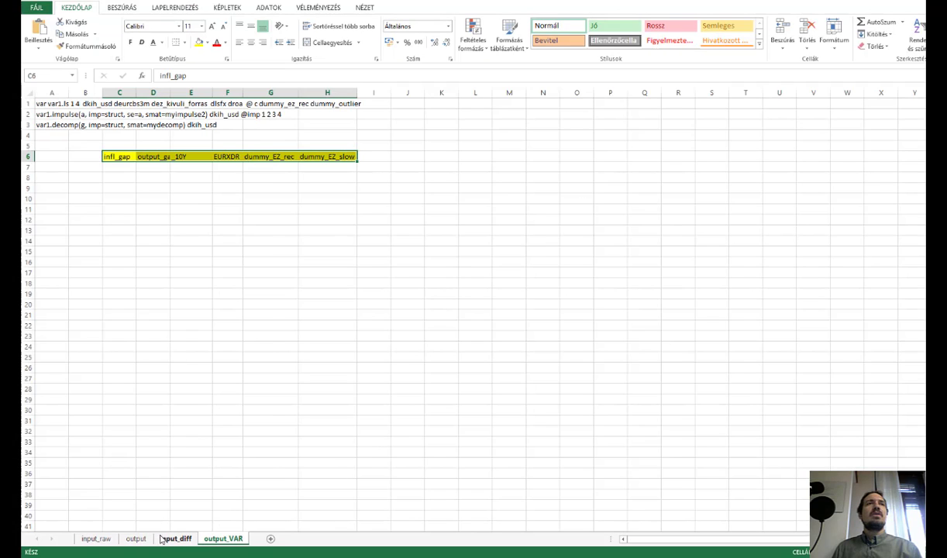
# Switch to the Excel workbook and review the 10Y column and the time2 date range on the input_diff sheet.
pyautogui.click(164, 539)
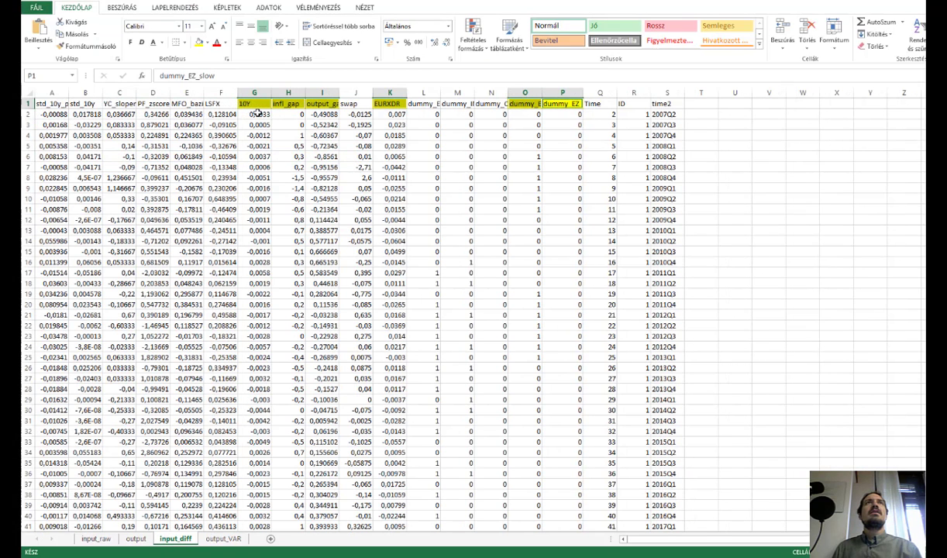
pyautogui.click(255, 93)
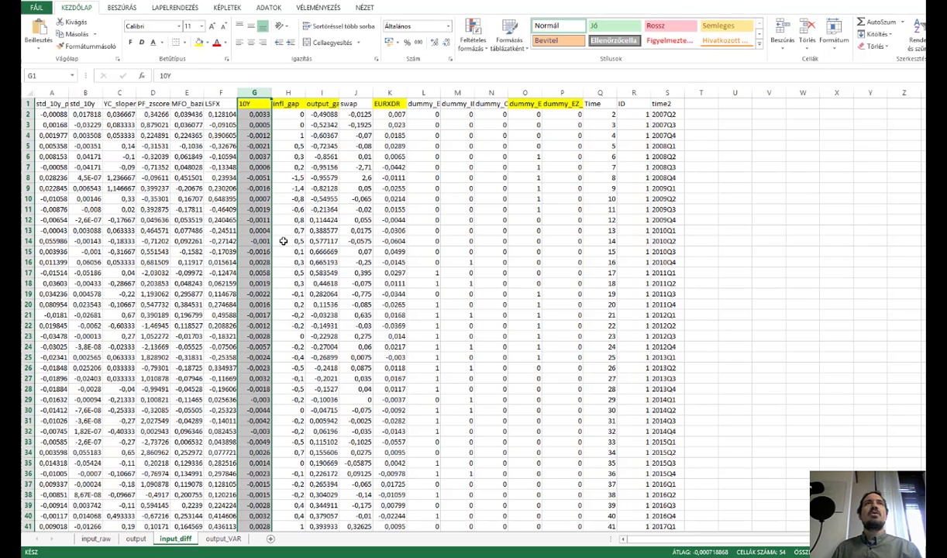
pyautogui.click(648, 115)
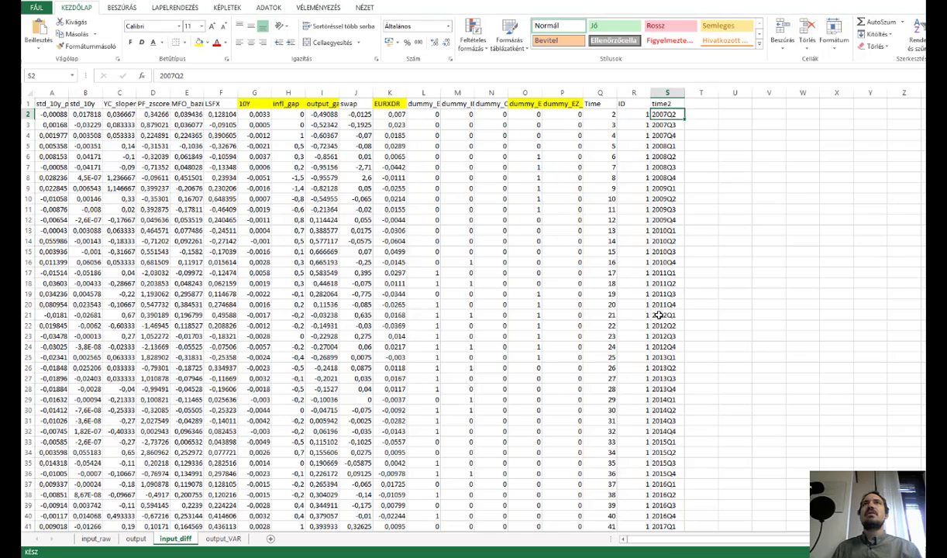
pyautogui.hotkey('ctrl', 'Down')
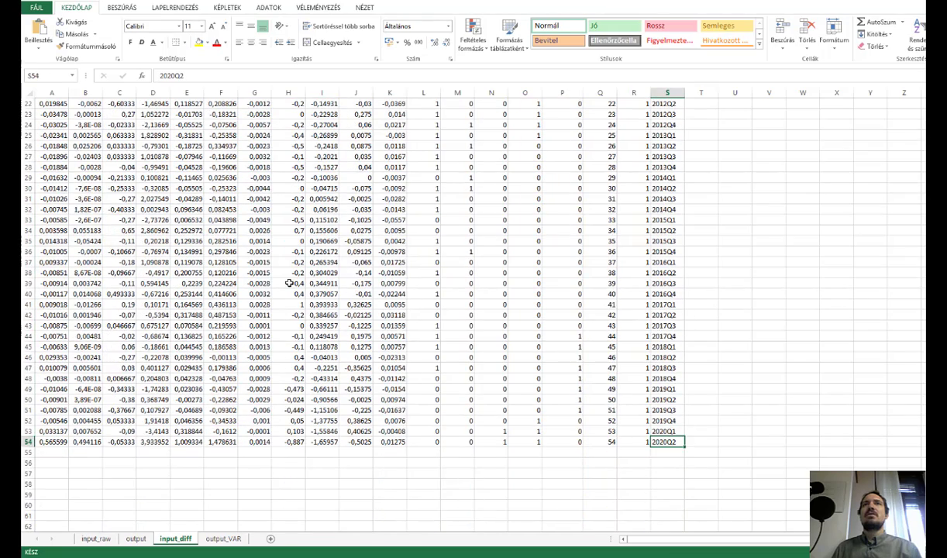
pyautogui.hotkey('ctrl', 'Up')
# Inspect the highlighted variable headers 10Y, infl_gap, output_gap, EURXDR, dummy_EZ_rec and dummy_EZ_slow.
pyautogui.click(250, 103)
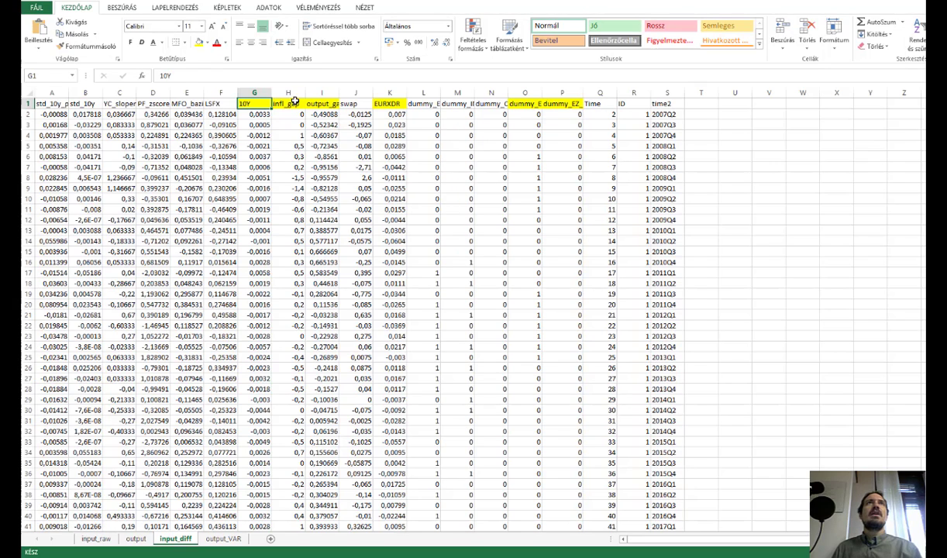
pyautogui.click(294, 102)
pyautogui.click(318, 102)
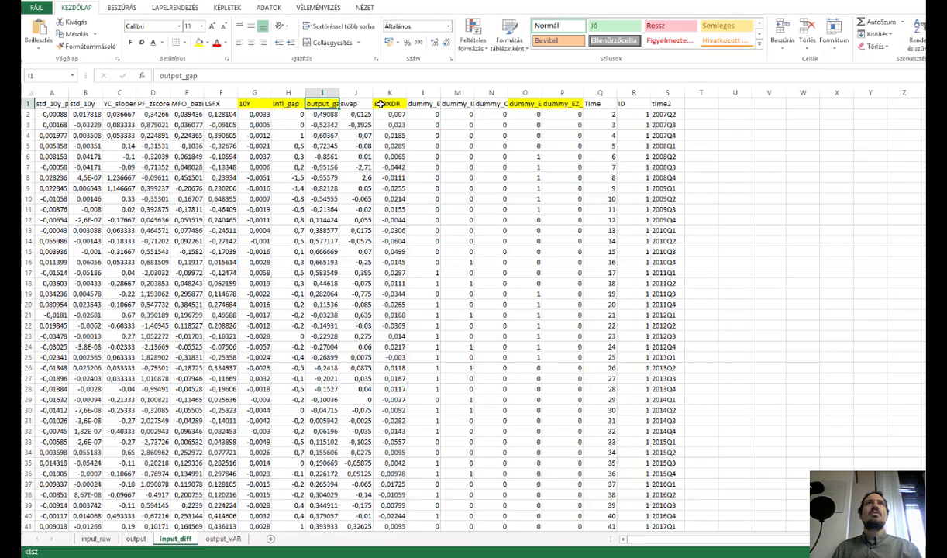
pyautogui.click(380, 103)
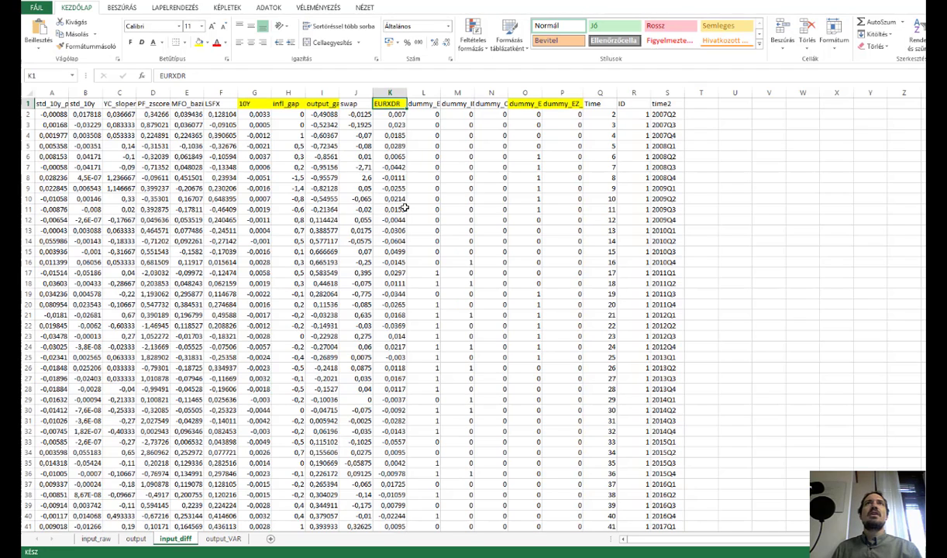
pyautogui.click(528, 103)
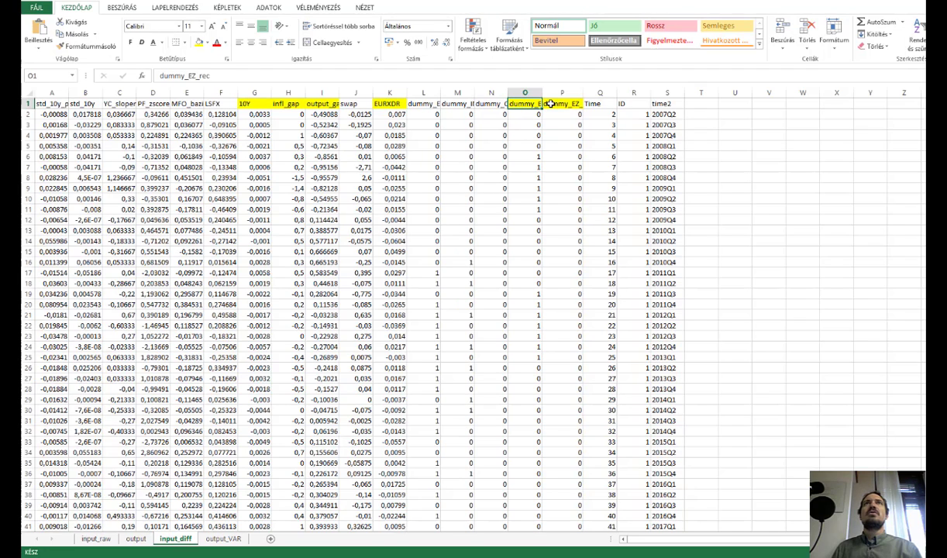
pyautogui.click(555, 103)
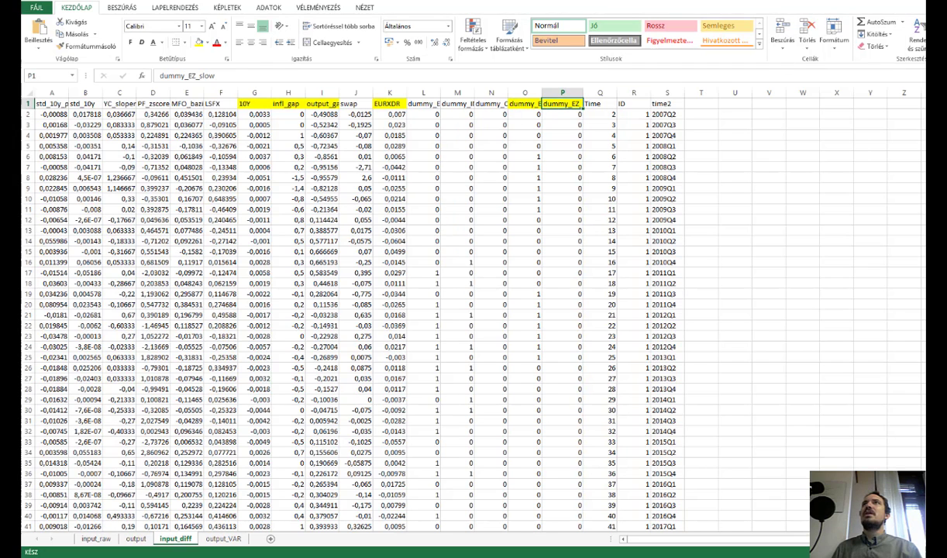
# Switch to Chrome and examine the euro area slowdown and recession periods in Eurostat's Business Cycle Clock.
pyautogui.hotkey('alt', 'Tab')
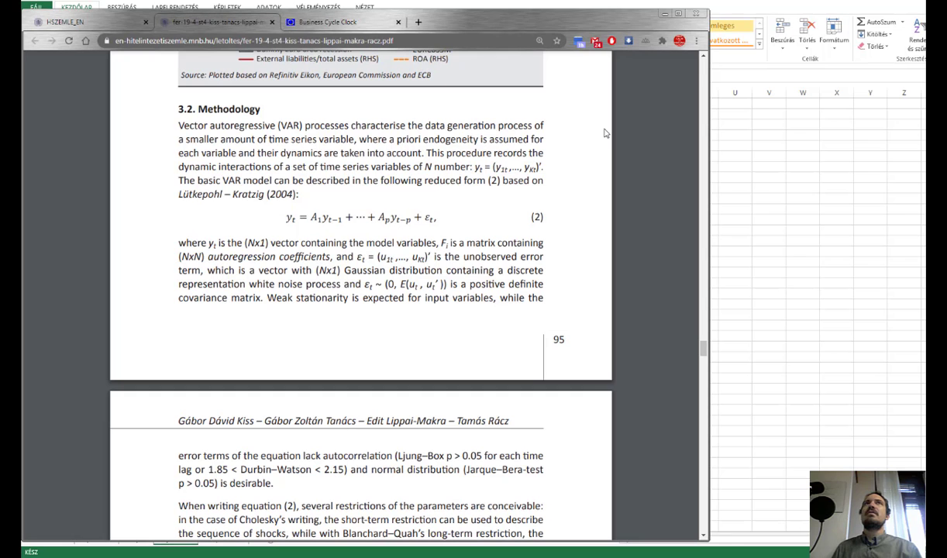
pyautogui.click(325, 22)
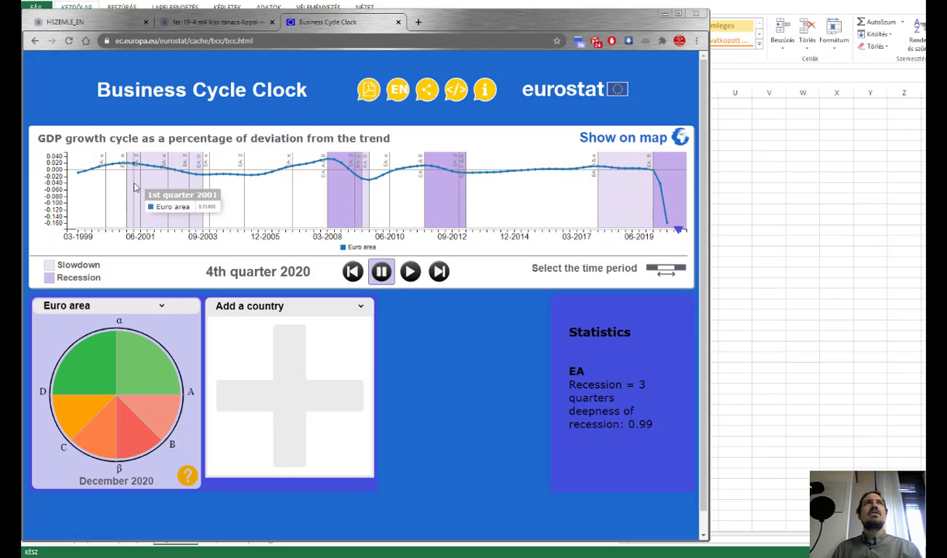
# Return to the paper's Methodology section and examine the error term in reduced-form VAR equation (2).
pyautogui.click(190, 23)
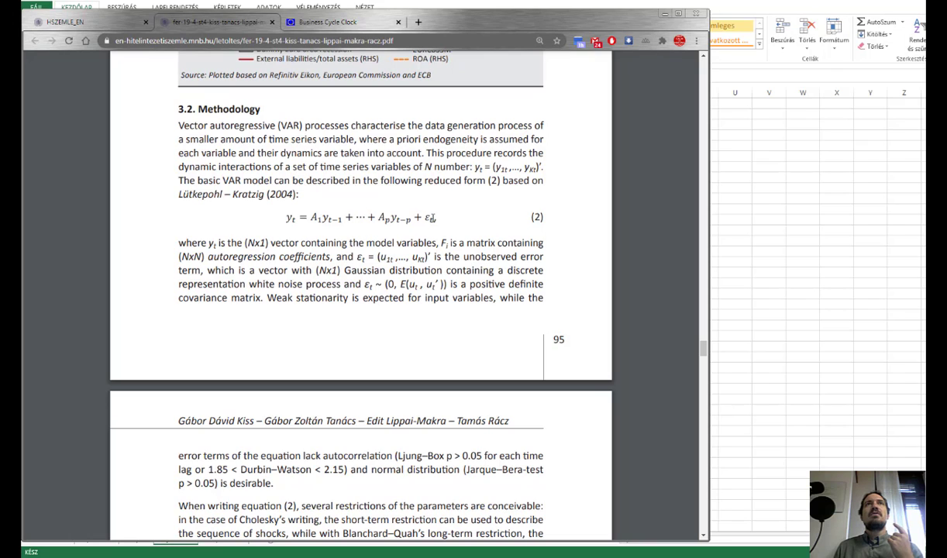
pyautogui.moveTo(423, 218); pyautogui.dragTo(437, 219)
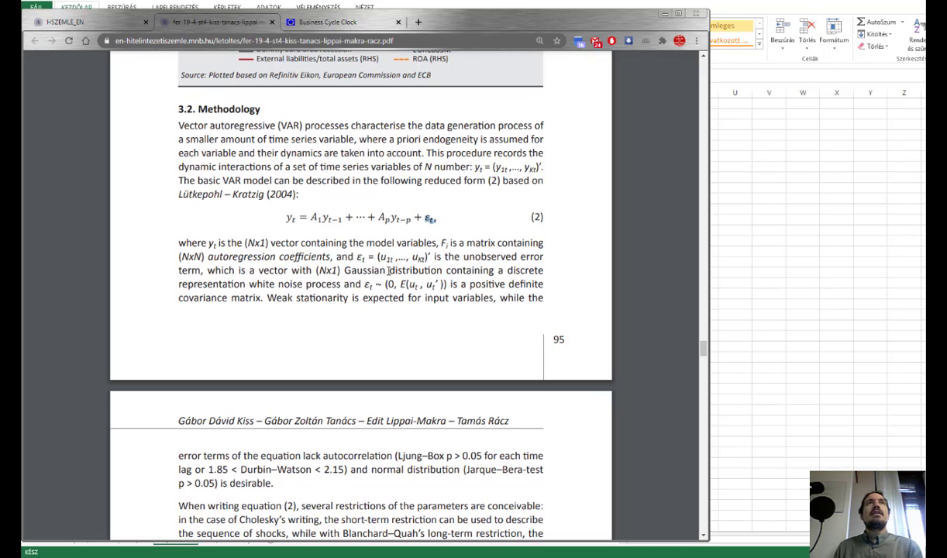
pyautogui.scroll(-3, 264, 286)
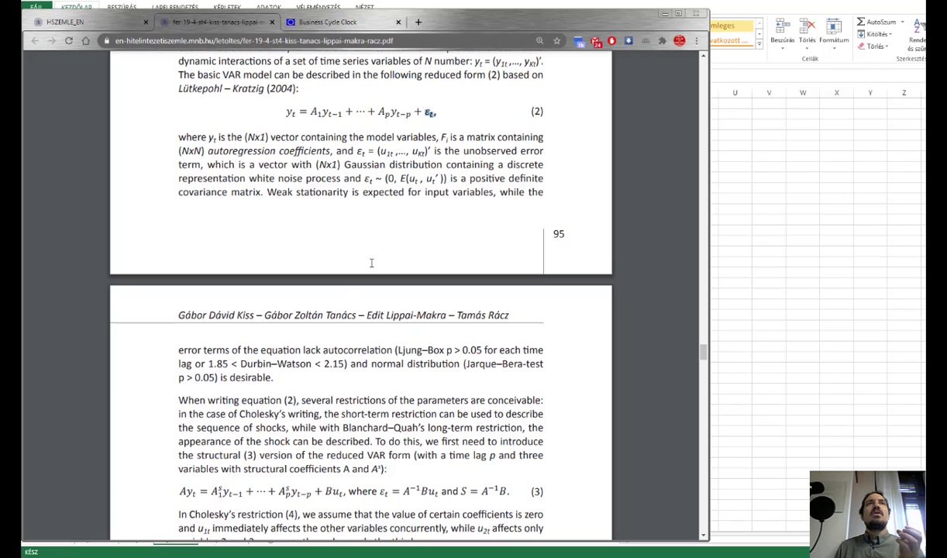
# Read the passage on Cholesky's short-term restriction and Blanchard–Quah's long-term restriction, highlighting both terms.
pyautogui.scroll(-3, 339, 392)
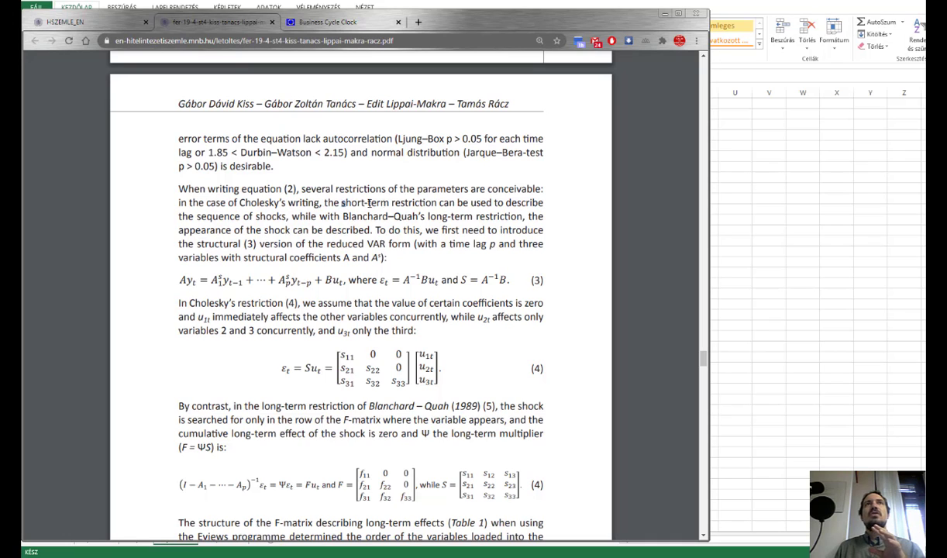
pyautogui.moveTo(342, 204); pyautogui.dragTo(431, 200)
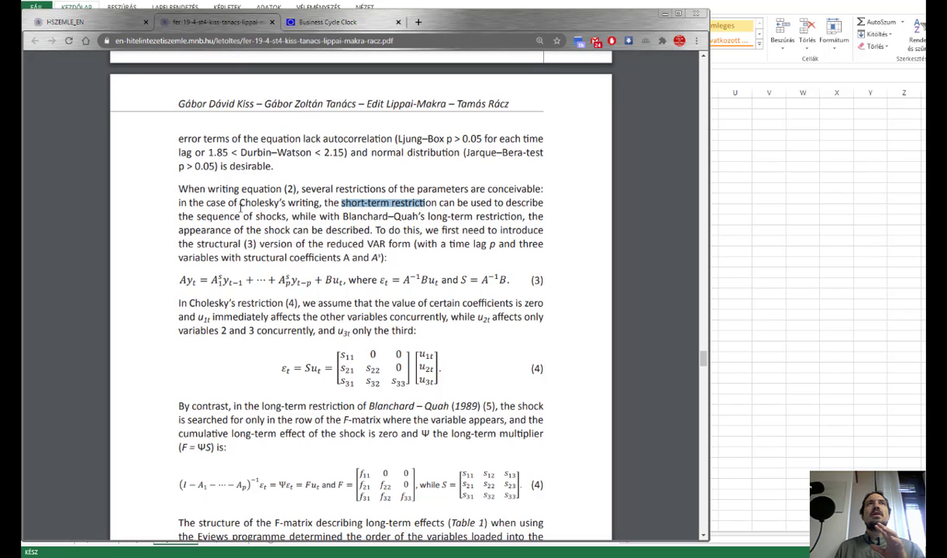
pyautogui.moveTo(238, 203); pyautogui.dragTo(508, 217)
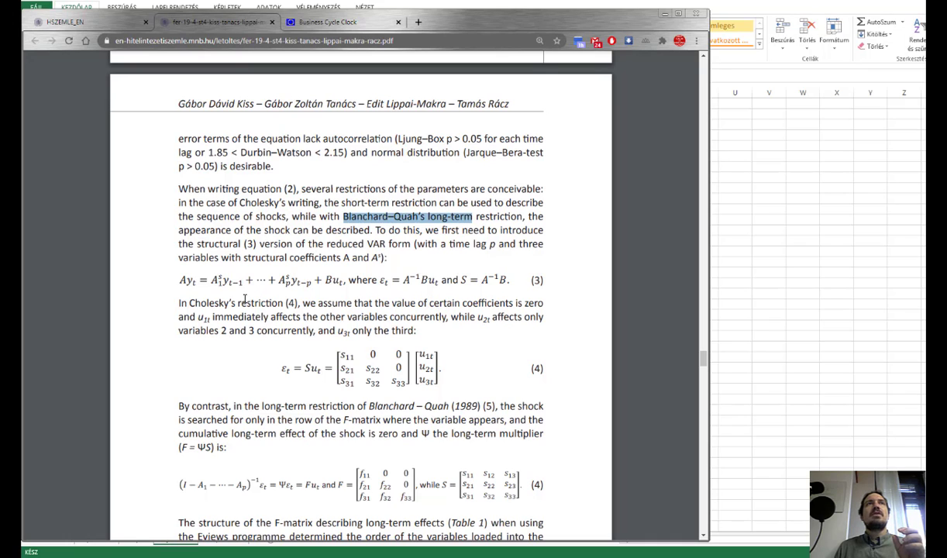
# Compare structural VAR equation (3) with reduced-form equation (2), highlighting the structural shock terms Bu_t and u_t.
pyautogui.moveTo(179, 280); pyautogui.dragTo(342, 280)
pyautogui.scroll(5, 322, 309)
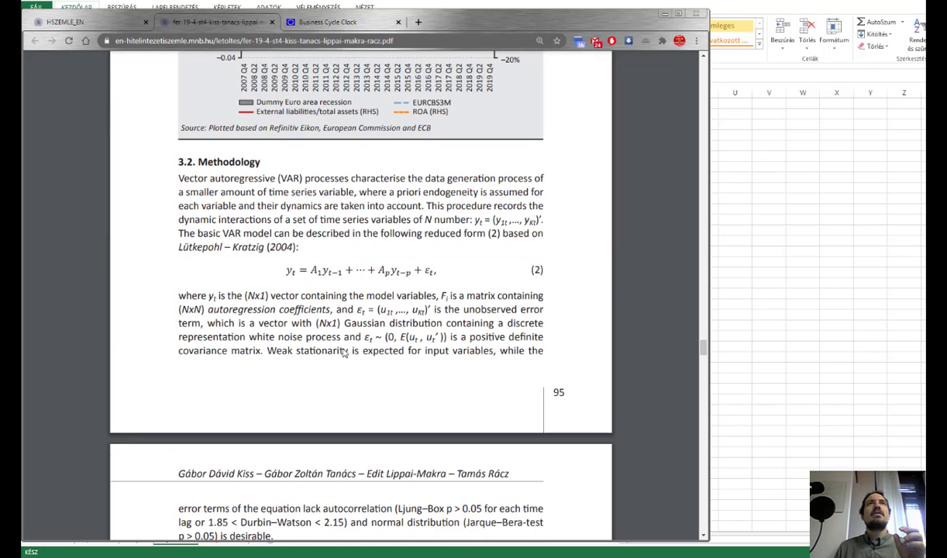
pyautogui.scroll(-5, 310, 321)
pyautogui.scroll(2, 303, 318)
pyautogui.scroll(1, 303, 317)
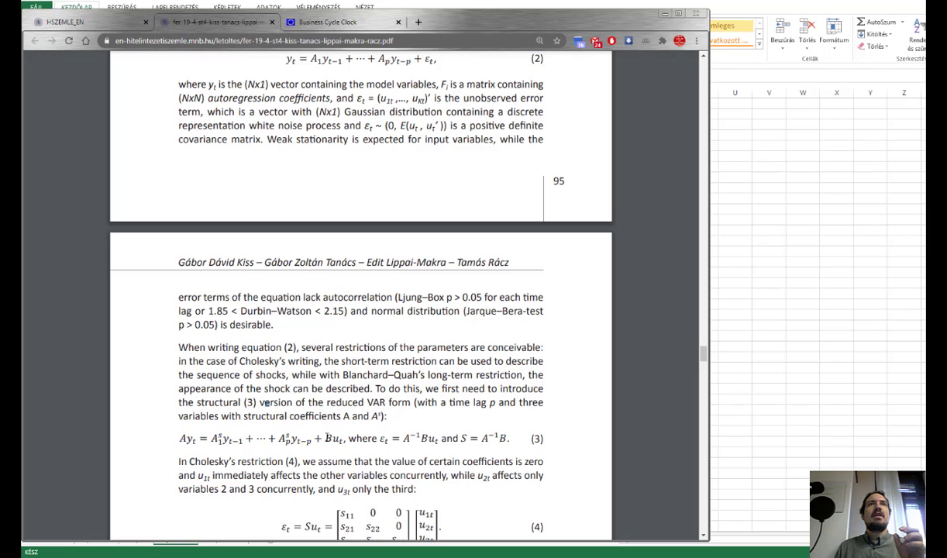
pyautogui.doubleClick(328, 438)
pyautogui.moveTo(329, 439); pyautogui.dragTo(336, 439)
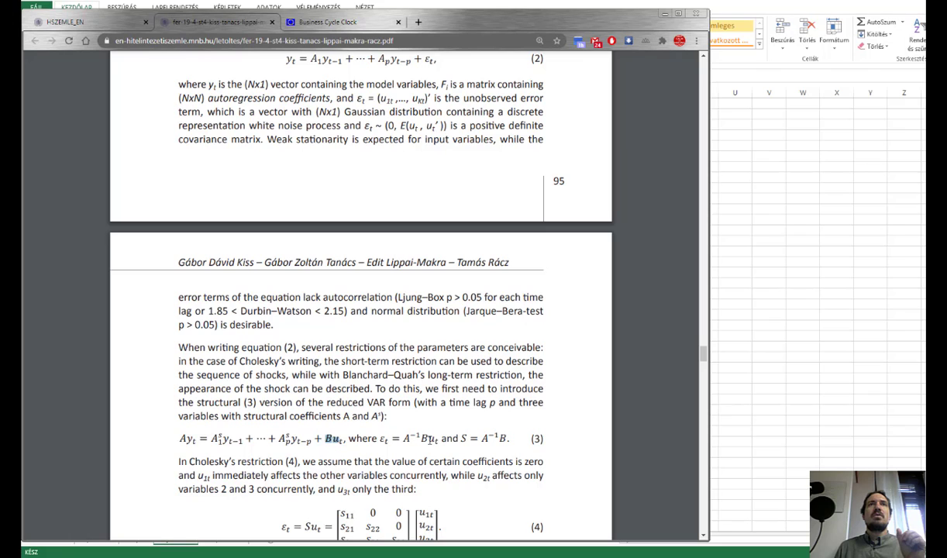
pyautogui.moveTo(429, 439); pyautogui.dragTo(439, 440)
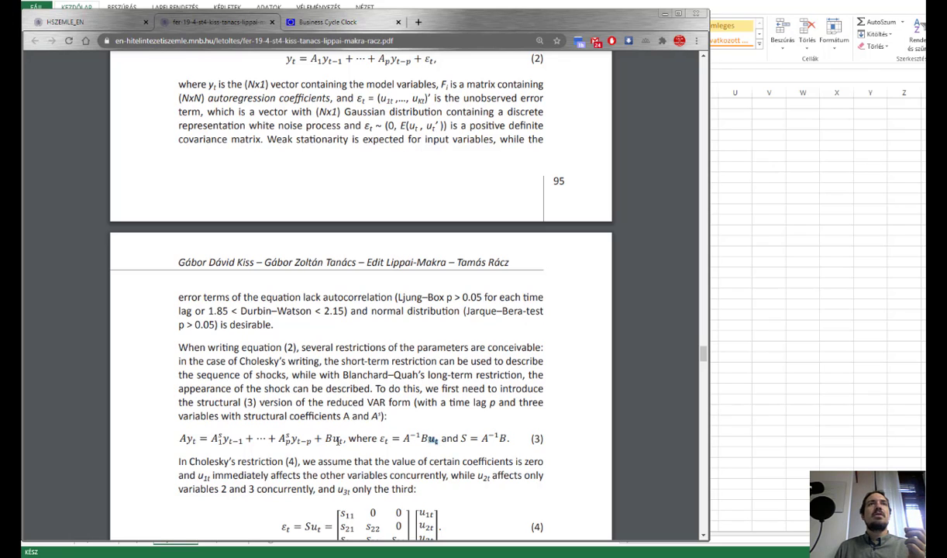
pyautogui.moveTo(334, 440); pyautogui.dragTo(345, 439)
# Read the explanation of Cholesky's restriction and examine the S-matrix in equation (4).
pyautogui.moveTo(415, 73)
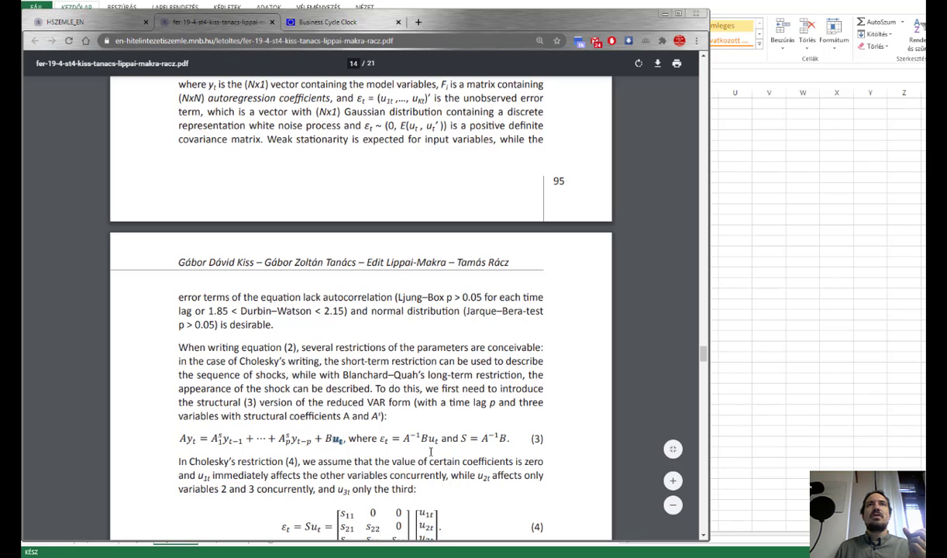
pyautogui.scroll(-1, 287, 458)
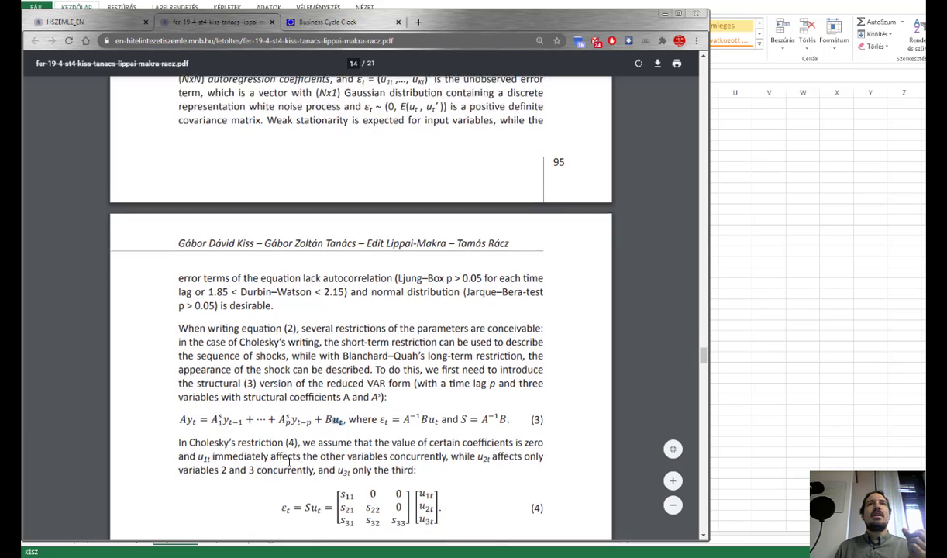
pyautogui.scroll(-1, 289, 463)
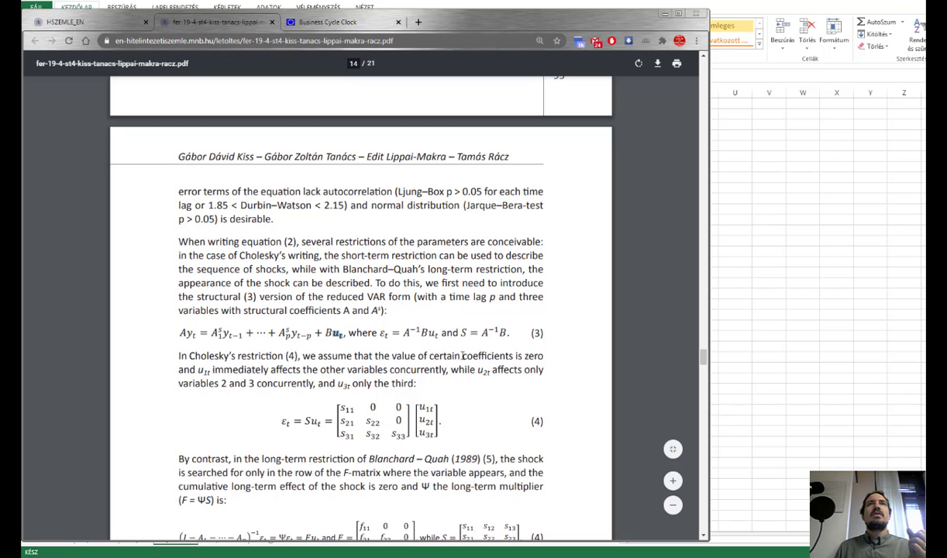
pyautogui.moveTo(422, 356); pyautogui.dragTo(447, 369)
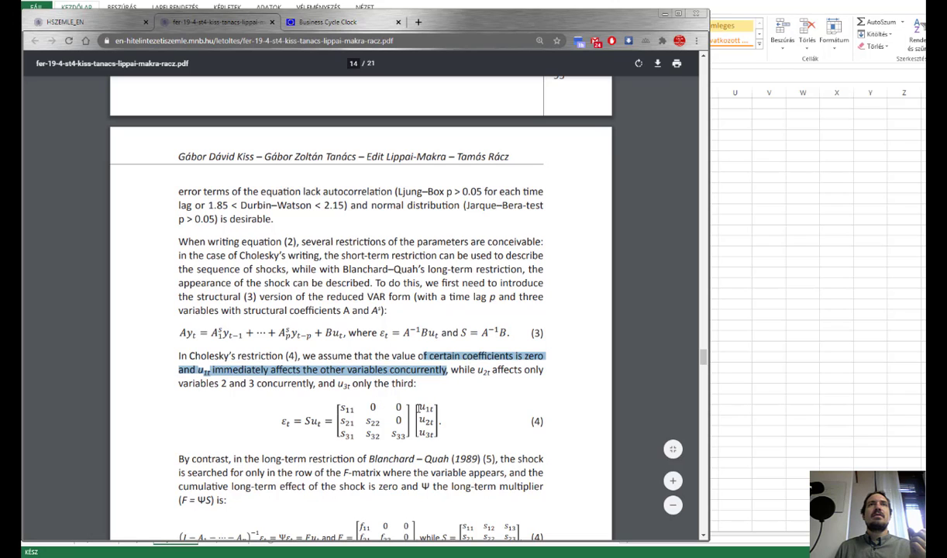
pyautogui.tripleClick(405, 387)
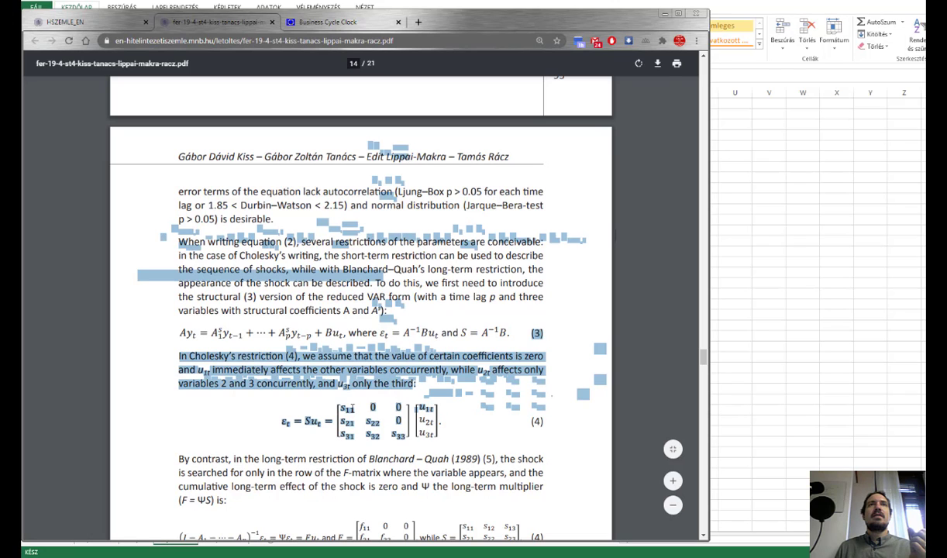
pyautogui.click(335, 389)
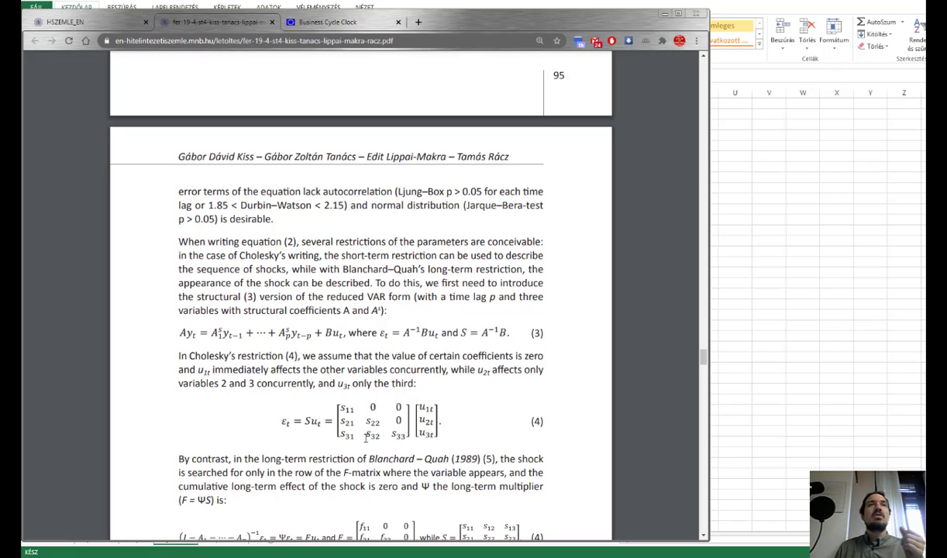
# Read the description of the Blanchard–Quah long-term restriction and its F-matrix.
pyautogui.scroll(-3, 310, 450)
pyautogui.scroll(-2, 317, 462)
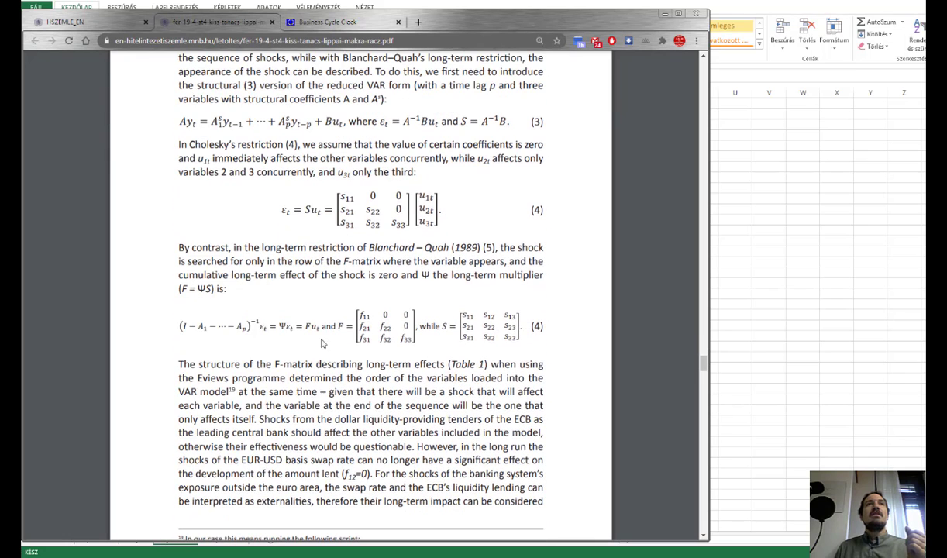
pyautogui.doubleClick(281, 248)
pyautogui.moveTo(333, 247); pyautogui.dragTo(453, 247)
pyautogui.click(354, 246)
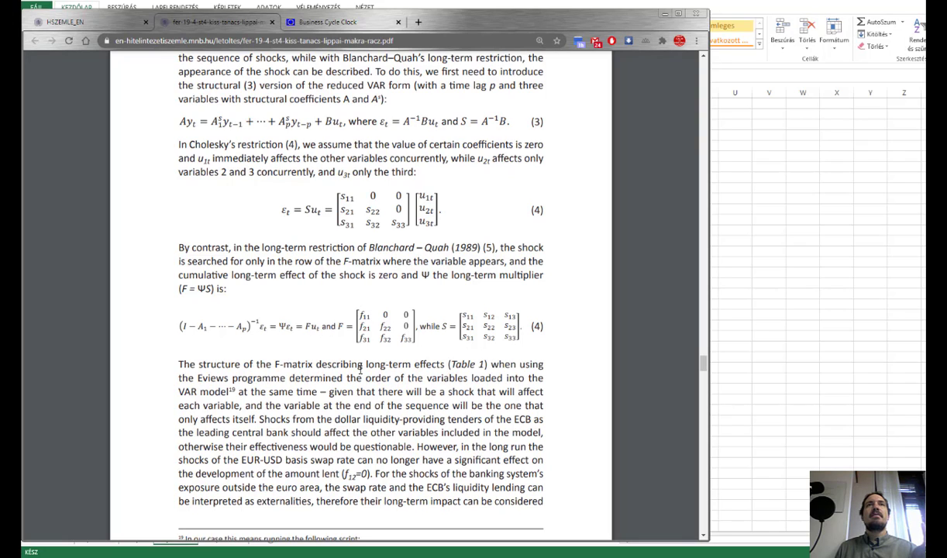
# Switch back to Excel and move the infl_gap label on the output_VAR sheet from C6 to C11.
pyautogui.click(738, 340)
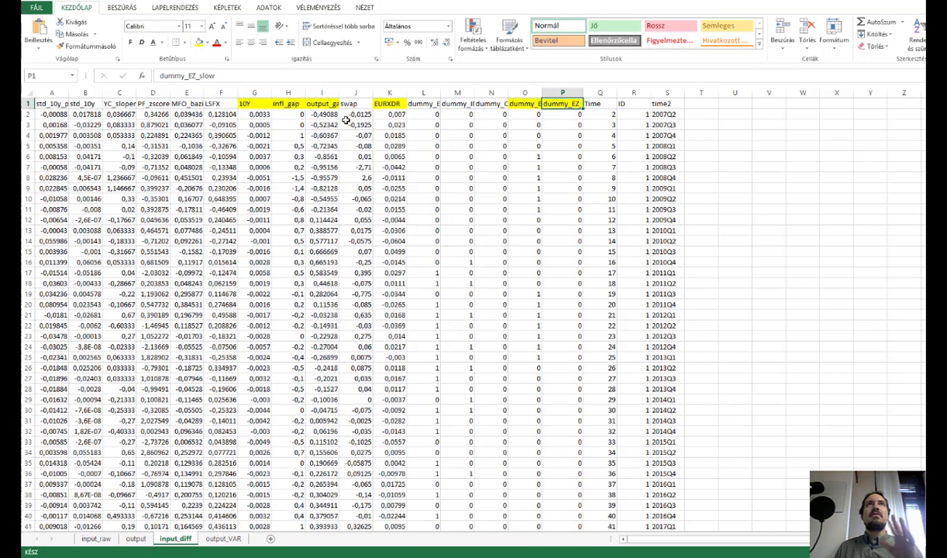
pyautogui.click(222, 538)
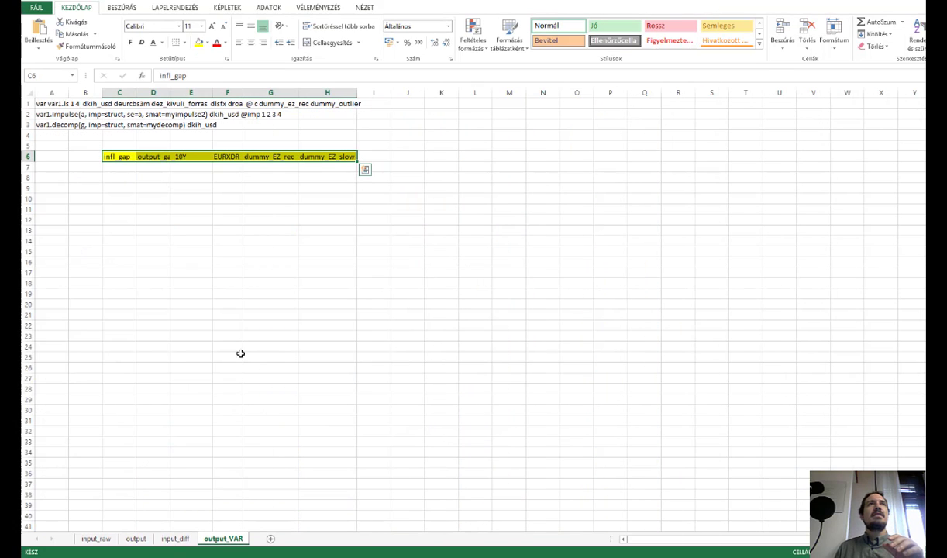
pyautogui.click(146, 178)
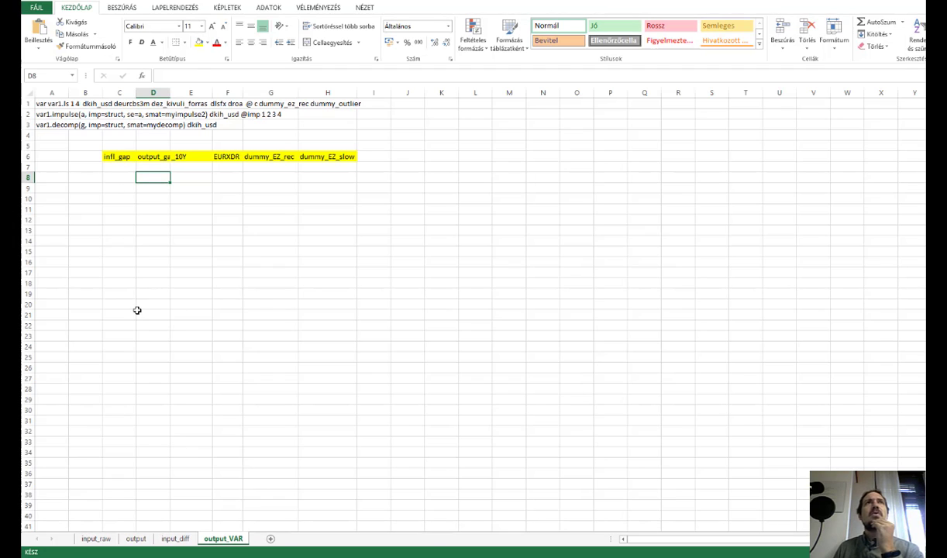
pyautogui.click(110, 155)
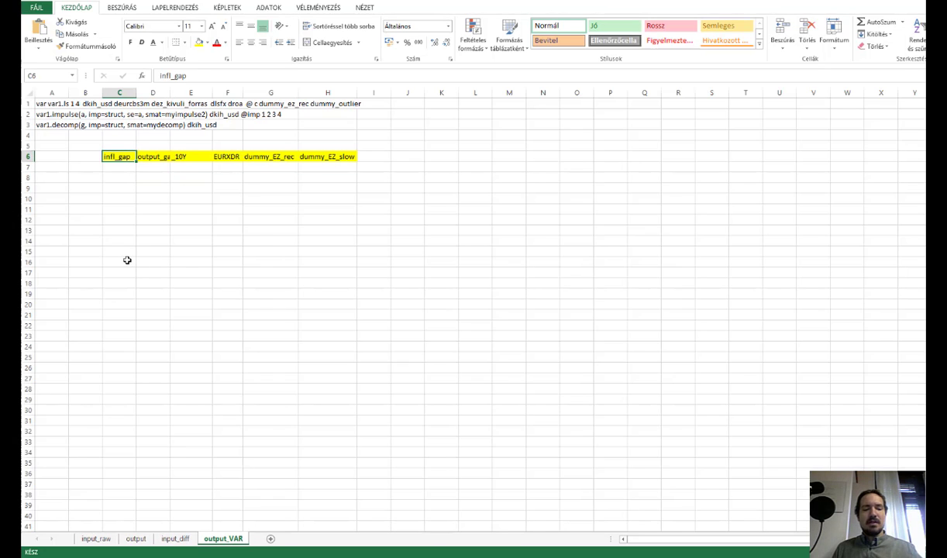
pyautogui.moveTo(119, 161); pyautogui.dragTo(122, 241)
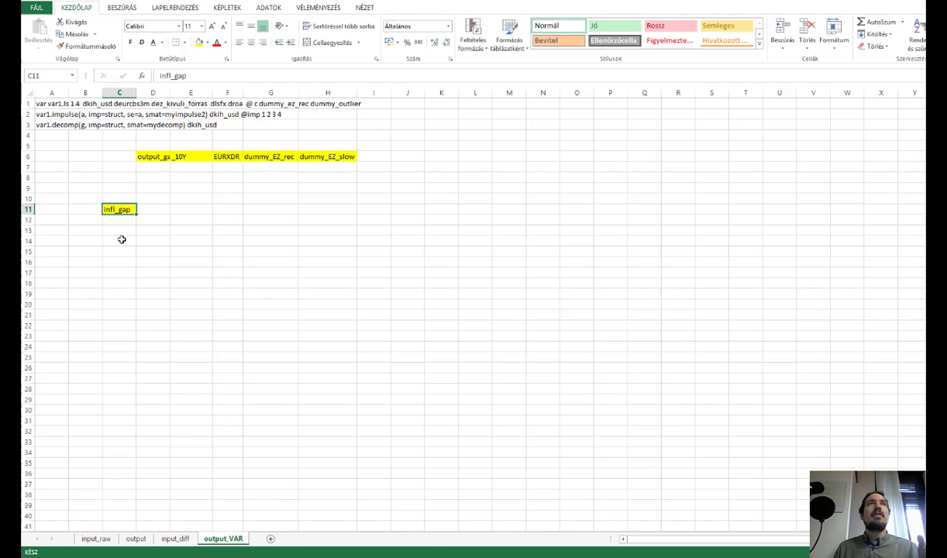
# Move the output_gap label from D6 to D11, beside infl_gap.
pyautogui.click(147, 155)
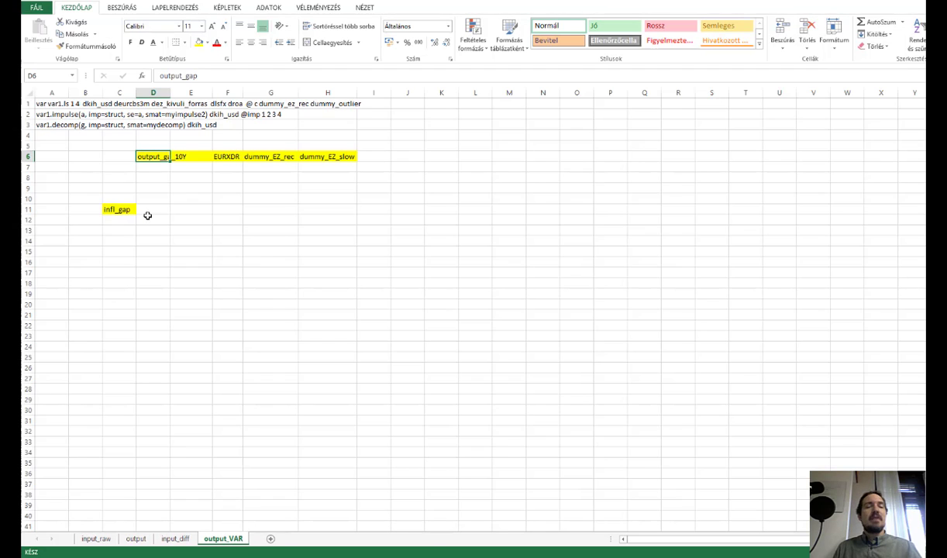
pyautogui.hotkey('ctrl', 'c')
pyautogui.press('Down')
pyautogui.press('Down')
pyautogui.press('Down')
pyautogui.press('Down')
pyautogui.press('Down')
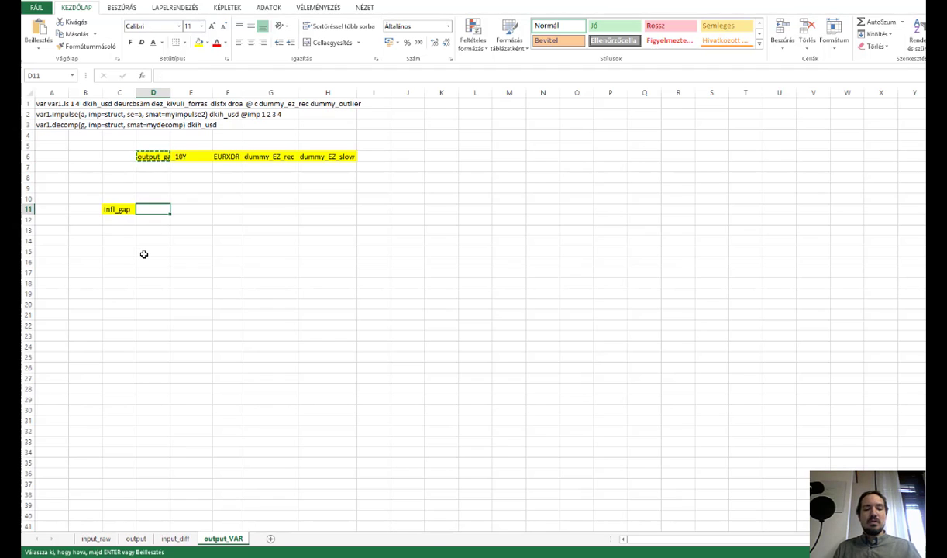
pyautogui.hotkey('ctrl', 'v')
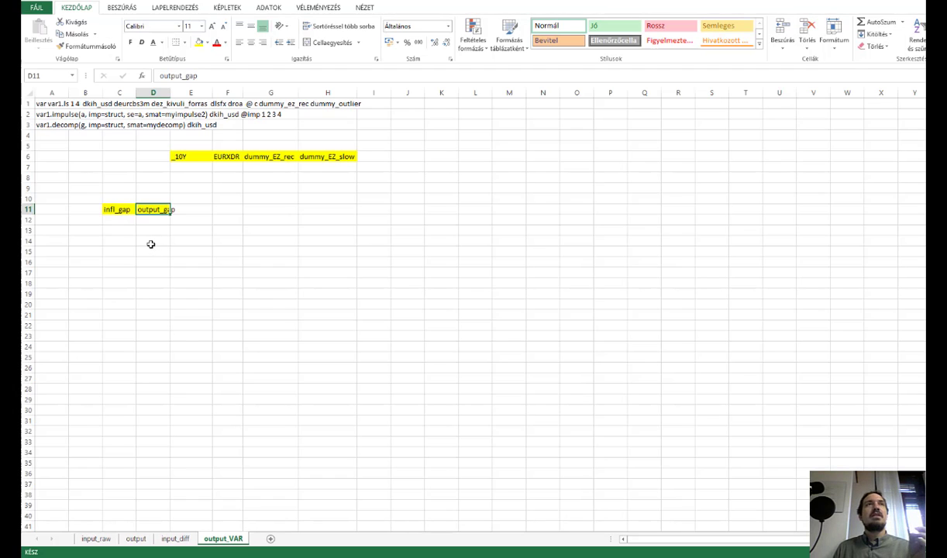
# Move the _10Y label from E6 to E11 as the third variable in the ordering.
pyautogui.click(187, 157)
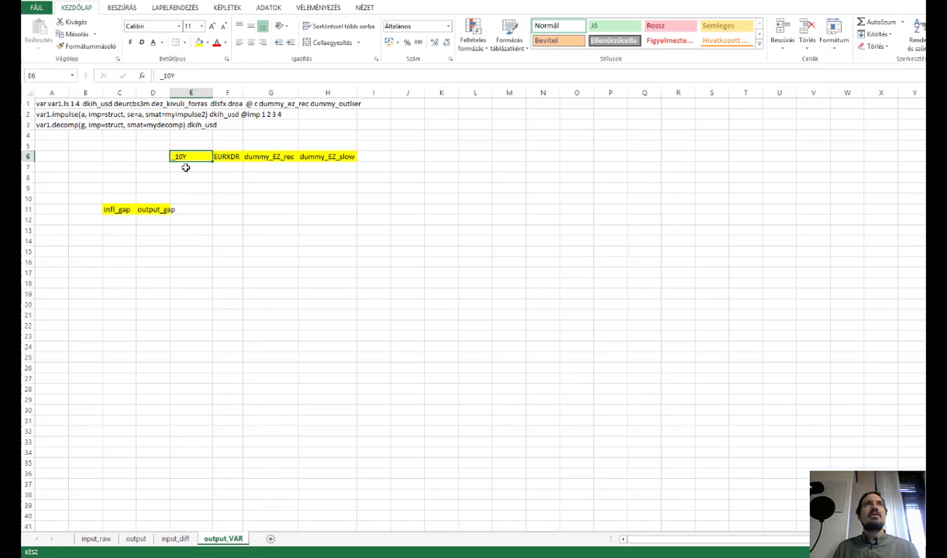
pyautogui.hotkey('ctrl', 'x')
pyautogui.click(190, 209)
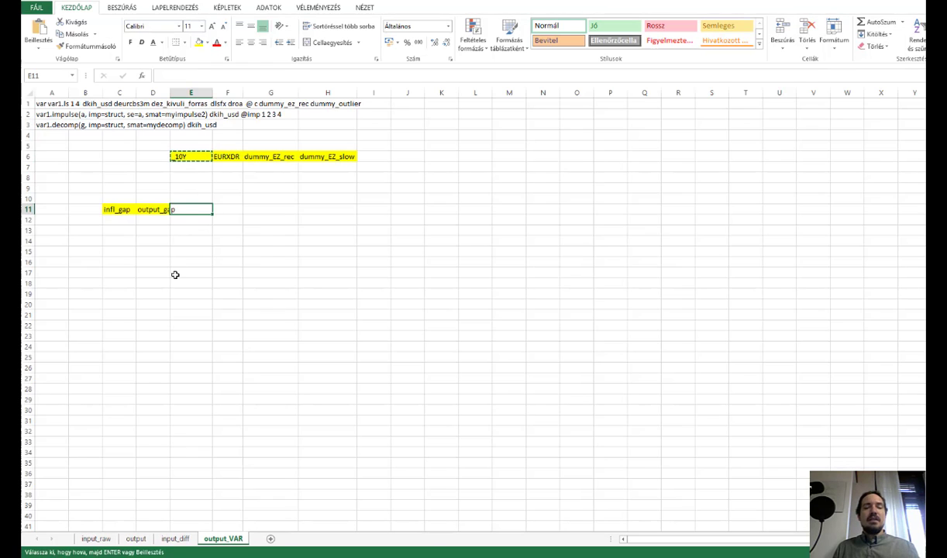
pyautogui.hotkey('ctrl', 'v')
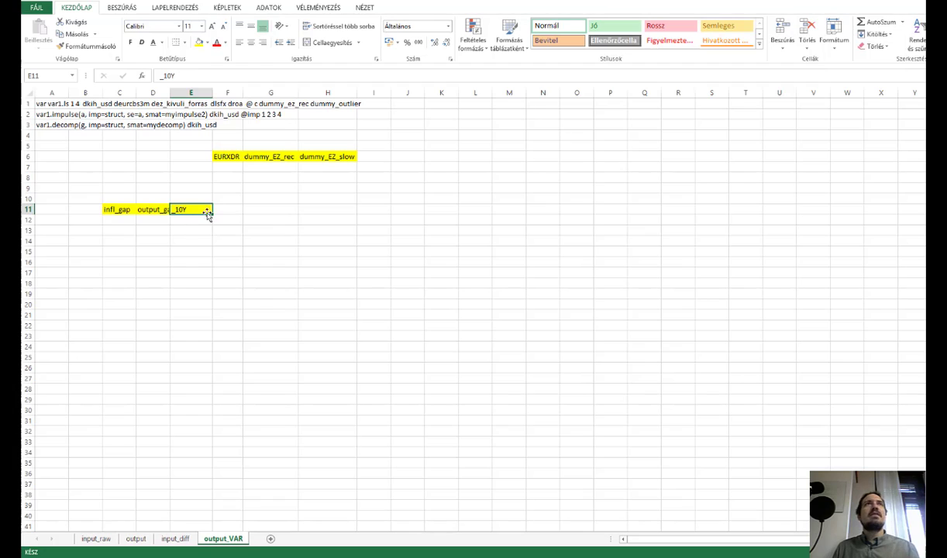
# Move the EURXDR label from F6 to F11 as the fourth variable in the ordering.
pyautogui.click(223, 156)
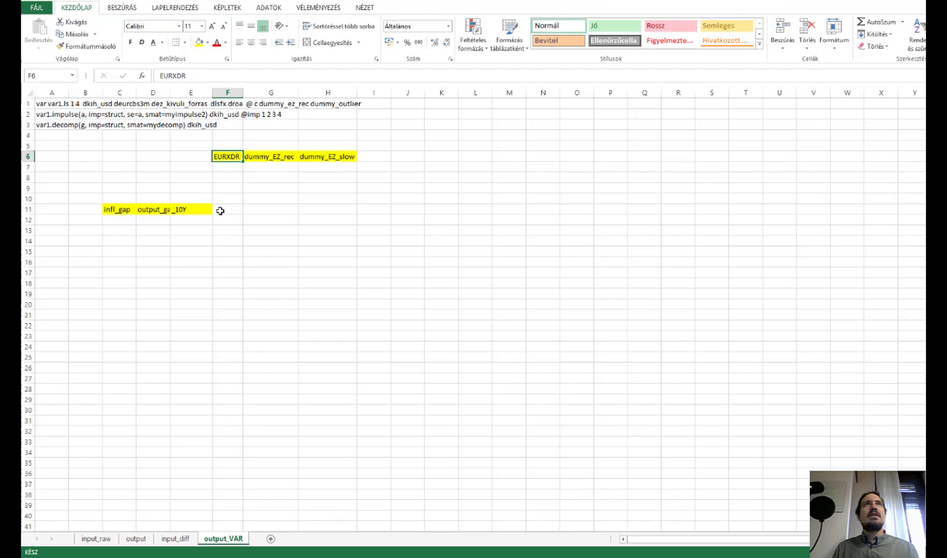
pyautogui.click(196, 208)
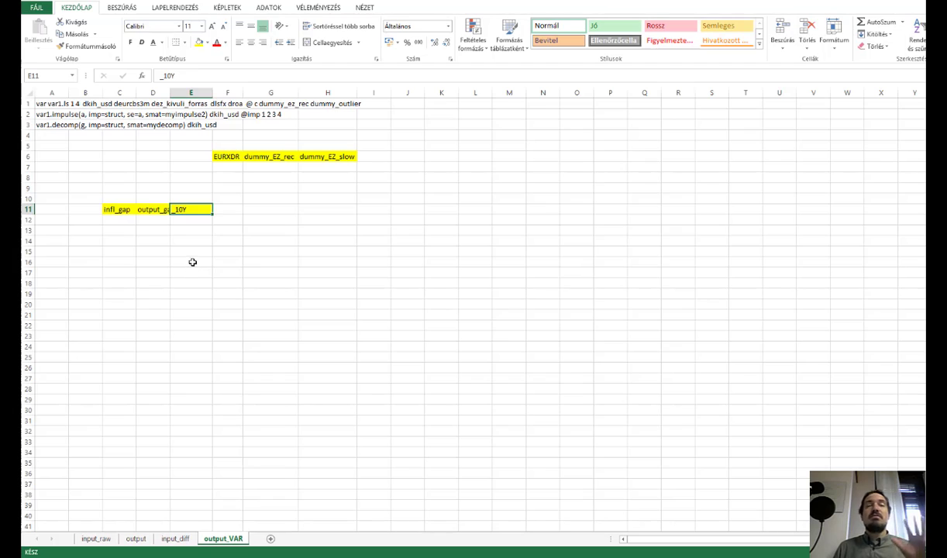
pyautogui.click(215, 155)
pyautogui.click(188, 209)
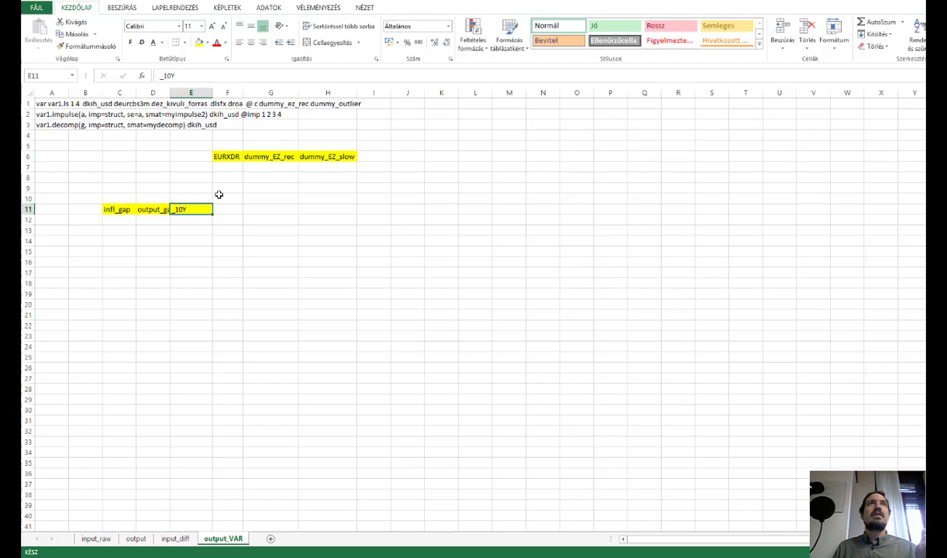
pyautogui.click(227, 158)
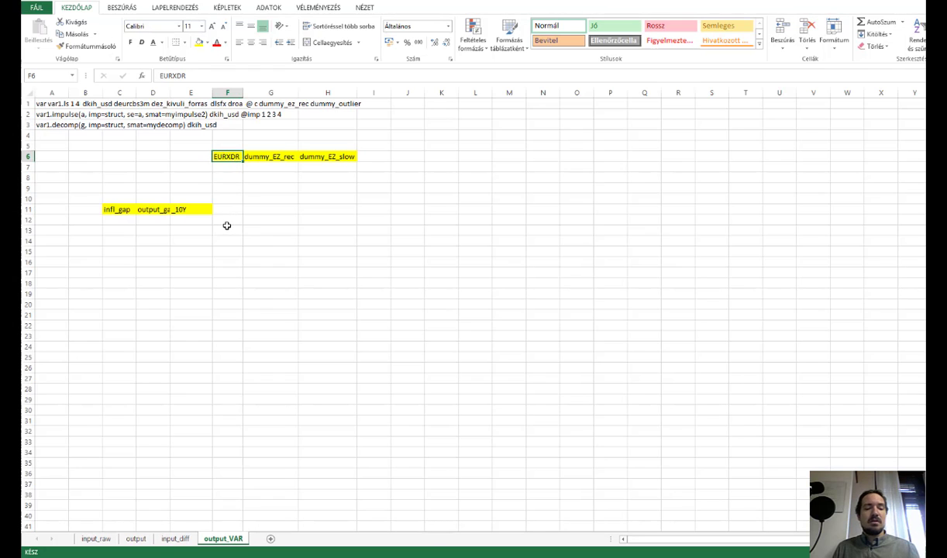
pyautogui.hotkey('ctrl', 'c')
pyautogui.click(226, 208)
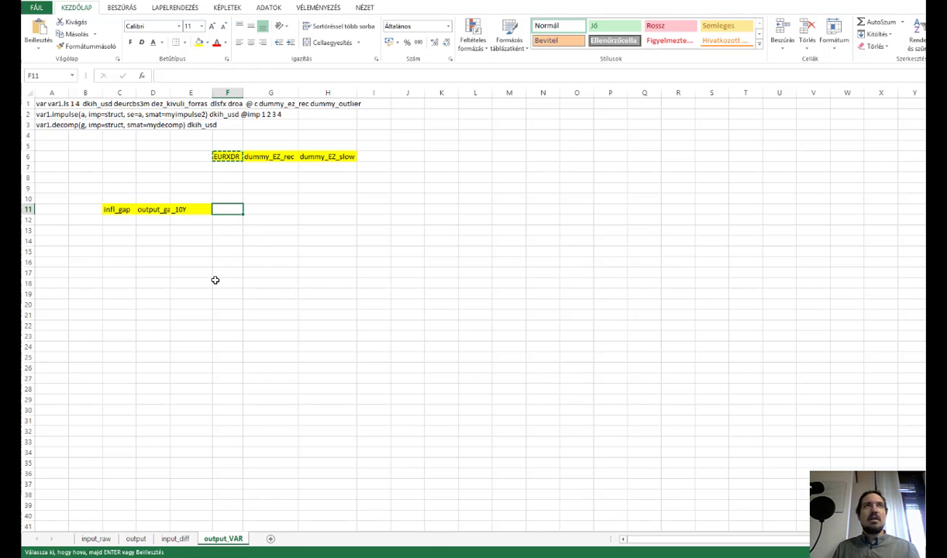
pyautogui.hotkey('ctrl', 'v')
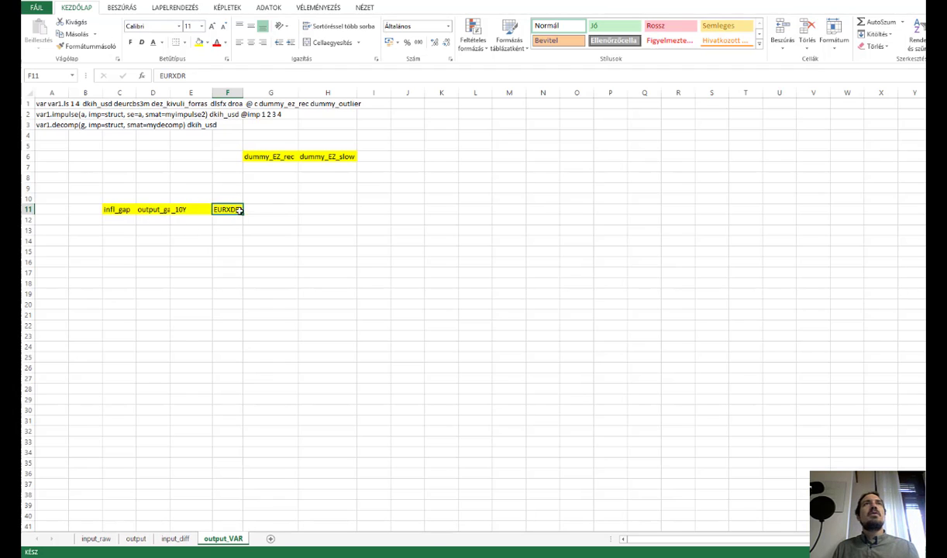
# Move the dummy_EZ_rec and dummy_EZ_slow labels from G6:H6 to H11:I11, apart from the four ordered variables.
pyautogui.click(271, 157)
pyautogui.click(314, 157)
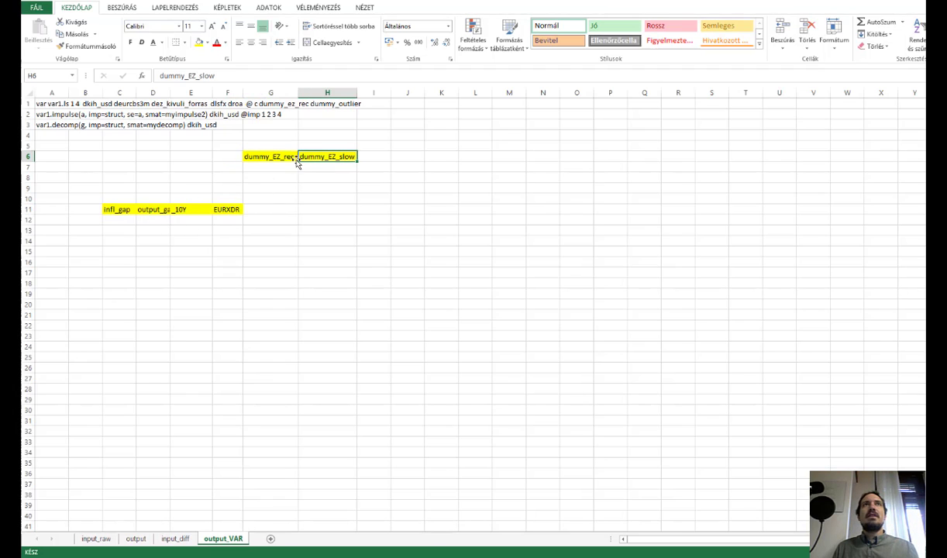
pyautogui.moveTo(280, 157); pyautogui.dragTo(313, 159)
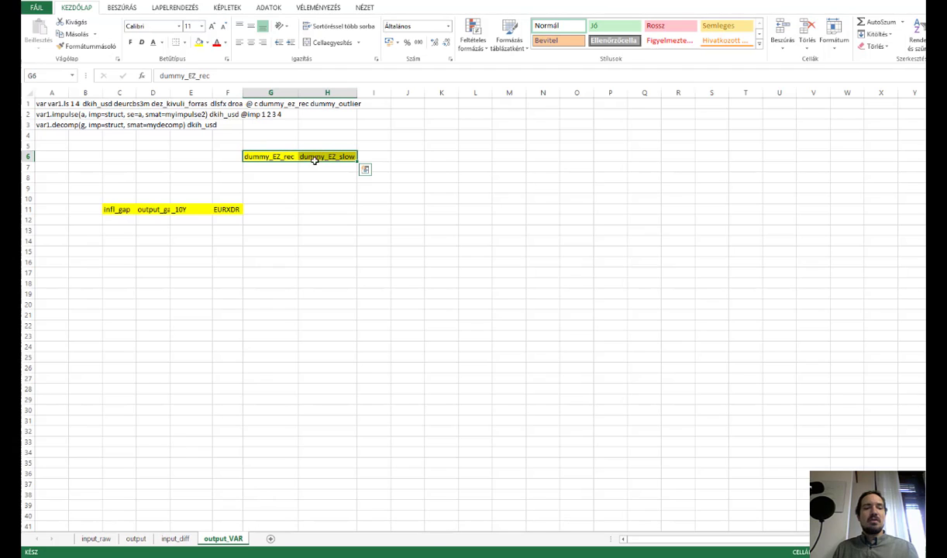
pyautogui.hotkey('ctrl', 'c')
pyautogui.click(312, 210)
pyautogui.hotkey('ctrl', 'v')
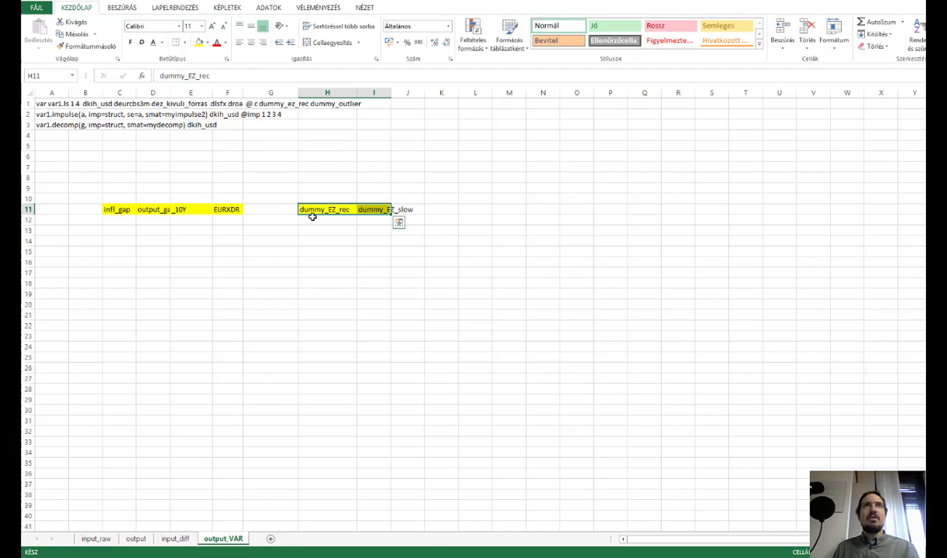
pyautogui.click(314, 242)
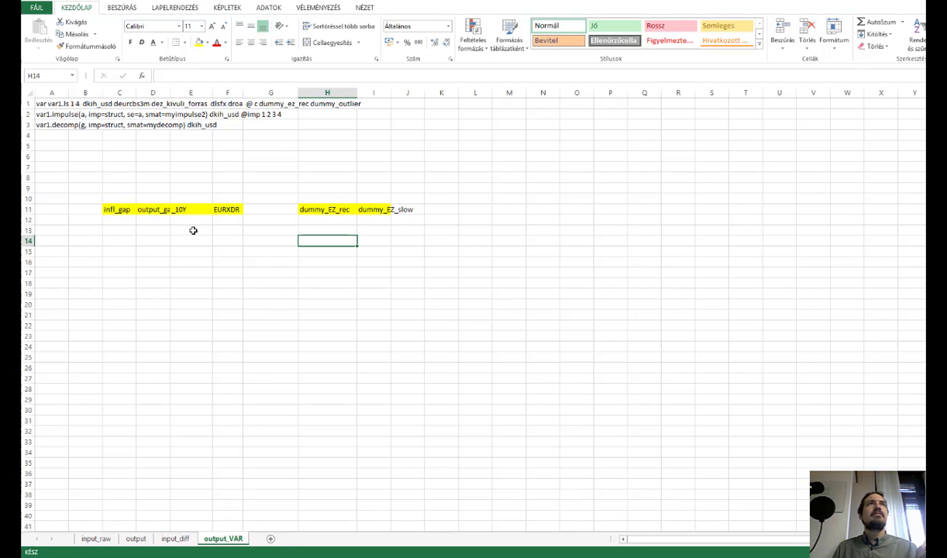
pyautogui.click(120, 208)
pyautogui.click(167, 210)
pyautogui.click(226, 209)
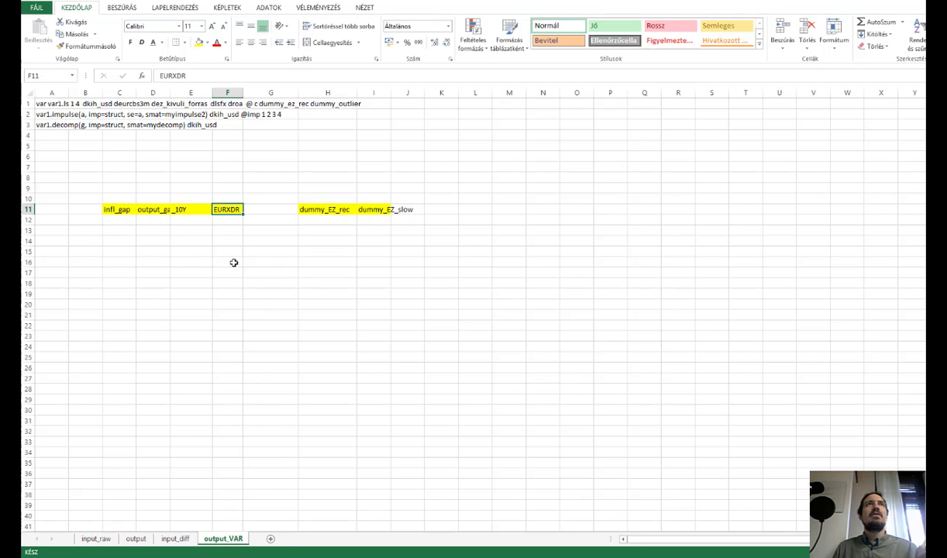
# Switch to EViews and open a new VAR specification for the ECB_VECM workfile.
pyautogui.hotkey('alt', 'Tab')
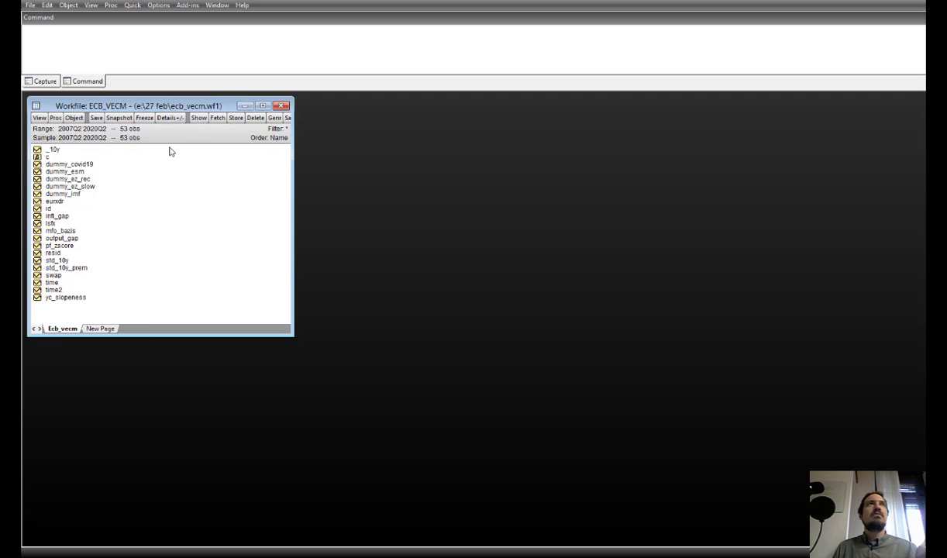
pyautogui.click(30, 6)
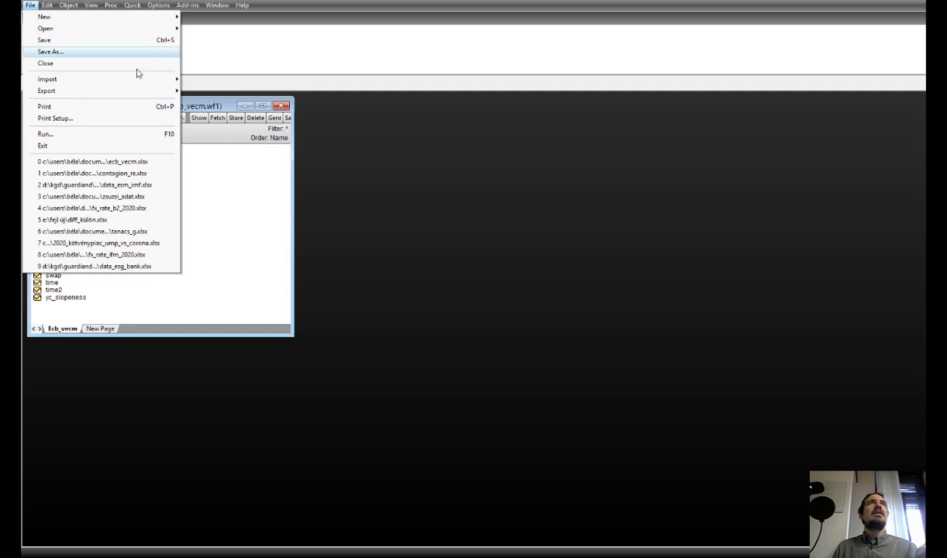
pyautogui.moveTo(137, 88)
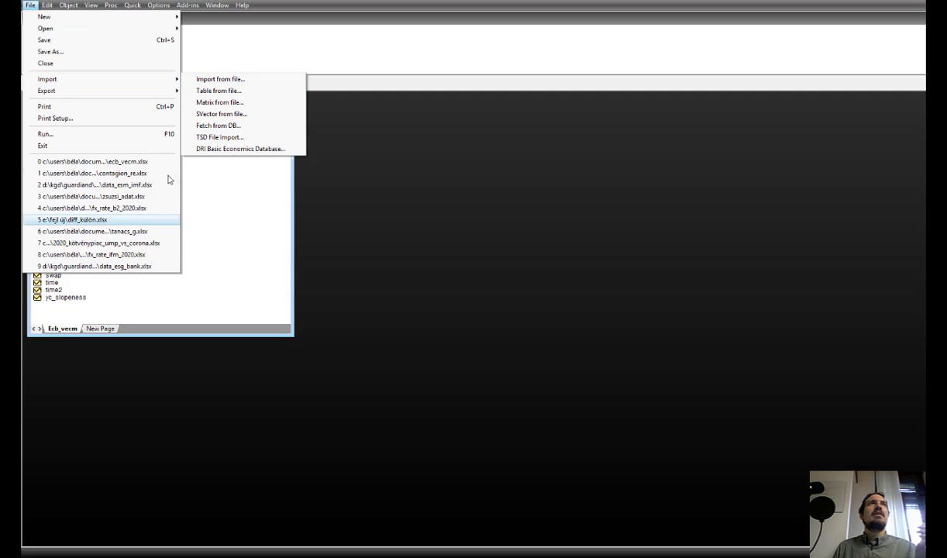
pyautogui.click(357, 5)
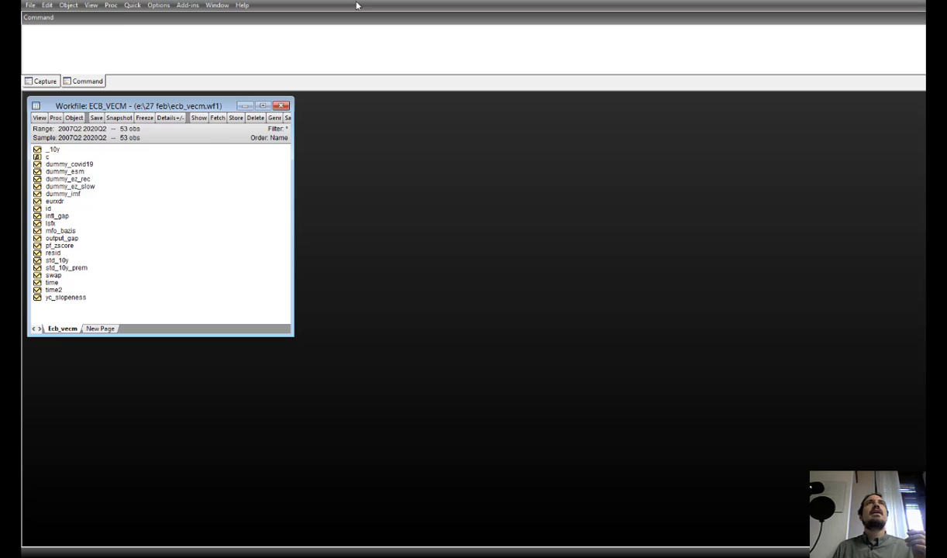
pyautogui.click(132, 6)
pyautogui.click(172, 113)
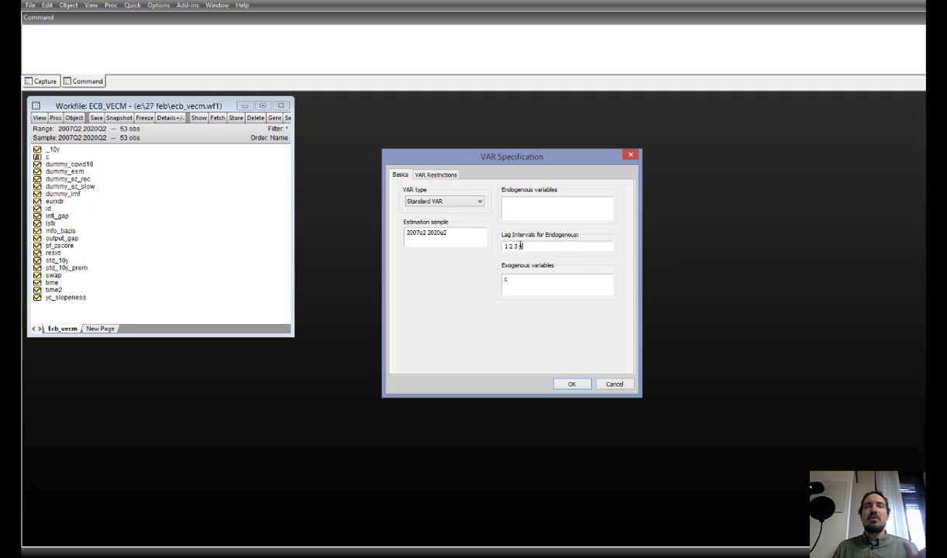
# Copy infl_gap, output_gap, _10Y and EURXDR from C11:F11 in Excel into the VAR specification's endogenous variables in EViews.
pyautogui.hotkey('alt', 'Tab')
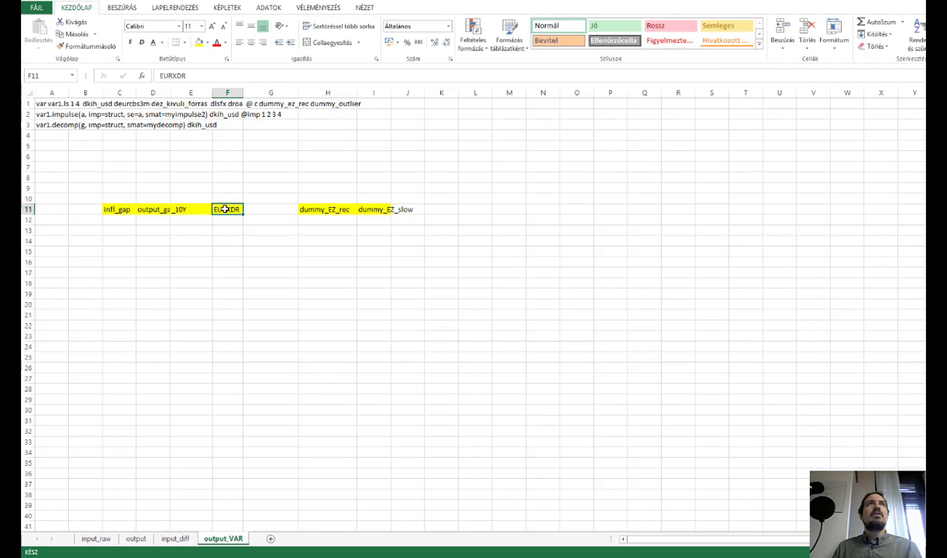
pyautogui.click(116, 210)
pyautogui.moveTo(146, 210); pyautogui.dragTo(227, 210)
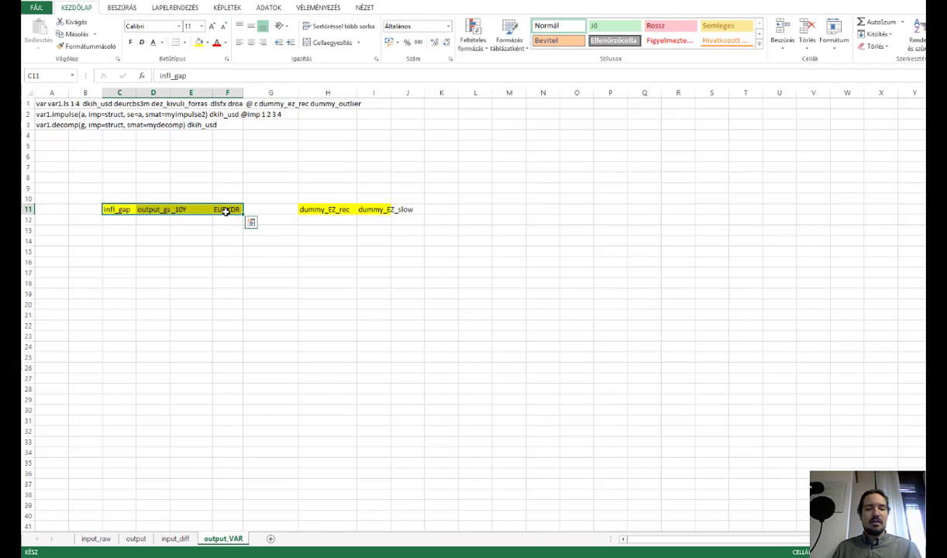
pyautogui.hotkey('ctrl', 'c')
pyautogui.hotkey('alt', 'Tab')
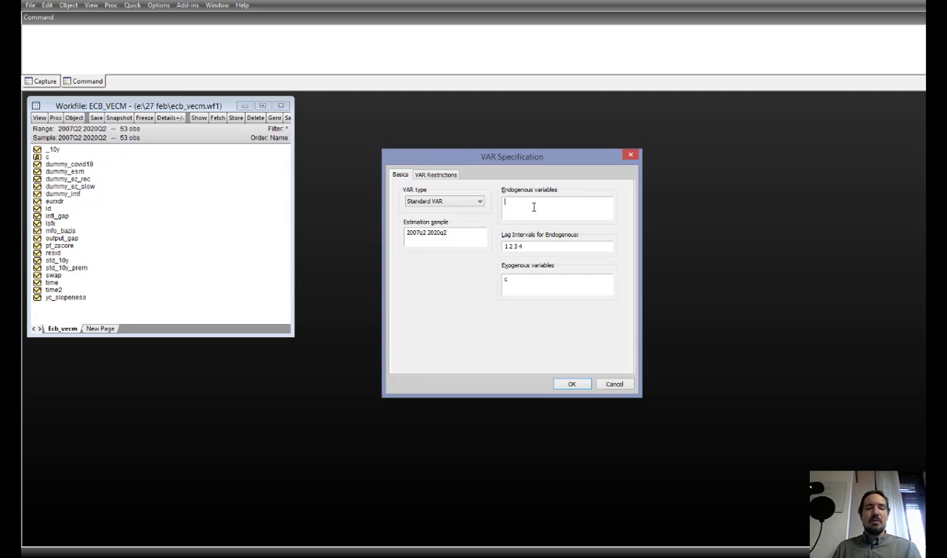
pyautogui.hotkey('ctrl', 'v')
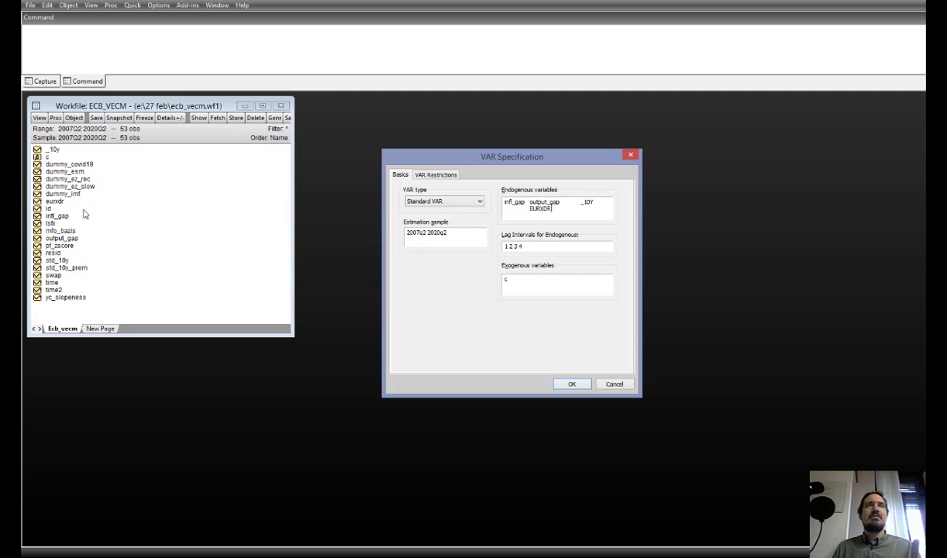
# Copy dummy_EZ_rec and dummy_EZ_slow from H11:I11 in Excel and add them after c in the EViews exogenous variables.
pyautogui.hotkey('alt', 'Tab')
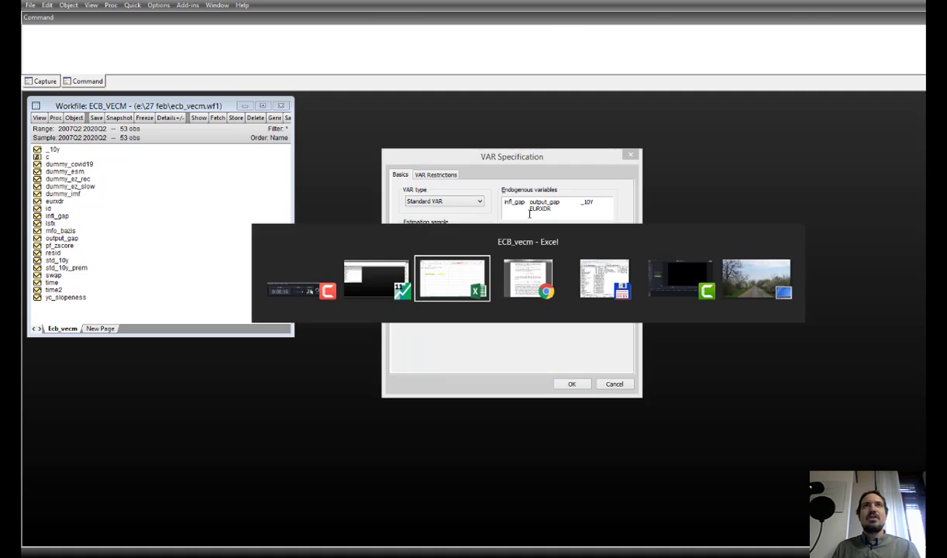
pyautogui.moveTo(343, 209); pyautogui.dragTo(383, 209)
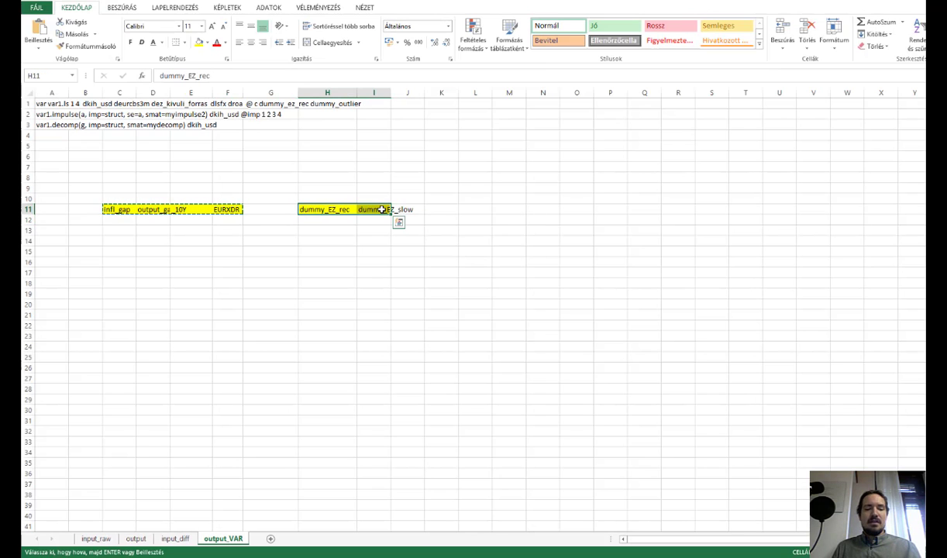
pyautogui.hotkey('ctrl', 'c')
pyautogui.hotkey('alt', 'Tab')
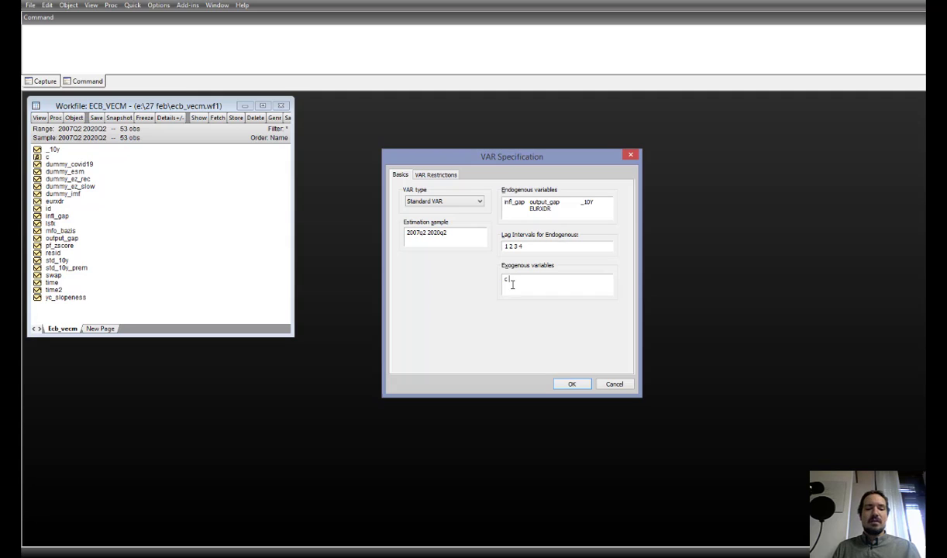
pyautogui.hotkey('ctrl', 'v')
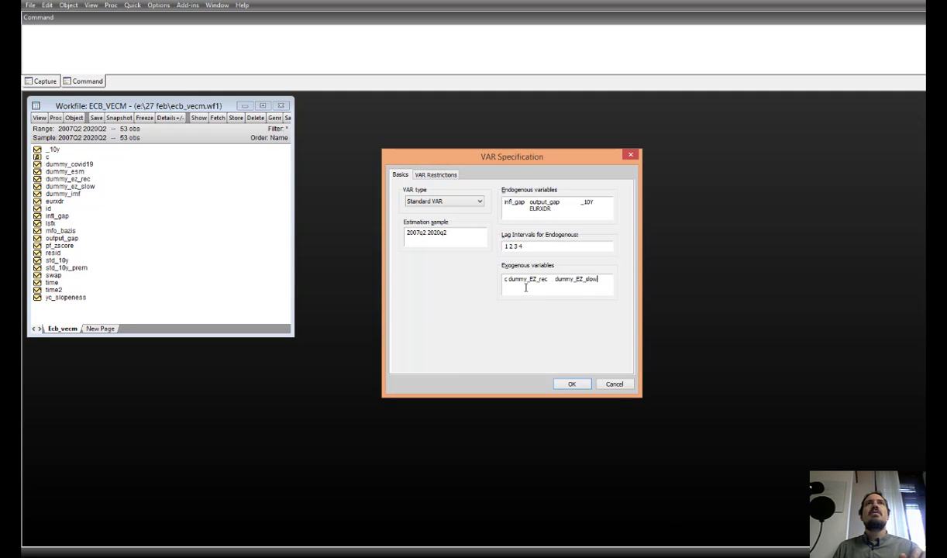
# Estimate the standard VAR with lag intervals 1 2 3 4, and reposition and enlarge the results window to show all four equations.
pyautogui.click(427, 177)
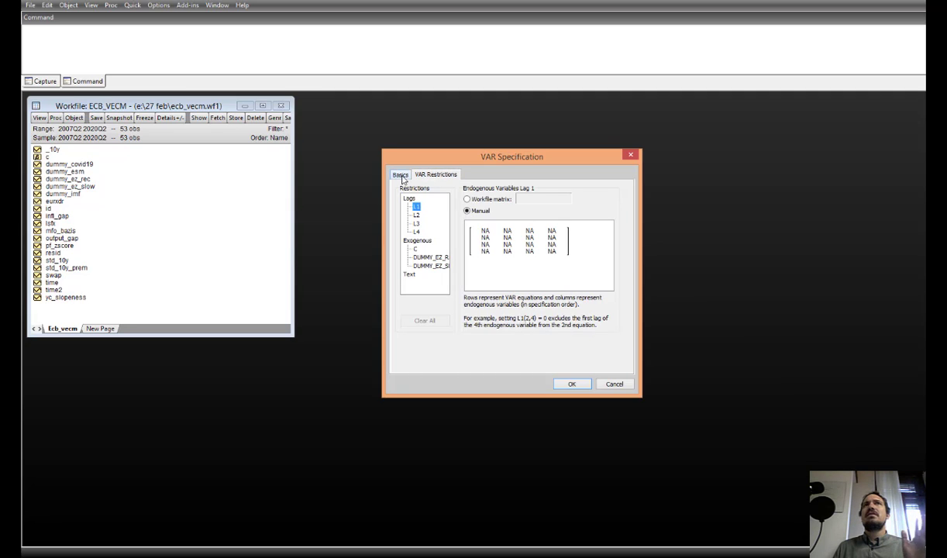
pyautogui.click(400, 175)
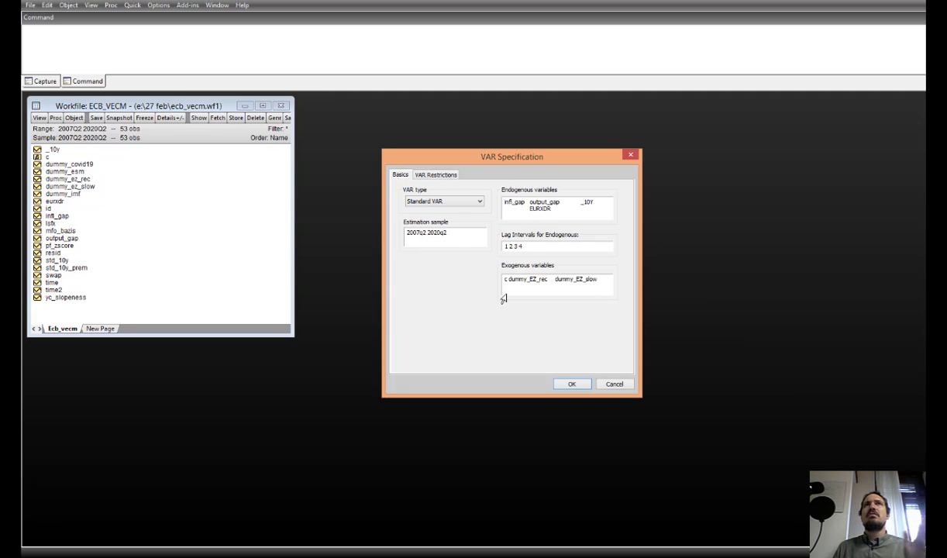
pyautogui.click(572, 385)
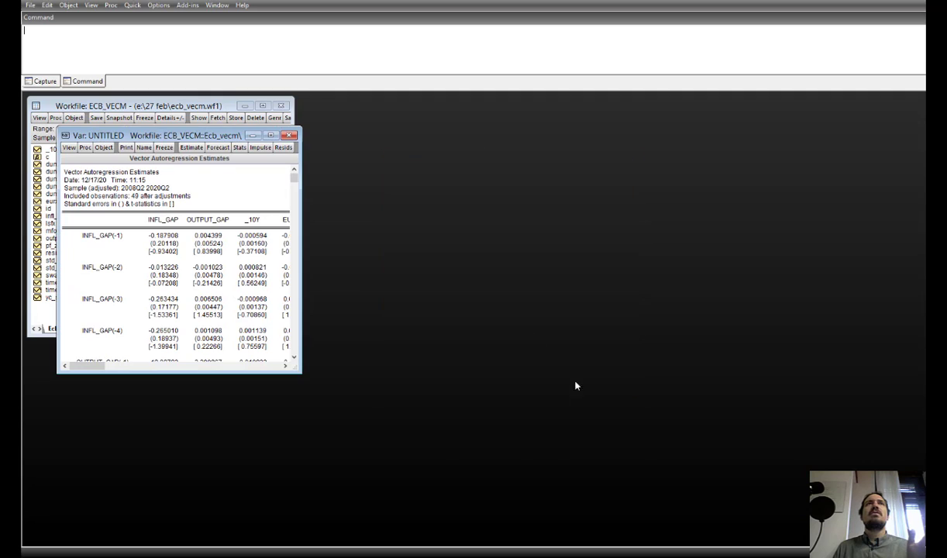
pyautogui.moveTo(168, 128); pyautogui.dragTo(479, 120)
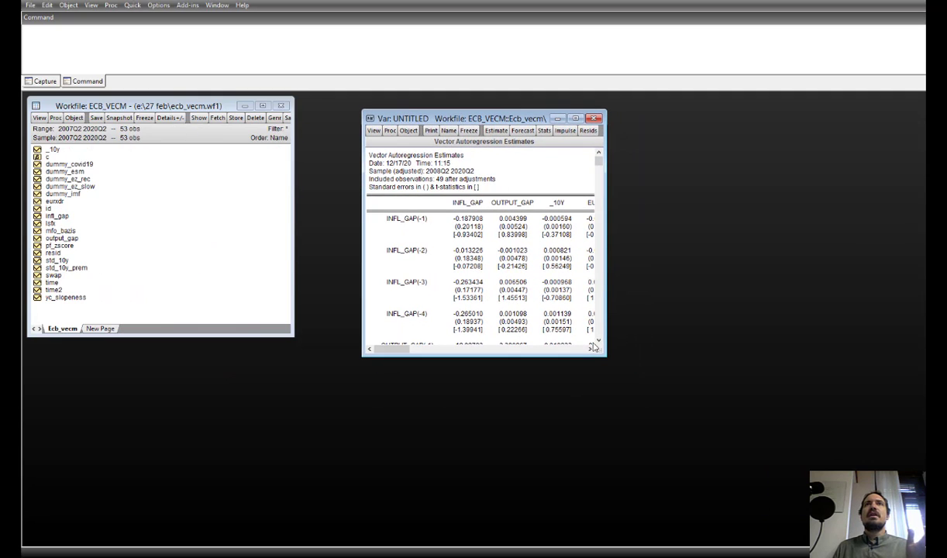
pyautogui.moveTo(602, 353); pyautogui.dragTo(703, 497)
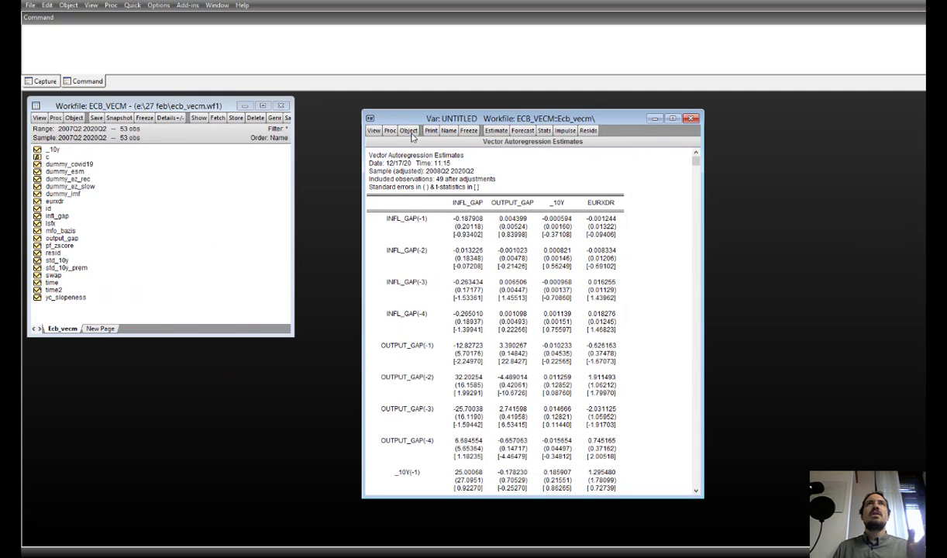
# Run the residual normality test on the four-lag VAR with Cholesky of covariance (Lutkepohl) orthogonalization.
pyautogui.click(373, 130)
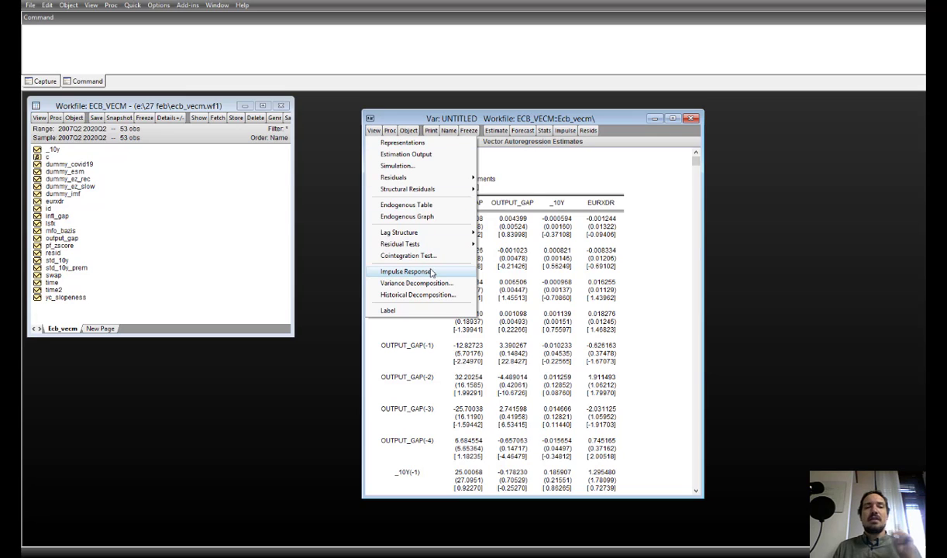
pyautogui.moveTo(433, 244)
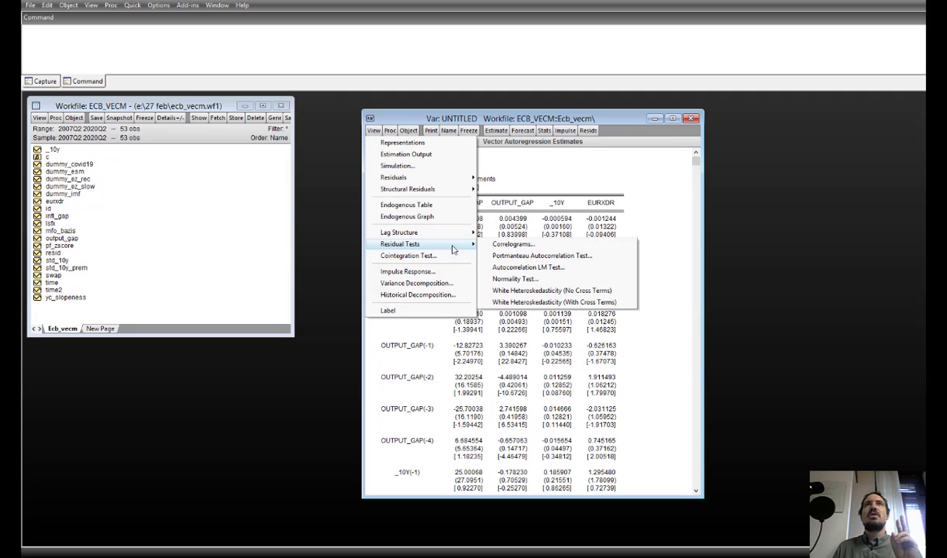
pyautogui.click(512, 279)
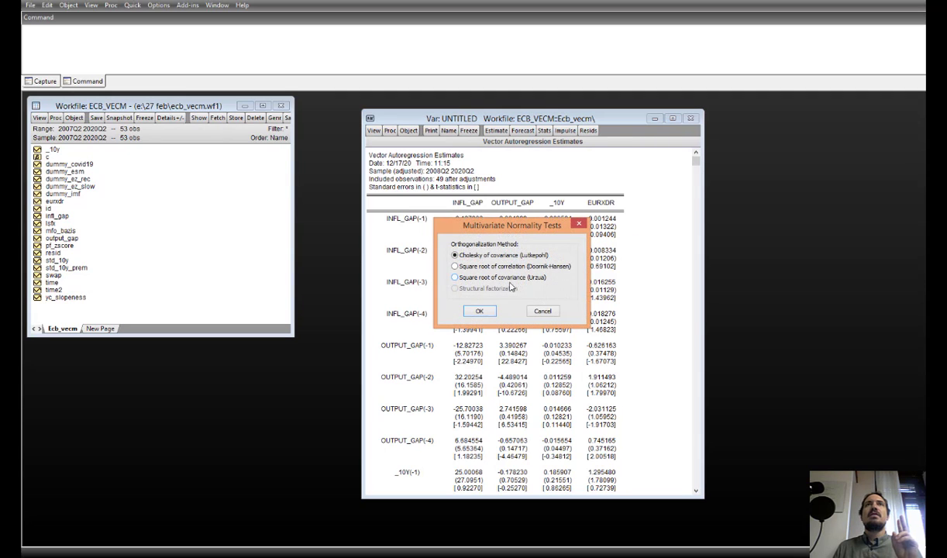
pyautogui.click(480, 310)
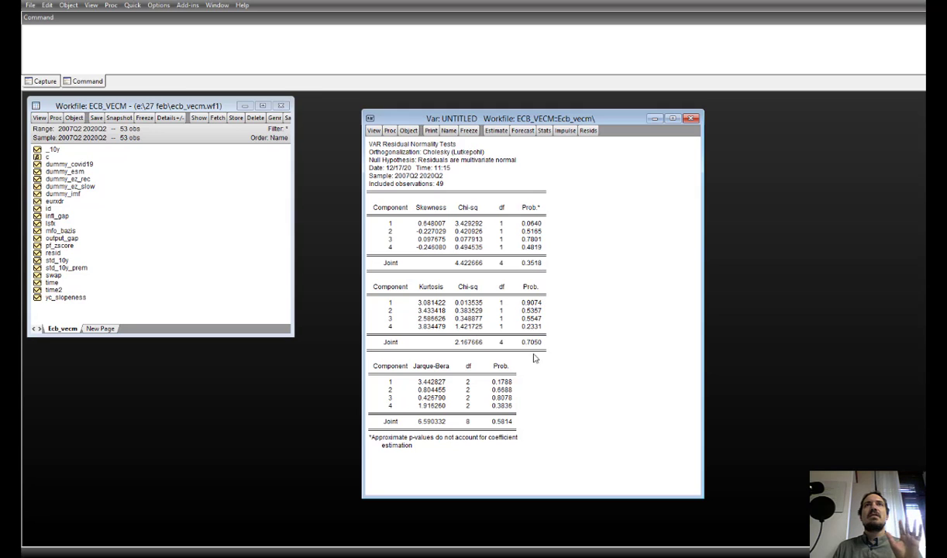
# Run the residual autocorrelation LM test on the four-lag VAR with 5 lags.
pyautogui.click(372, 130)
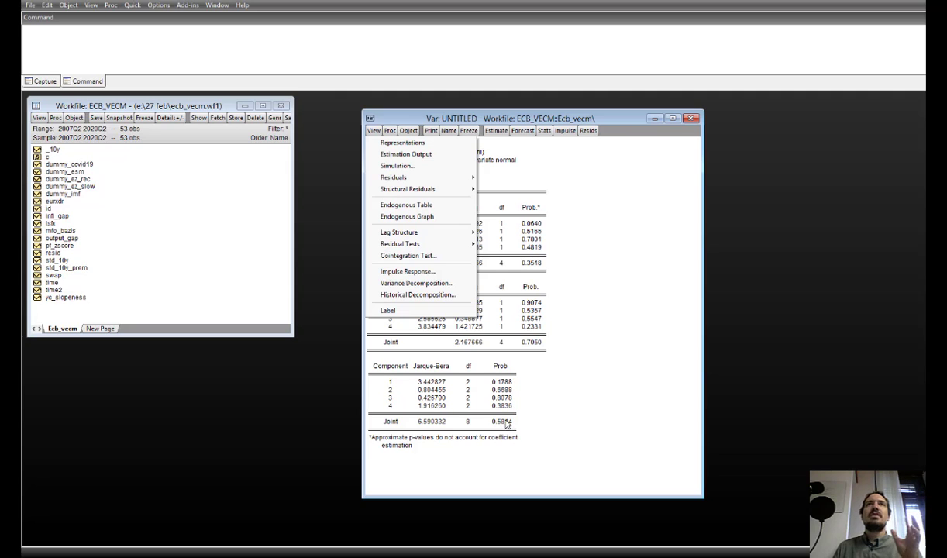
pyautogui.moveTo(425, 245)
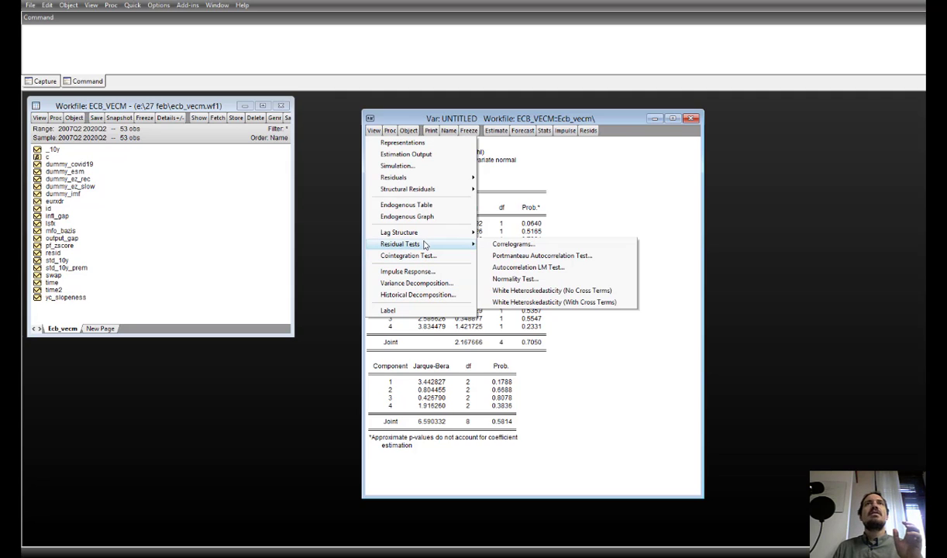
pyautogui.click(523, 268)
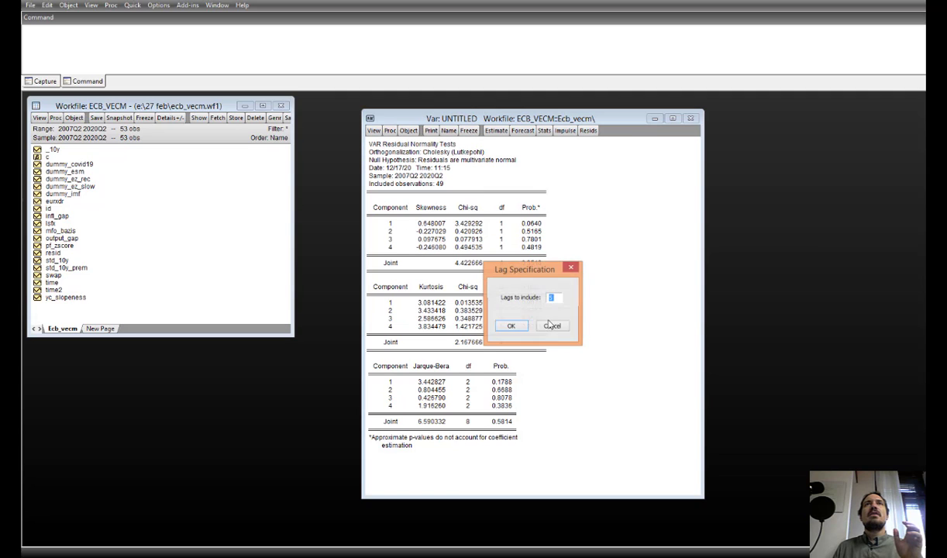
pyautogui.click(489, 314)
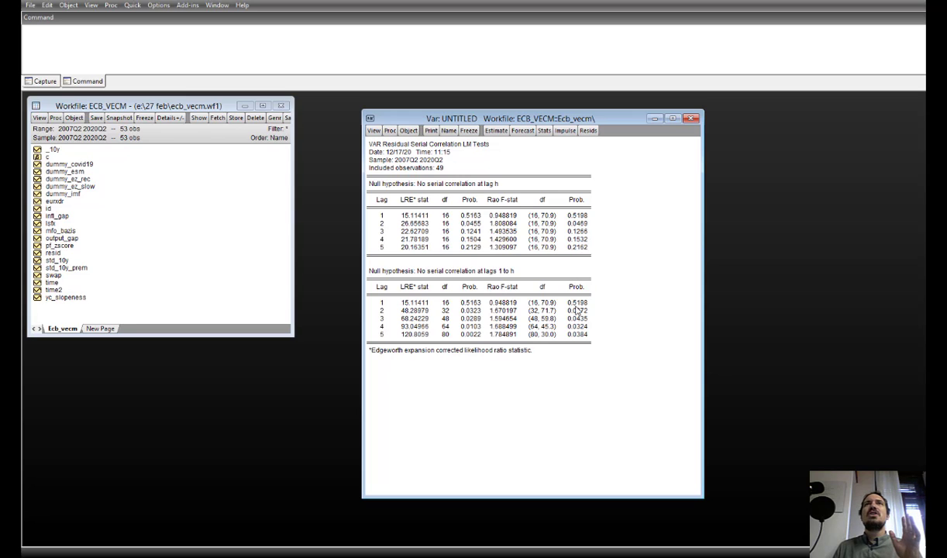
# Compute the lag length criteria for the VAR with 8 lags included.
pyautogui.click(373, 132)
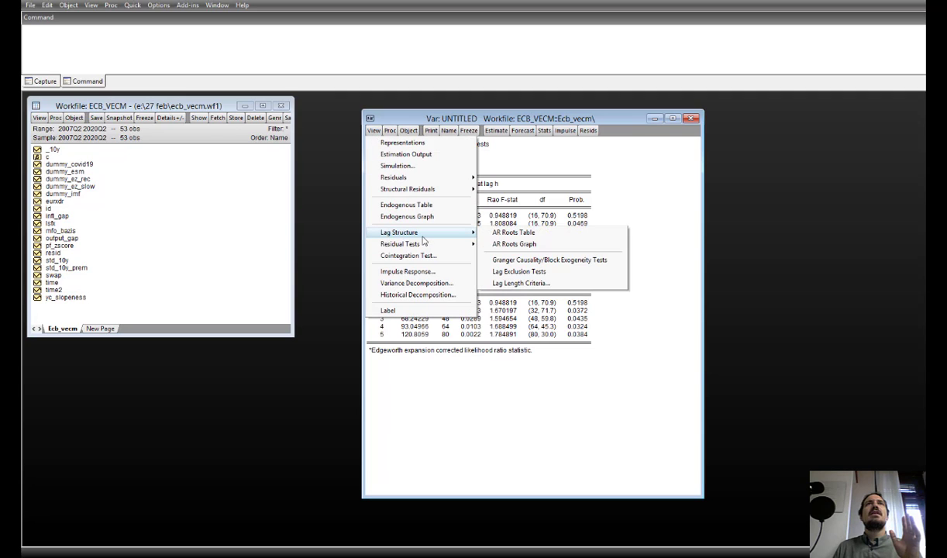
pyautogui.click(513, 283)
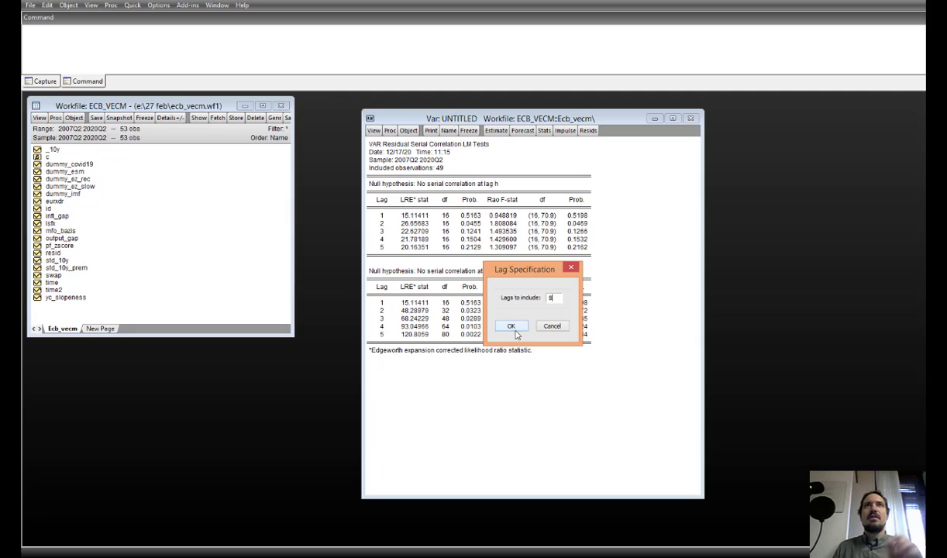
pyautogui.click(512, 327)
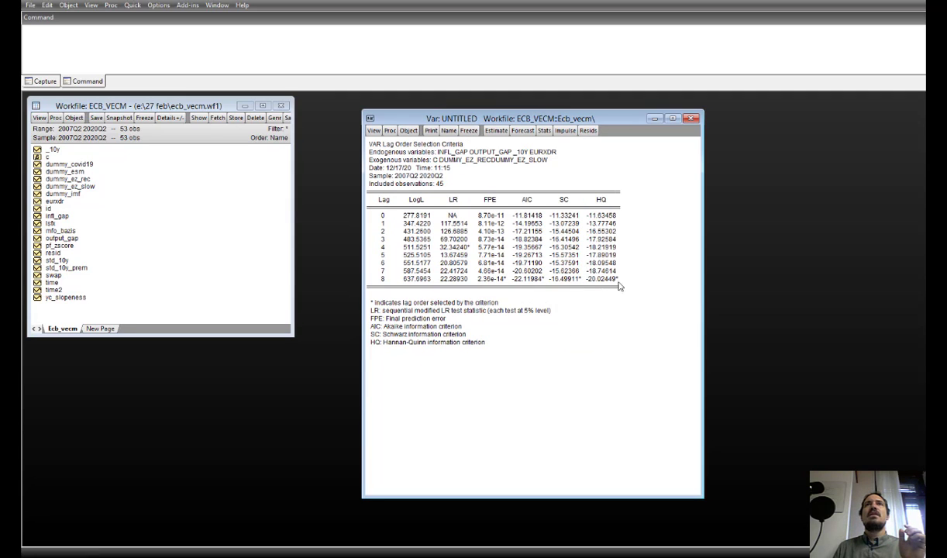
# Re-estimate the VAR with the endogenous lag intervals set to 1 8.
pyautogui.click(372, 130)
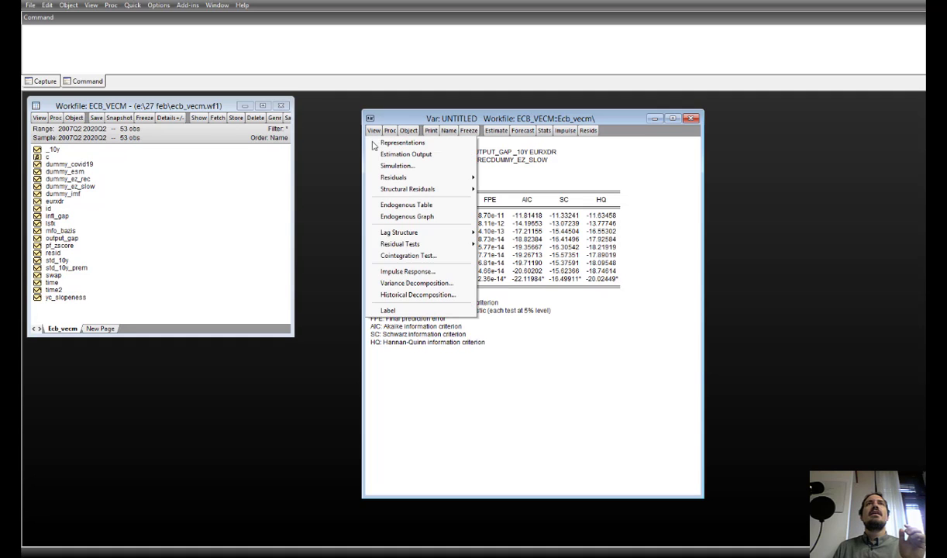
pyautogui.click(496, 131)
pyautogui.moveTo(541, 276); pyautogui.dragTo(525, 277)
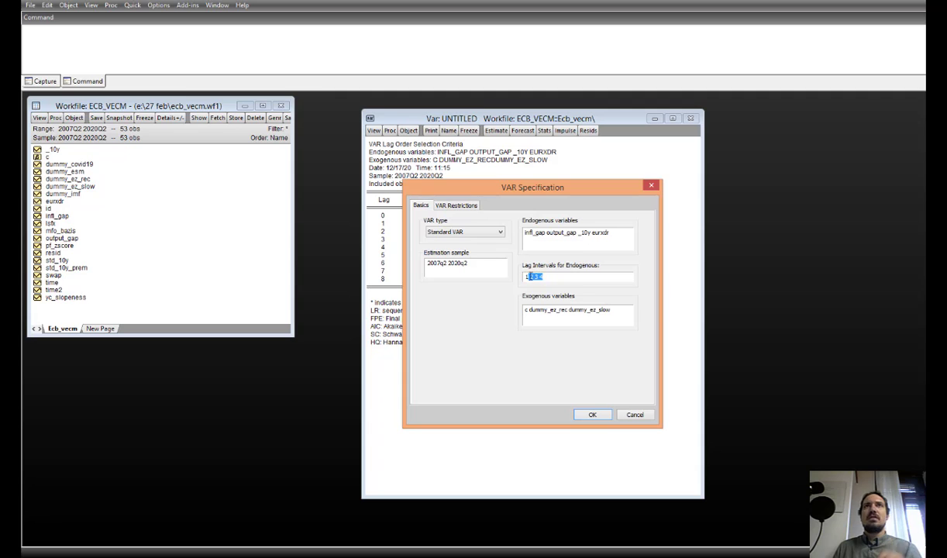
pyautogui.write('1')
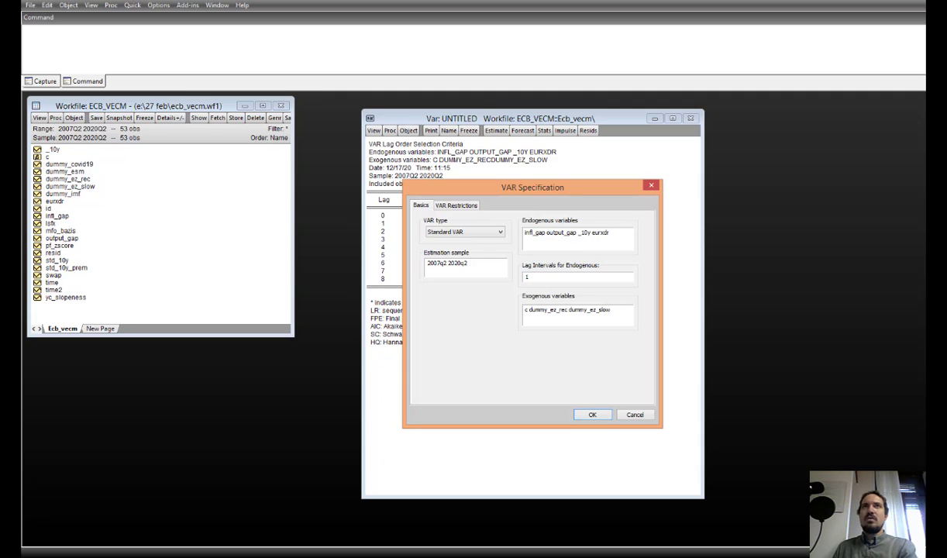
pyautogui.write(' 18')
pyautogui.click(592, 415)
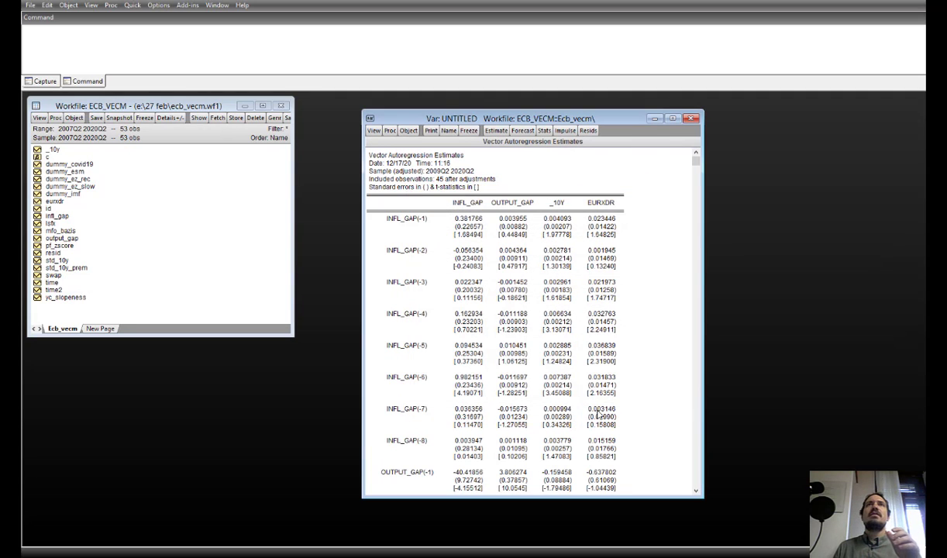
# Run the residual normality test on the eight-lag VAR with Cholesky of covariance (Lutkepohl) orthogonalization.
pyautogui.click(374, 131)
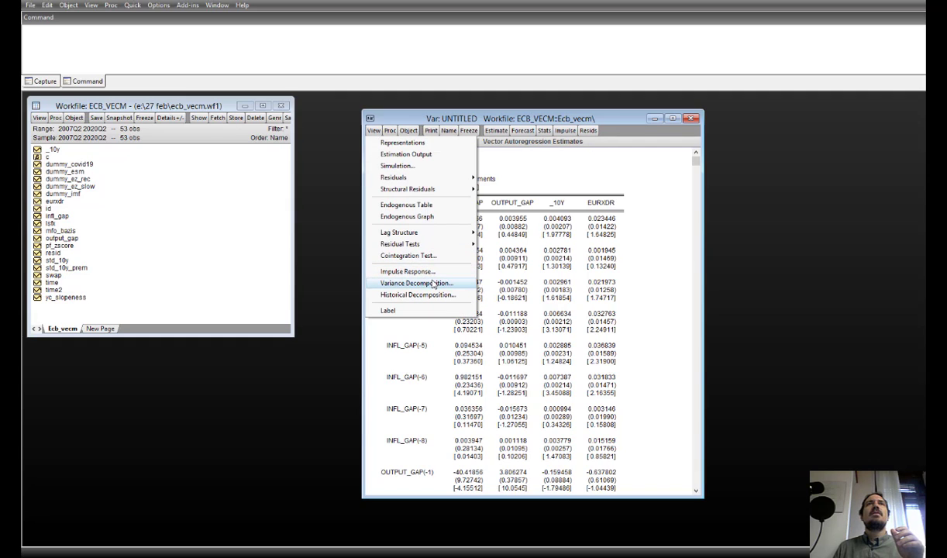
pyautogui.moveTo(434, 244)
pyautogui.click(500, 269)
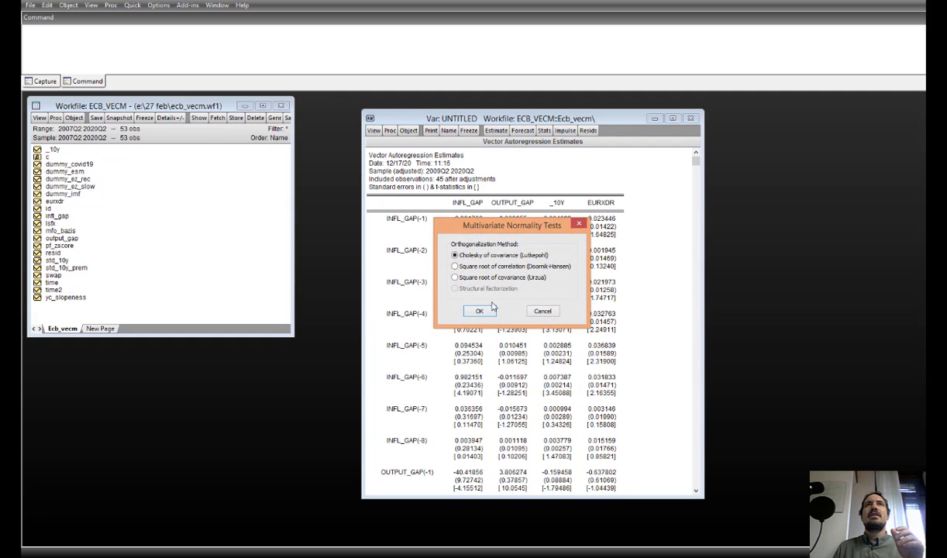
pyautogui.click(480, 311)
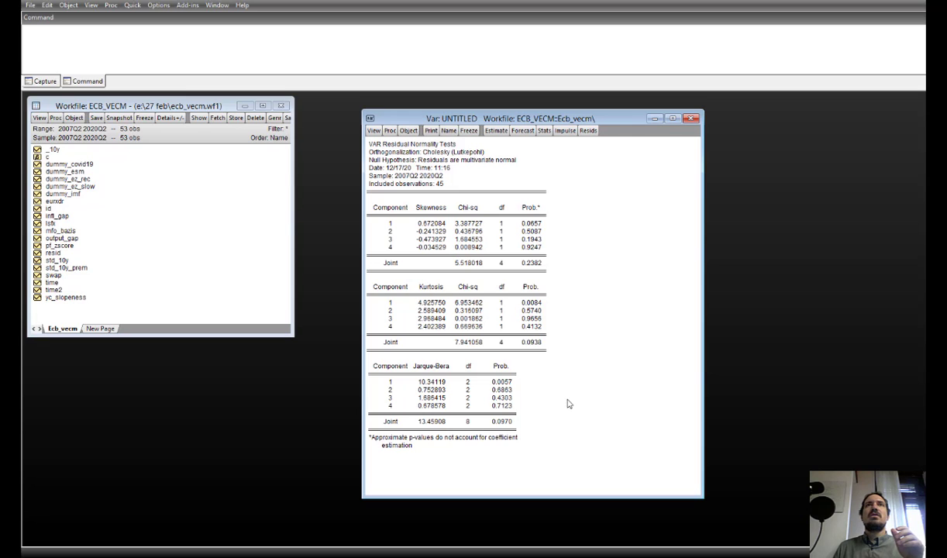
# Run the residual autocorrelation LM test on the eight-lag VAR with 9 lags.
pyautogui.click(374, 131)
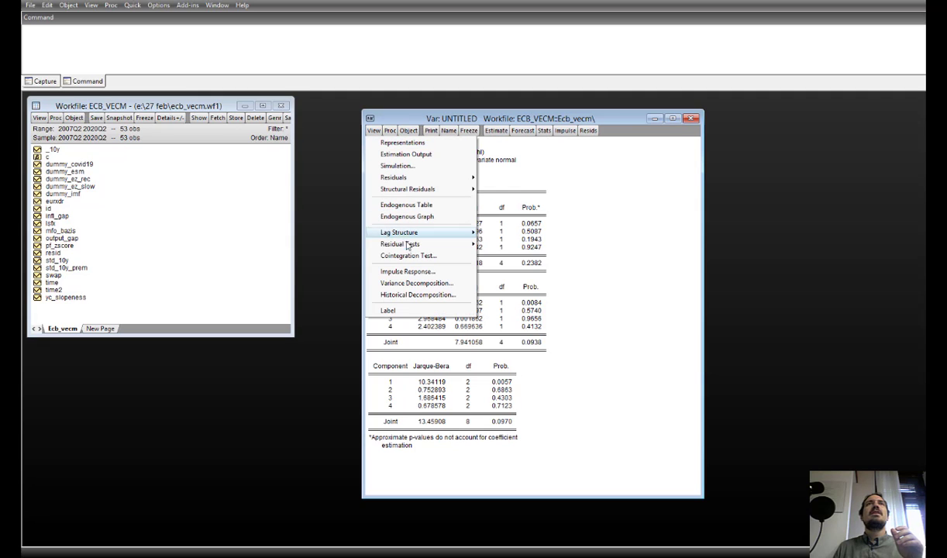
pyautogui.moveTo(429, 246)
pyautogui.click(531, 267)
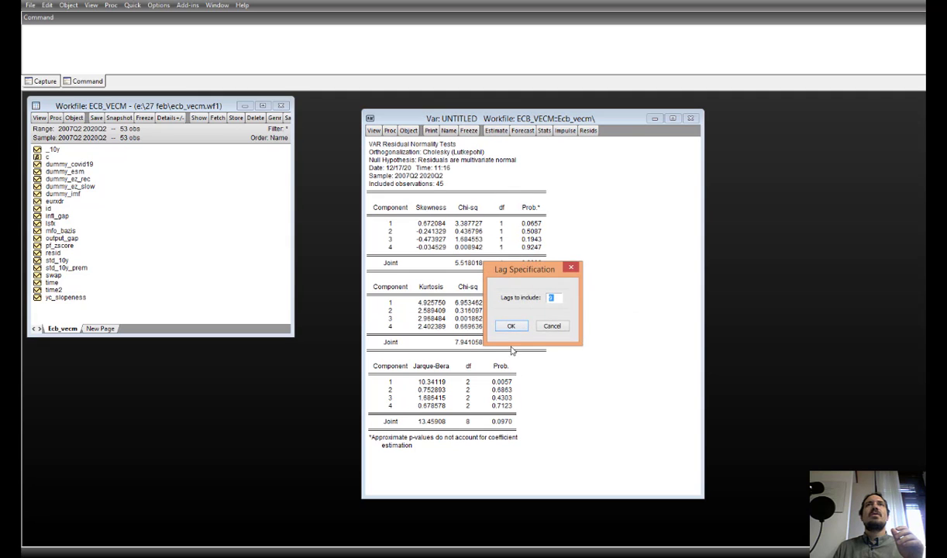
pyautogui.click(512, 326)
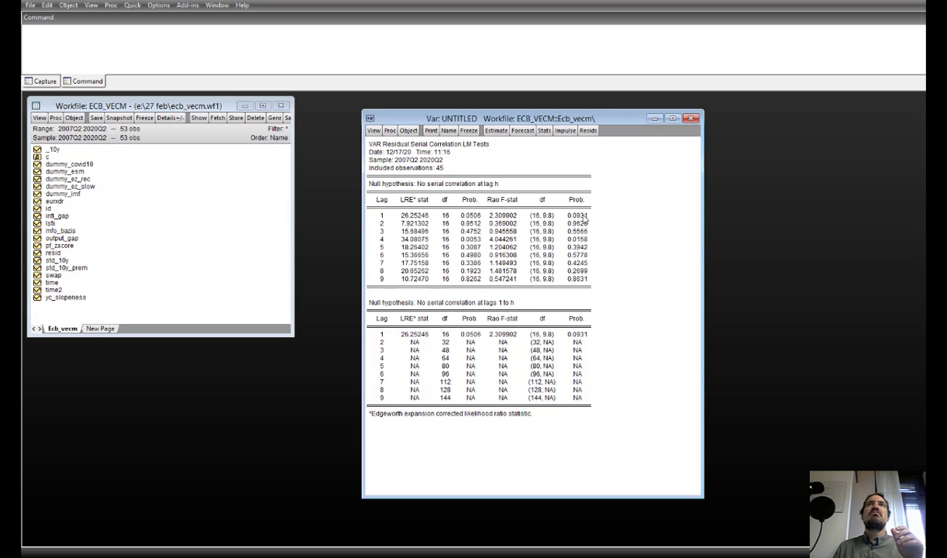
# Re-estimate the VAR with lag intervals 1 4 and dummy_ez_slow removed from the exogenous variables.
pyautogui.click(490, 130)
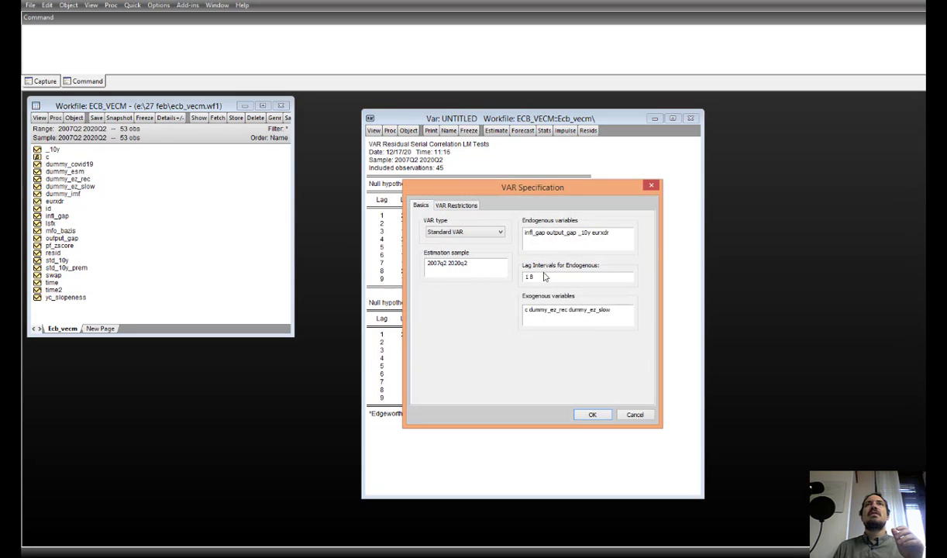
pyautogui.doubleClick(530, 277)
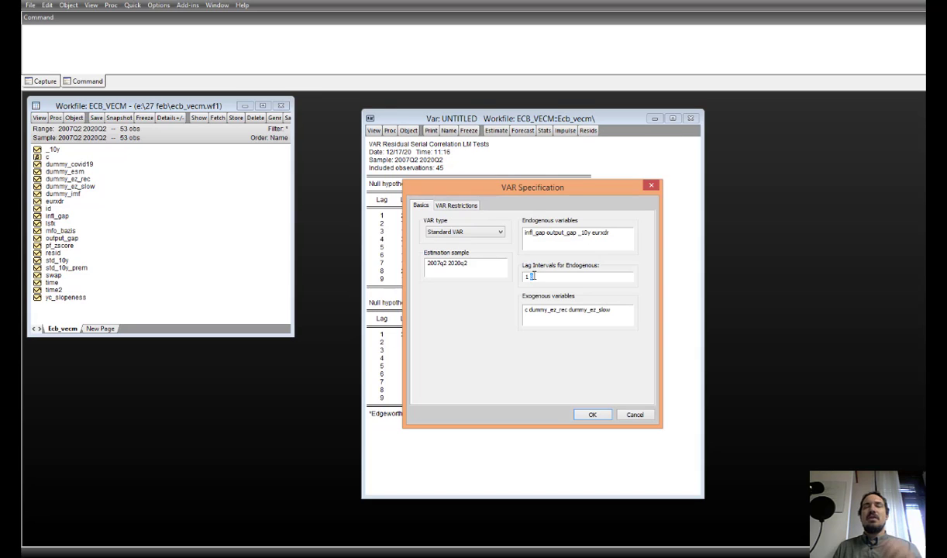
pyautogui.write('4')
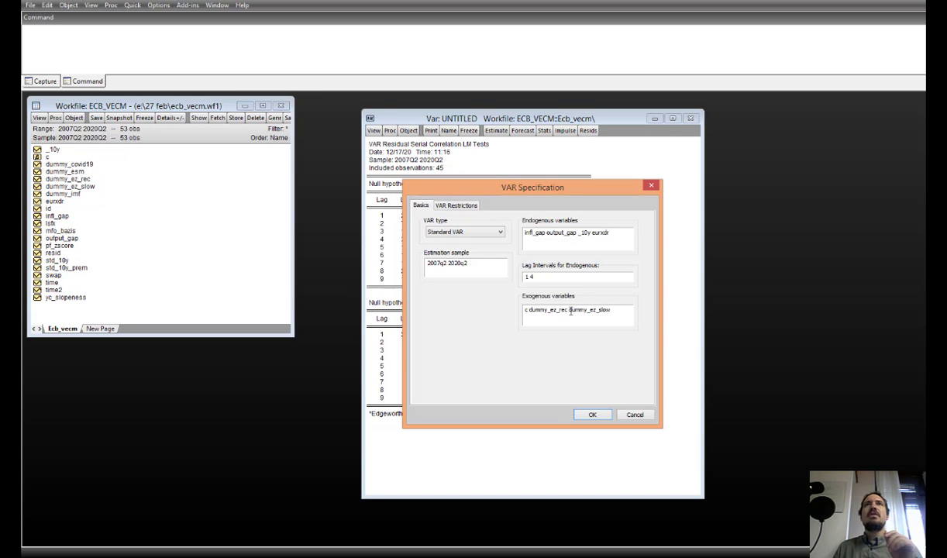
pyautogui.moveTo(571, 310); pyautogui.dragTo(613, 310)
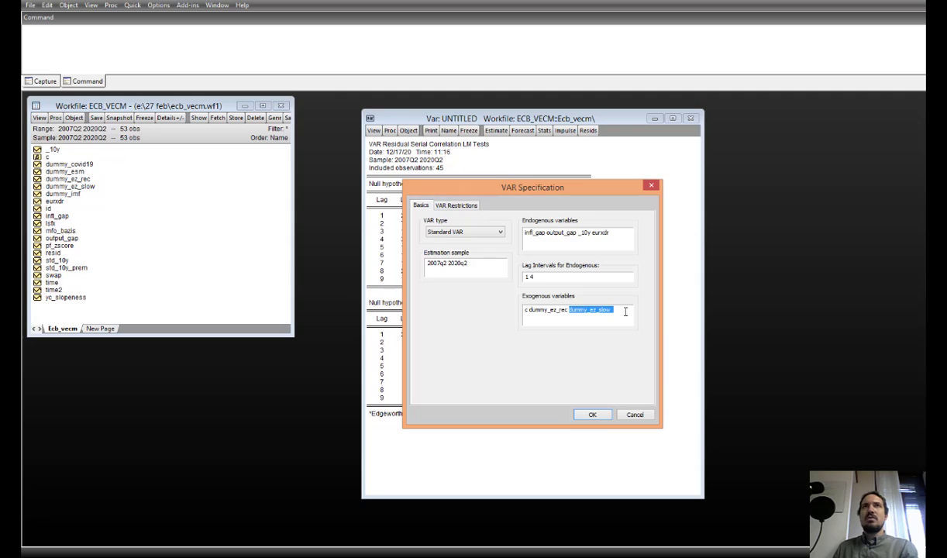
pyautogui.press('BackSpace')
pyautogui.hotkey('ctrl', 'space')
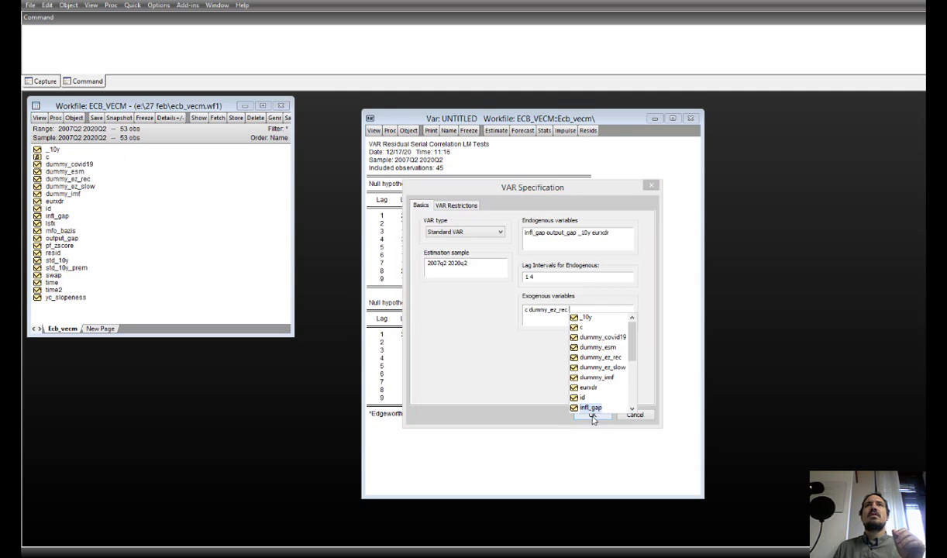
pyautogui.click(570, 309)
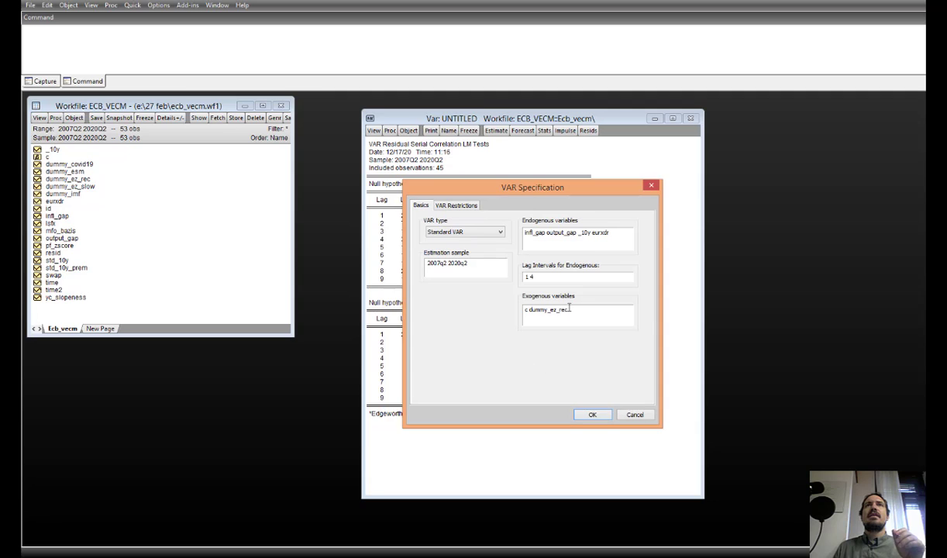
pyautogui.click(591, 414)
# Run the Cholesky (Lutkepohl) residual normality test on the VAR with dummy_ez_rec as its only dummy.
pyautogui.click(371, 131)
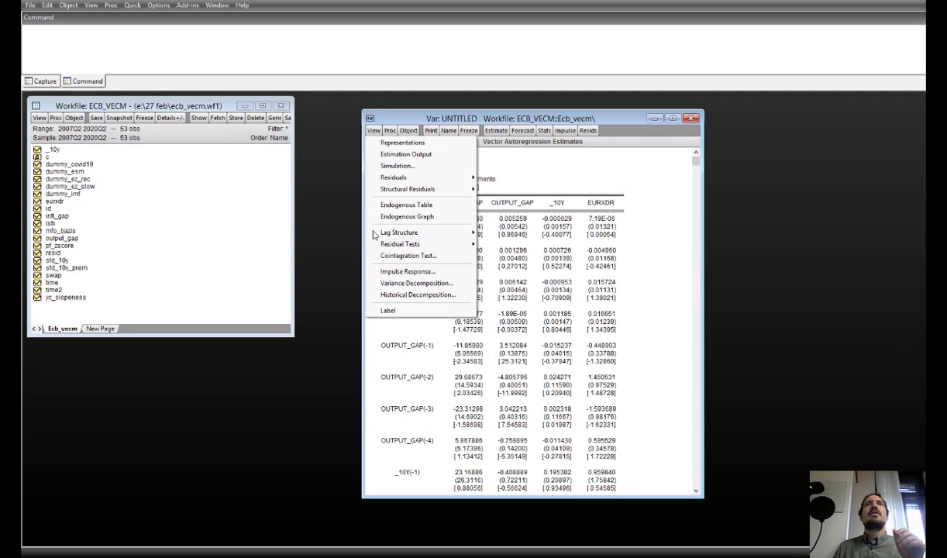
pyautogui.moveTo(434, 244)
pyautogui.click(533, 280)
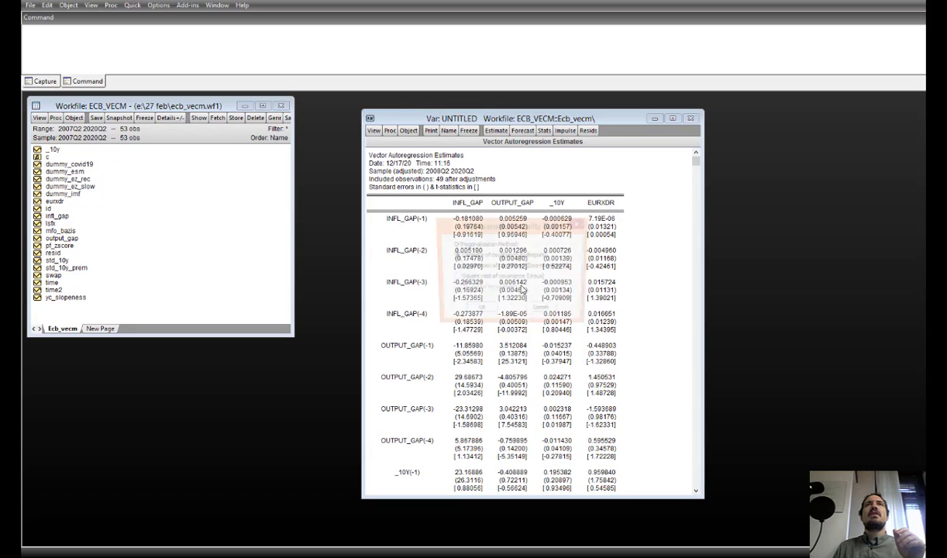
pyautogui.click(480, 312)
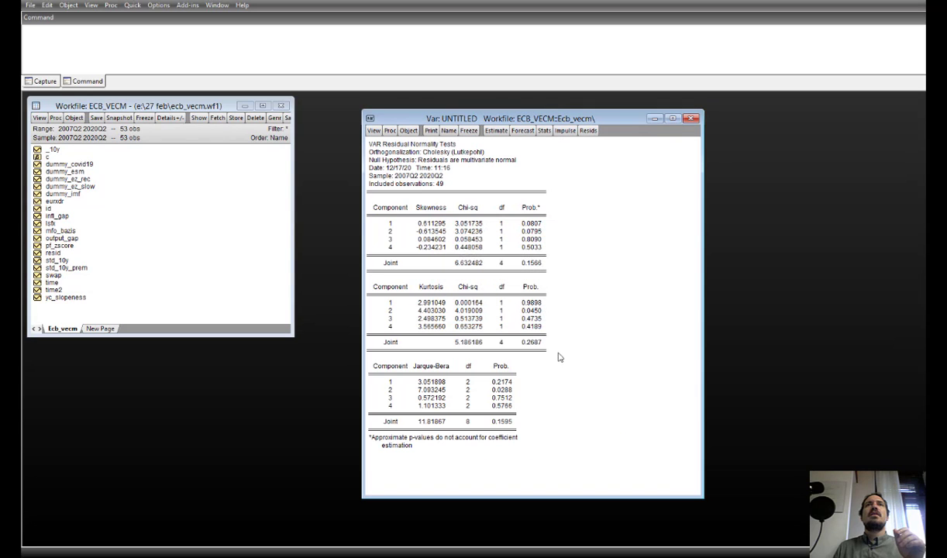
# Run the residual autocorrelation LM test with 5 lags on the VAR without dummy_ez_slow.
pyautogui.click(373, 130)
pyautogui.moveTo(411, 243)
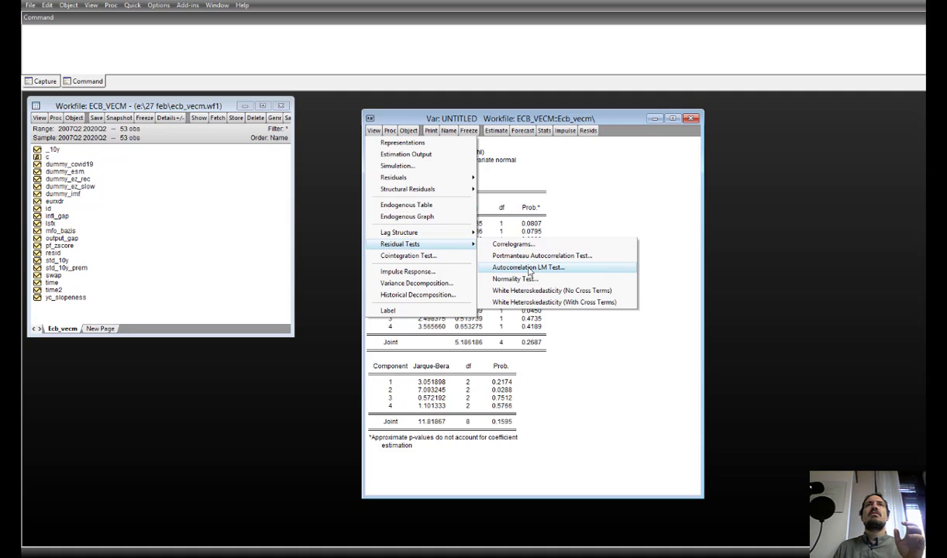
pyautogui.click(529, 267)
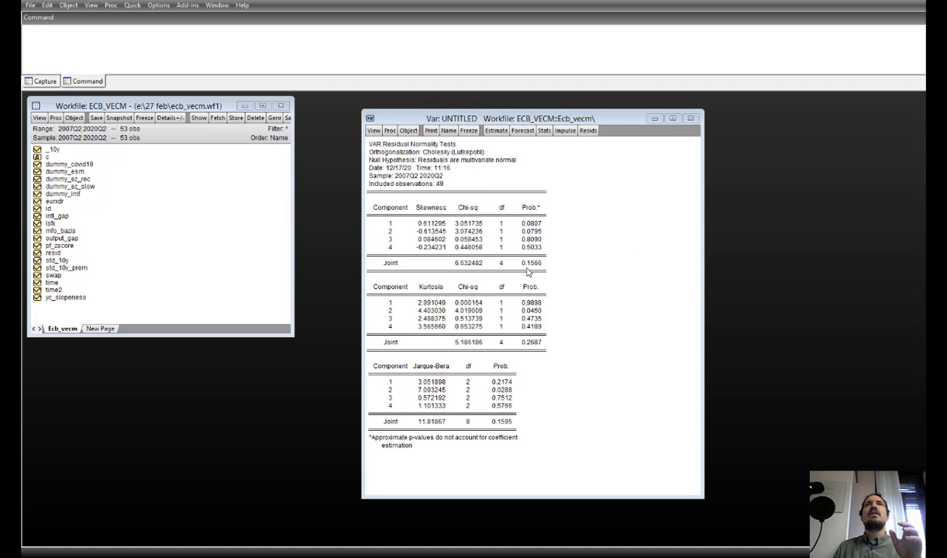
pyautogui.write('5')
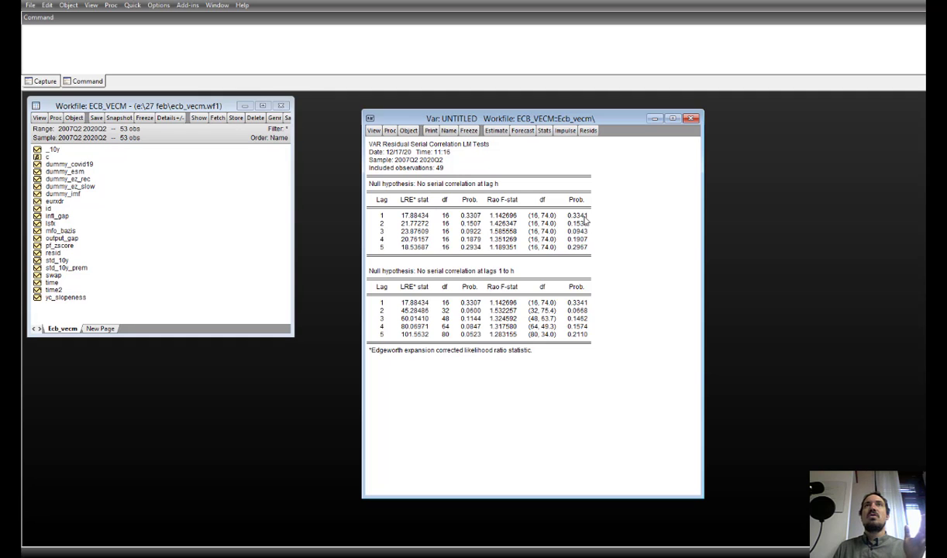
# Switch to the browser and examine the euro area slowdown and recession periods in Eurostat's Business Cycle Clock.
pyautogui.hotkey('alt', 'Tab')
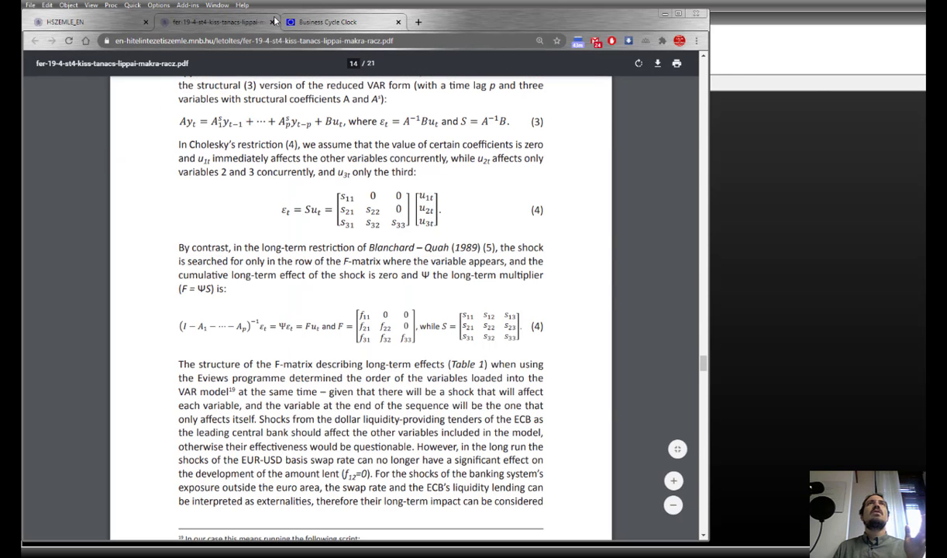
pyautogui.hotkey('ctrl', 'Tab')
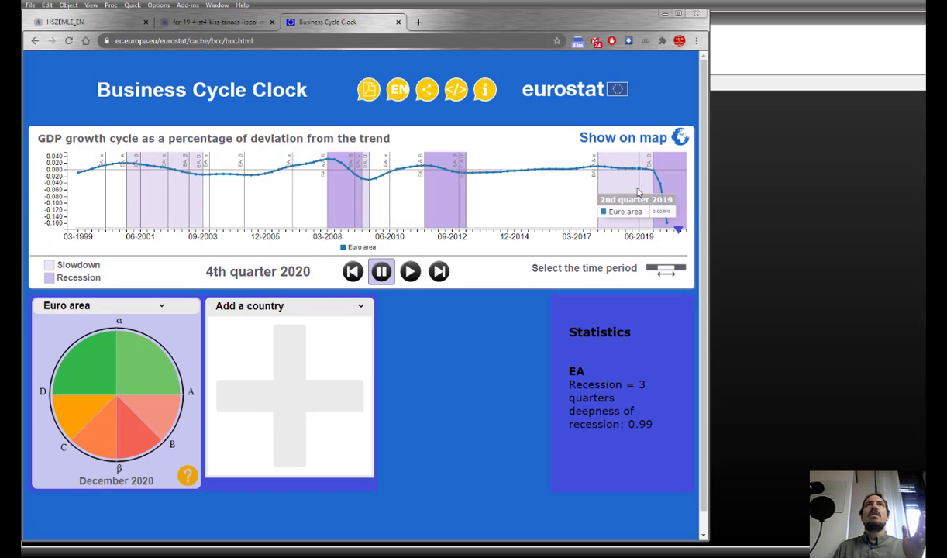
# Copy the serial correlation LM test results from EViews into Excel's output_VAR sheet, starting at cell B17.
pyautogui.click(666, 14)
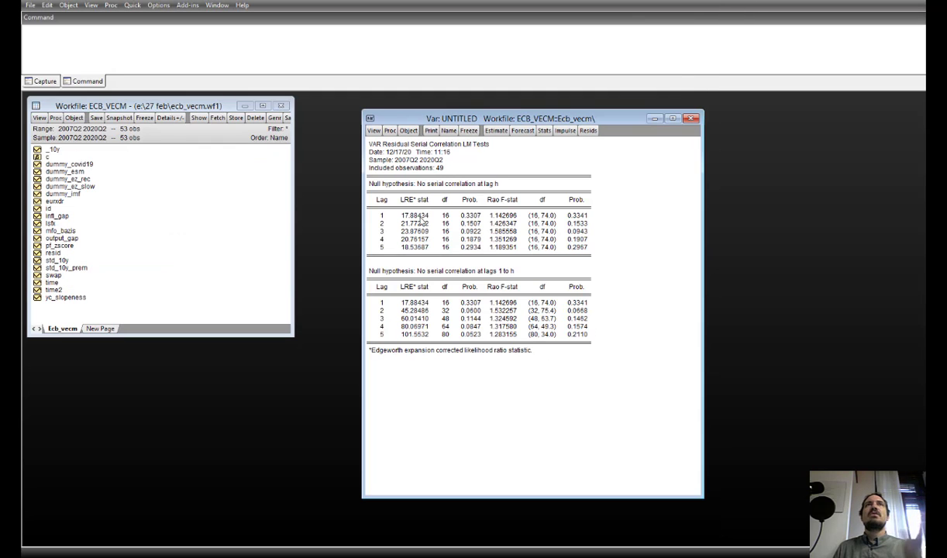
pyautogui.moveTo(371, 146); pyautogui.dragTo(602, 396)
pyautogui.hotkey('ctrl', 'c')
pyautogui.hotkey('alt', 'Tab')
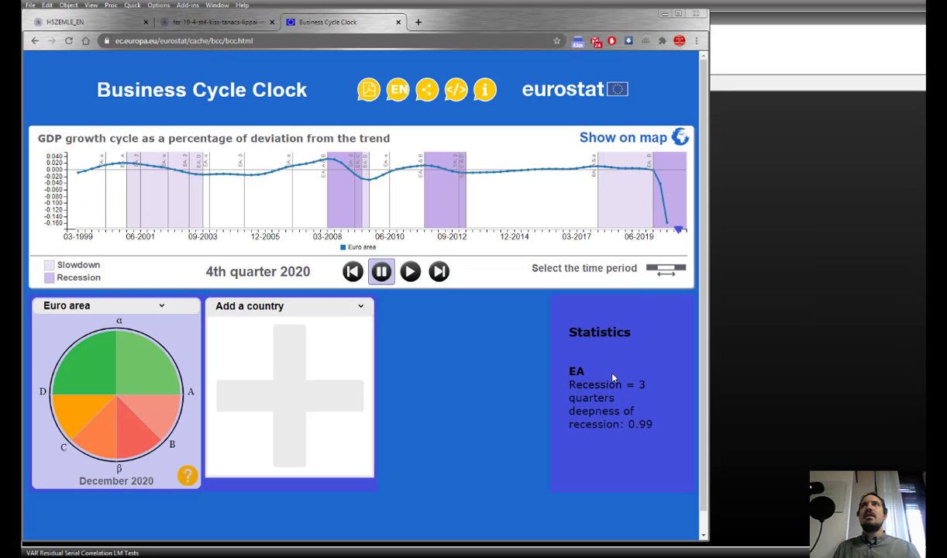
pyautogui.hotkey('alt', 'Tab')
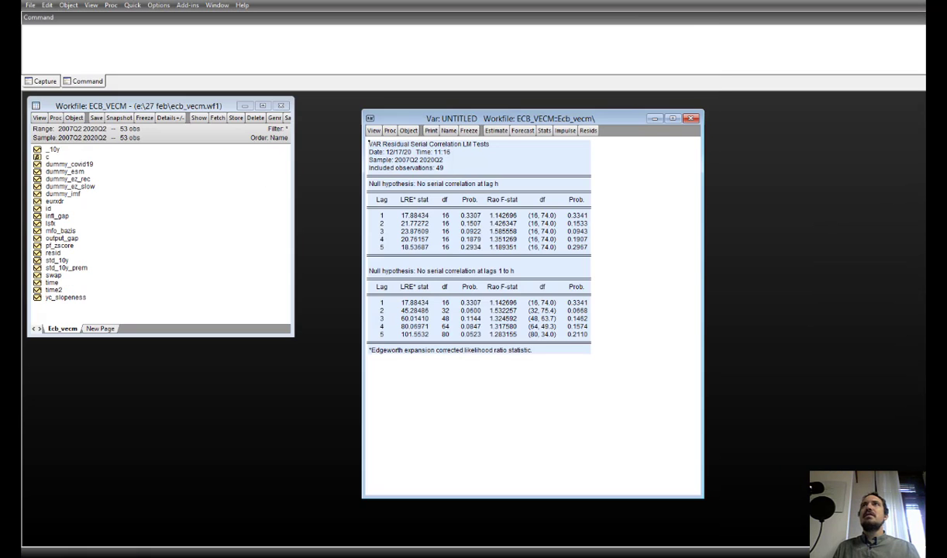
pyautogui.hotkey('alt', 'Tab')
pyautogui.click(89, 271)
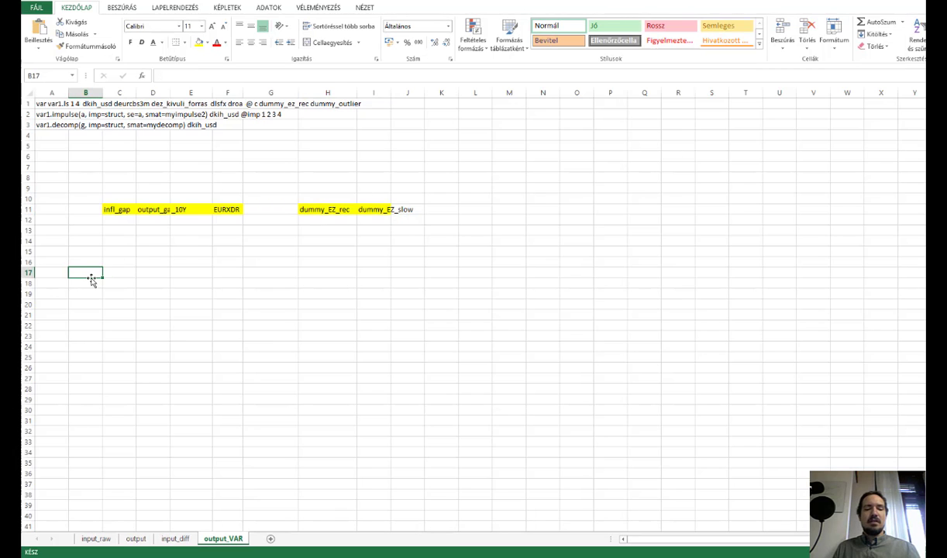
pyautogui.hotkey('ctrl', 'v')
pyautogui.scroll(-2, 263, 364)
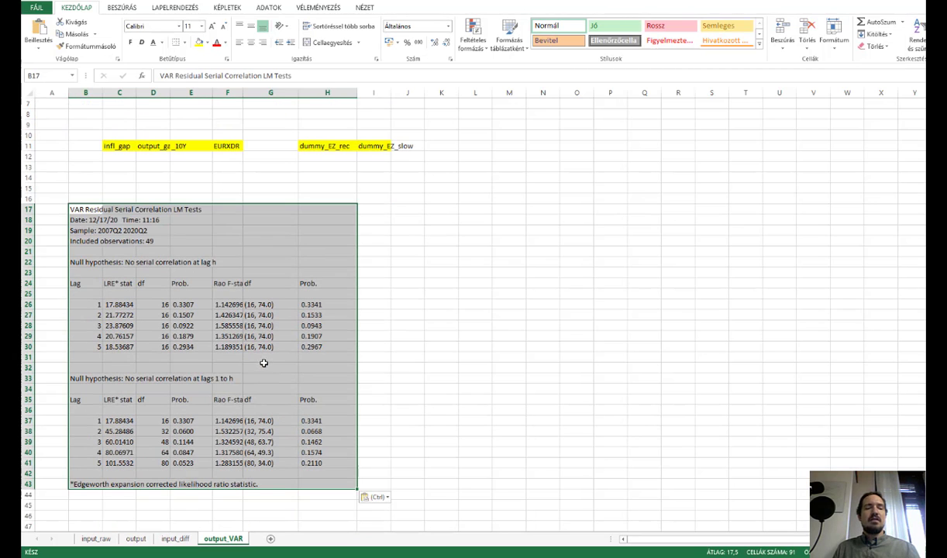
# Switch back to EViews and run the residual normality test with Cholesky of covariance (Lutkepohl) orthogonalization.
pyautogui.hotkey('alt', 'Tab')
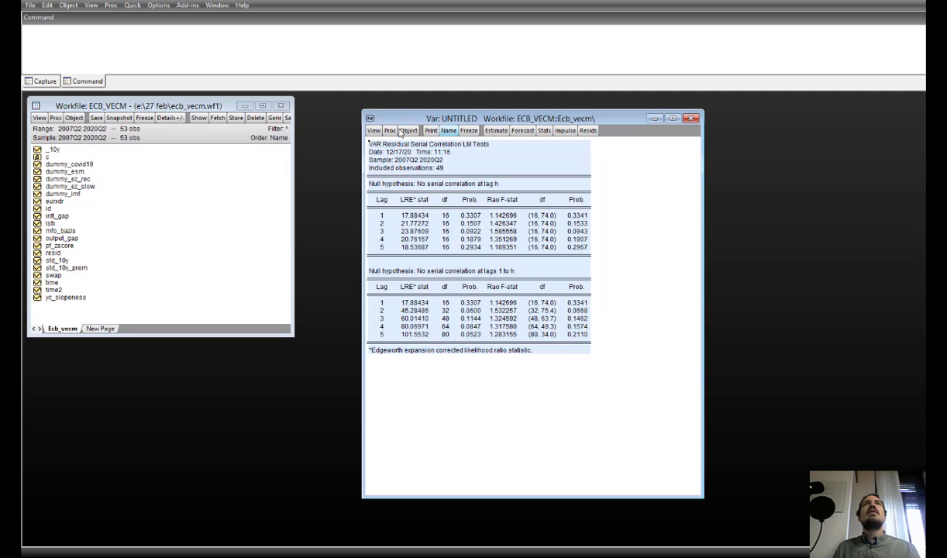
pyautogui.click(373, 131)
pyautogui.moveTo(438, 243)
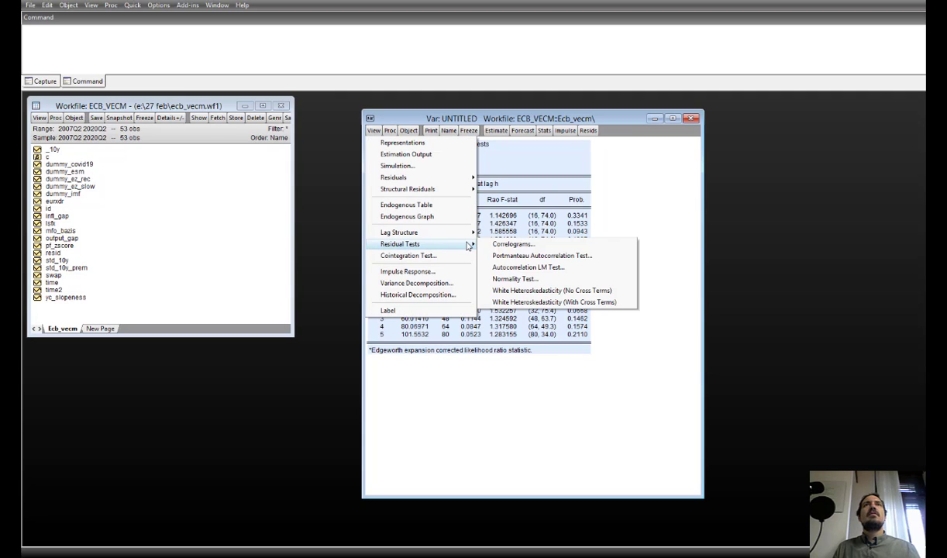
pyautogui.click(519, 278)
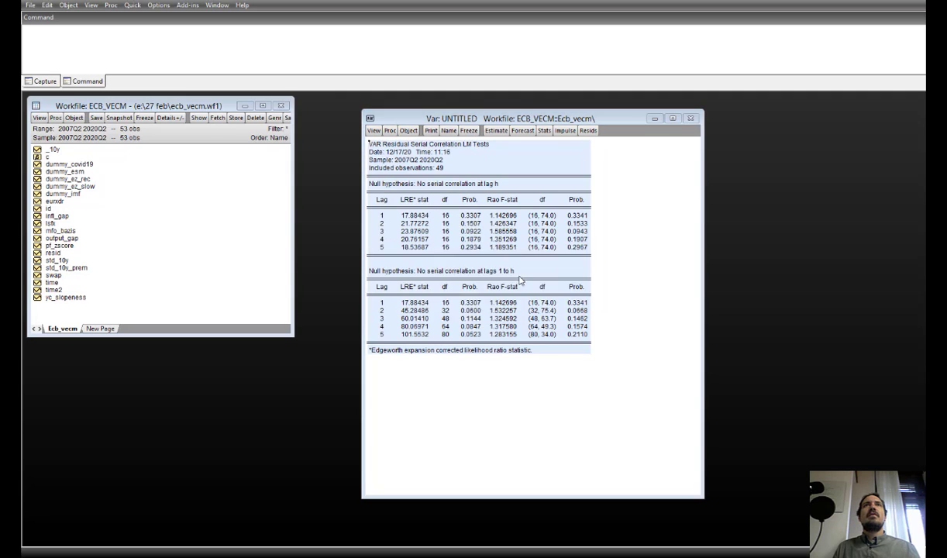
pyautogui.click(480, 311)
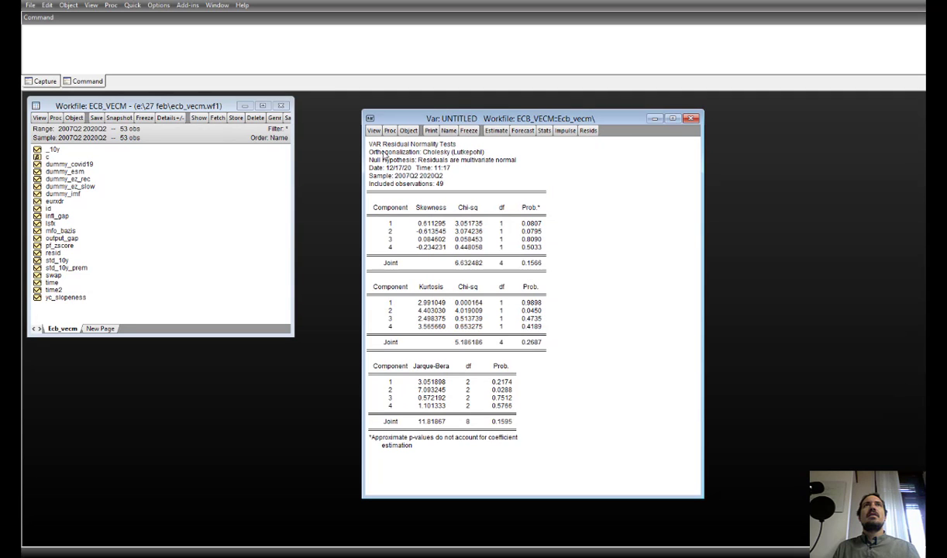
# Copy the Cholesky normality test results into Excel's output_VAR sheet at cell B45, below the LM test tables.
pyautogui.moveTo(371, 147); pyautogui.dragTo(587, 463)
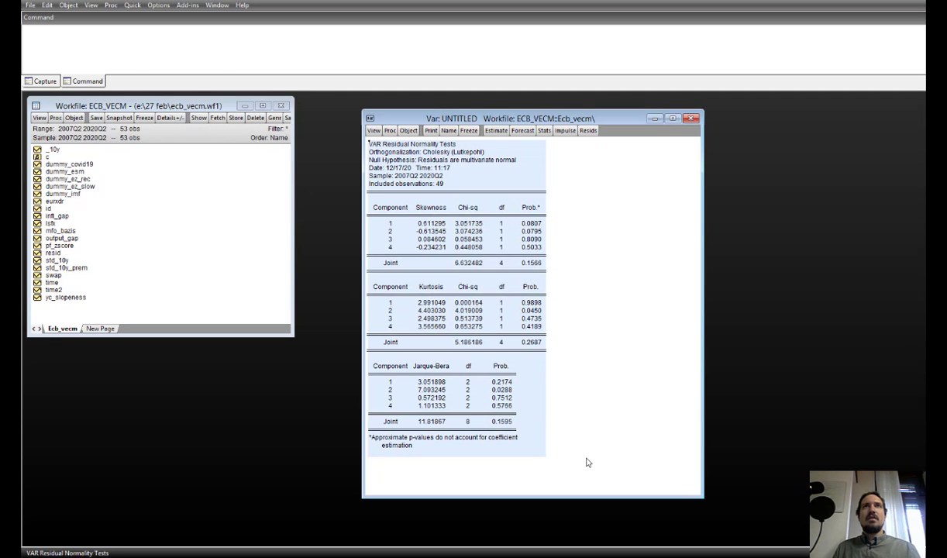
pyautogui.hotkey('alt', 'Tab')
pyautogui.click(86, 504)
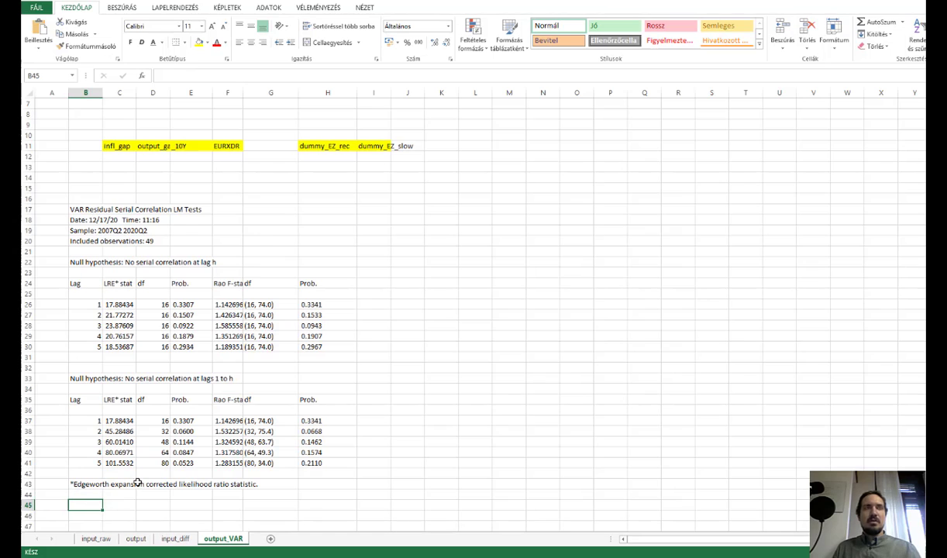
pyautogui.hotkey('ctrl', 'v')
pyautogui.scroll(-3, 326, 440)
# Return to EViews and run the residual normality test using the square root of correlation (Doornik-Hansen) method.
pyautogui.hotkey('alt', 'Tab')
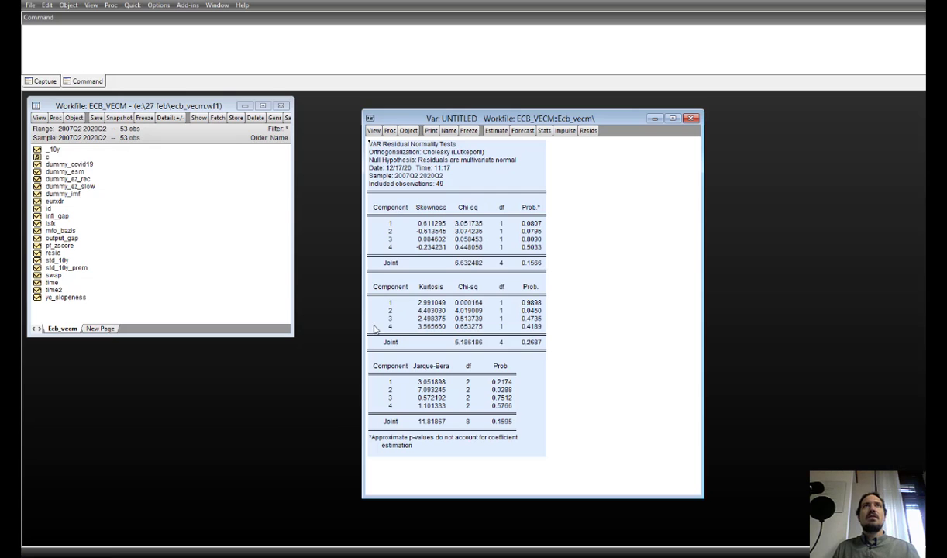
pyautogui.click(374, 131)
pyautogui.moveTo(434, 239)
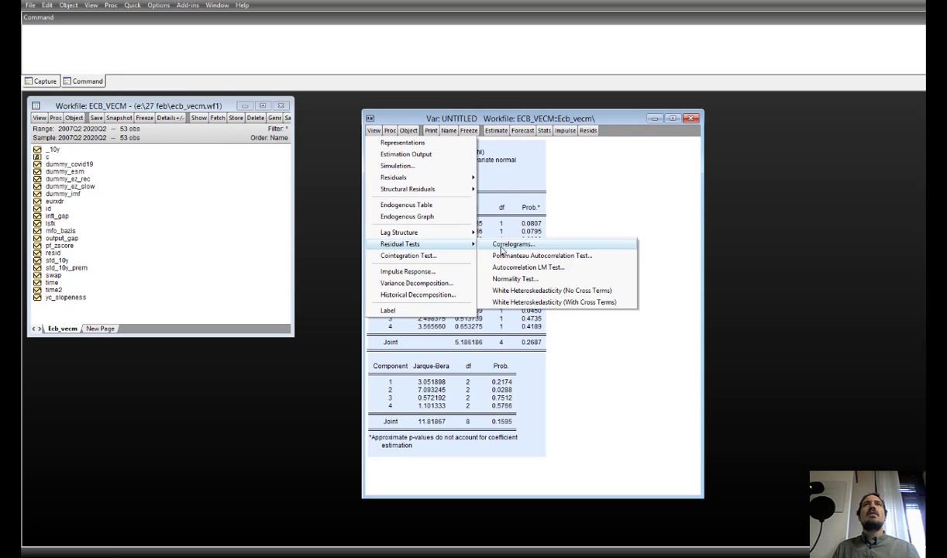
pyautogui.click(497, 273)
pyautogui.click(479, 266)
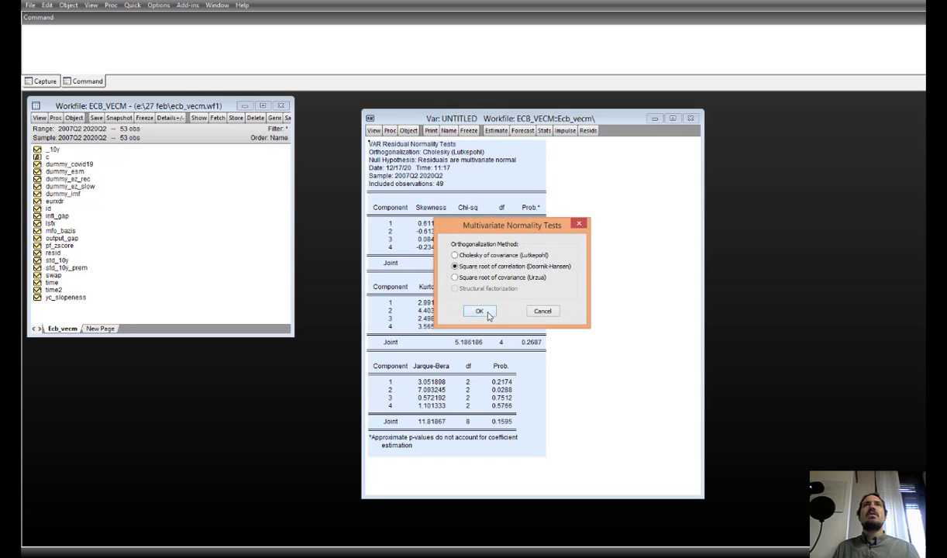
pyautogui.click(480, 311)
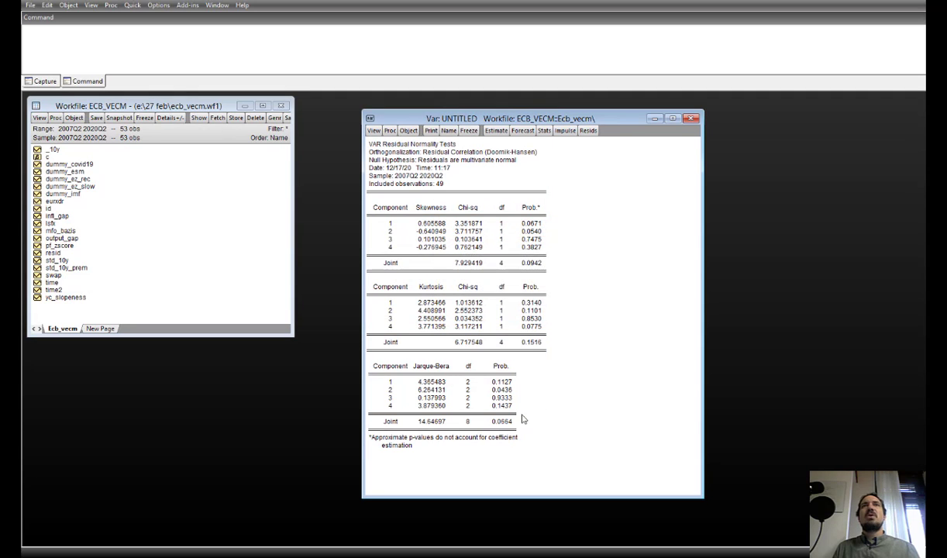
# Rerun the residual normality test with the Cholesky of covariance (Lutkepohl) method.
pyautogui.click(374, 130)
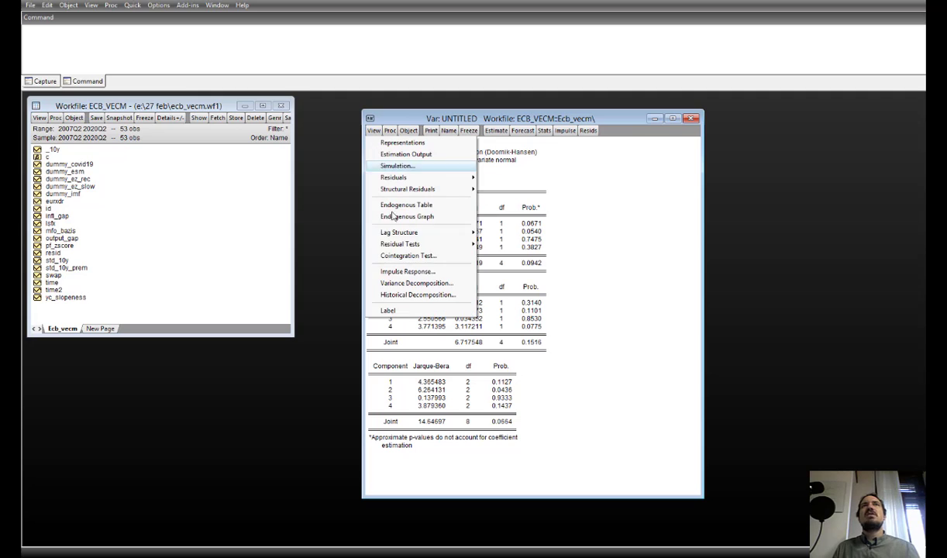
pyautogui.moveTo(434, 244)
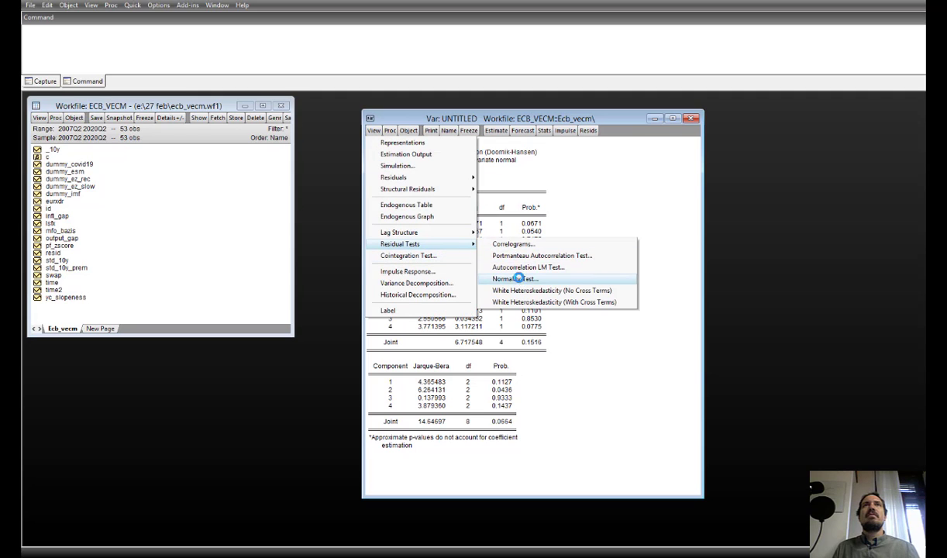
pyautogui.click(491, 275)
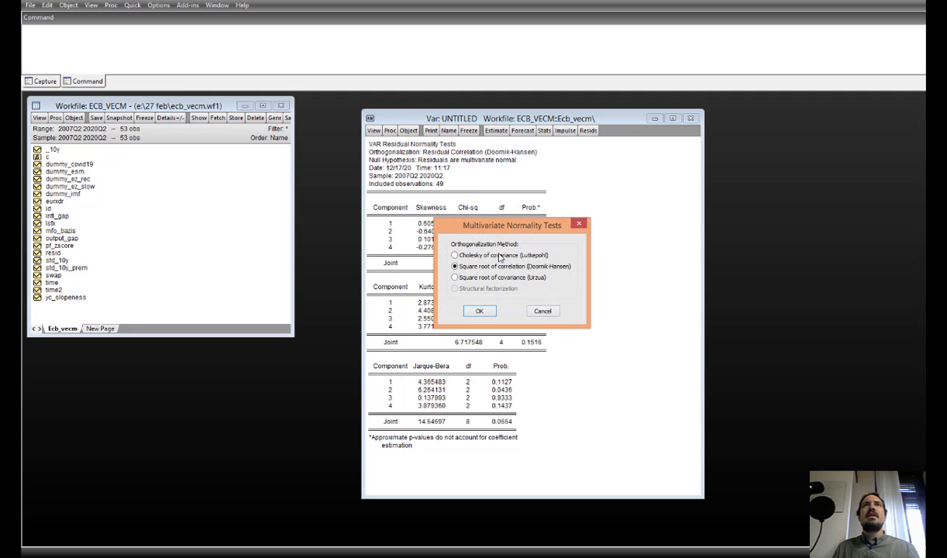
pyautogui.click(479, 310)
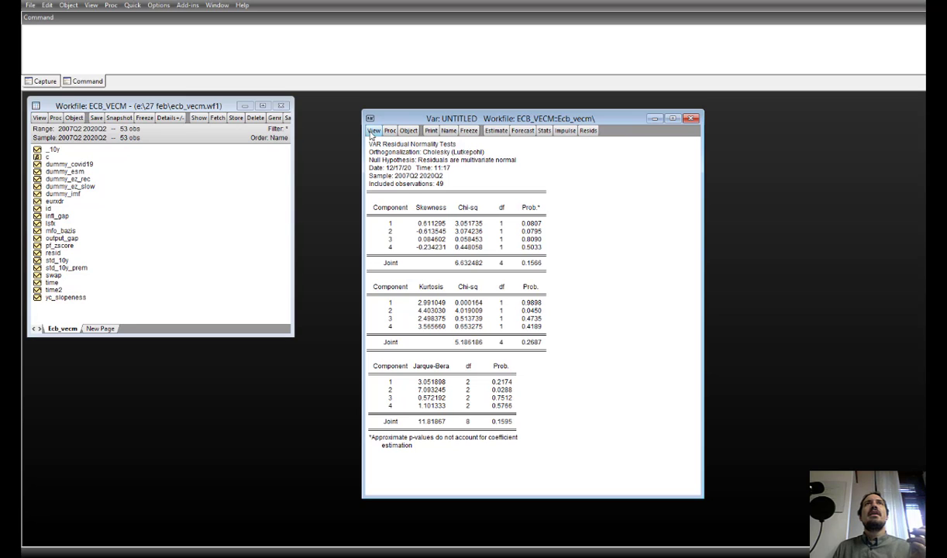
# Graph the impulse responses of _10y alone to all four variables over 10 periods, using dof-adjusted Cholesky and analytic standard errors.
pyautogui.click(374, 130)
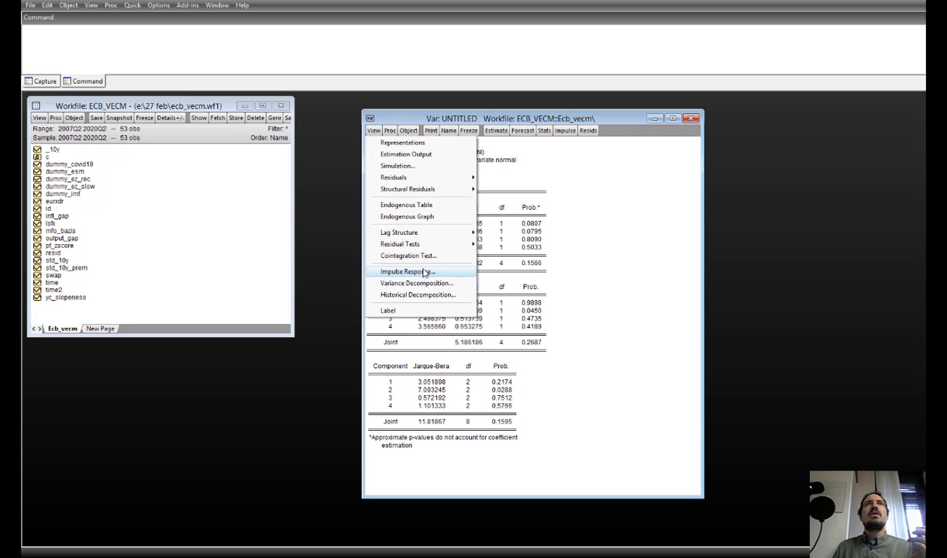
pyautogui.click(408, 272)
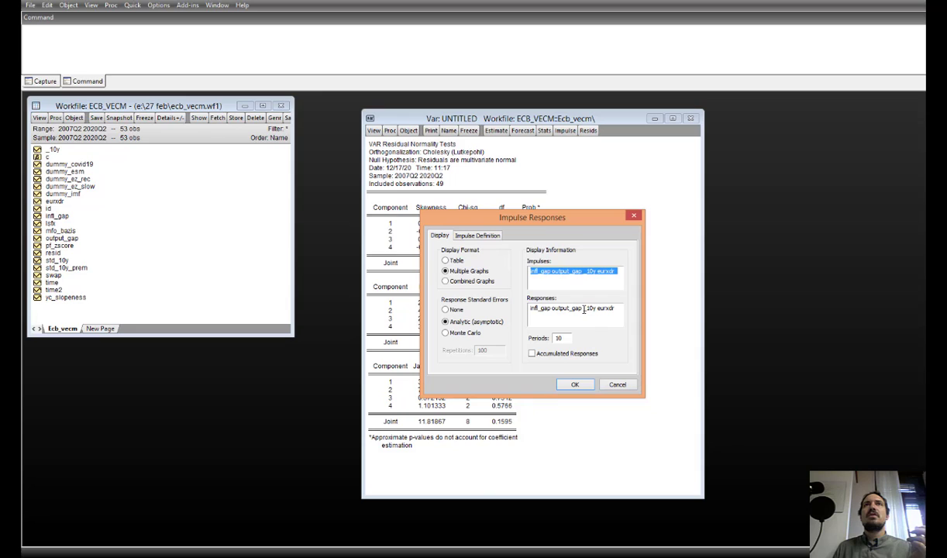
pyautogui.moveTo(584, 308); pyautogui.dragTo(529, 309)
pyautogui.press('BackSpace')
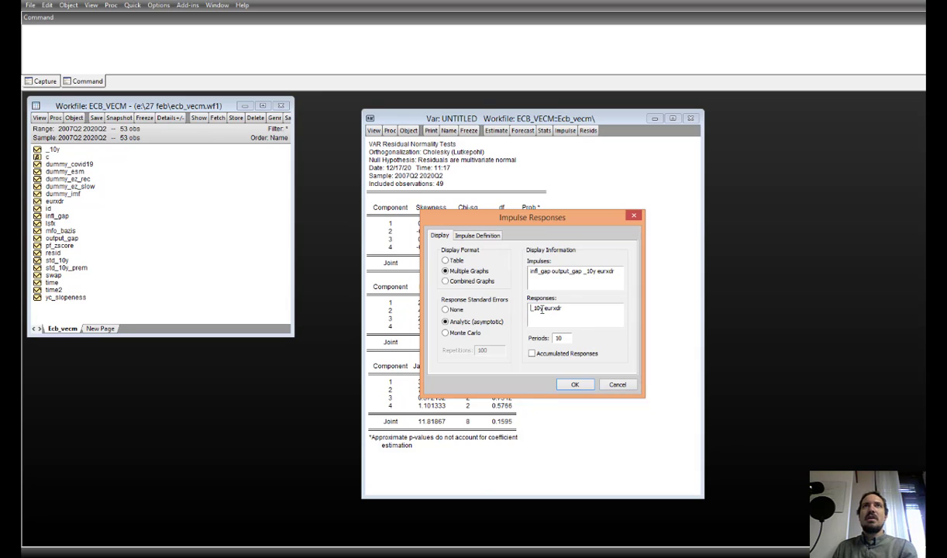
pyautogui.doubleClick(547, 309)
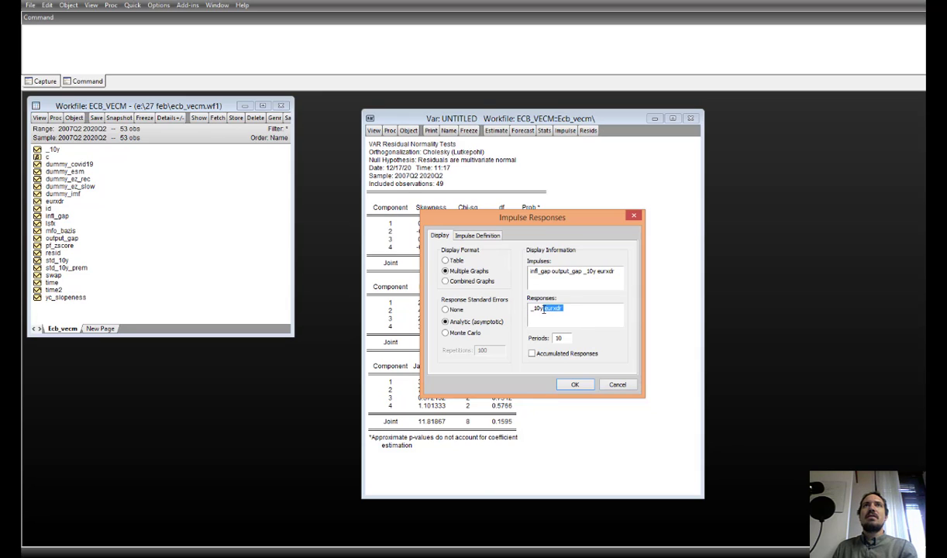
pyautogui.press('BackSpace')
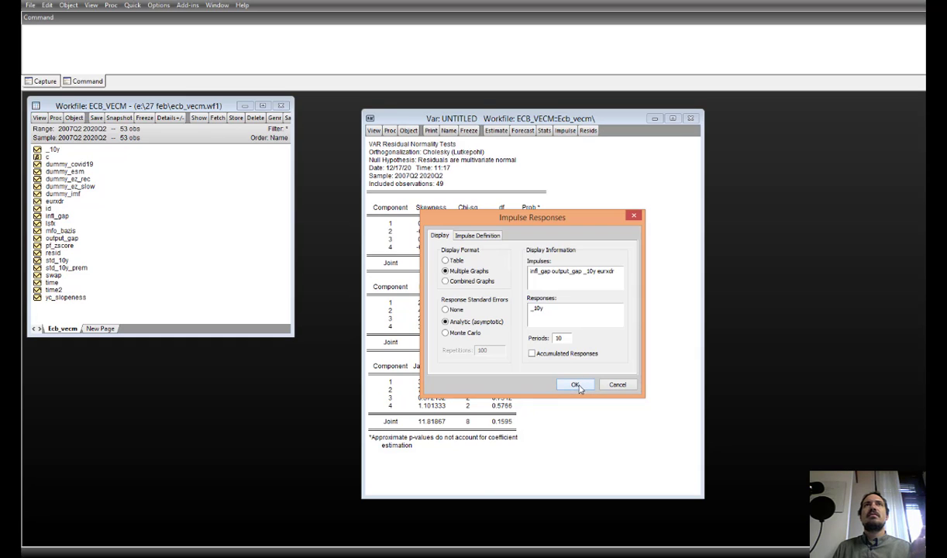
pyautogui.click(474, 235)
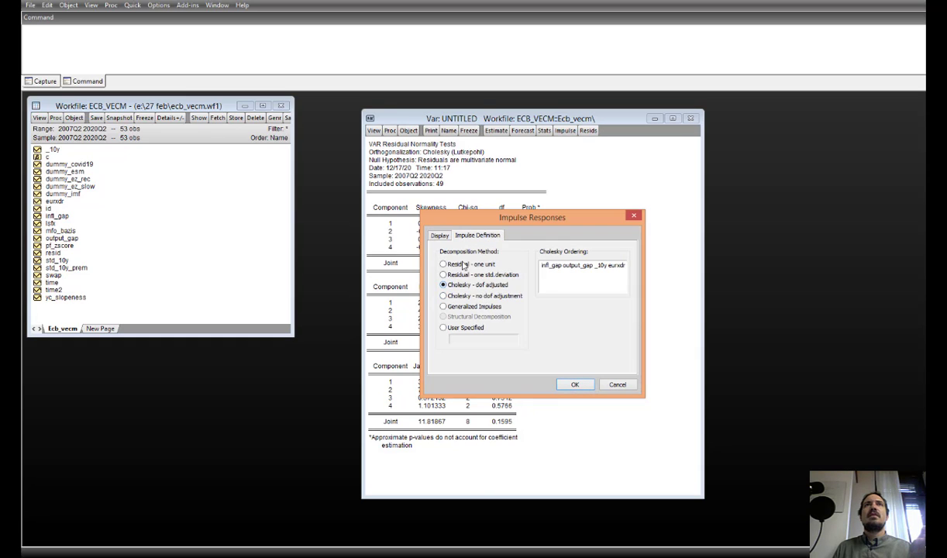
pyautogui.click(439, 236)
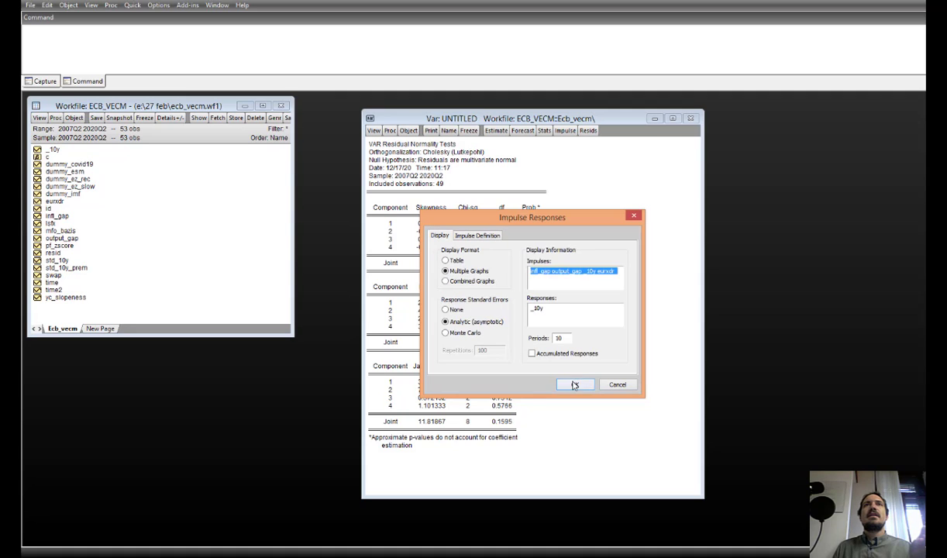
pyautogui.click(574, 385)
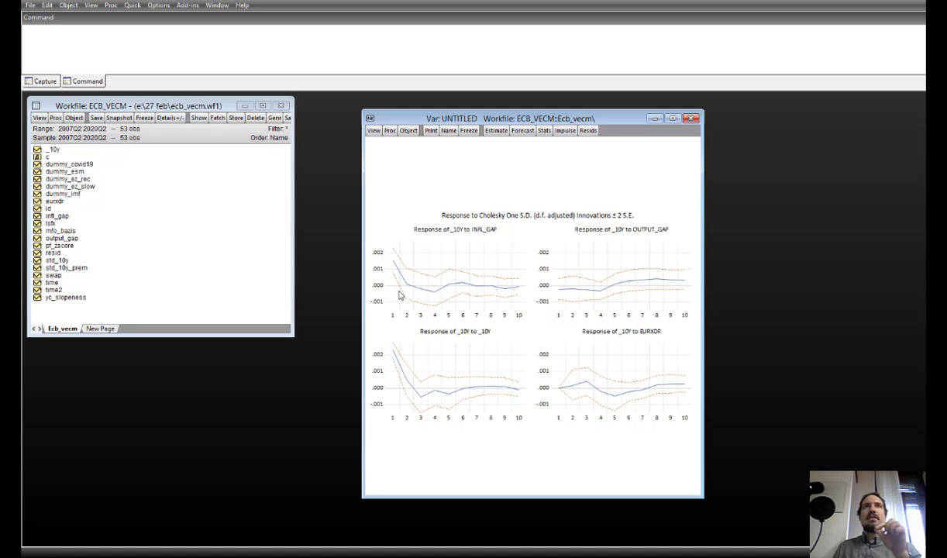
# Copy the _10y impulse response graphs into Excel's output_VAR sheet at cell I17, beside the LM test results.
pyautogui.moveTo(400, 293)
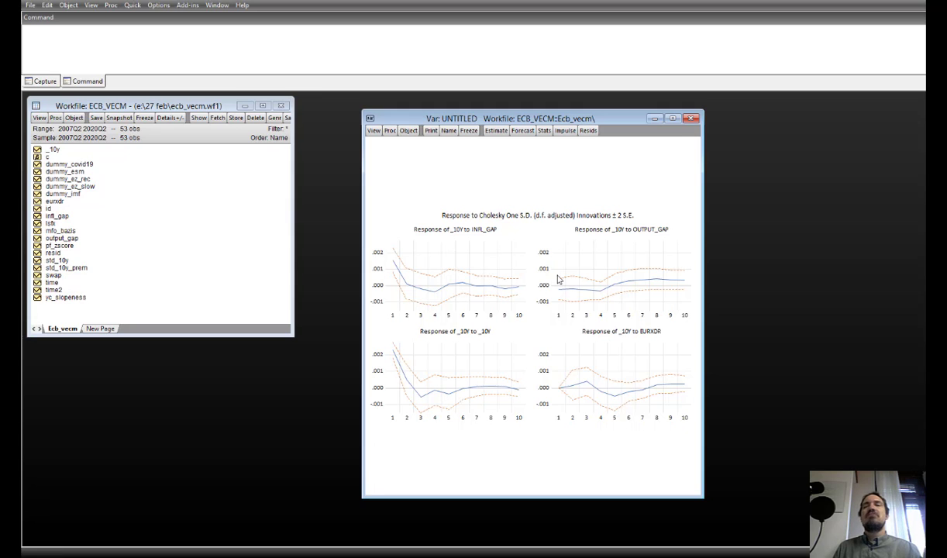
pyautogui.rightClick(418, 214)
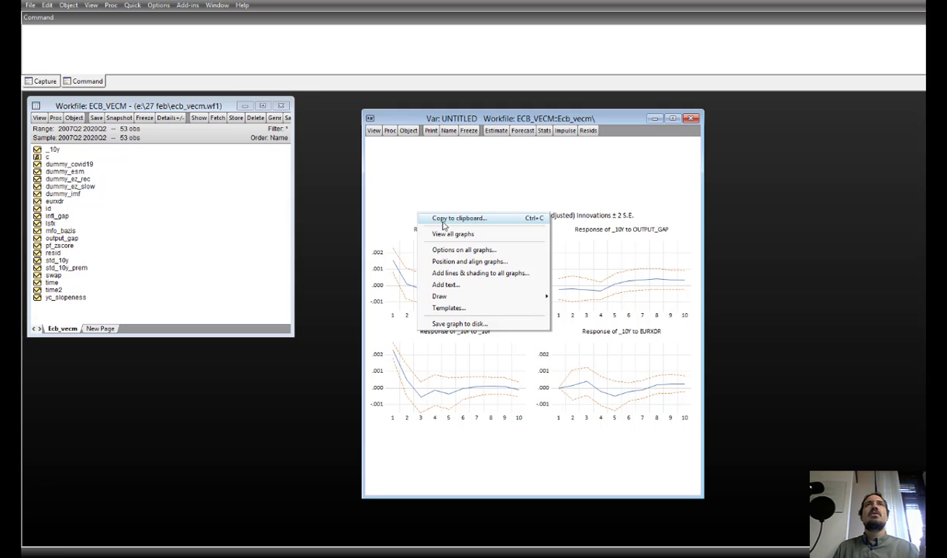
pyautogui.click(446, 221)
pyautogui.hotkey('alt', 'Tab')
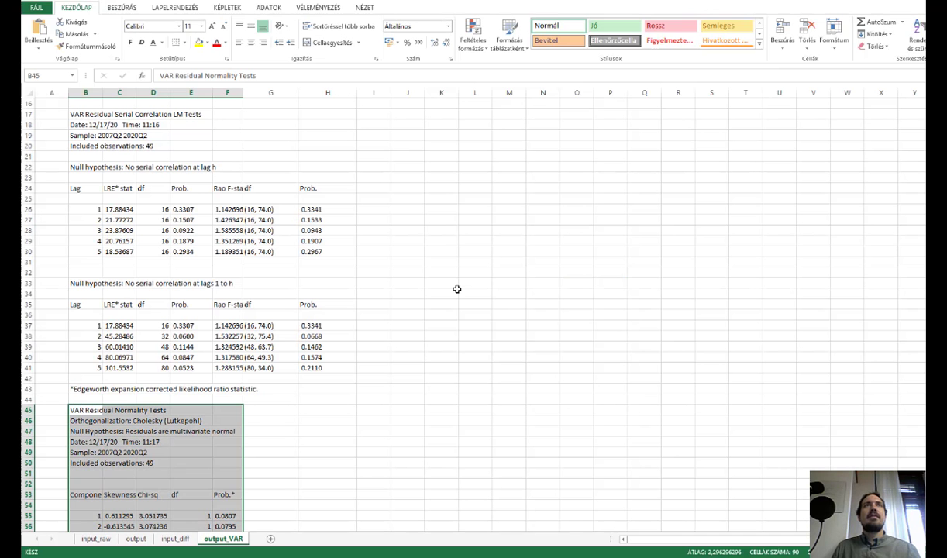
pyautogui.click(374, 219)
pyautogui.click(373, 160)
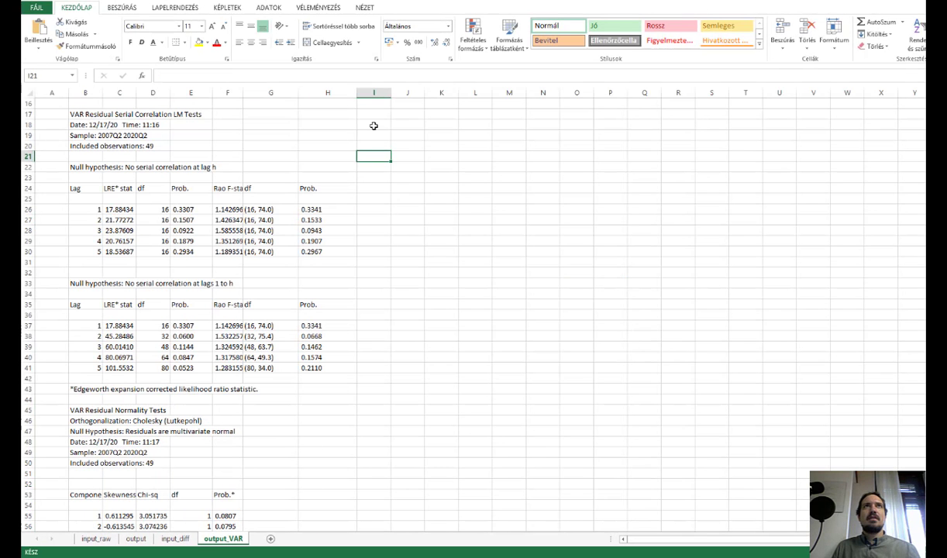
pyautogui.click(364, 115)
pyautogui.hotkey('ctrl', 'v')
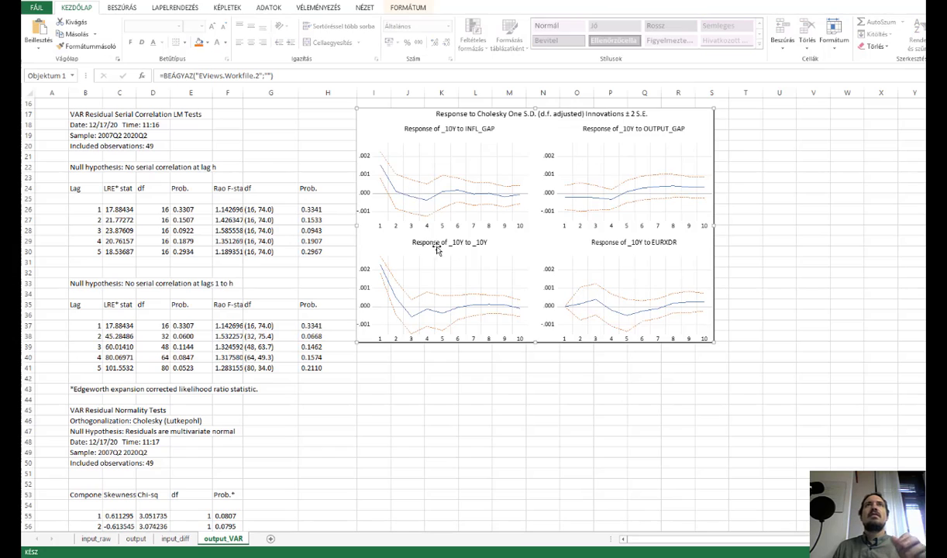
pyautogui.scroll(5, 439, 310)
pyautogui.scroll(-2, 439, 310)
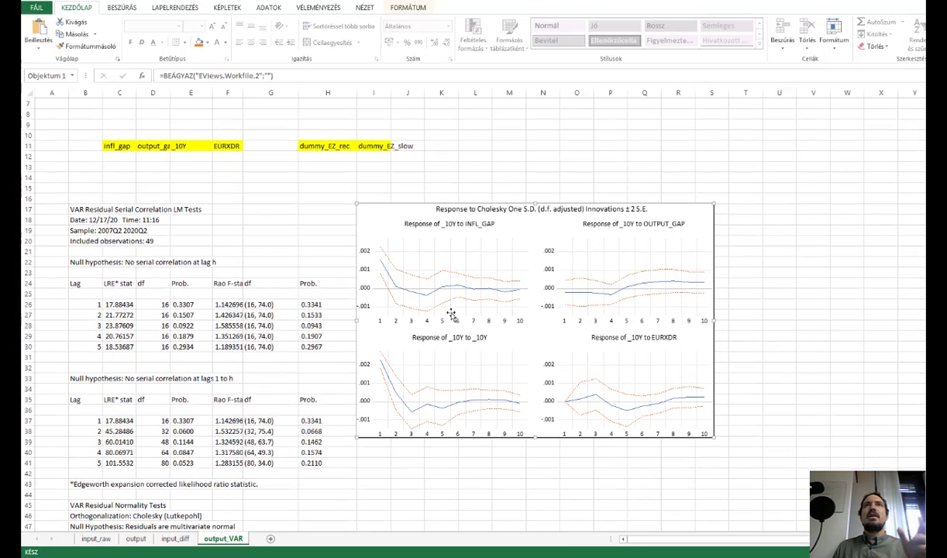
# Return to EViews and plot the variance decomposition of _10y as a combined graph over 10 periods, using Cholesky decomposition.
pyautogui.hotkey('alt', 'Tab')
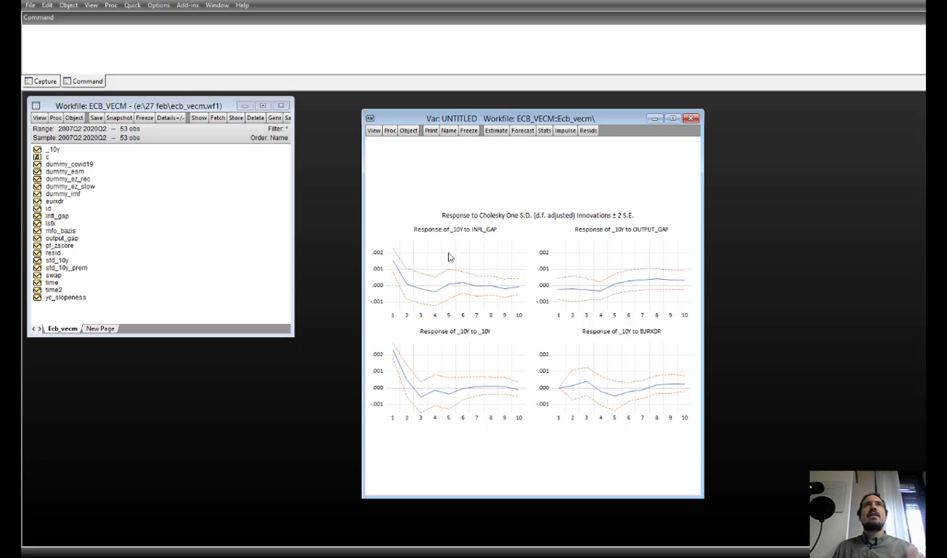
pyautogui.click(374, 131)
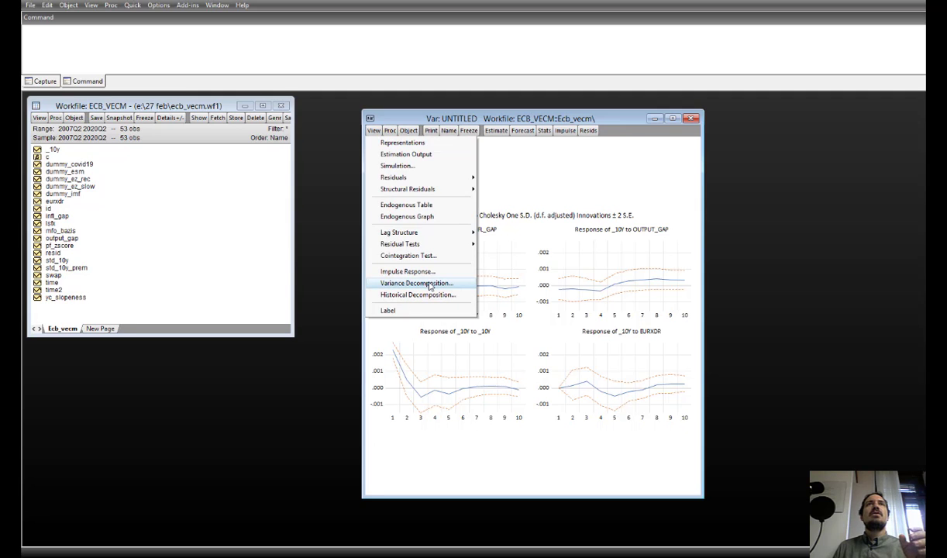
pyautogui.click(411, 277)
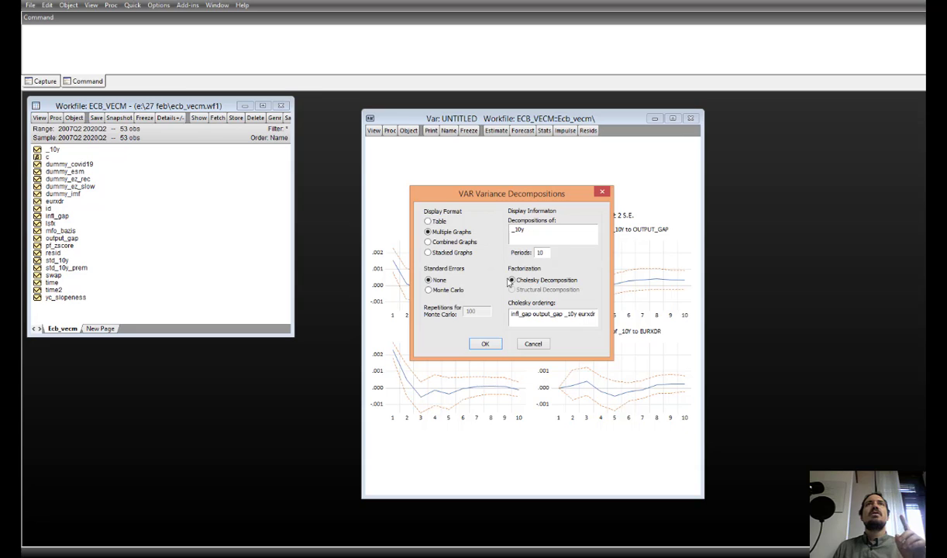
pyautogui.click(443, 243)
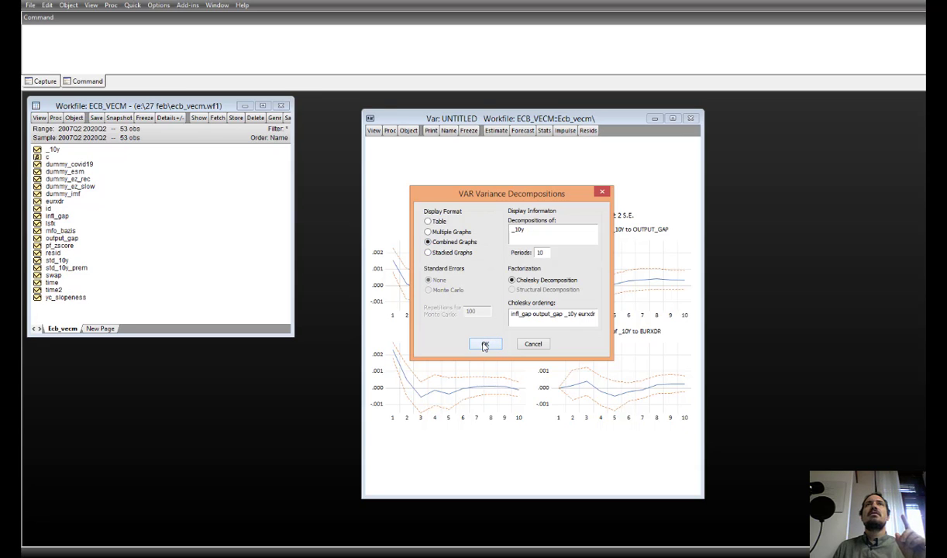
pyautogui.click(484, 345)
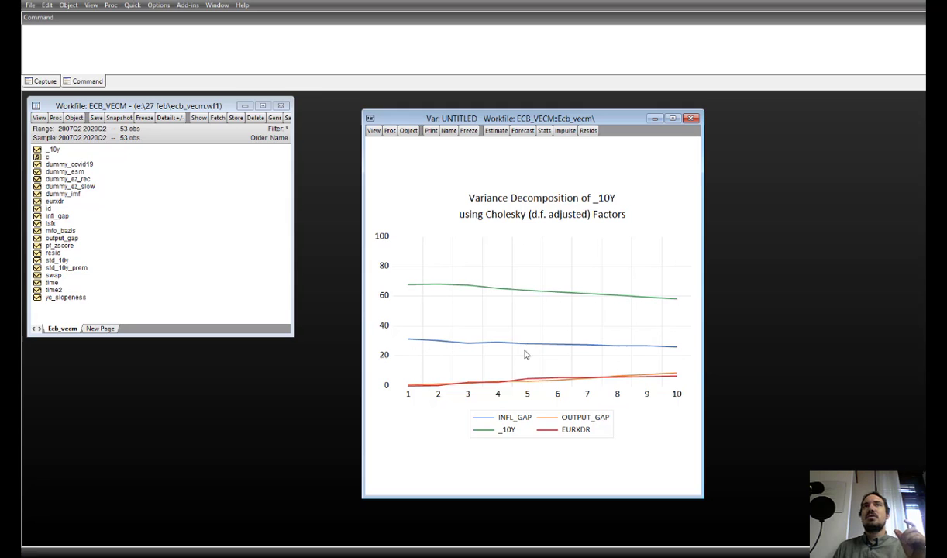
# Copy the variance decomposition graph into Excel's output_VAR sheet at cell I41, below the impulse response graphs.
pyautogui.rightClick(458, 241)
pyautogui.click(461, 314)
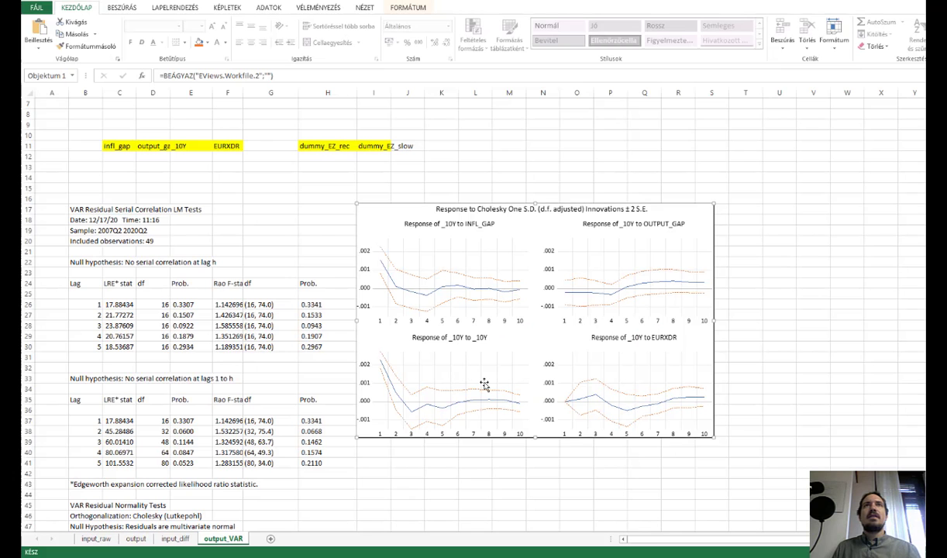
pyautogui.hotkey('alt', 'Tab')
pyautogui.click(375, 461)
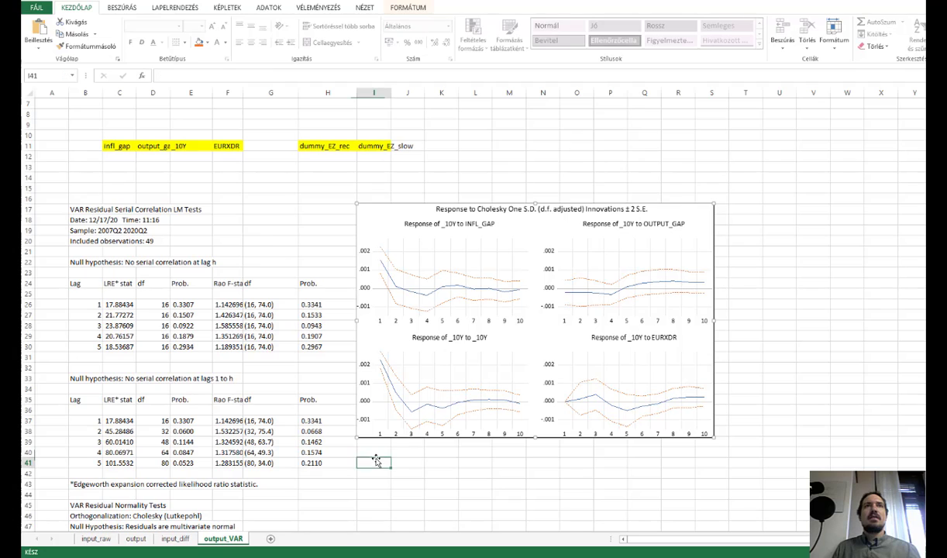
pyautogui.hotkey('ctrl', 'v')
# Enter the heading "Short term Cholesky" in cell I15 above the pasted graphs, and switch back to EViews.
pyautogui.click(374, 186)
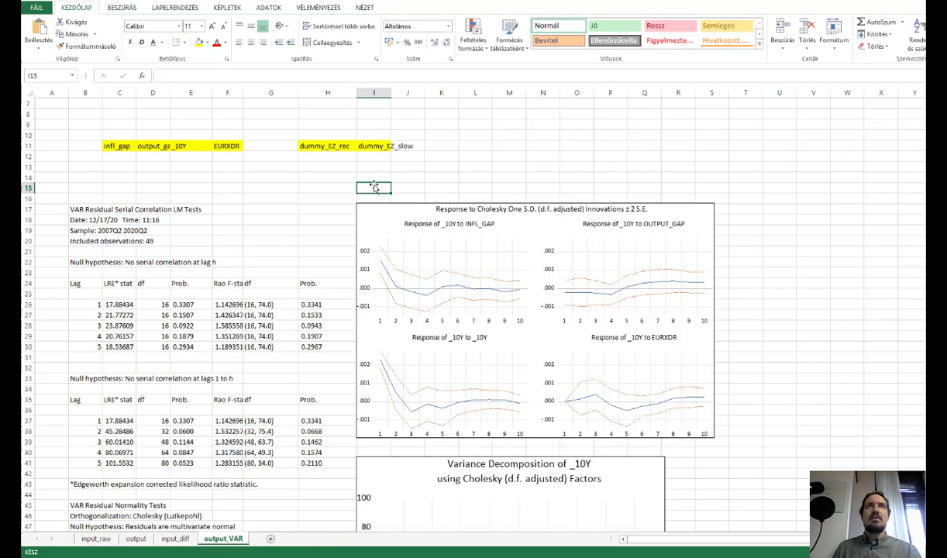
pyautogui.write('Short')
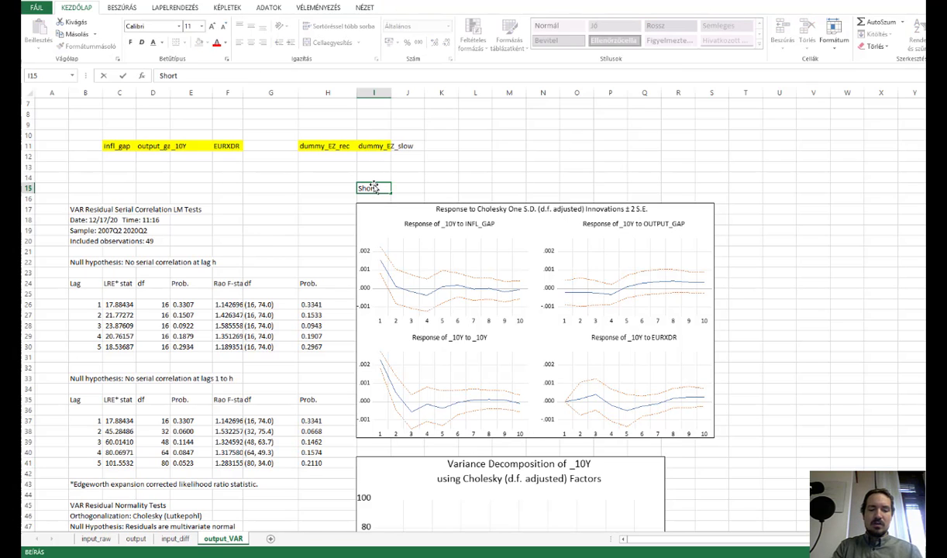
pyautogui.write(' term Choelsky')
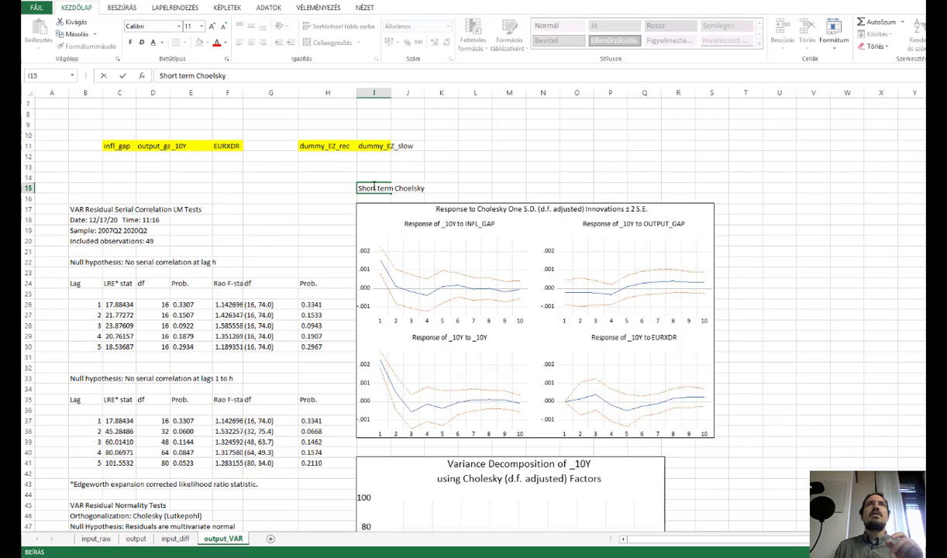
pyautogui.click(372, 169)
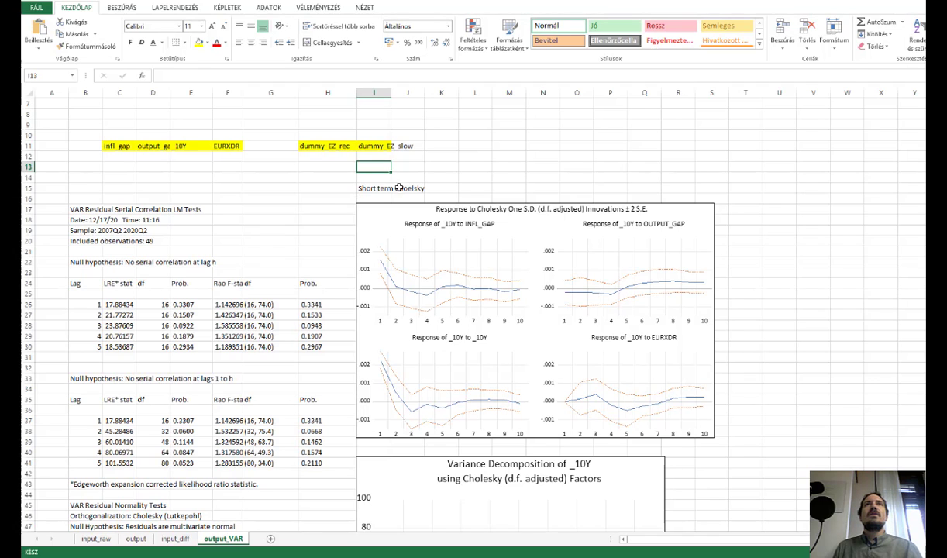
pyautogui.click(373, 188)
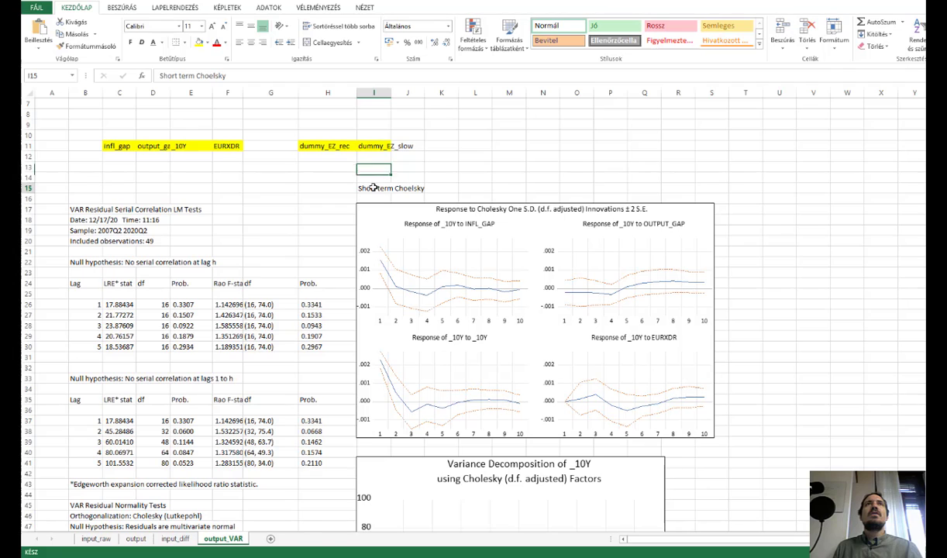
pyautogui.click(210, 75)
pyautogui.press('Delete')
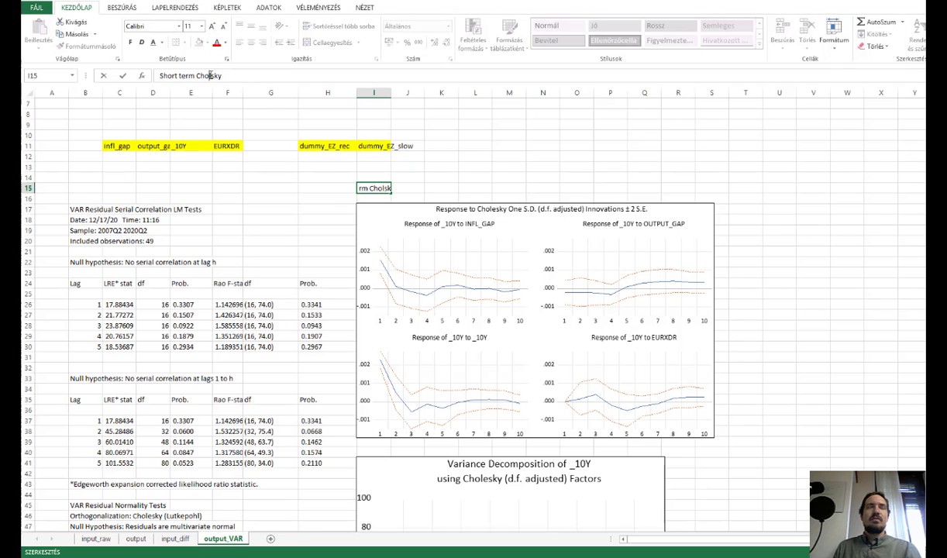
pyautogui.write('e')
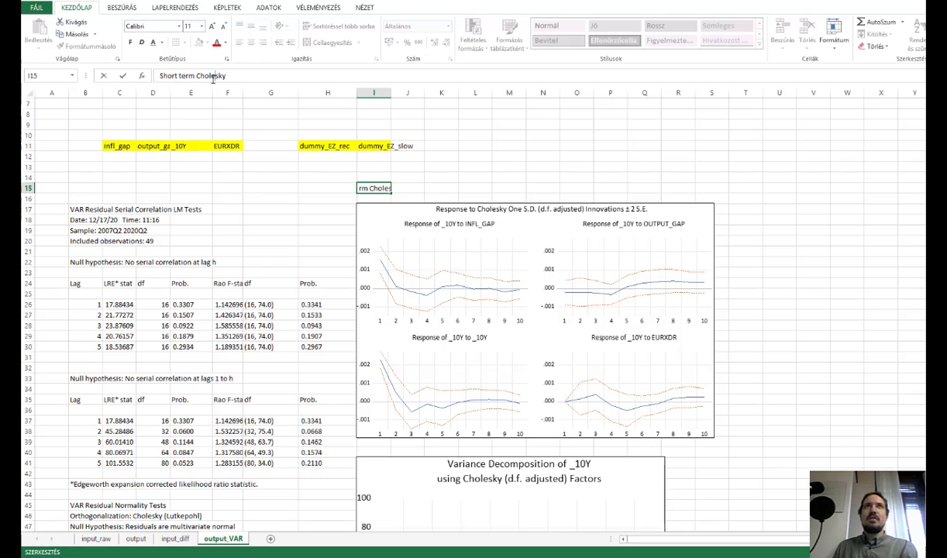
pyautogui.press('Return')
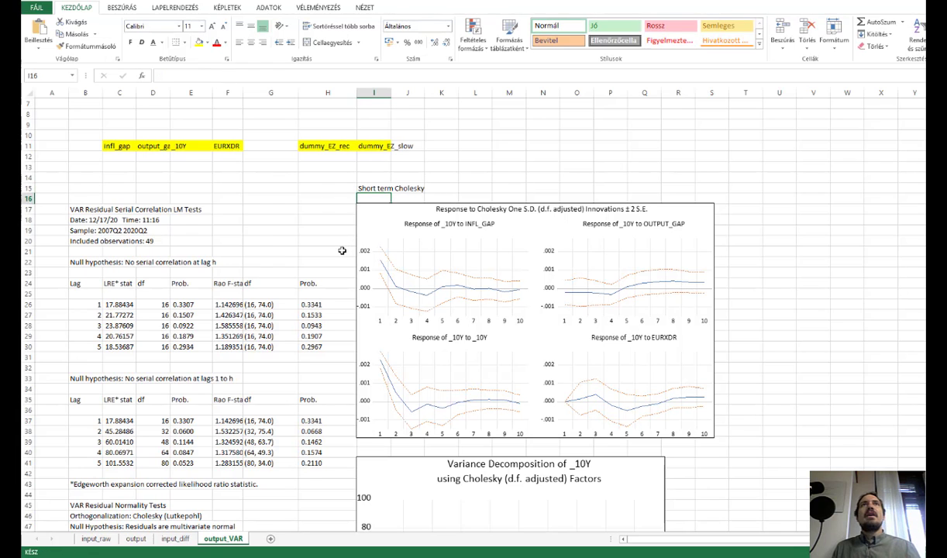
pyautogui.hotkey('alt', 'Tab')
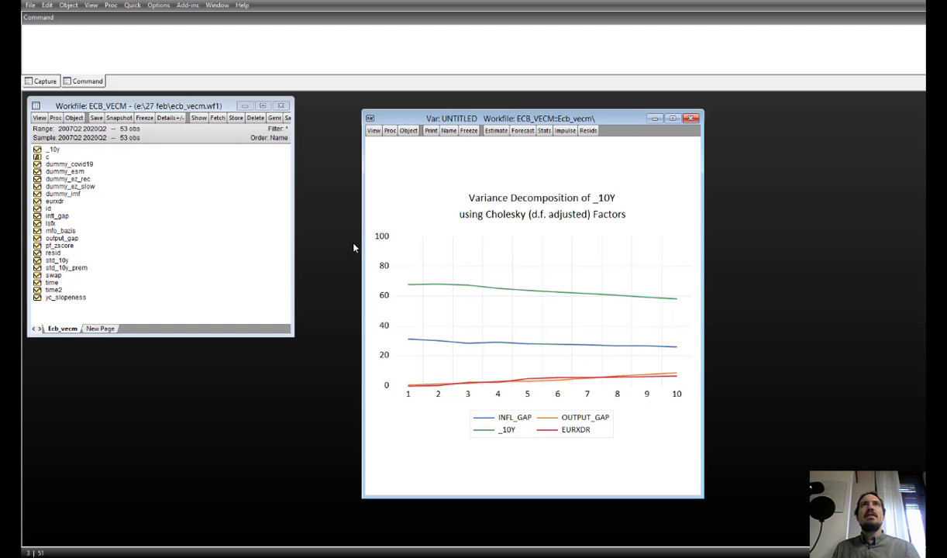
pyautogui.click(390, 131)
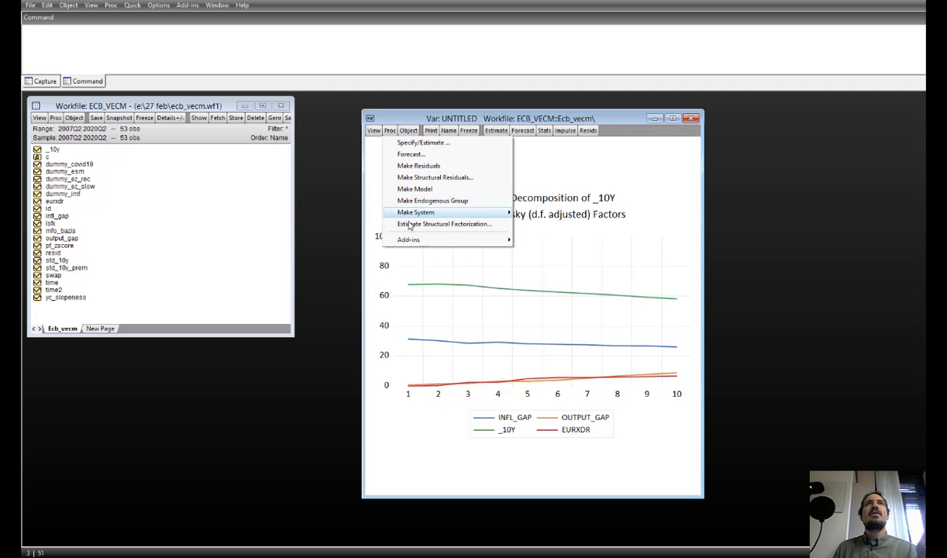
pyautogui.click(407, 224)
pyautogui.click(507, 225)
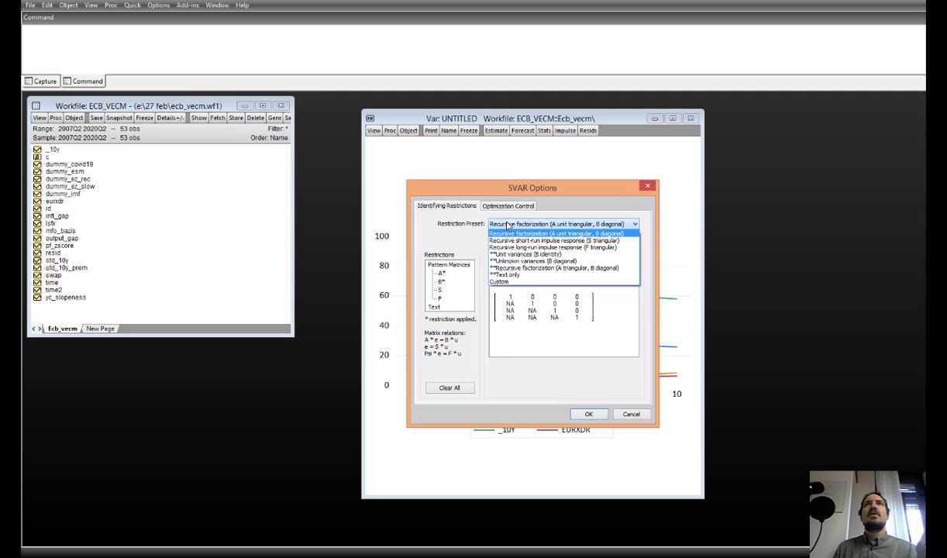
pyautogui.click(523, 267)
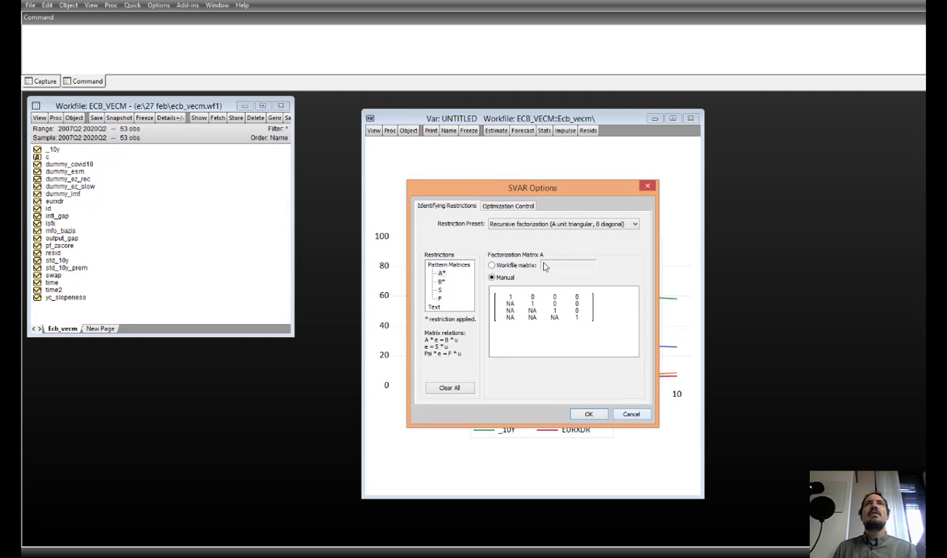
pyautogui.click(631, 414)
# Estimate the VAR's structural factorization with the recursive long-run impulse response (F triangular) restriction preset.
pyautogui.click(387, 130)
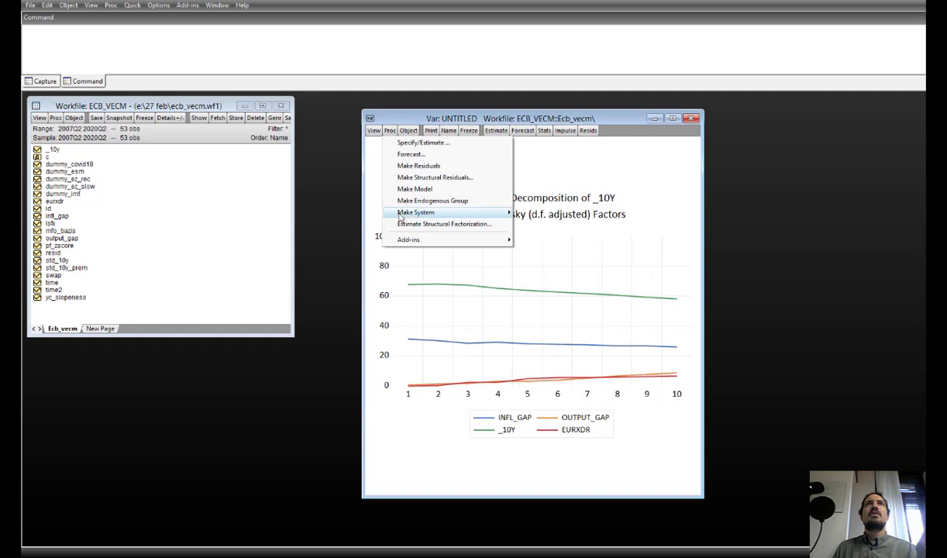
pyautogui.click(445, 225)
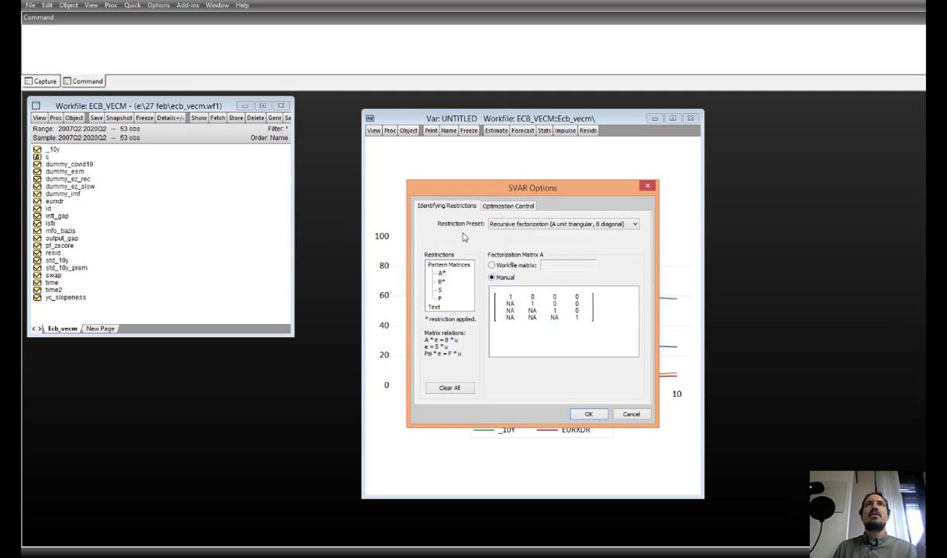
pyautogui.click(488, 223)
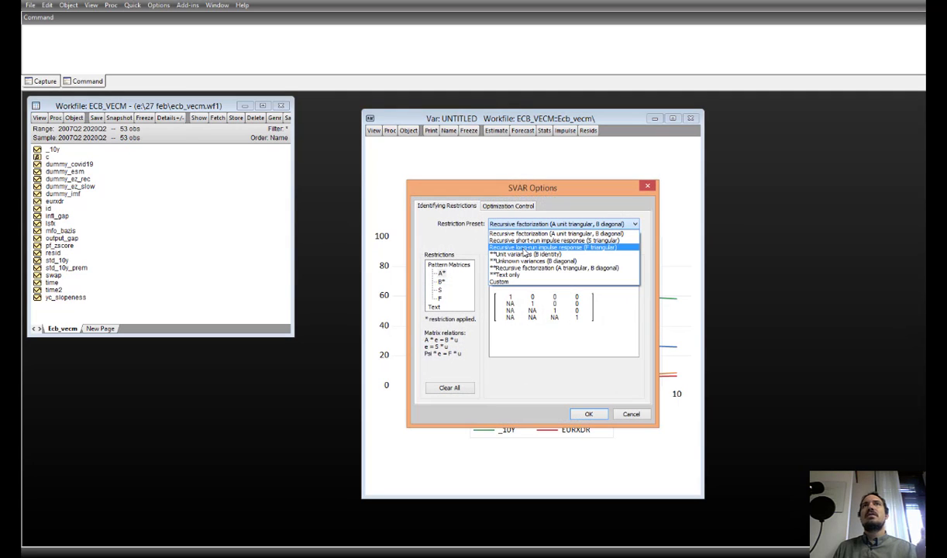
pyautogui.click(543, 248)
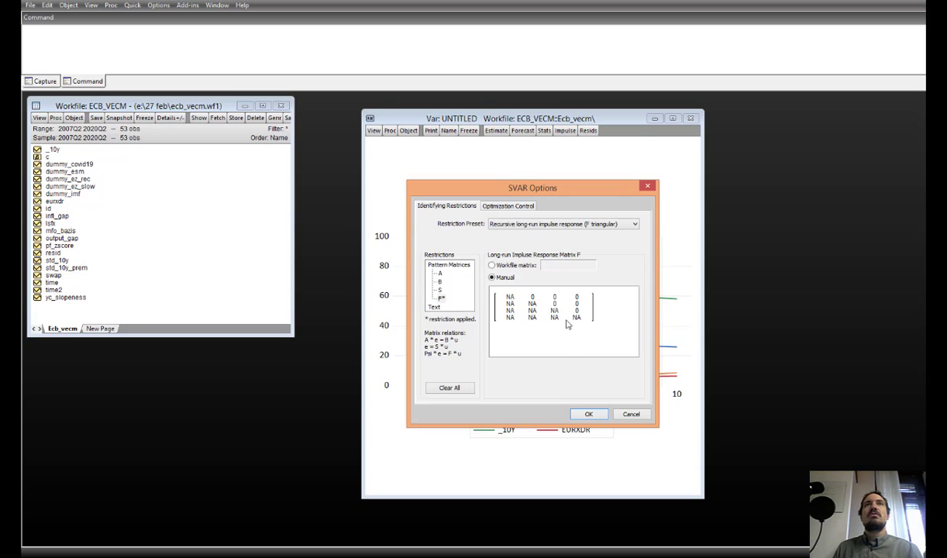
pyautogui.click(590, 415)
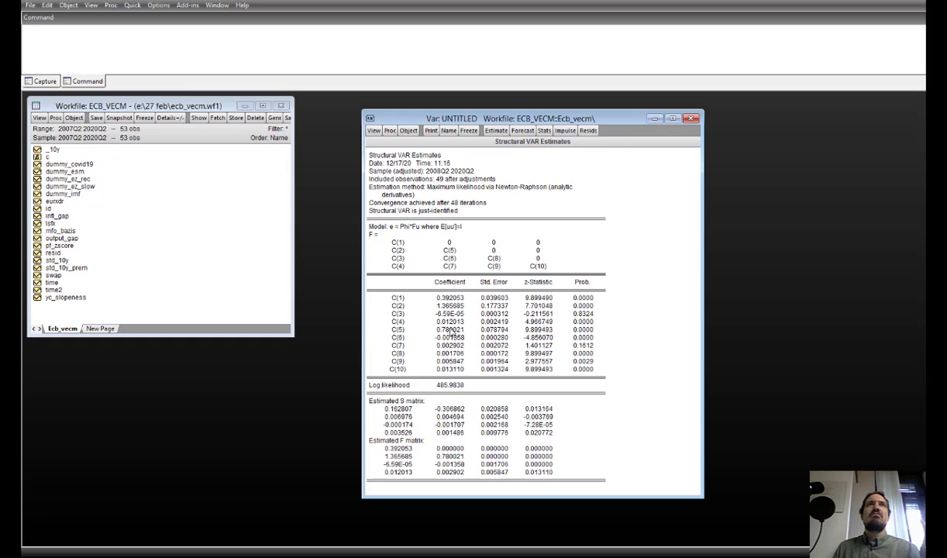
# Try to graph _10y's impulse responses to shocks 1 2 3 4 as multiple graphs over 10 periods, using structural decomposition and analytic standard errors.
pyautogui.click(372, 131)
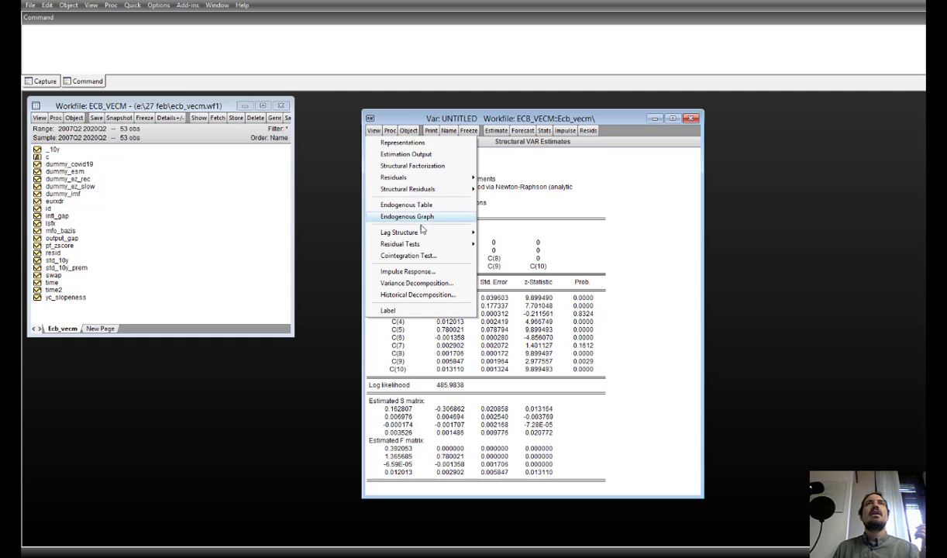
pyautogui.click(445, 273)
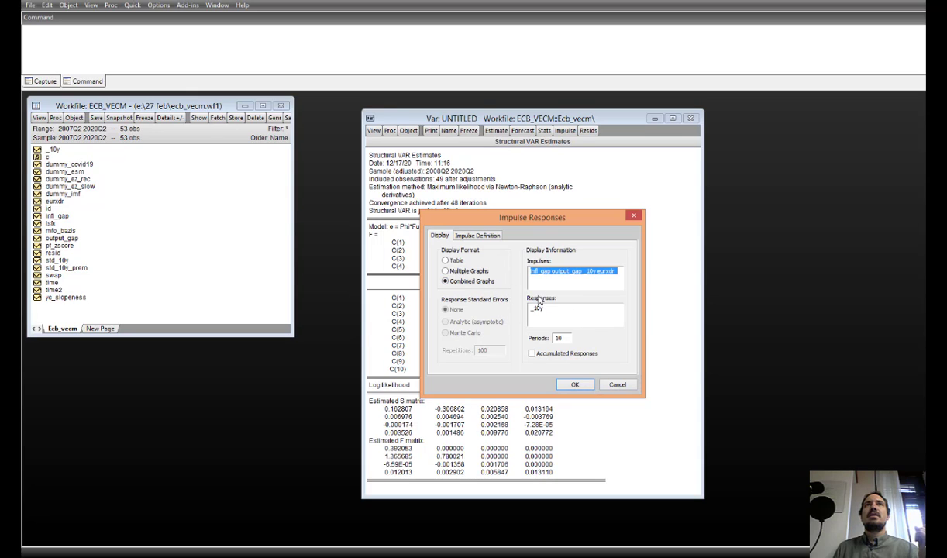
pyautogui.click(475, 235)
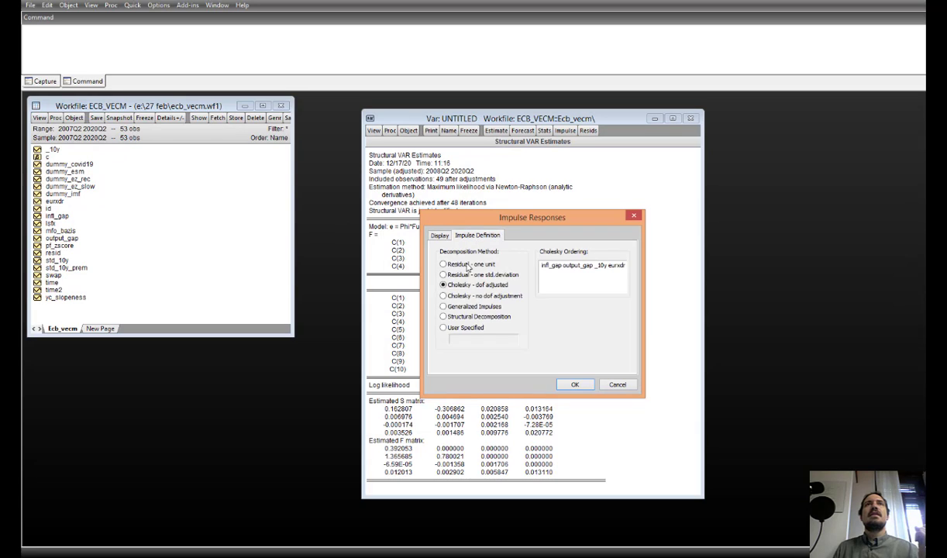
pyautogui.click(456, 316)
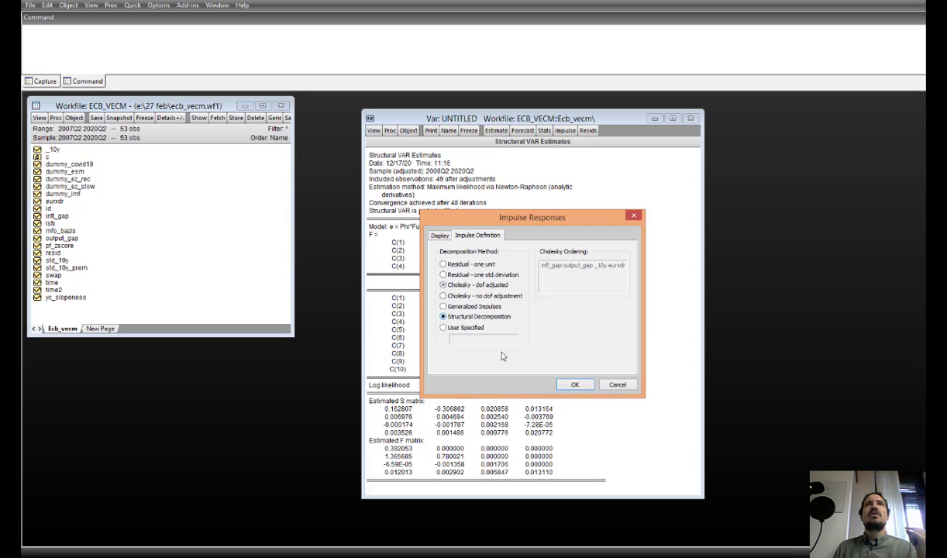
pyautogui.click(439, 237)
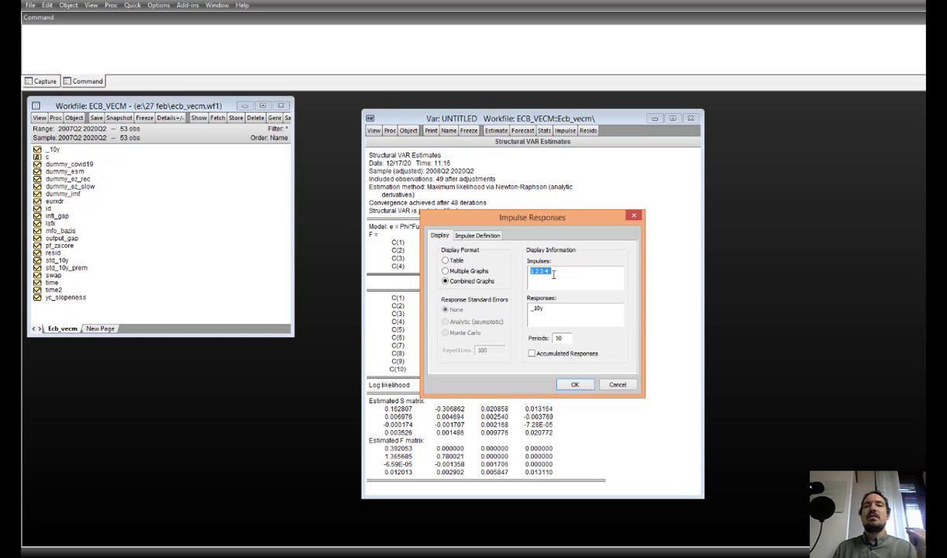
pyautogui.click(447, 273)
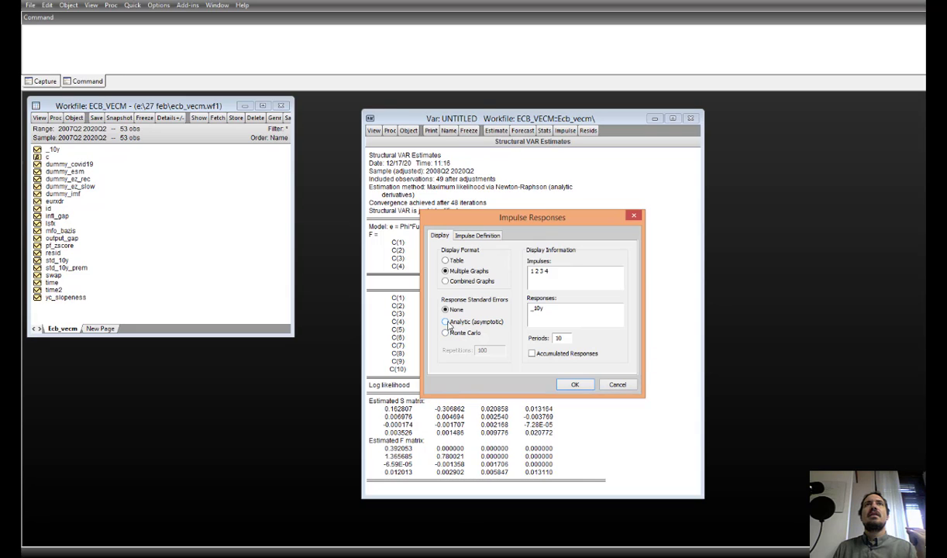
pyautogui.click(447, 322)
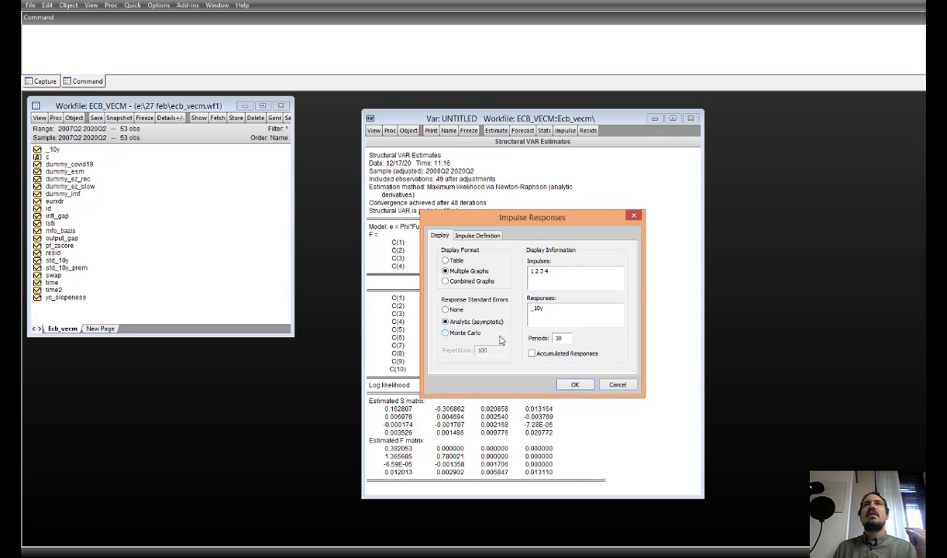
pyautogui.click(575, 385)
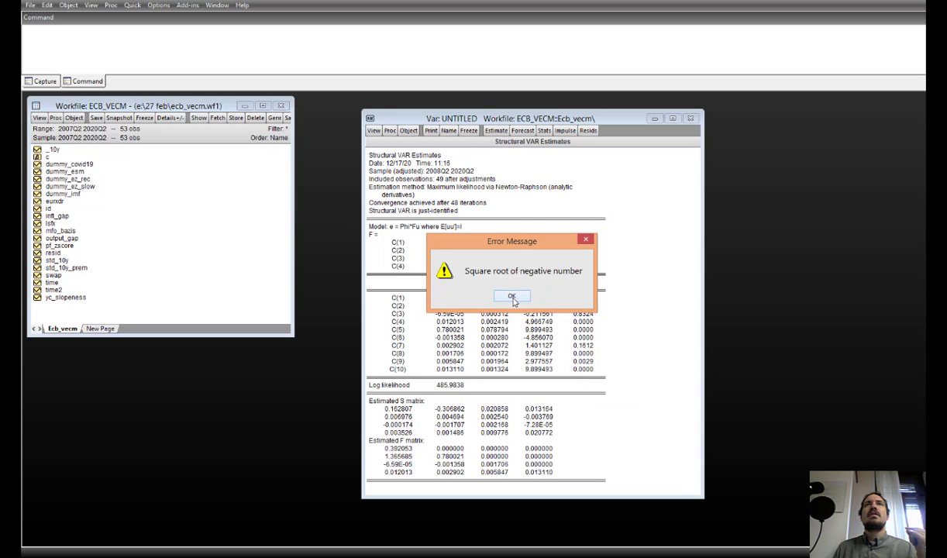
pyautogui.click(512, 297)
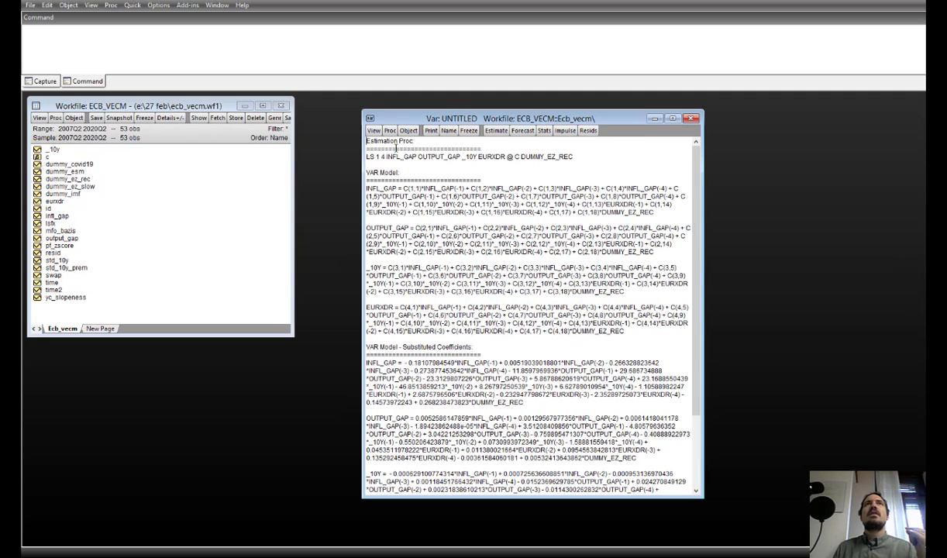
# Graph _10y's impulse responses to infl_gap, output_gap, _10y and eurxdr as multiple graphs over 10 periods, without standard errors.
pyautogui.click(374, 130)
pyautogui.click(416, 273)
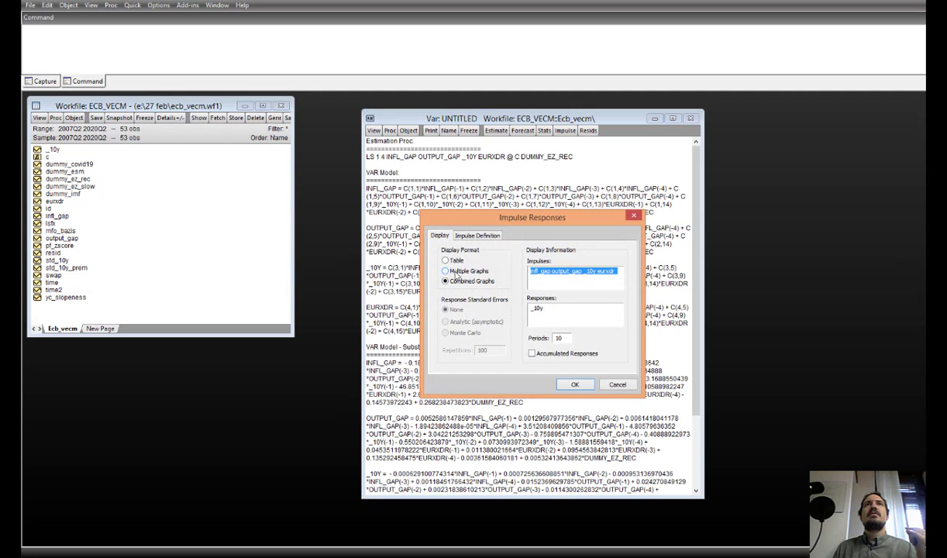
pyautogui.click(457, 276)
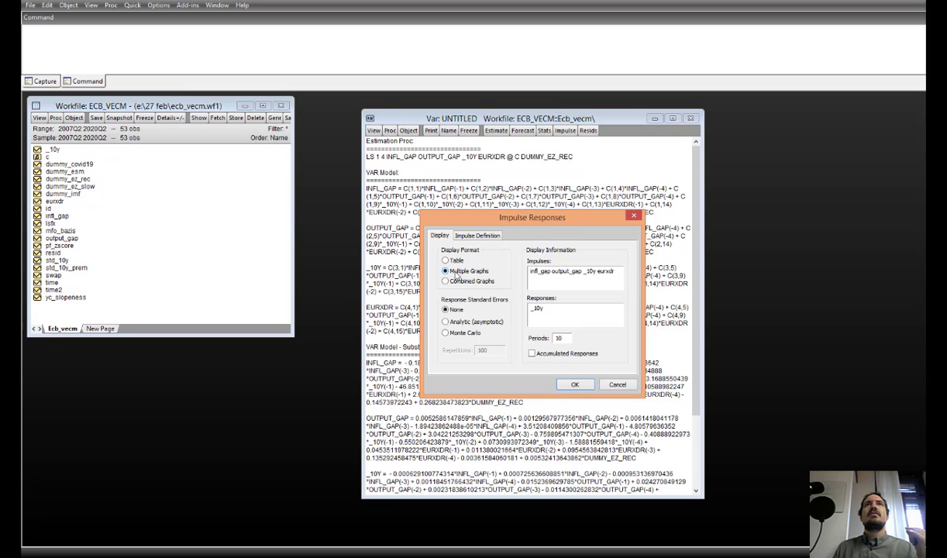
pyautogui.click(572, 384)
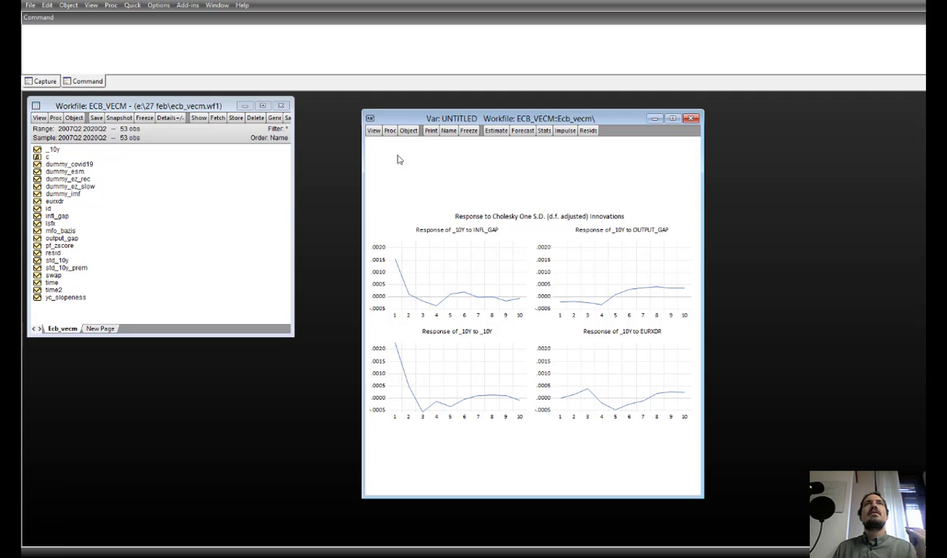
# Regenerate _10y's multiple impulse response graphs with Monte Carlo standard errors using 100 repetitions.
pyautogui.click(373, 130)
pyautogui.click(428, 277)
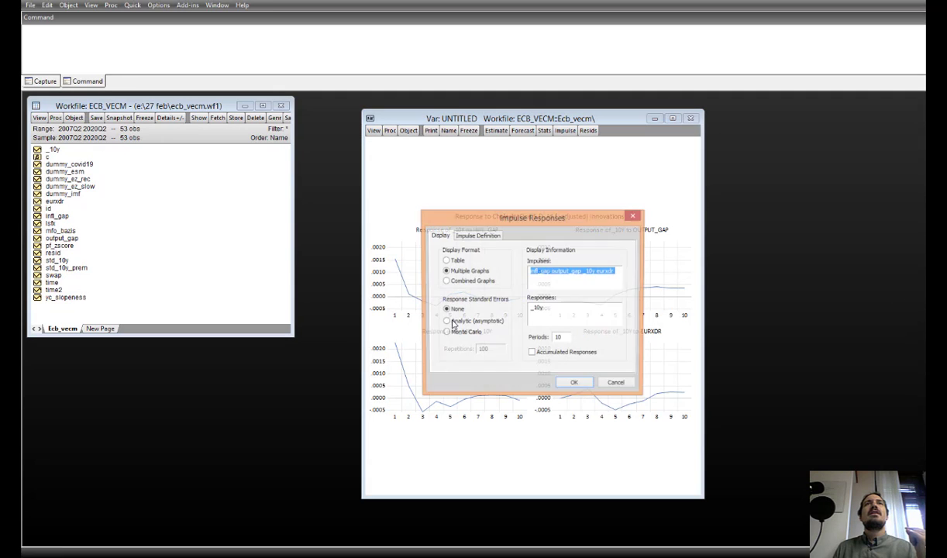
pyautogui.click(455, 334)
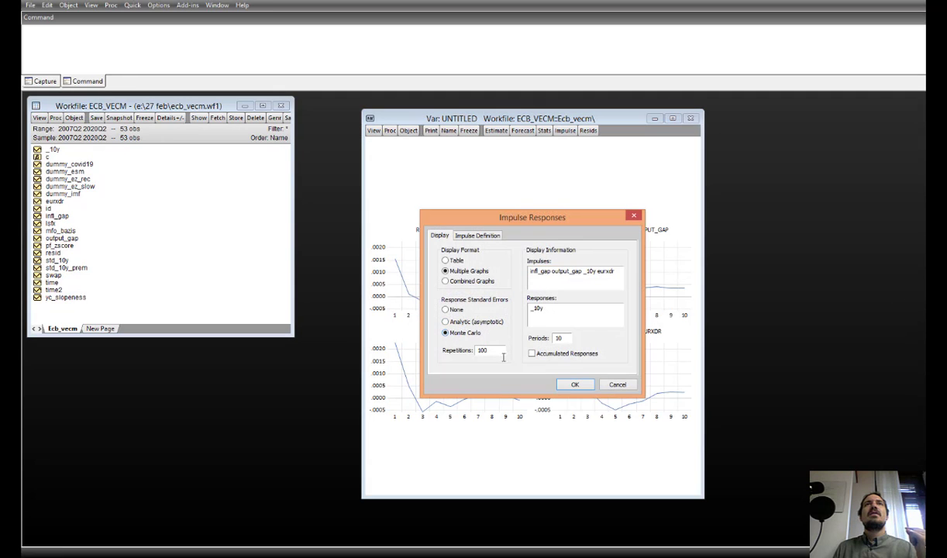
pyautogui.click(575, 386)
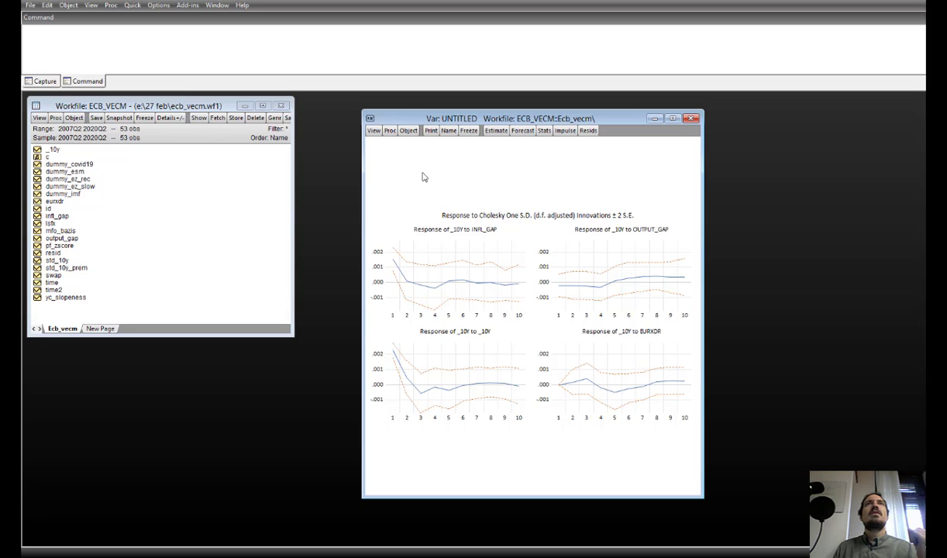
# Copy the Monte Carlo impulse response graphs into Excel's output_VAR sheet at cell T17, beside the short-term Cholesky graphs.
pyautogui.click(374, 132)
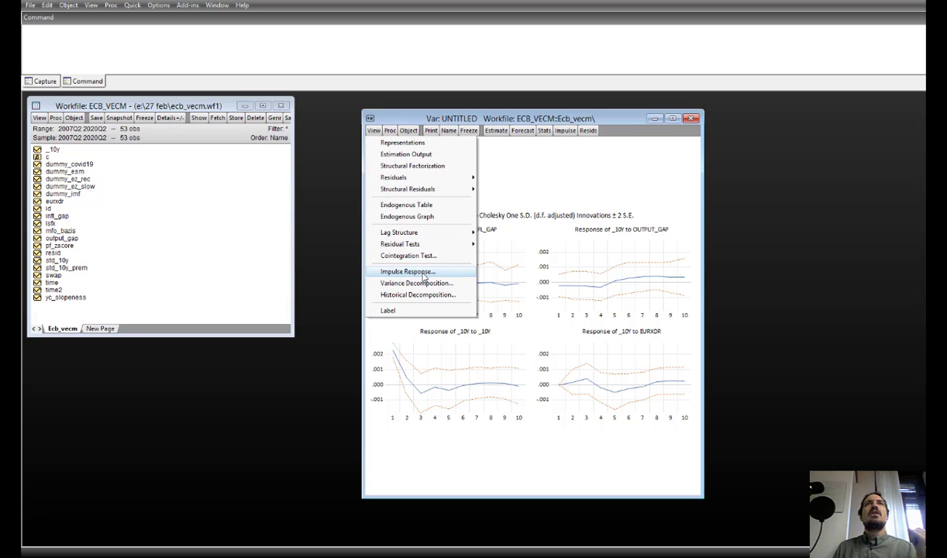
pyautogui.rightClick(468, 186)
pyautogui.click(502, 194)
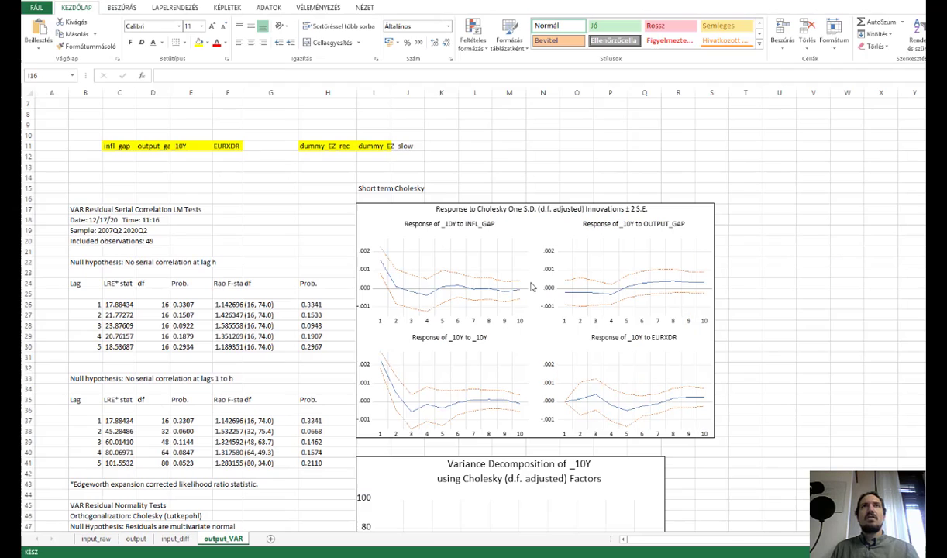
pyautogui.hotkey('alt', 'Tab')
pyautogui.click(749, 208)
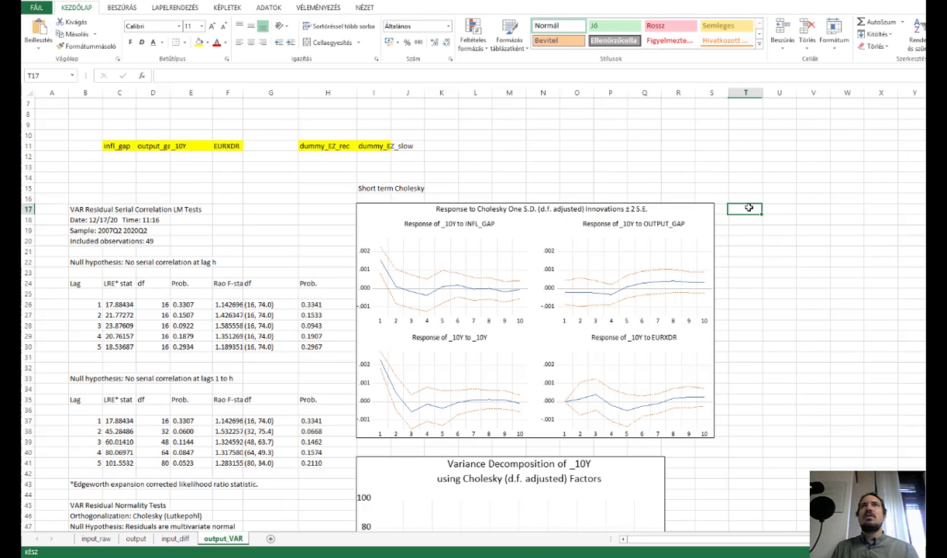
pyautogui.hotkey('ctrl', 'v')
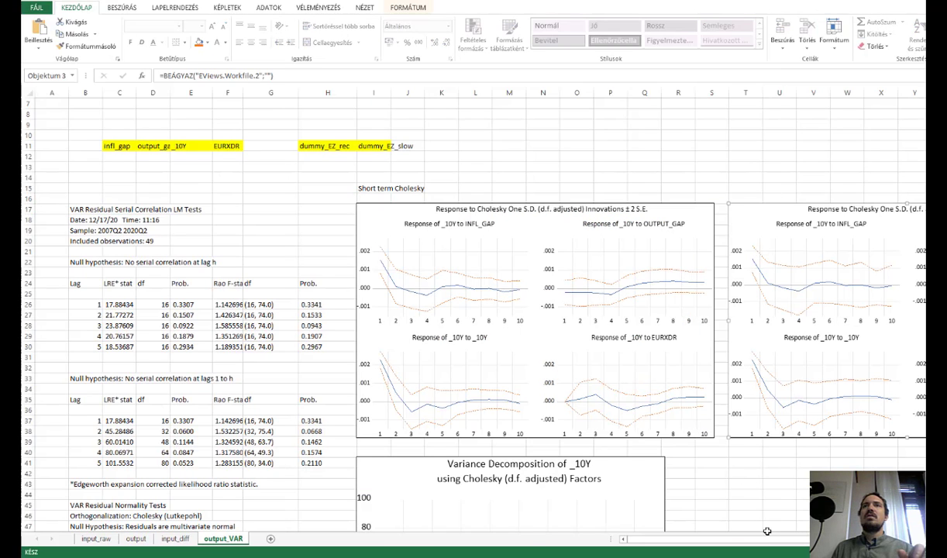
pyautogui.hscroll(5, 767, 531)
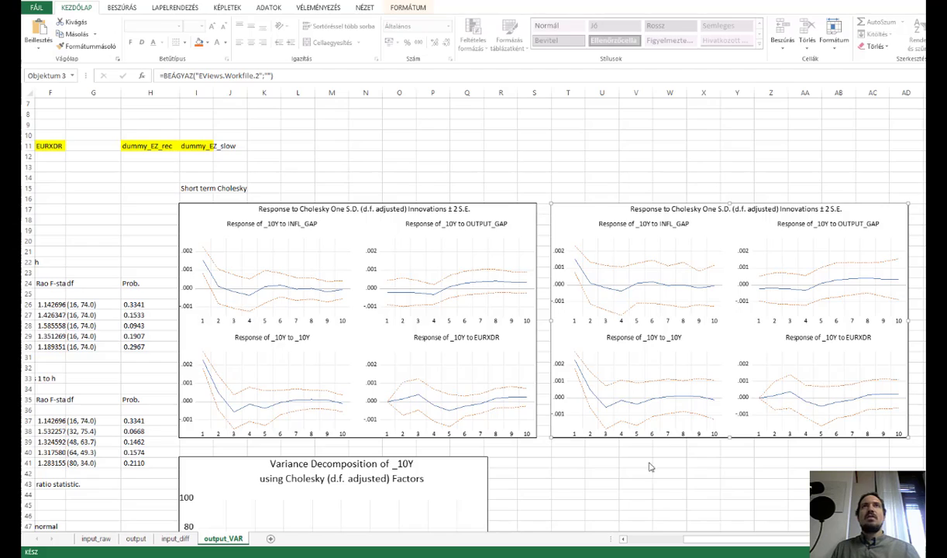
# Switch back to EViews and graph _10y's variance decomposition over 10 periods using structural decomposition and the multiple graphs format.
pyautogui.hotkey('alt', 'Tab')
pyautogui.click(373, 131)
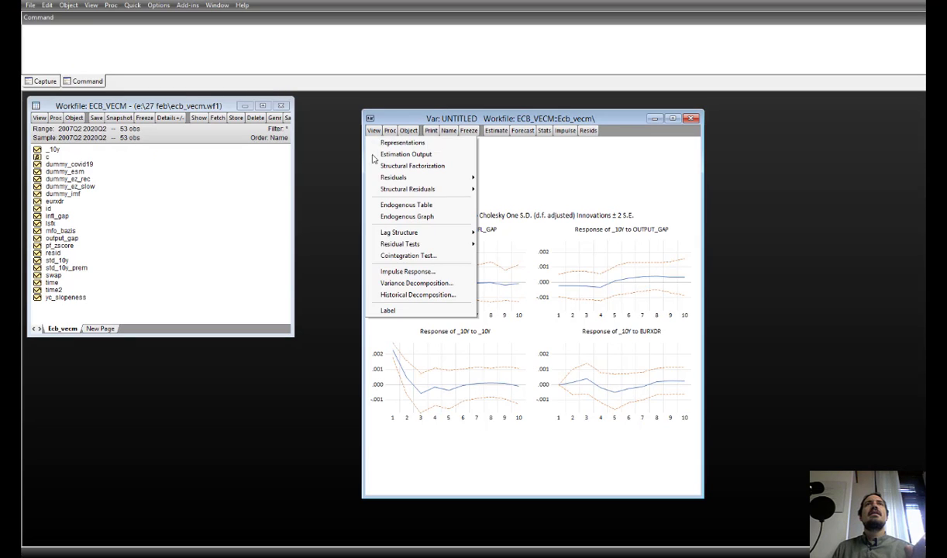
pyautogui.click(414, 283)
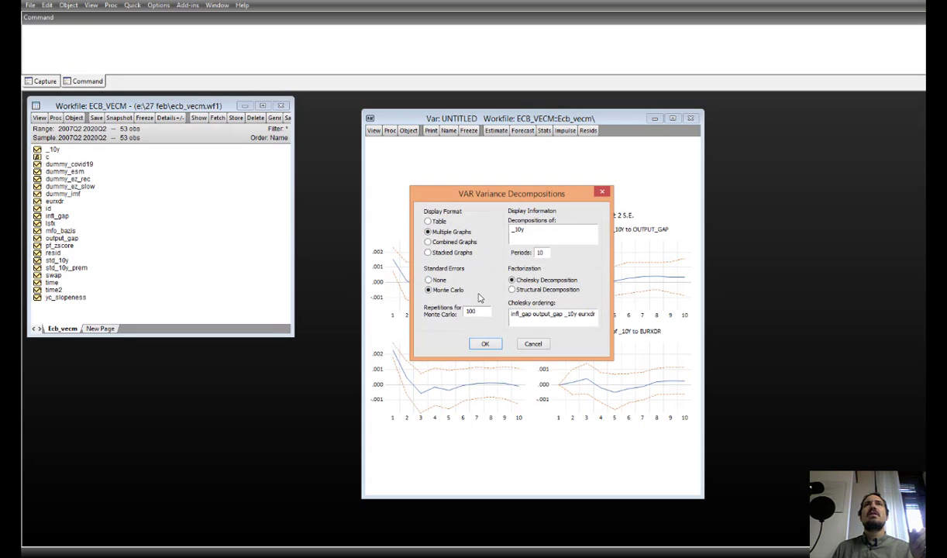
pyautogui.click(512, 289)
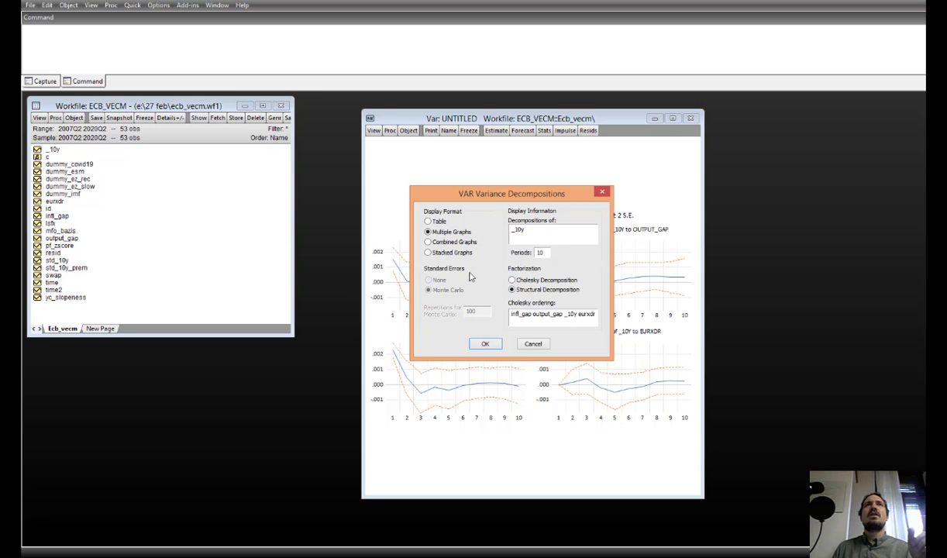
pyautogui.click(484, 344)
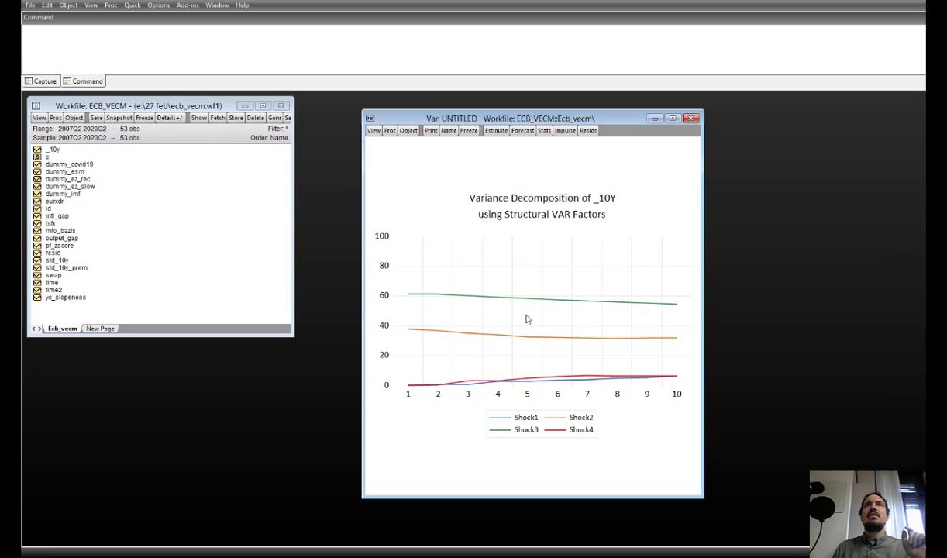
# Copy the structural variance decomposition graph into Excel's output_VAR sheet at cell T41, beside the Cholesky variance decomposition.
pyautogui.rightClick(399, 197)
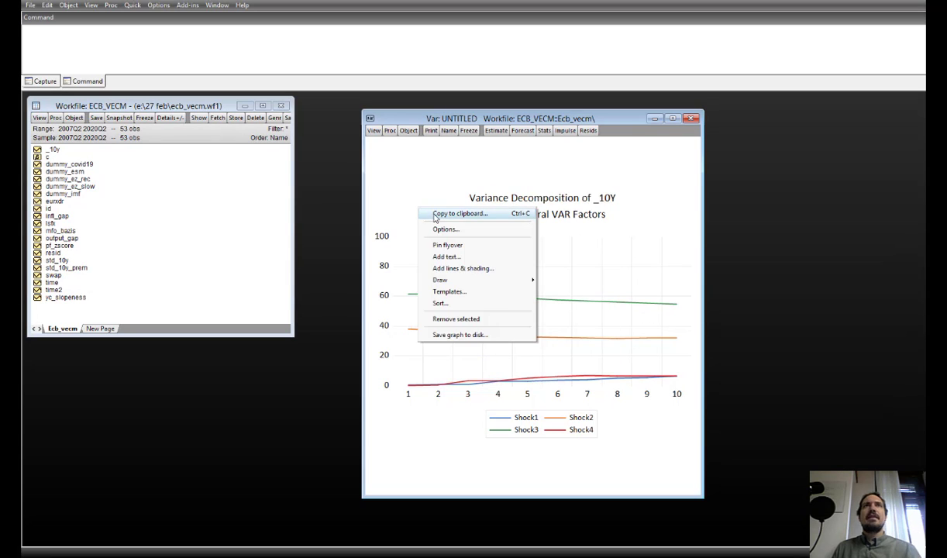
pyautogui.click(417, 207)
pyautogui.hotkey('alt', 'Tab')
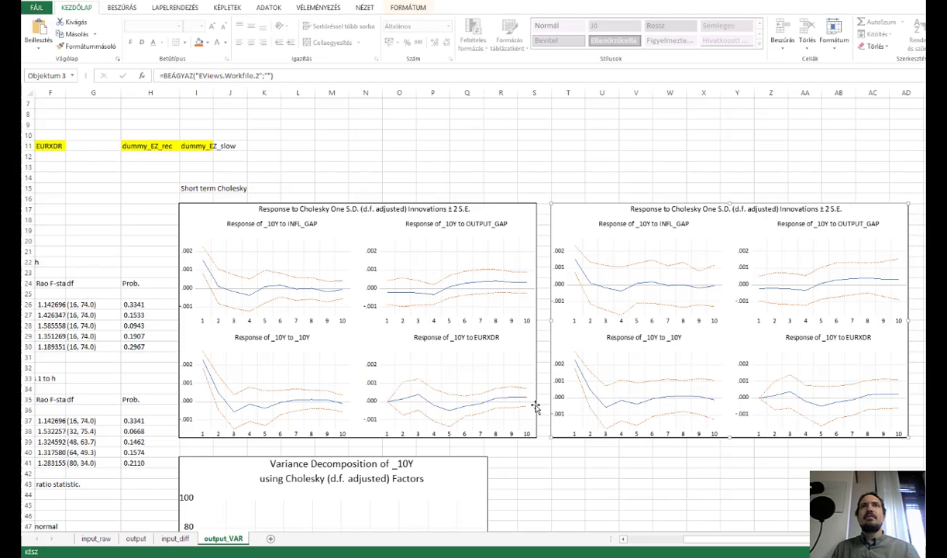
pyautogui.click(566, 461)
pyautogui.hotkey('ctrl', 'v')
pyautogui.scroll(-7, 574, 449)
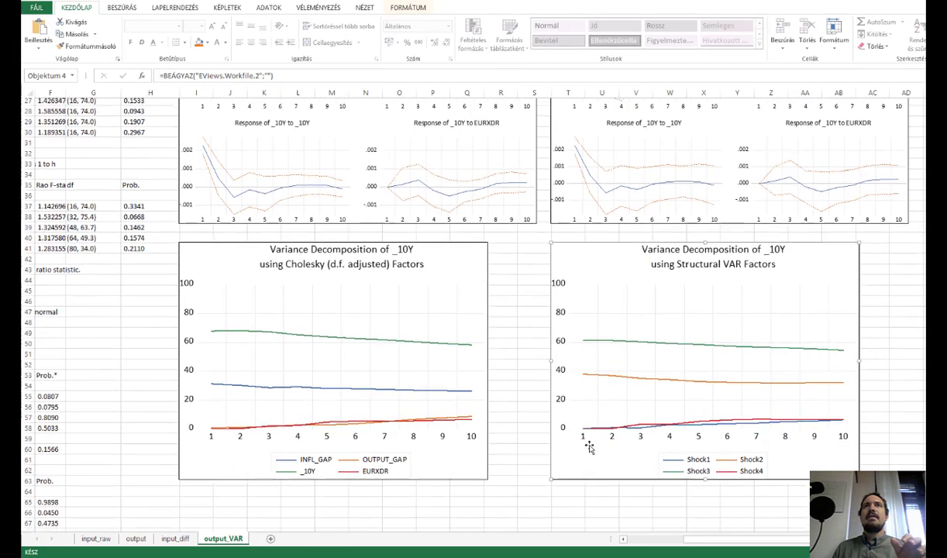
pyautogui.scroll(7, 582, 444)
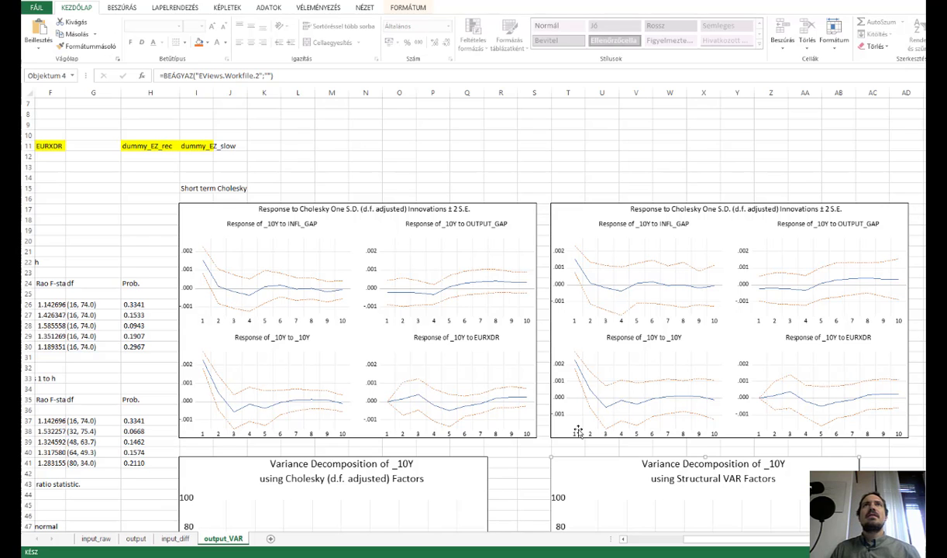
# Enter the heading "Blanchard – Quah" in cell T15, copying the text from page 14 of the PDF article open in the browser.
pyautogui.click(562, 187)
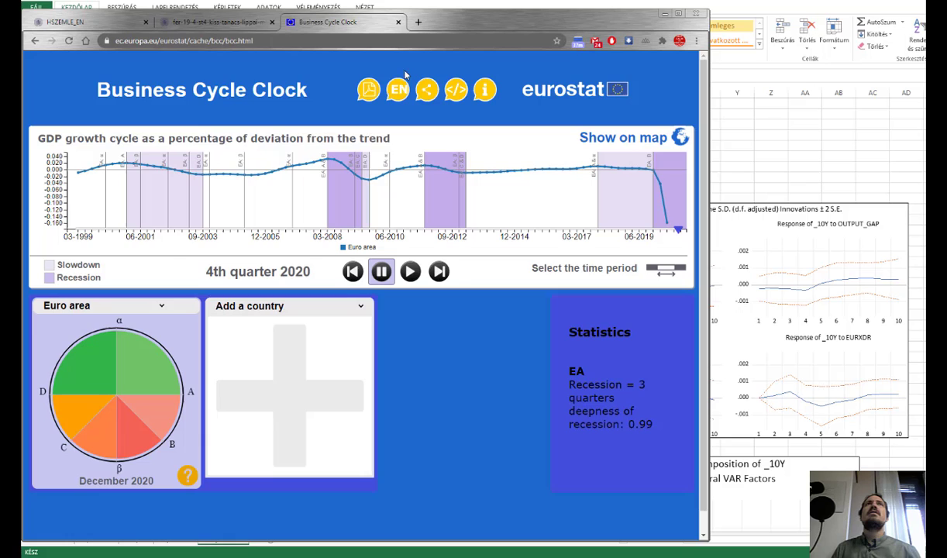
pyautogui.click(200, 22)
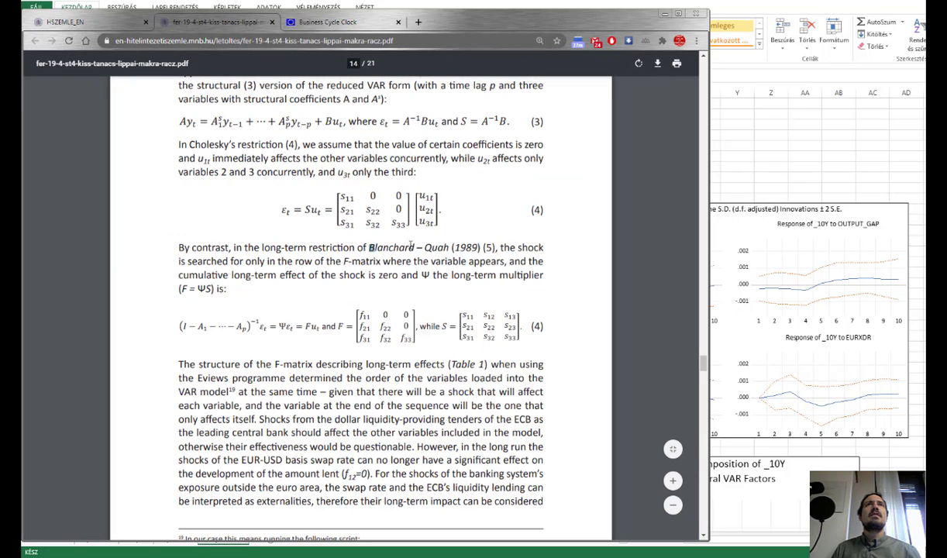
pyautogui.moveTo(411, 247); pyautogui.dragTo(453, 248)
pyautogui.hotkey('ctrl', 'c')
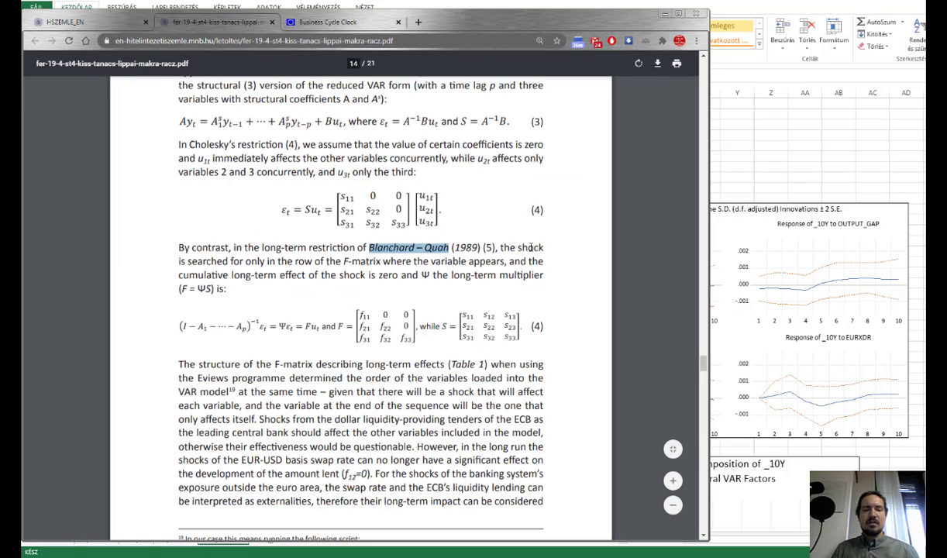
pyautogui.hotkey('alt', 'Tab')
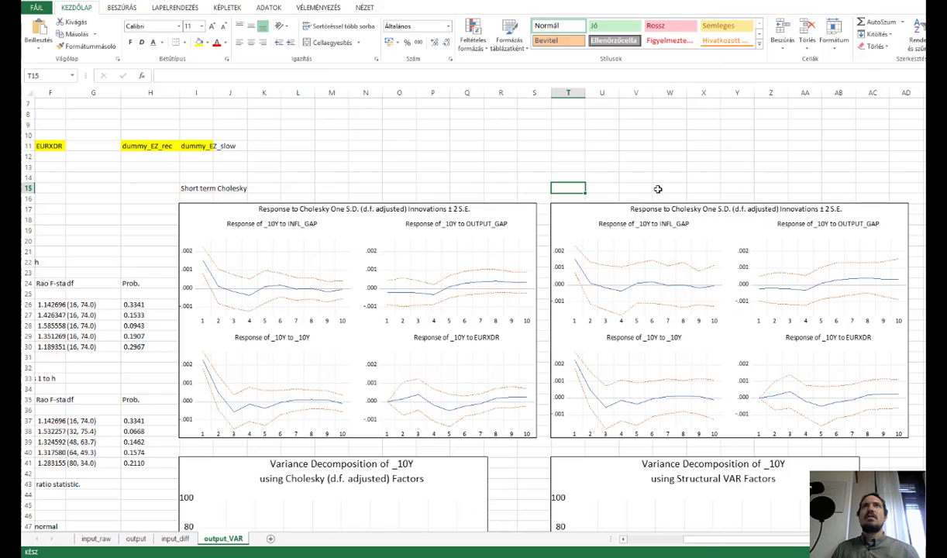
pyautogui.click(252, 74)
pyautogui.hotkey('ctrl', 'v')
pyautogui.click(488, 177)
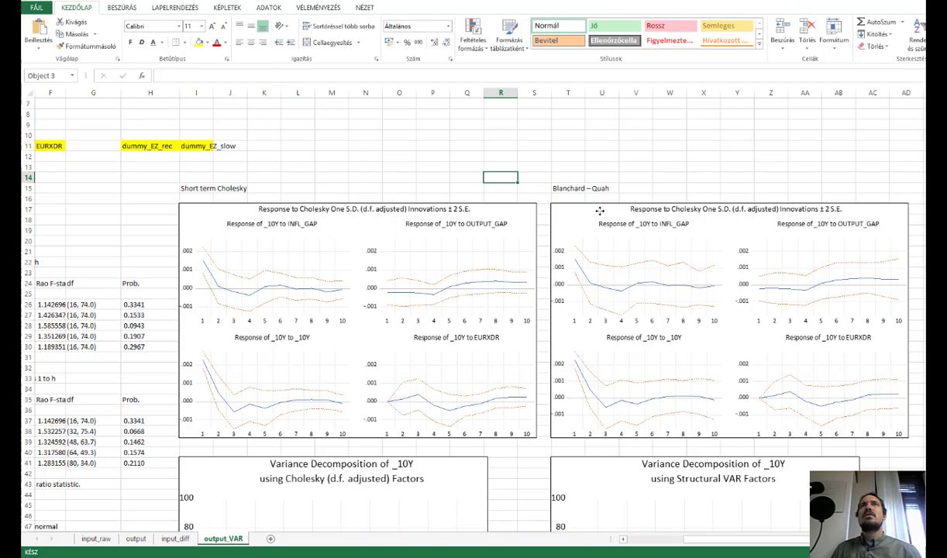
# In EViews, graph _10y's impulse responses to structural shocks 1 2 3 4 as multiple graphs over 10 periods with Monte Carlo standard errors.
pyautogui.click(575, 206)
pyautogui.hotkey('alt', 'Tab')
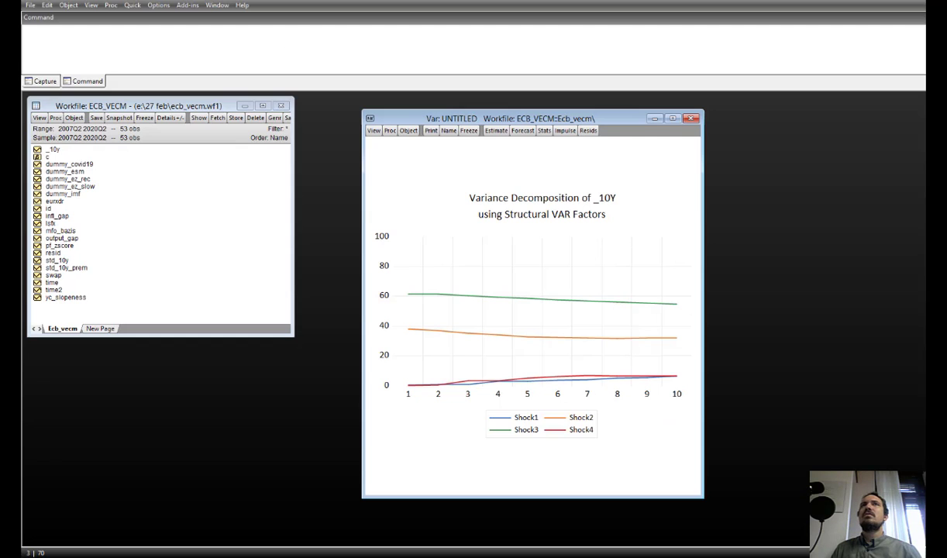
pyautogui.click(374, 131)
pyautogui.click(397, 269)
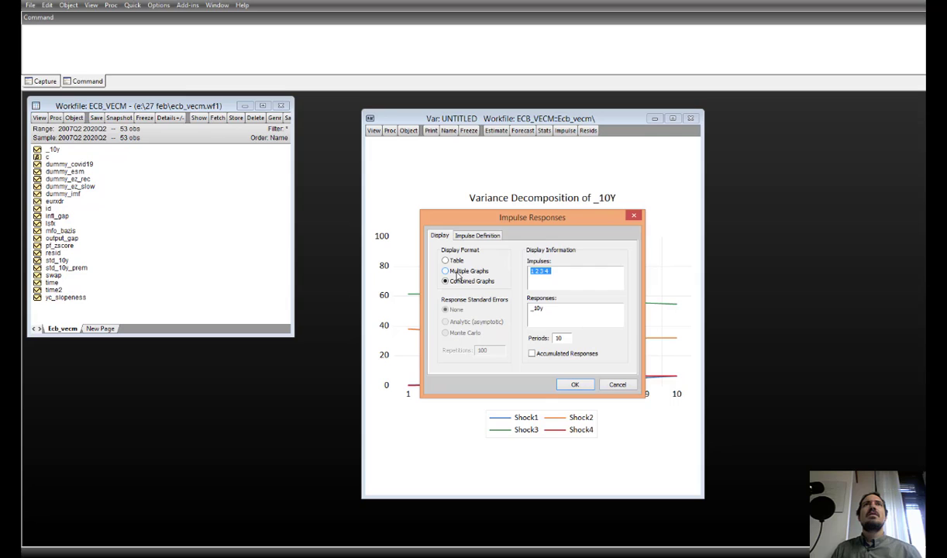
pyautogui.click(458, 275)
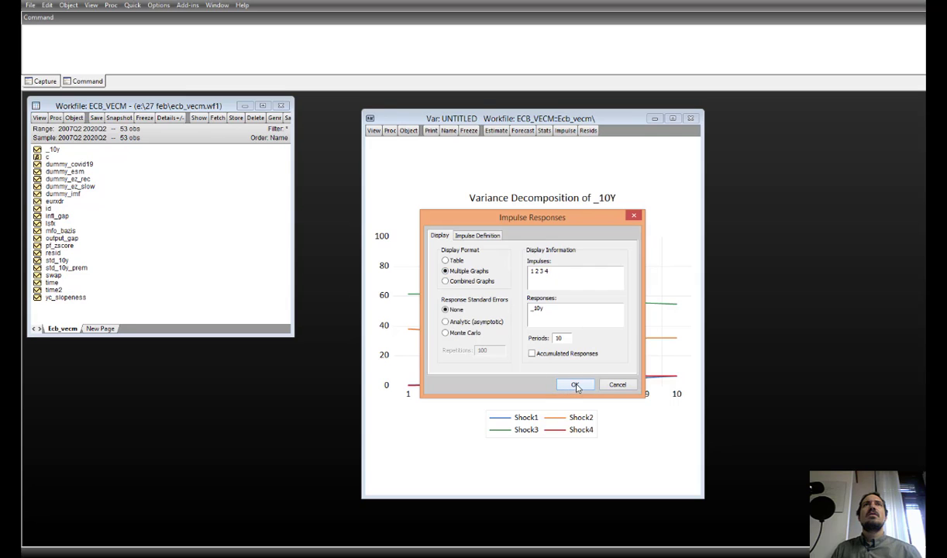
pyautogui.click(466, 332)
pyautogui.click(583, 386)
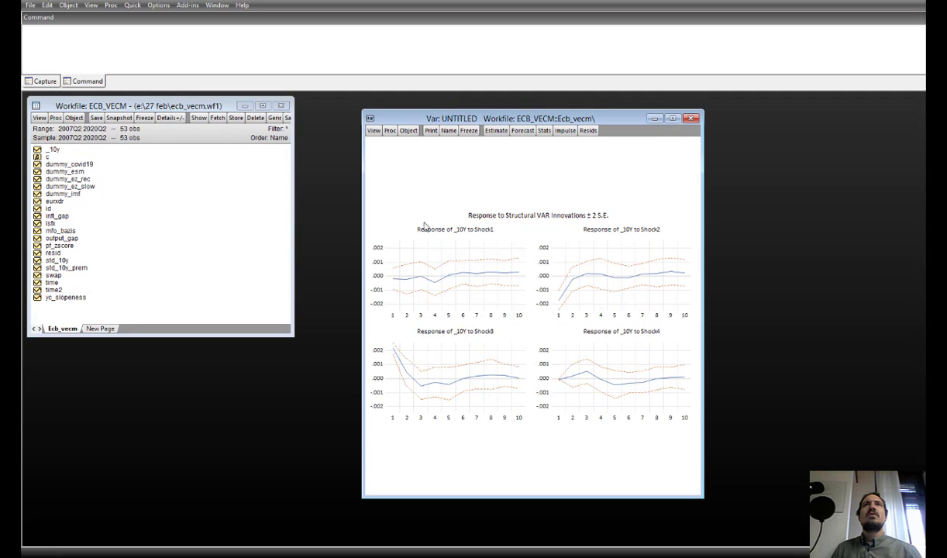
# Replace the impulse response graphs under the Blanchard – Quah heading in Excel with the structural VAR ones, pasted at cell T17.
pyautogui.rightClick(411, 223)
pyautogui.click(421, 226)
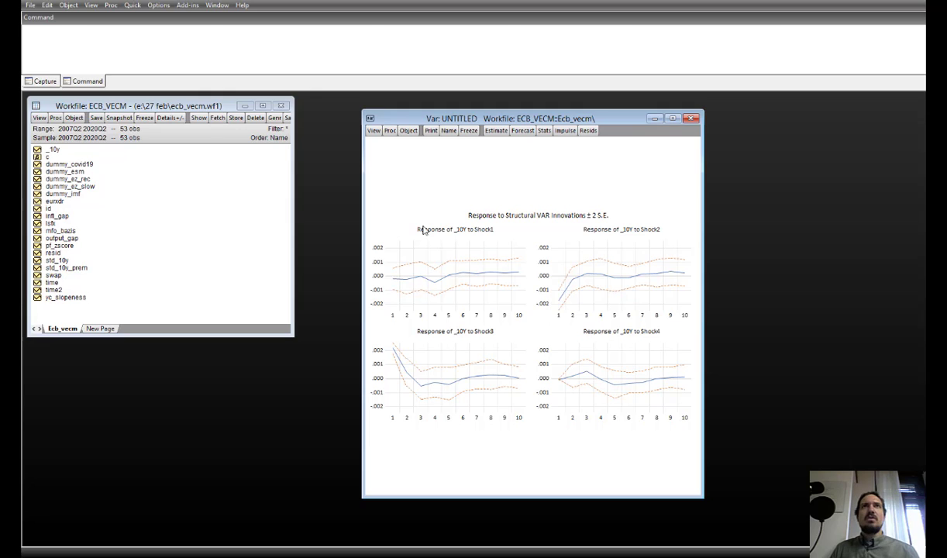
pyautogui.hotkey('alt', 'Tab')
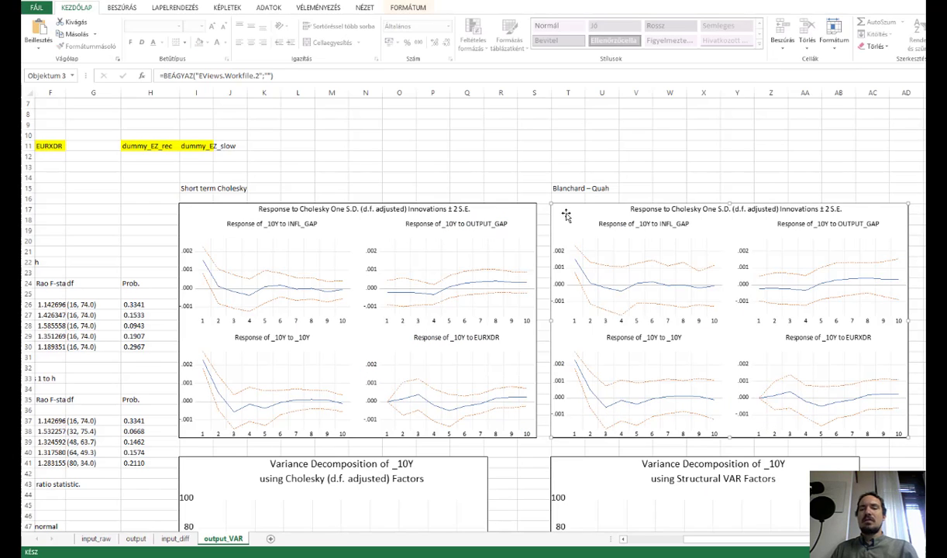
pyautogui.press('Delete')
pyautogui.click(562, 210)
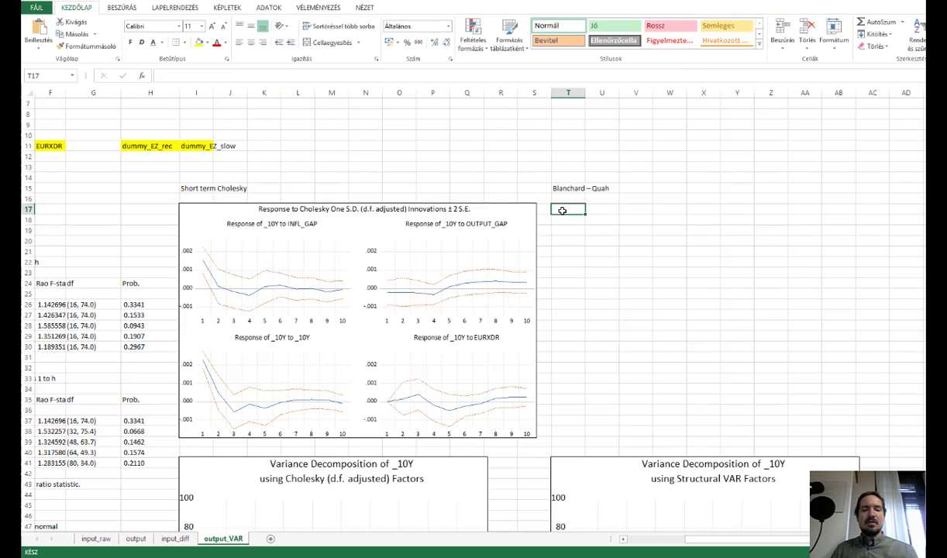
pyautogui.hotkey('ctrl', 'v')
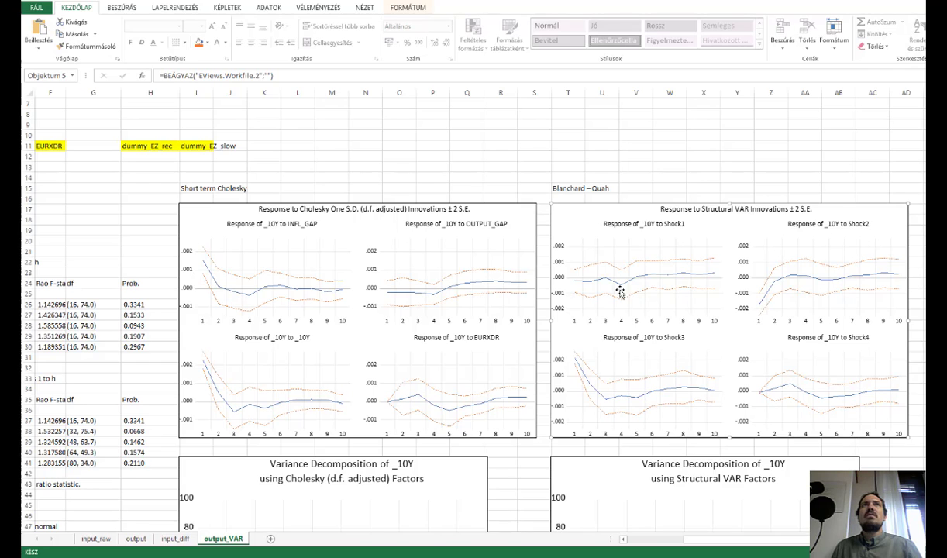
pyautogui.click(454, 173)
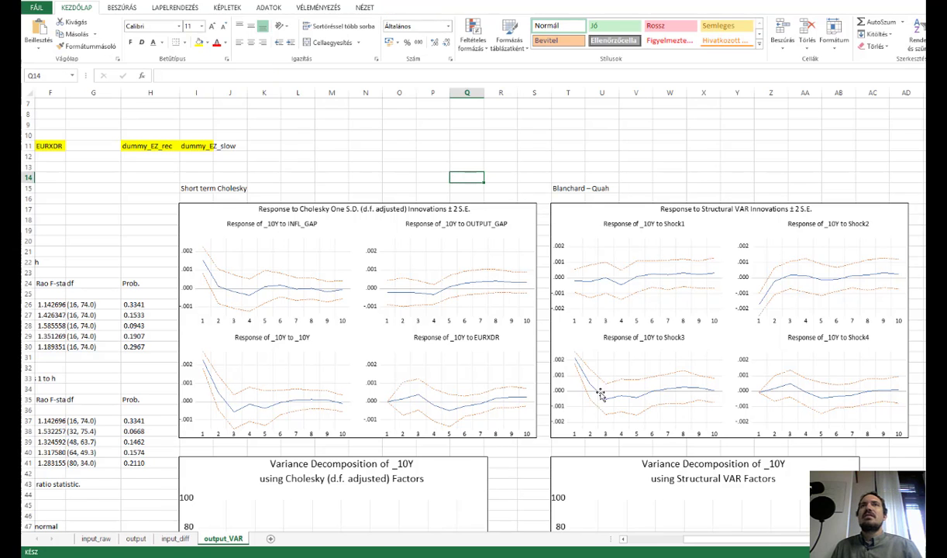
# Examine the VAR estimation, impulse response and variance decomposition commands stored in cells A1 to A3 of the output_VAR sheet.
pyautogui.scroll(2, 522, 351)
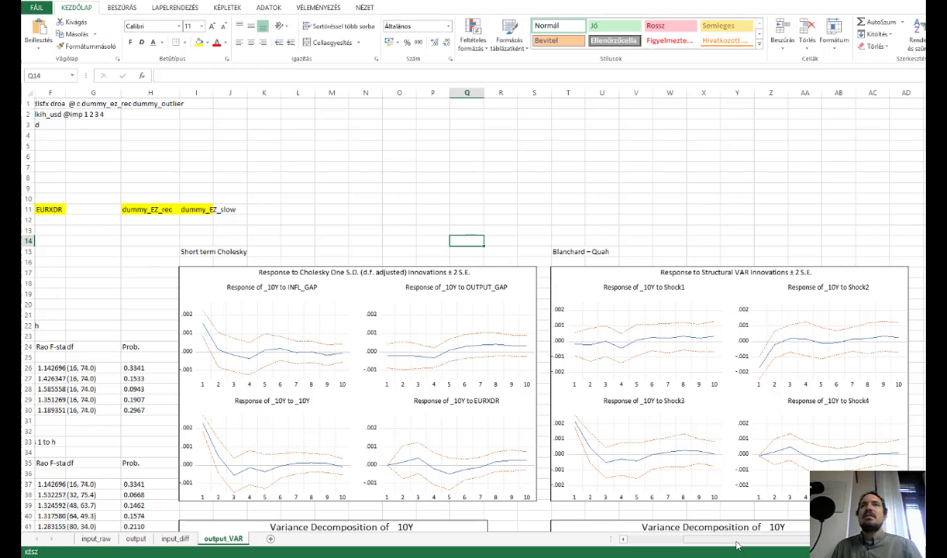
pyautogui.hscroll(-5, 333, 245)
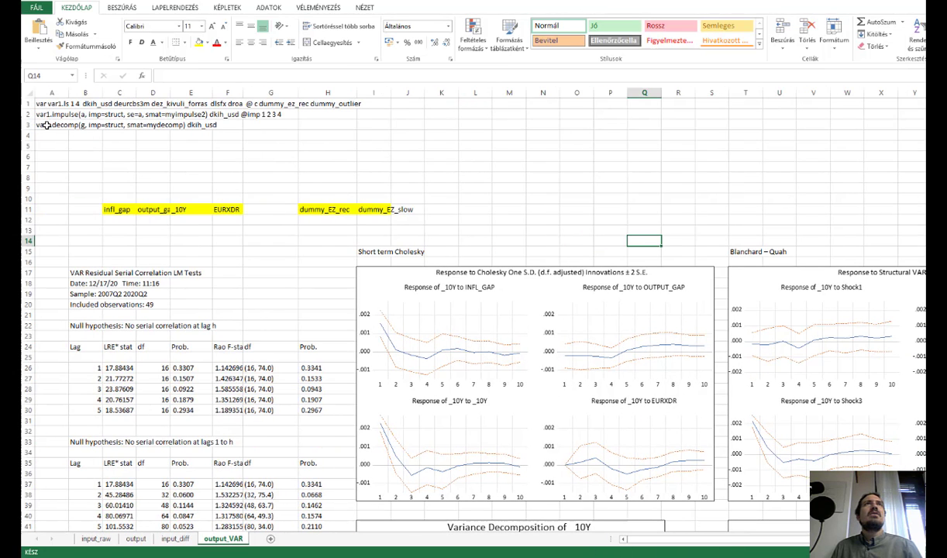
pyautogui.click(45, 103)
pyautogui.click(47, 125)
pyautogui.click(48, 114)
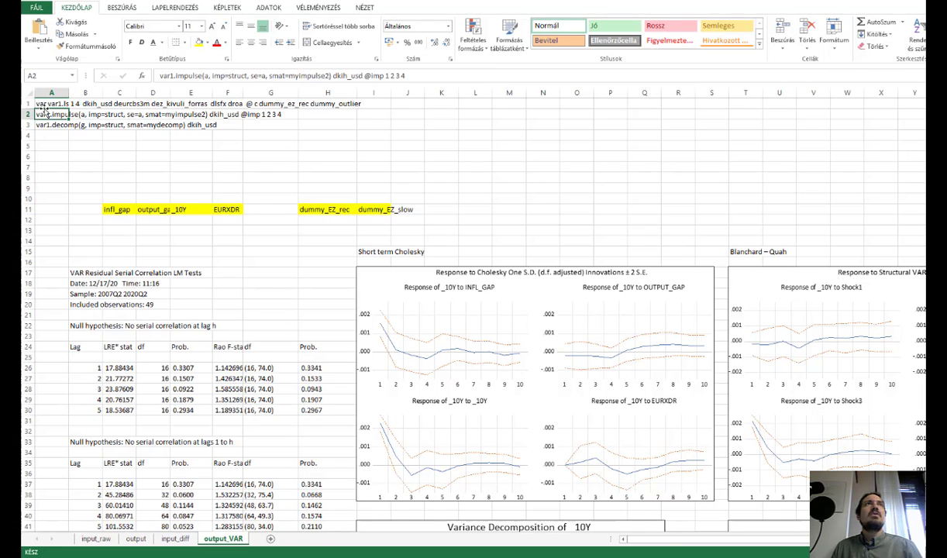
pyautogui.click(48, 103)
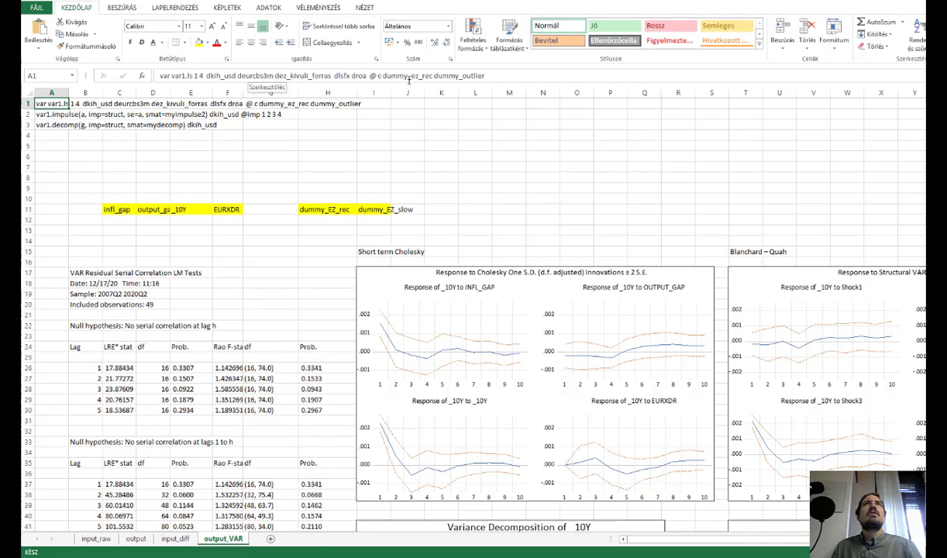
pyautogui.moveTo(107, 208); pyautogui.dragTo(239, 209)
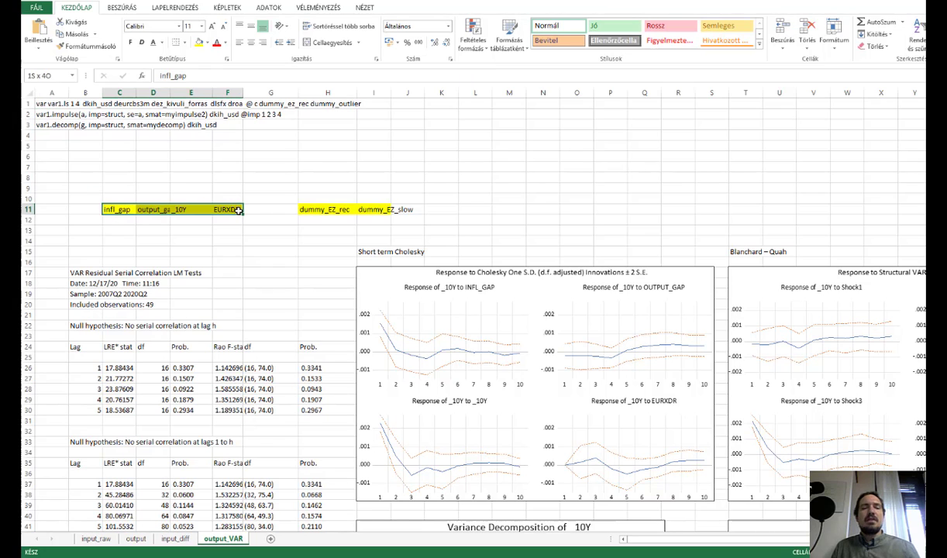
pyautogui.hotkey('ctrl', 'c')
pyautogui.click(45, 104)
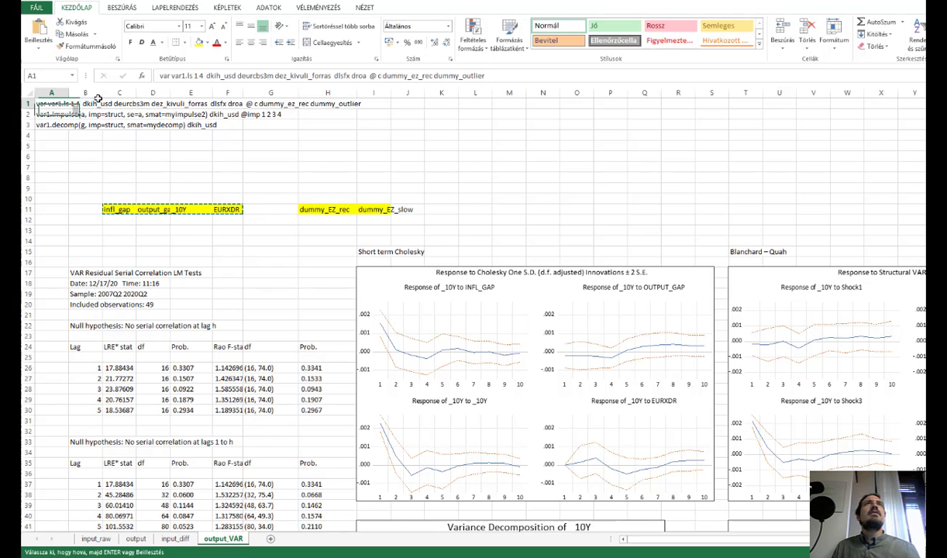
pyautogui.click(208, 75)
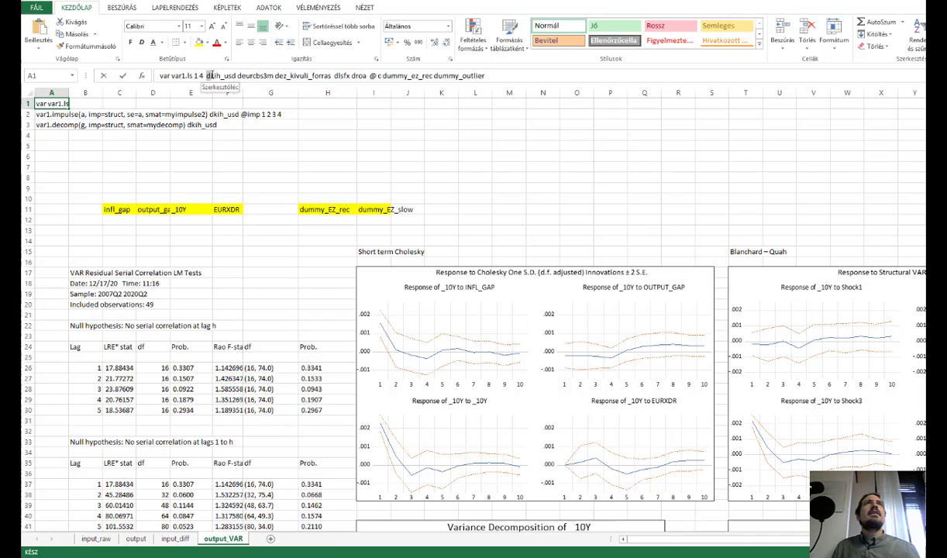
pyautogui.moveTo(204, 75); pyautogui.dragTo(368, 76)
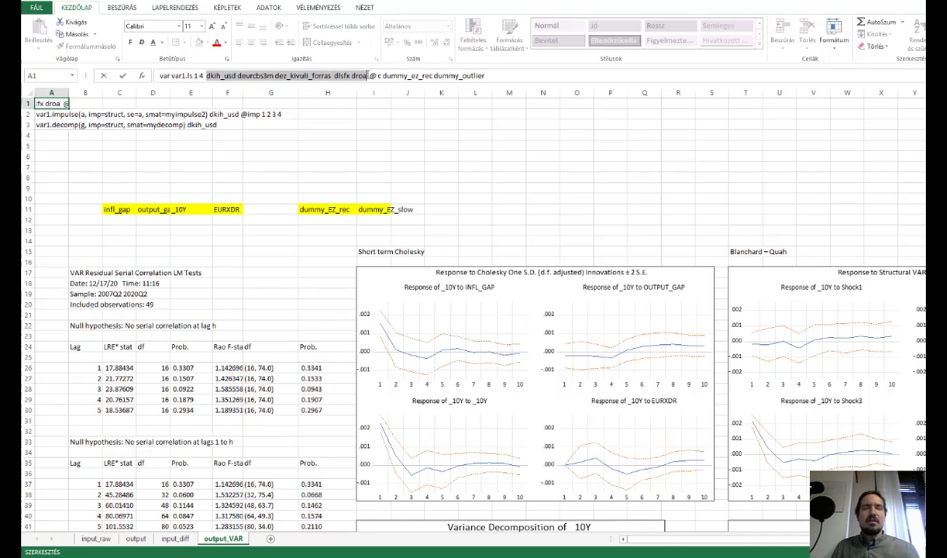
pyautogui.click(129, 149)
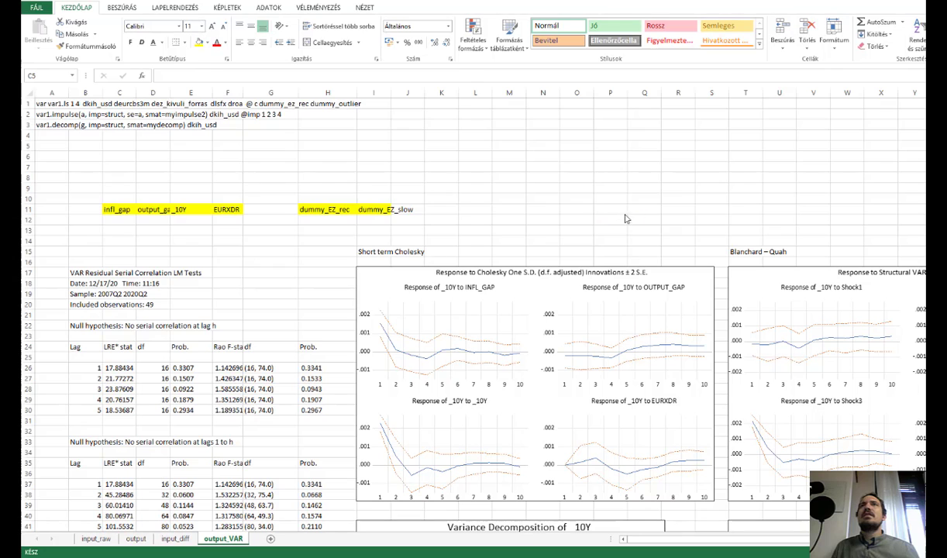
# Copy the var1.ls estimation command from cell A1 and switch to the blank Notepad document.
pyautogui.moveTo(241, 17); pyautogui.dragTo(410, 169)
pyautogui.click(51, 133)
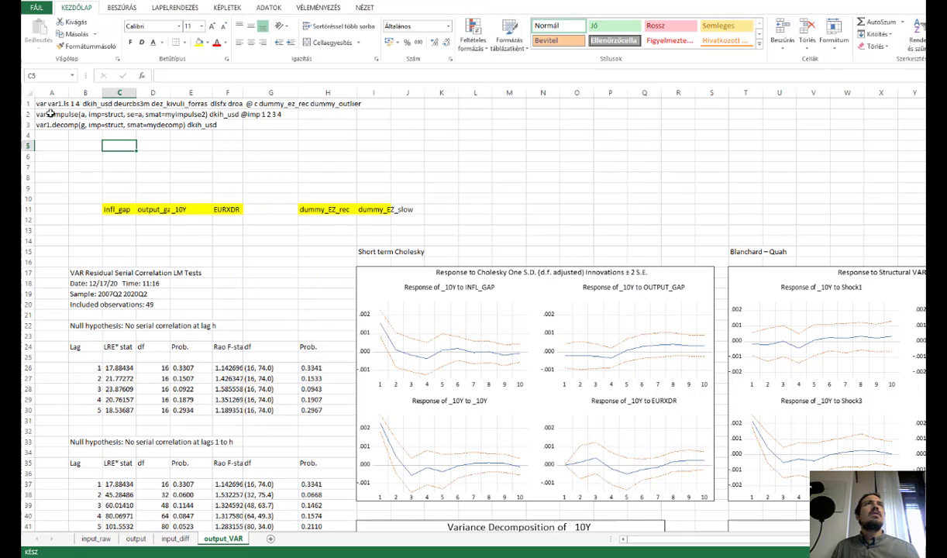
pyautogui.click(48, 103)
pyautogui.hotkey('ctrl', 'c')
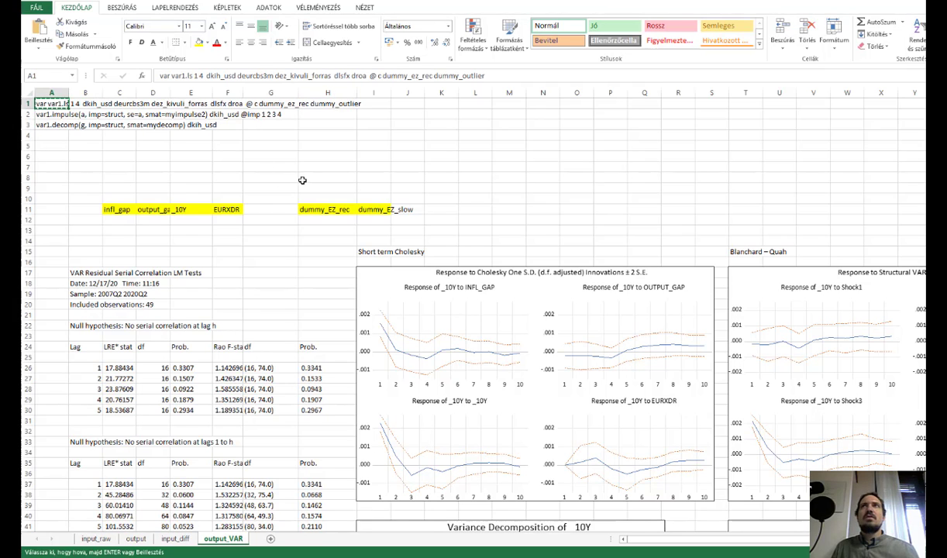
pyautogui.hotkey('alt', 'Tab')
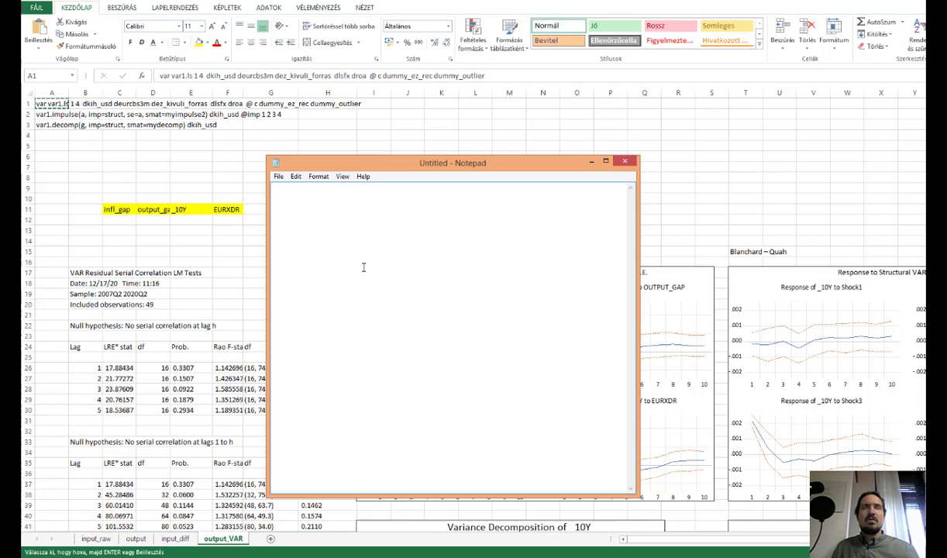
# Paste the copied var1.ls command into Notepad and add the variable names from C11:F11 of the output_VAR sheet on a separate line below.
pyautogui.hotkey('ctrl', 'v')
pyautogui.moveTo(108, 209); pyautogui.dragTo(240, 209)
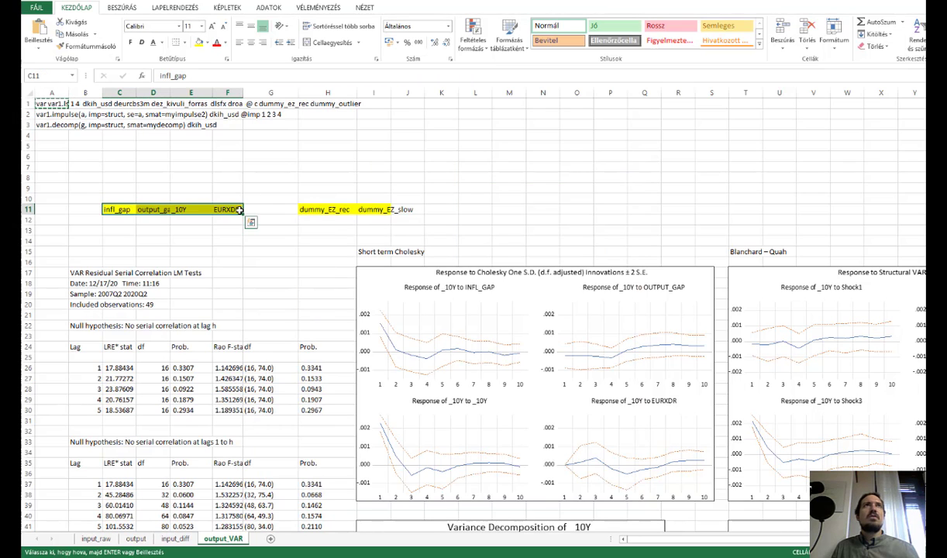
pyautogui.hotkey('ctrl', 'c')
pyautogui.hotkey('alt', 'Tab')
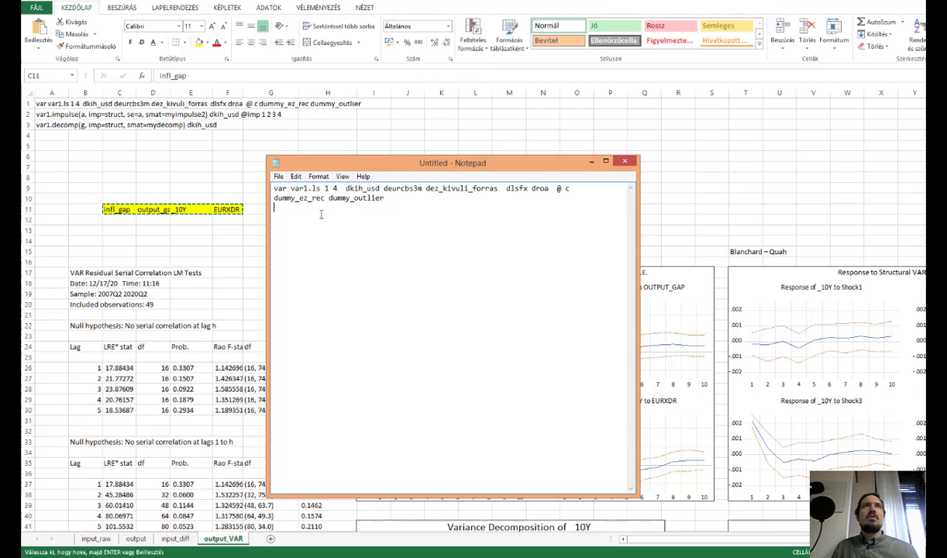
pyautogui.press('Return')
pyautogui.press('Return')
pyautogui.hotkey('ctrl', 'v')
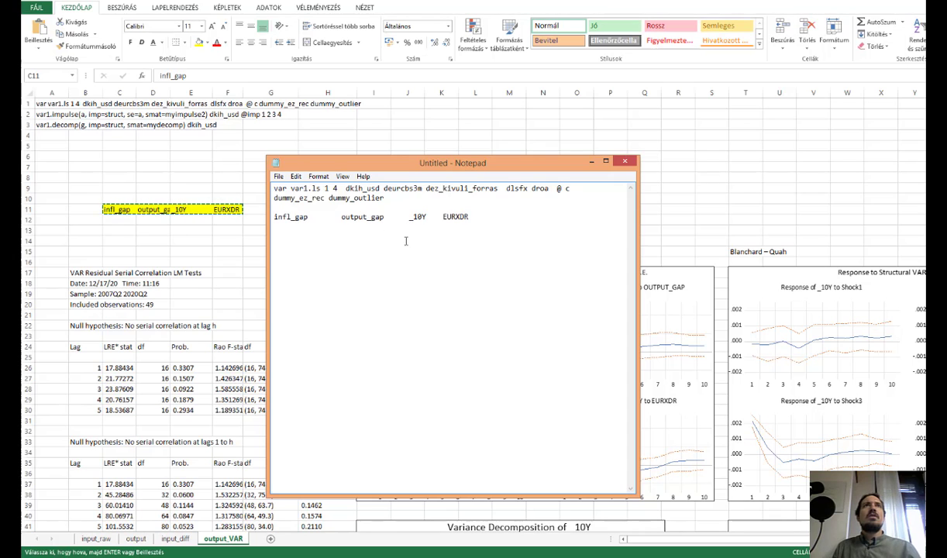
# Reduce the wide gaps in the pasted variable names to single spaces so the line reads infl_gap output_gap _10Y EURXDR.
pyautogui.moveTo(341, 217); pyautogui.dragTo(275, 217)
pyautogui.press('BackSpace')
pyautogui.click(375, 217)
pyautogui.press('BackSpace')
pyautogui.press('BackSpace')
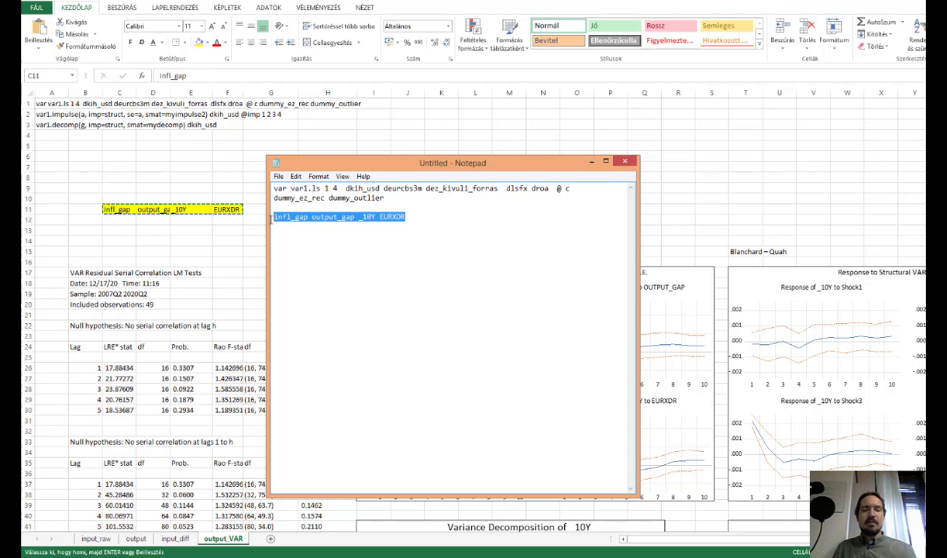
# Replace the variables from dkih_usd to droa in the var1.ls command with the cleaned list infl_gap output_gap _10Y EURXDR.
pyautogui.hotkey('ctrl', 'c')
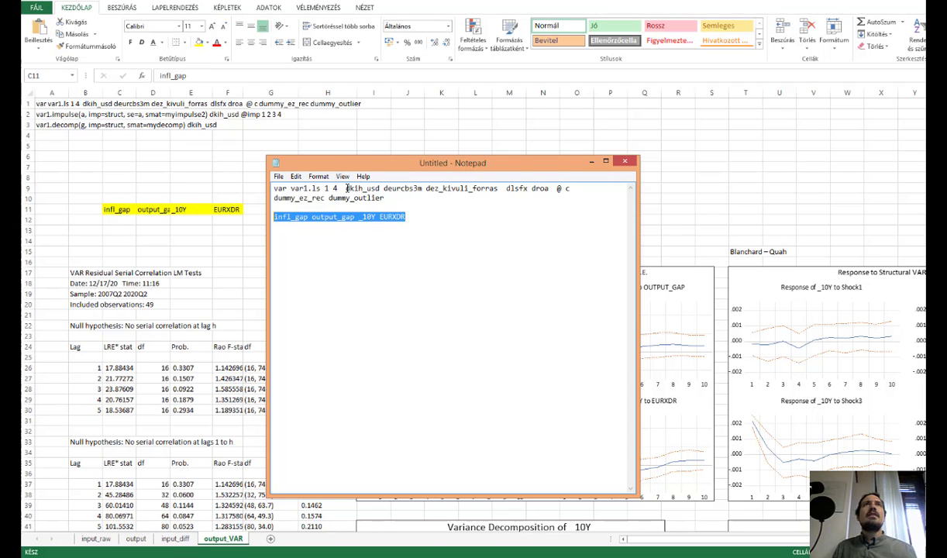
pyautogui.moveTo(347, 188); pyautogui.dragTo(550, 188)
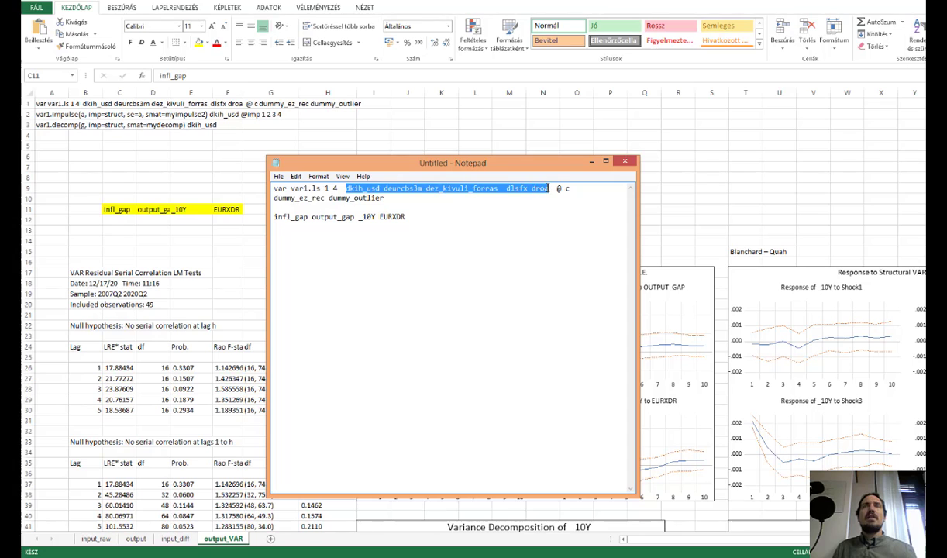
pyautogui.hotkey('ctrl', 'v')
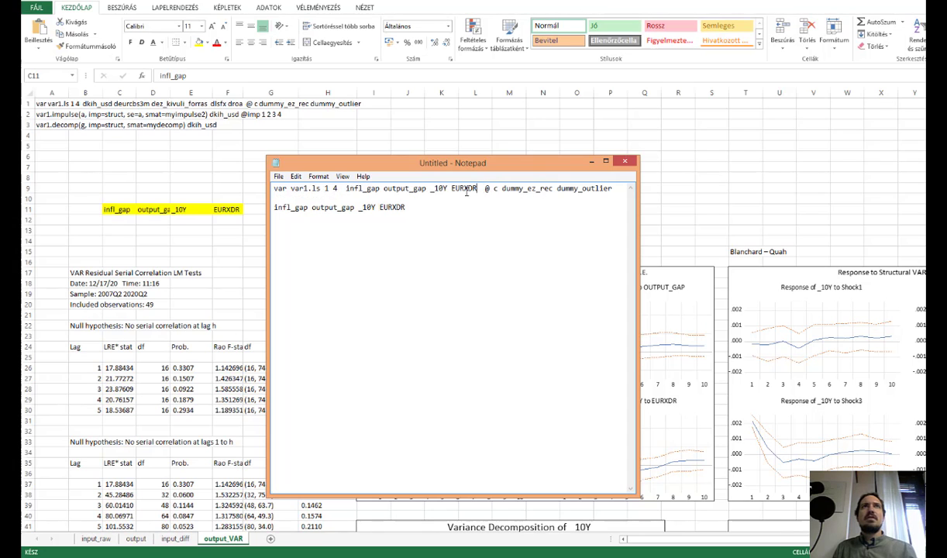
# Replace dummy_ez_rec dummy_outlier in the var1.ls command with dummy_EZ_rec, copied from cell H11 of the Excel sheet.
pyautogui.hotkey('alt', 'Tab')
pyautogui.click(303, 207)
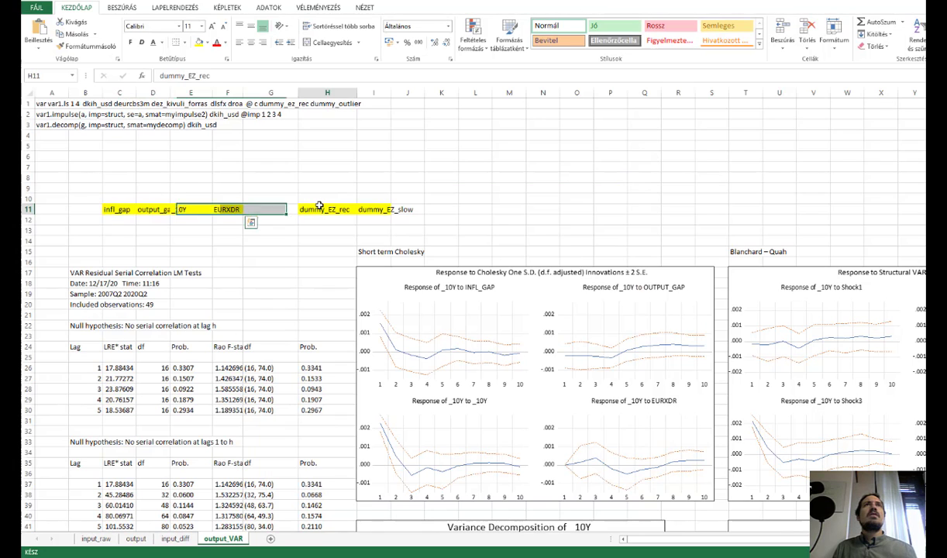
pyautogui.moveTo(207, 75); pyautogui.dragTo(140, 74)
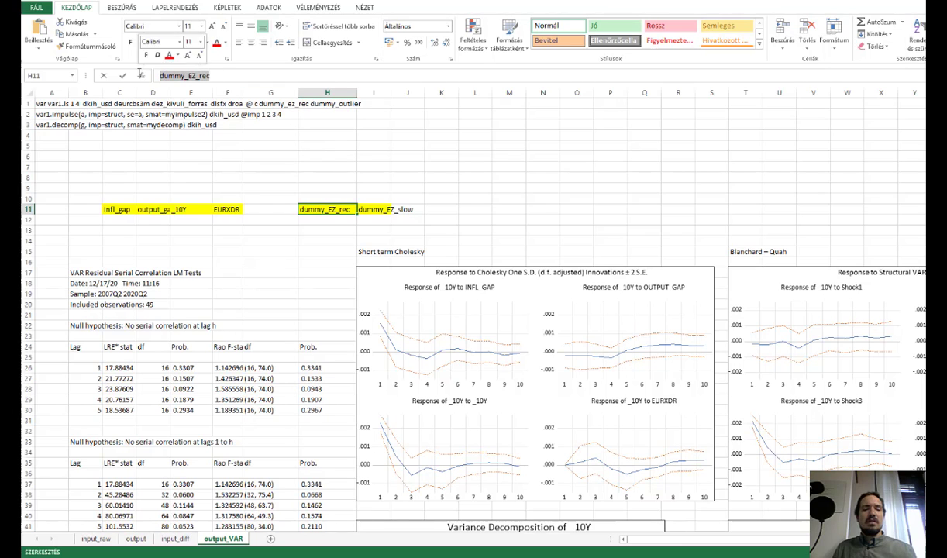
pyautogui.hotkey('alt', 'Tab')
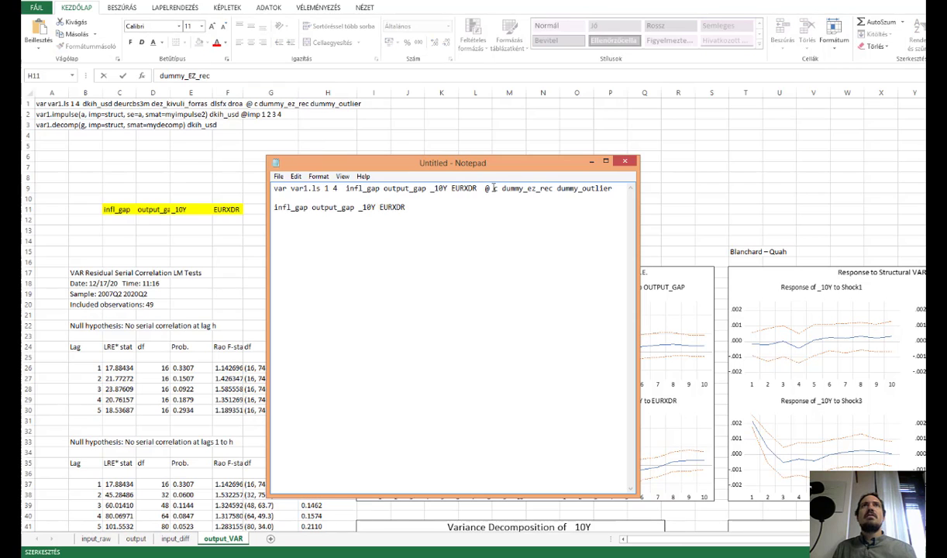
pyautogui.moveTo(503, 188); pyautogui.dragTo(618, 188)
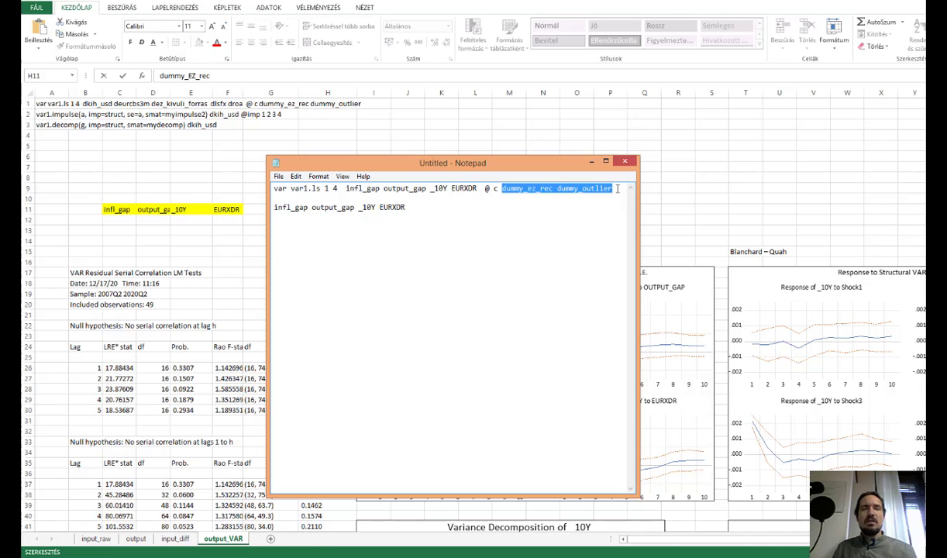
pyautogui.hotkey('ctrl', 'v')
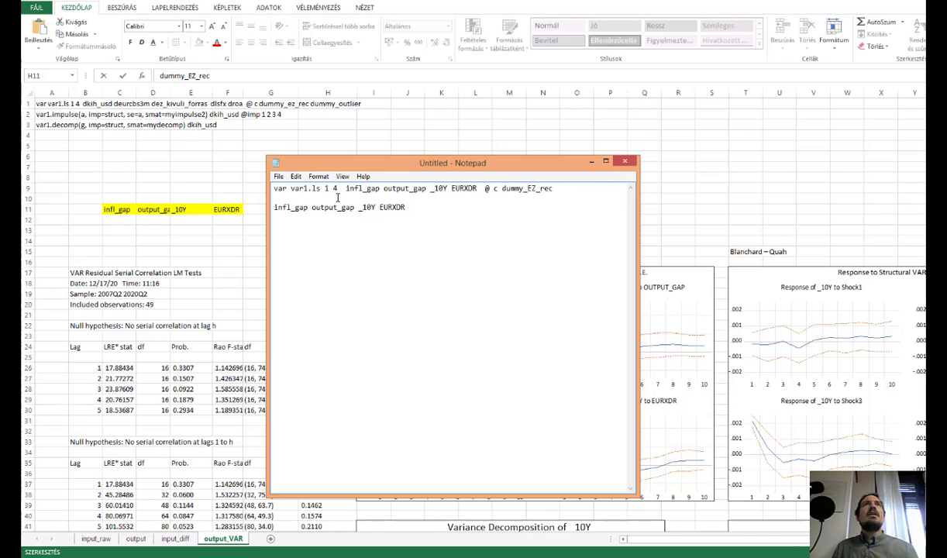
# Delete the leftover variable list below the var1.ls command and select the remaining command line.
pyautogui.moveTo(422, 207); pyautogui.dragTo(274, 207)
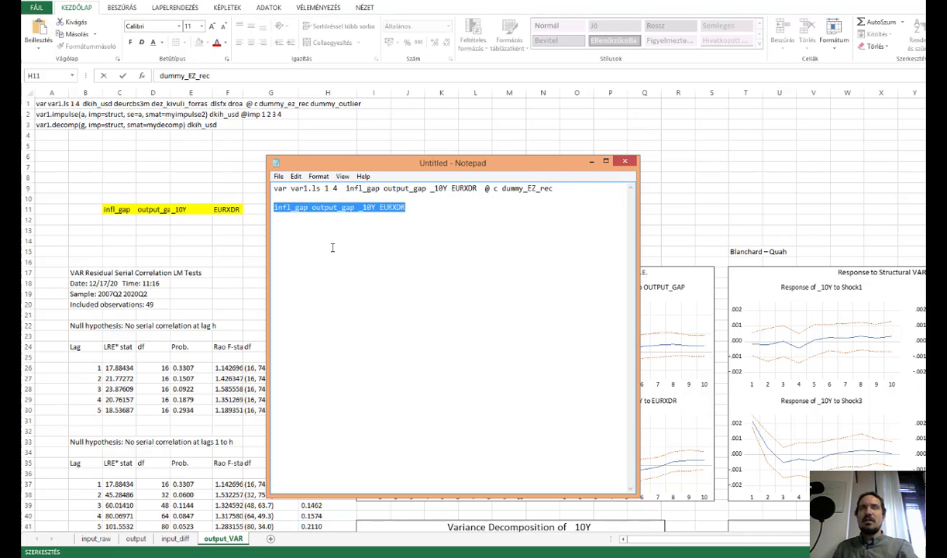
pyautogui.press('BackSpace')
pyautogui.press('BackSpace')
pyautogui.moveTo(567, 189); pyautogui.dragTo(162, 176)
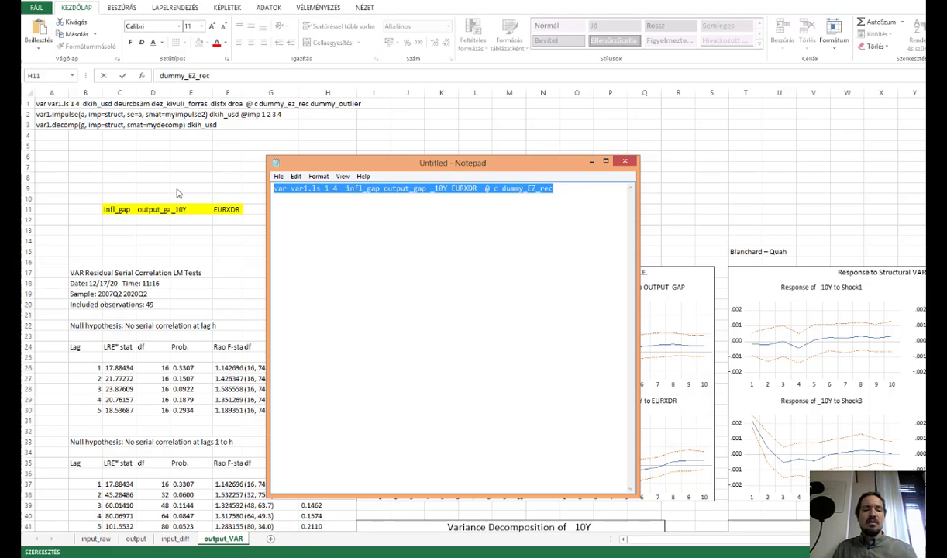
# Copy the var1.impulse and var1.decomp commands from cells A2:A3 in Excel and paste them below the var1.ls command in Notepad.
pyautogui.hotkey('alt', 'Tab')
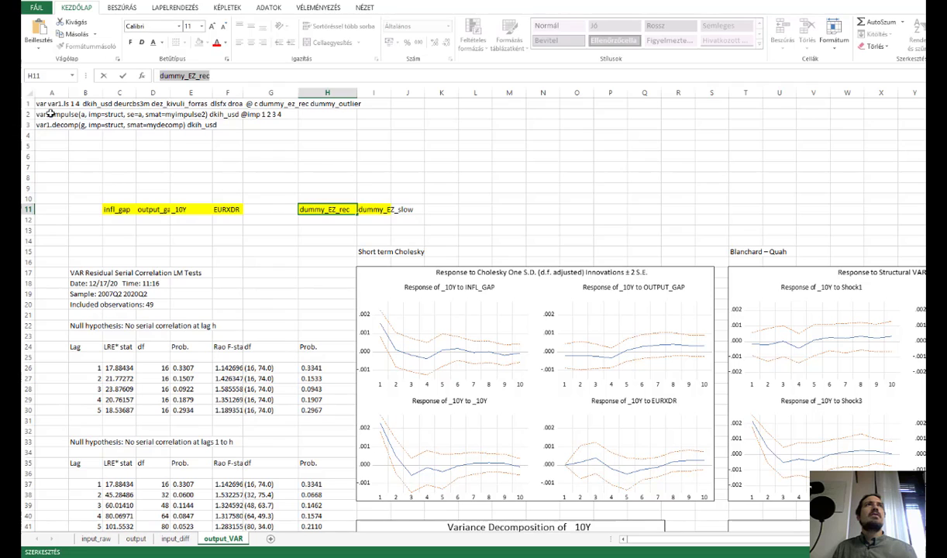
pyautogui.moveTo(47, 114); pyautogui.dragTo(50, 124)
pyautogui.hotkey('ctrl', 'c')
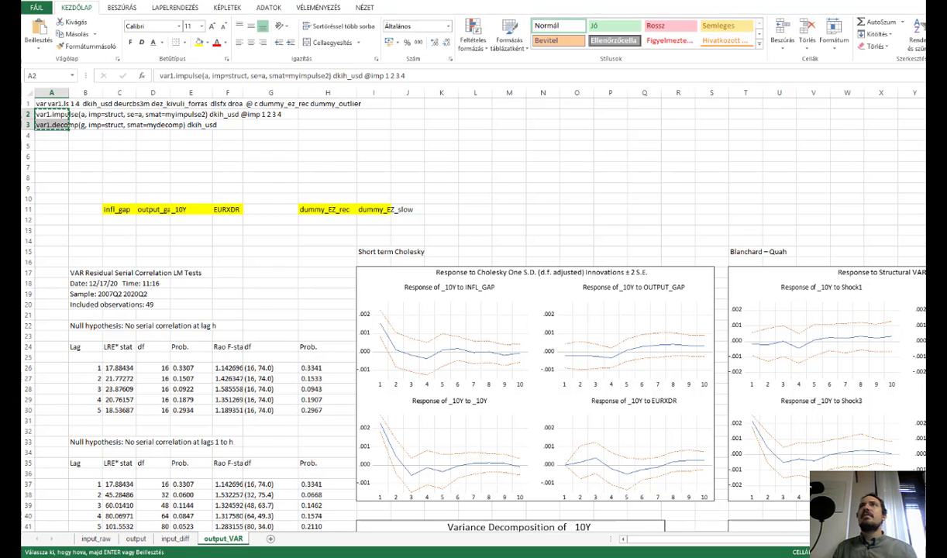
pyautogui.hotkey('alt', 'Tab')
pyautogui.click(564, 188)
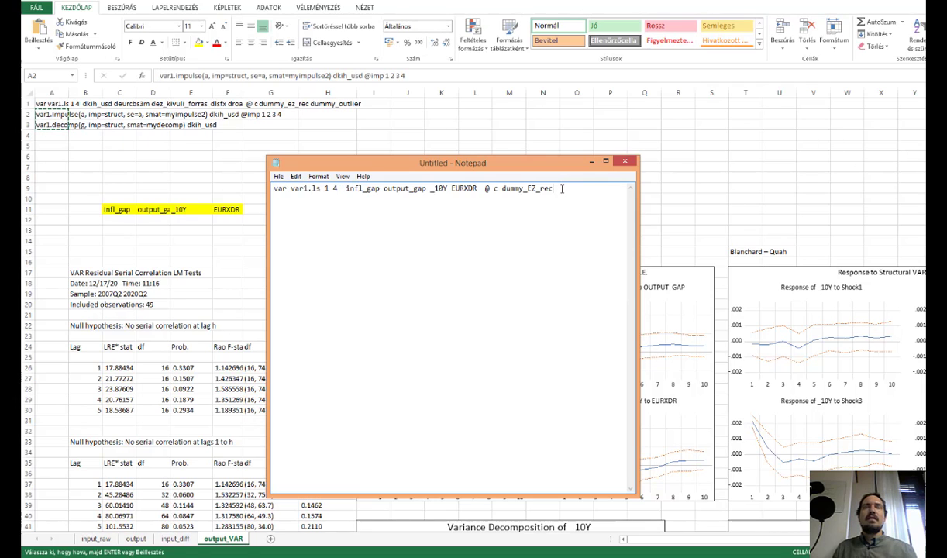
pyautogui.hotkey('ctrl', 'v')
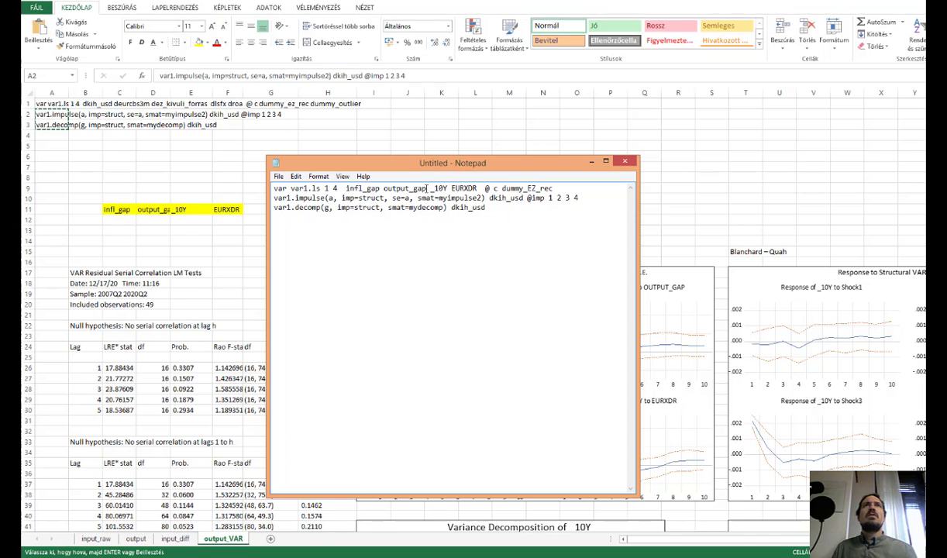
# In the var1.impulse command, rename the smat matrix to myimpulse and replace dkih_usd with _10Y.
pyautogui.moveTo(431, 189); pyautogui.dragTo(448, 189)
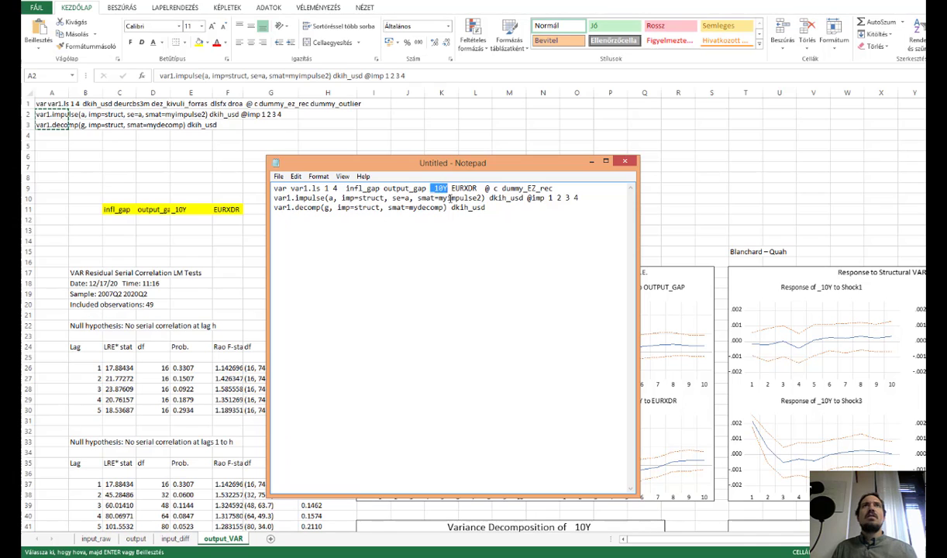
pyautogui.hotkey('ctrl', 'c')
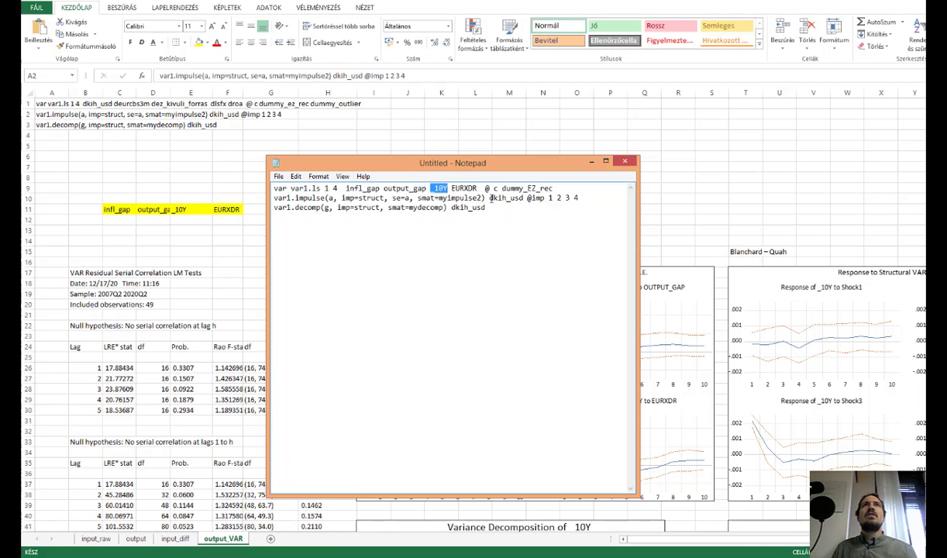
pyautogui.click(478, 198)
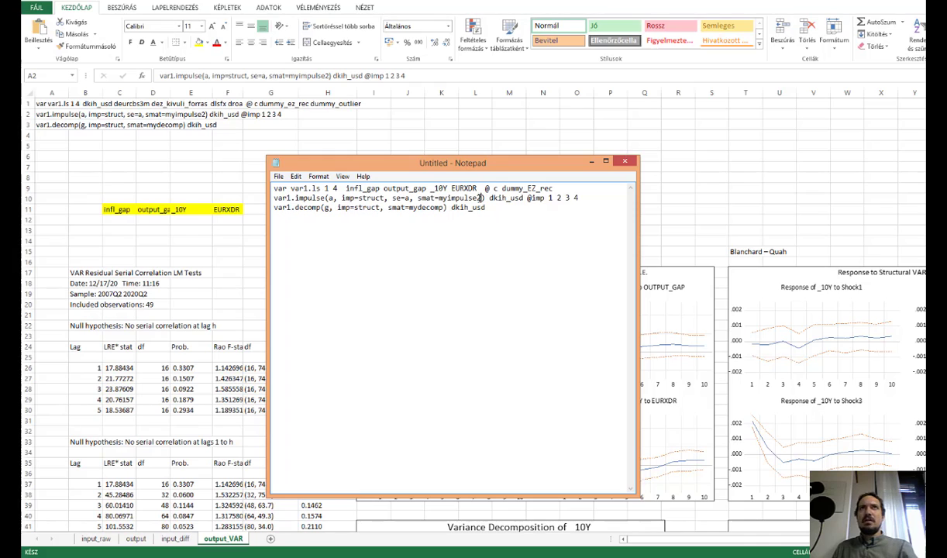
pyautogui.press('BackSpace')
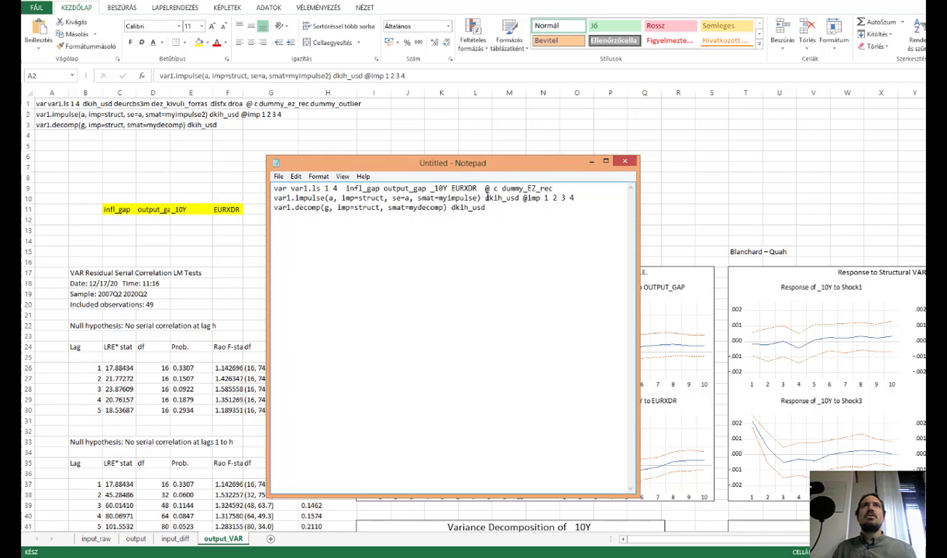
pyautogui.moveTo(487, 198); pyautogui.dragTo(521, 198)
pyautogui.hotkey('ctrl', 'v')
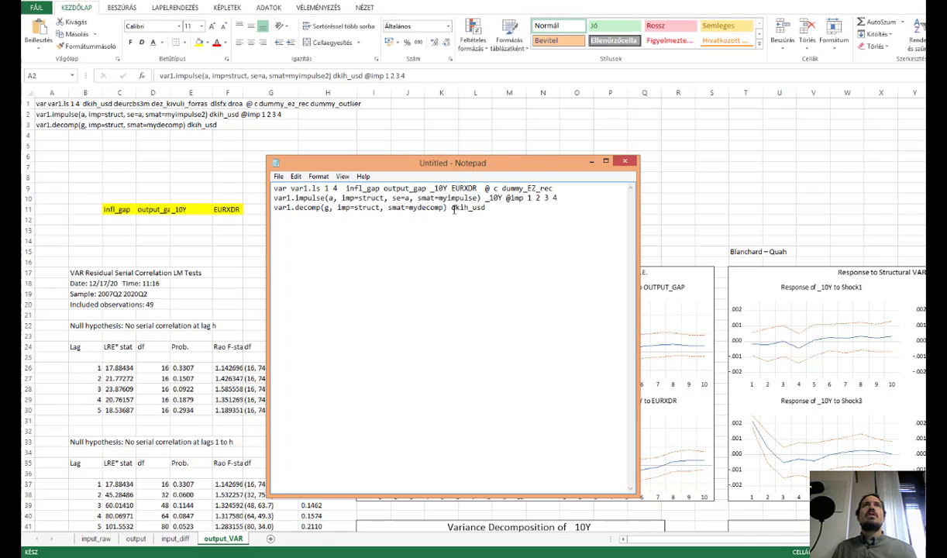
# Replace dkih_usd with _10Y in the var1.decomp command.
pyautogui.moveTo(451, 207); pyautogui.dragTo(485, 208)
pyautogui.hotkey('ctrl', 'v')
pyautogui.moveTo(561, 199); pyautogui.dragTo(274, 200)
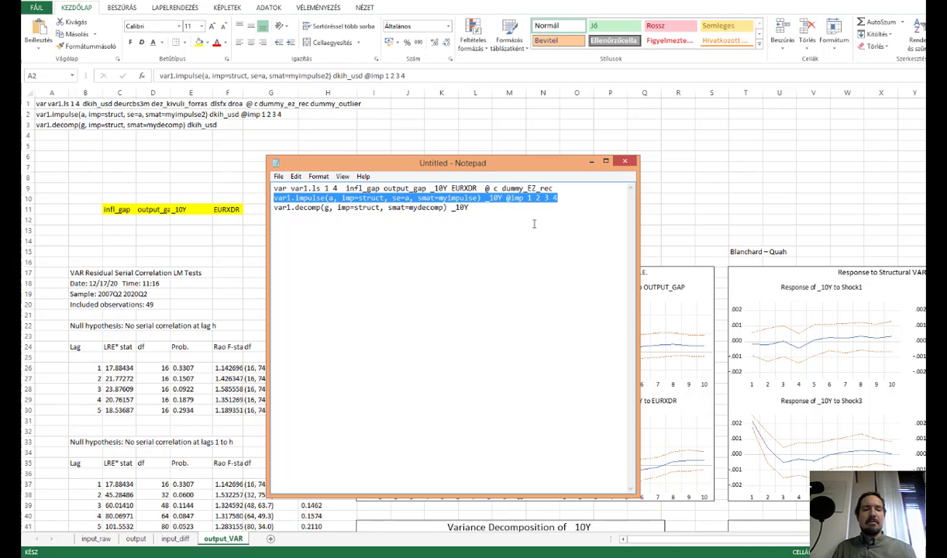
pyautogui.click(525, 197)
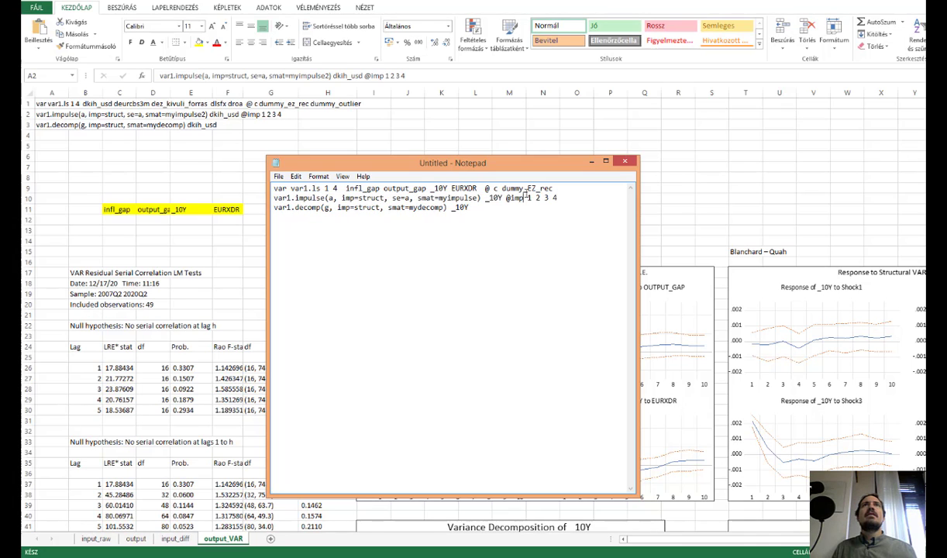
# Copy the var1.ls command line, switch to EViews and name the untitled VAR object var01.
pyautogui.moveTo(563, 189); pyautogui.dragTo(251, 187)
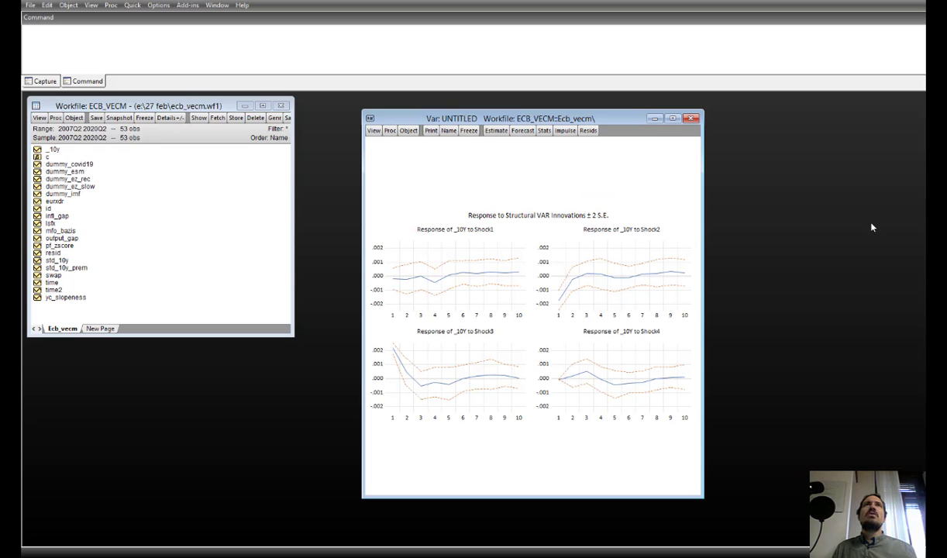
pyautogui.click(449, 130)
pyautogui.hotkey('alt', 'Tab')
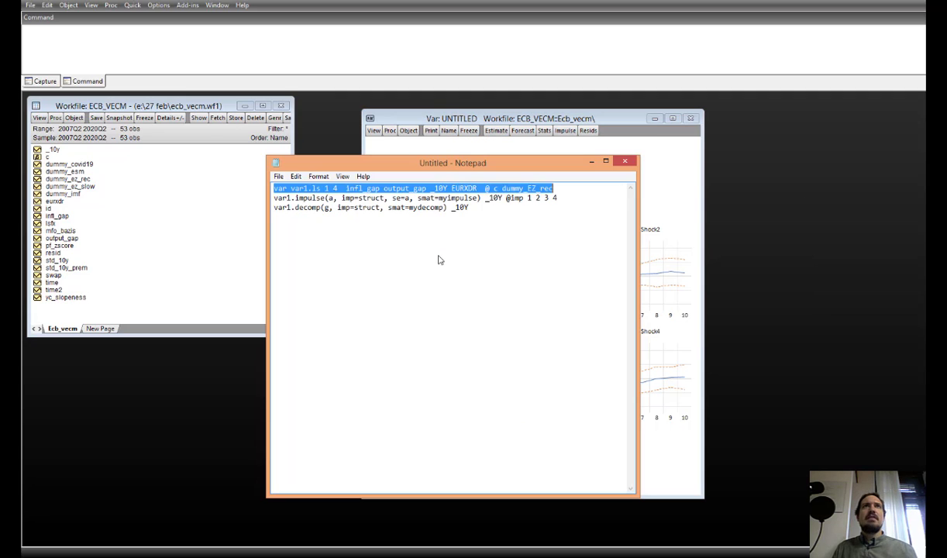
pyautogui.hotkey('alt', 'Tab')
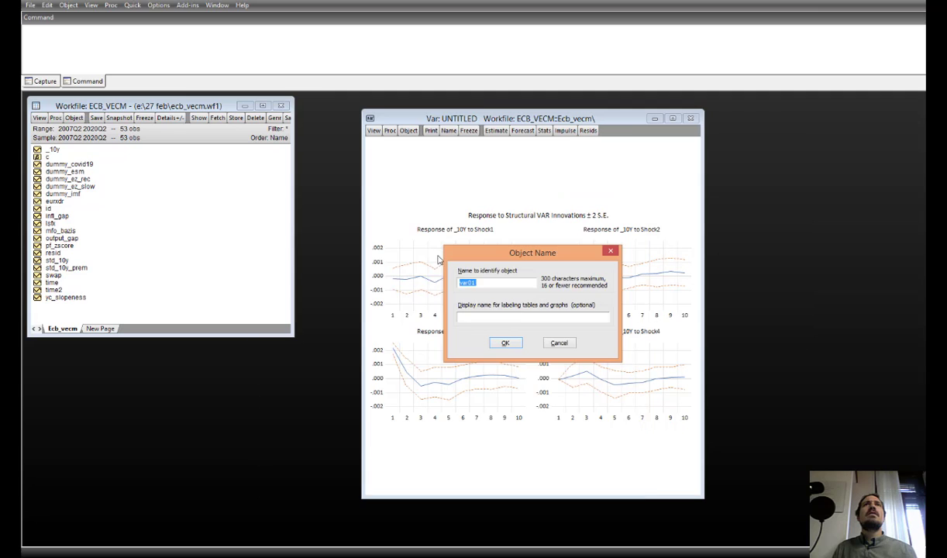
pyautogui.click(504, 343)
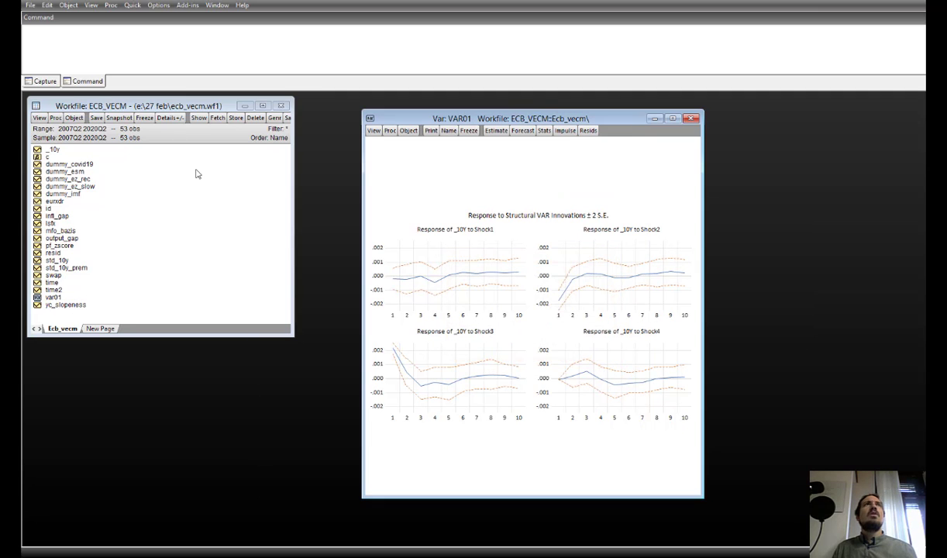
# Run the copied command var var1.ls 1 4 infl_gap output_gap _10Y EURXDR @ c dummy_EZ_rec in the EViews command window.
pyautogui.hotkey('alt', 'Tab')
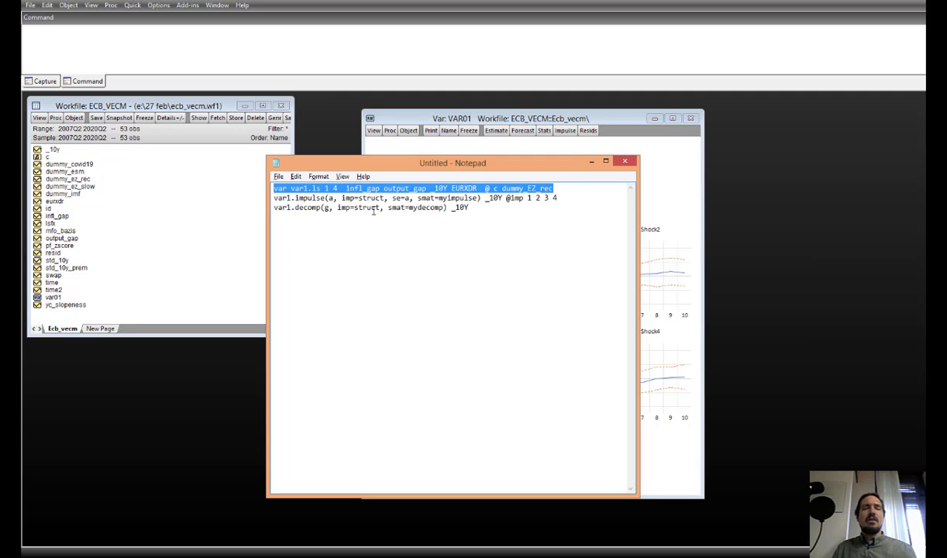
pyautogui.click(101, 39)
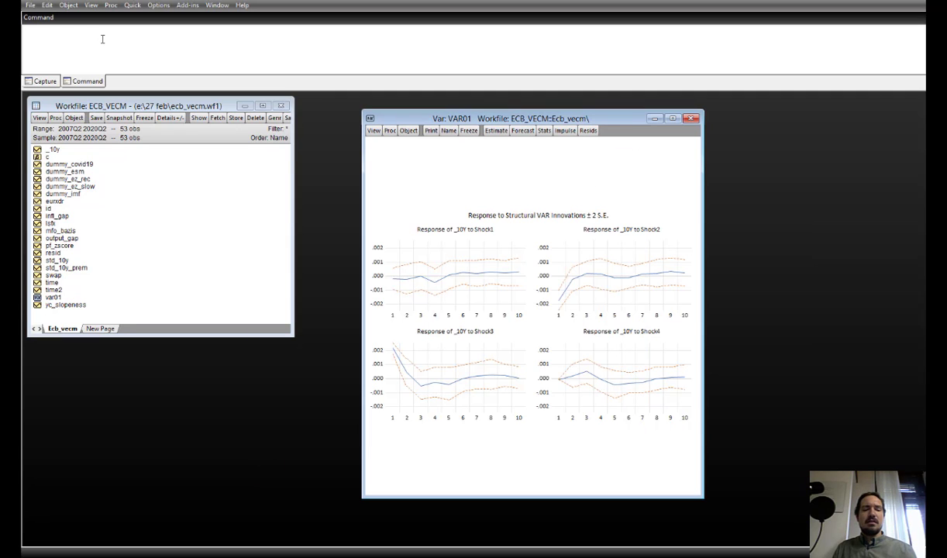
pyautogui.hotkey('ctrl', 'v')
pyautogui.press('Return')
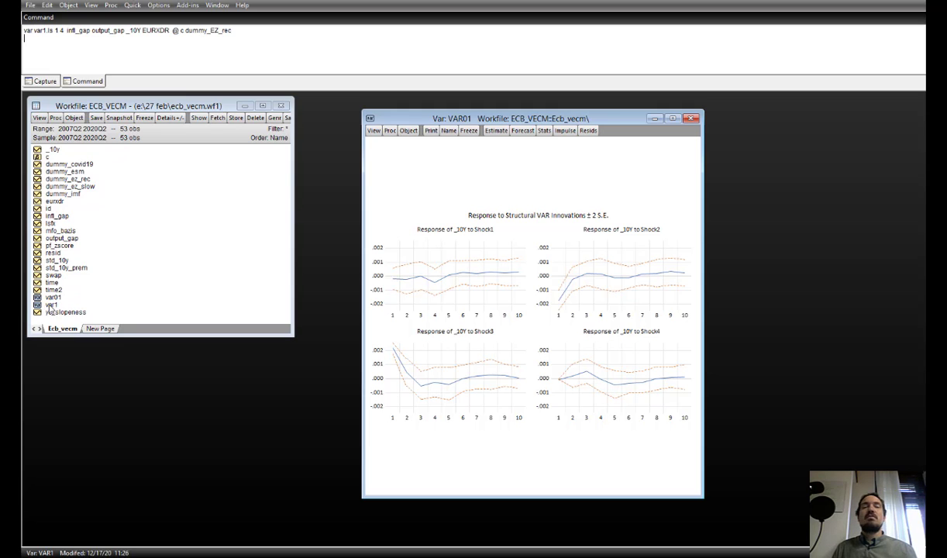
# Open the var1 object from the ECB_VECM workfile to show its vector autoregression estimates.
pyautogui.hotkey('alt', 'Tab')
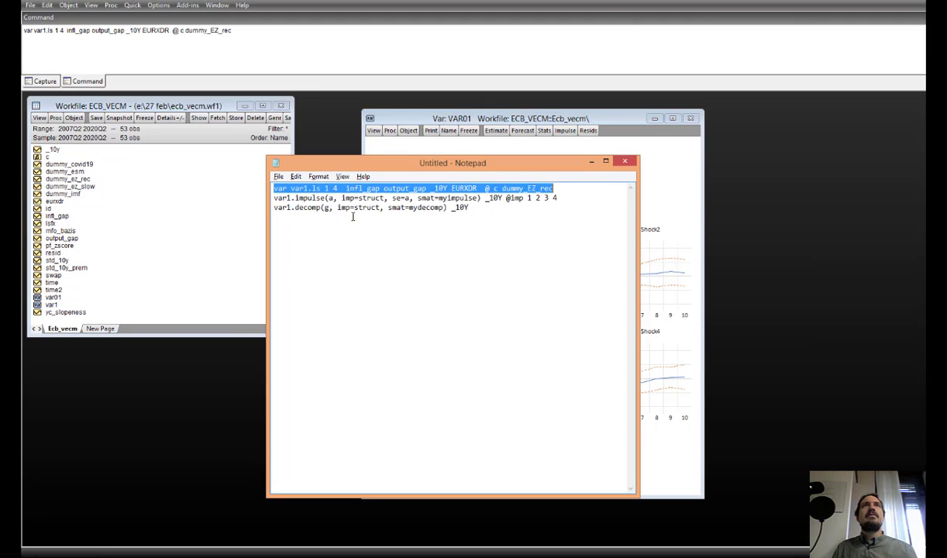
pyautogui.click(560, 199)
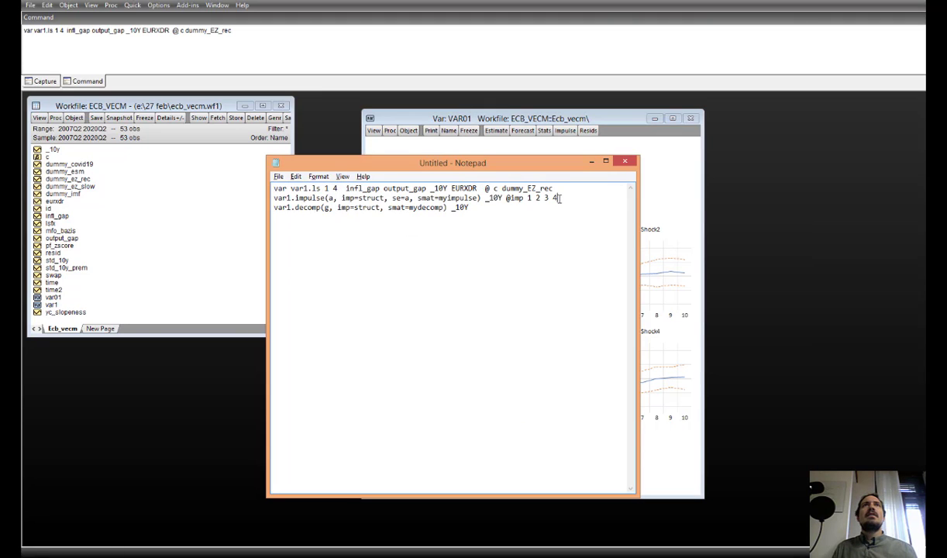
pyautogui.doubleClick(50, 304)
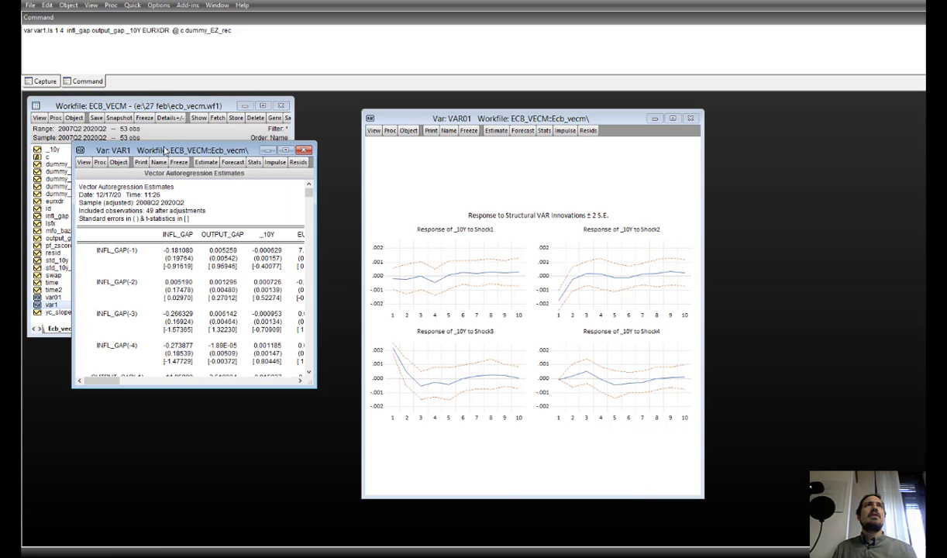
# Enlarge the VAR1 window and estimate its structural factorization using the restriction preset for a lower-triangular long-run F matrix.
pyautogui.moveTo(164, 150); pyautogui.dragTo(422, 136)
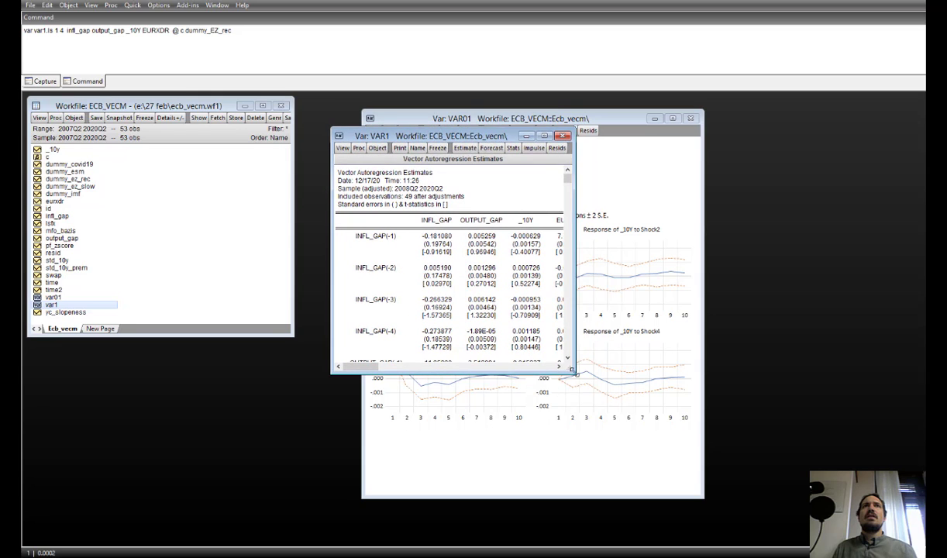
pyautogui.moveTo(575, 374); pyautogui.dragTo(749, 506)
pyautogui.click(359, 148)
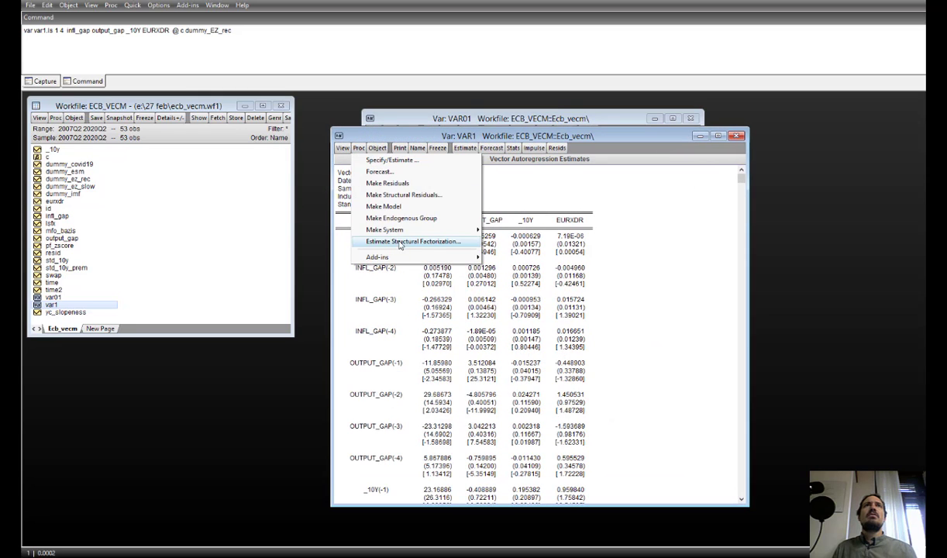
pyautogui.click(417, 242)
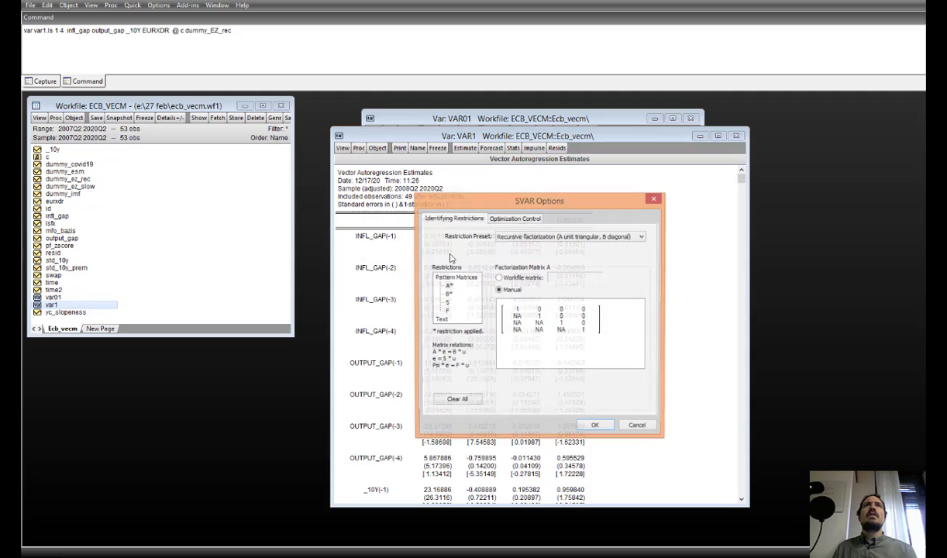
pyautogui.click(574, 236)
pyautogui.click(573, 259)
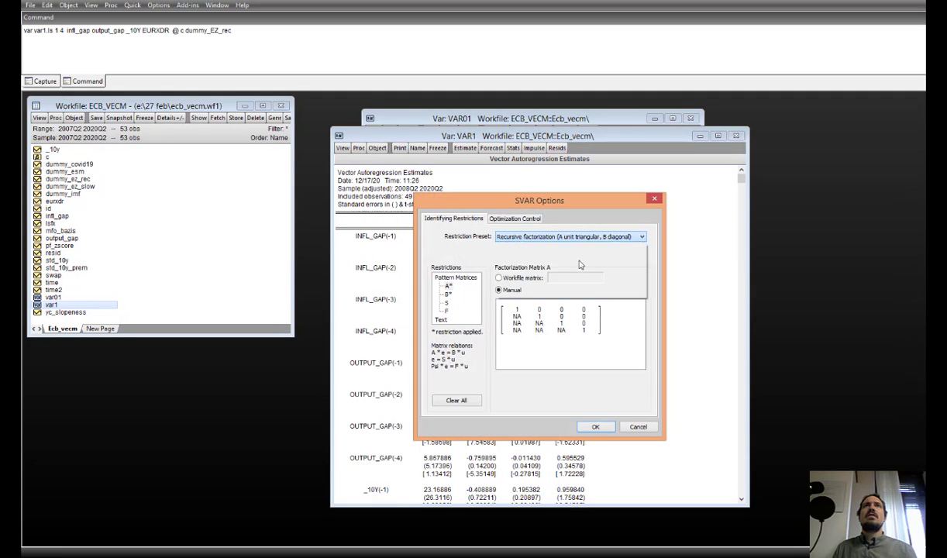
pyautogui.click(596, 427)
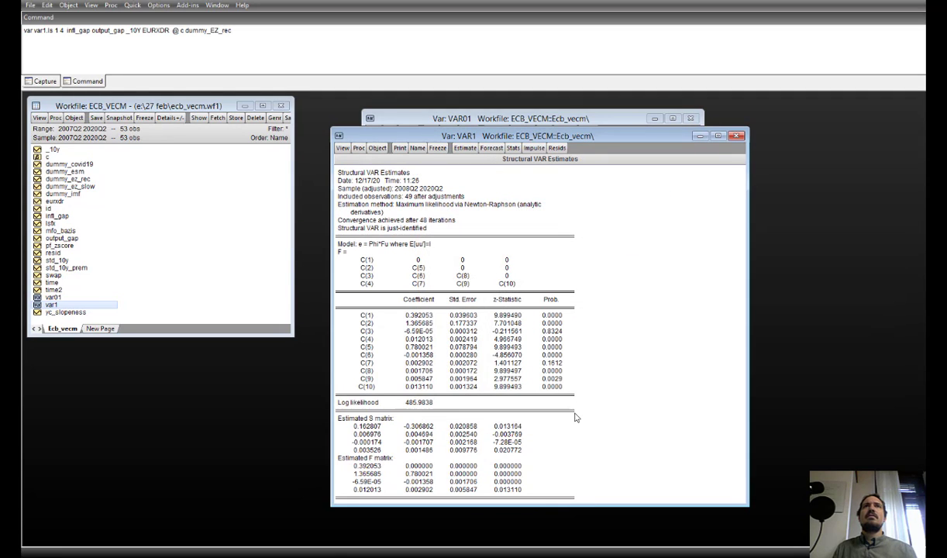
# Copy the var1.impulse line from Notepad into the EViews command window and try to run it with se=a.
pyautogui.hotkey('alt', 'Tab')
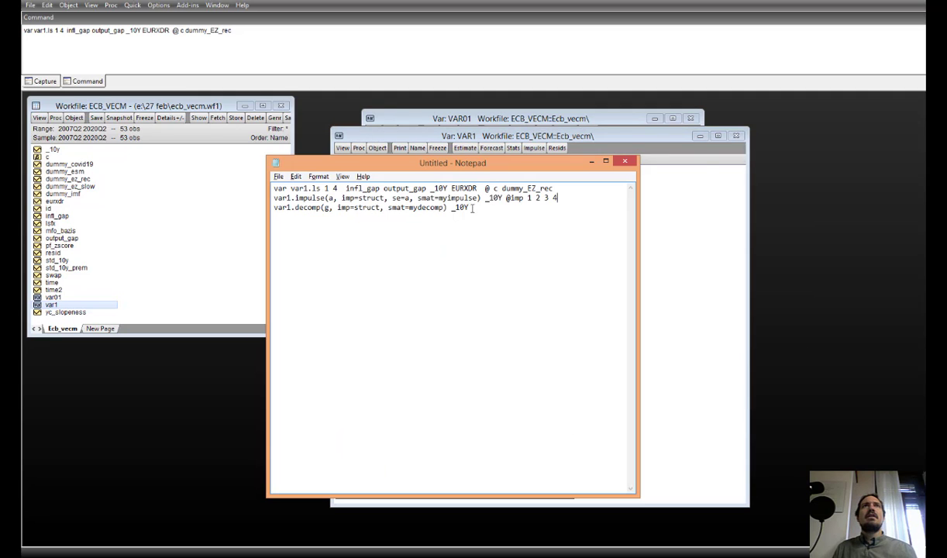
pyautogui.moveTo(558, 198); pyautogui.dragTo(259, 198)
pyautogui.hotkey('ctrl', 'c')
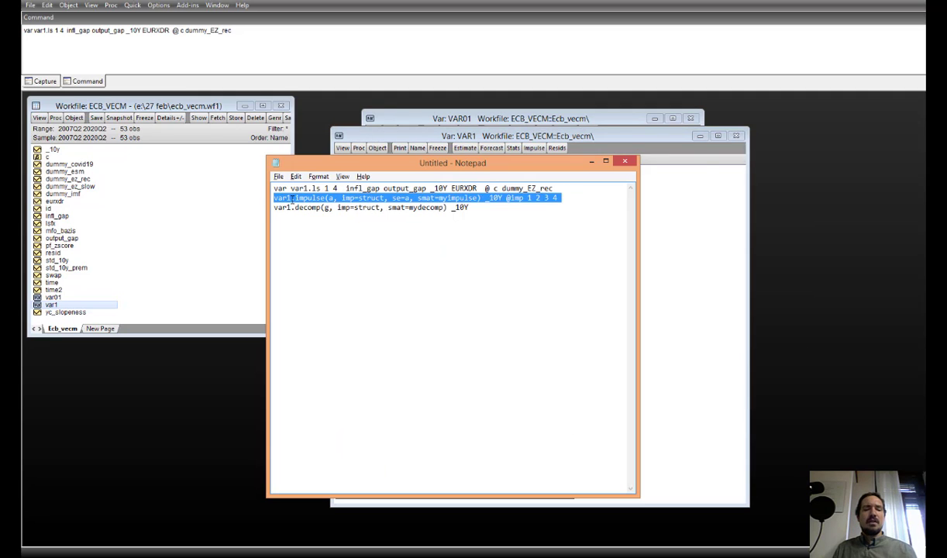
pyautogui.click(32, 43)
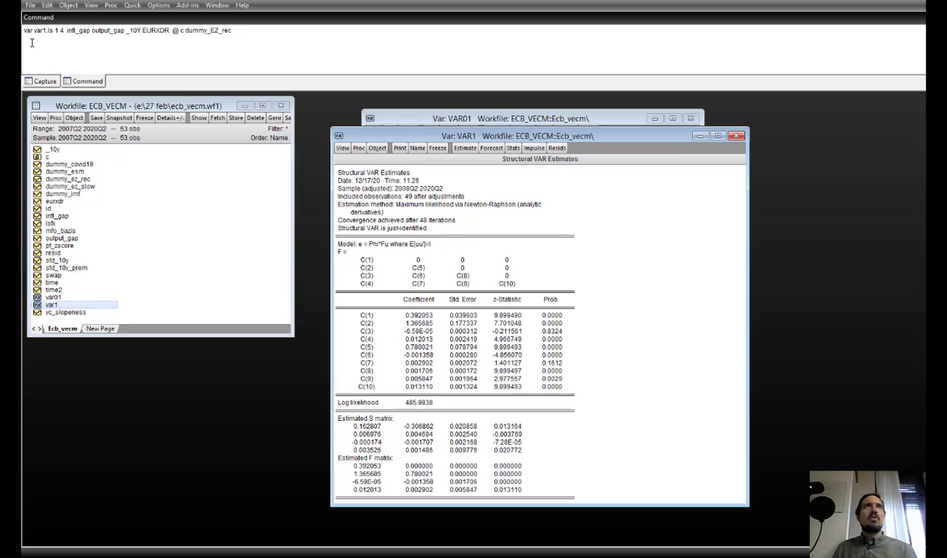
pyautogui.hotkey('ctrl', 'v')
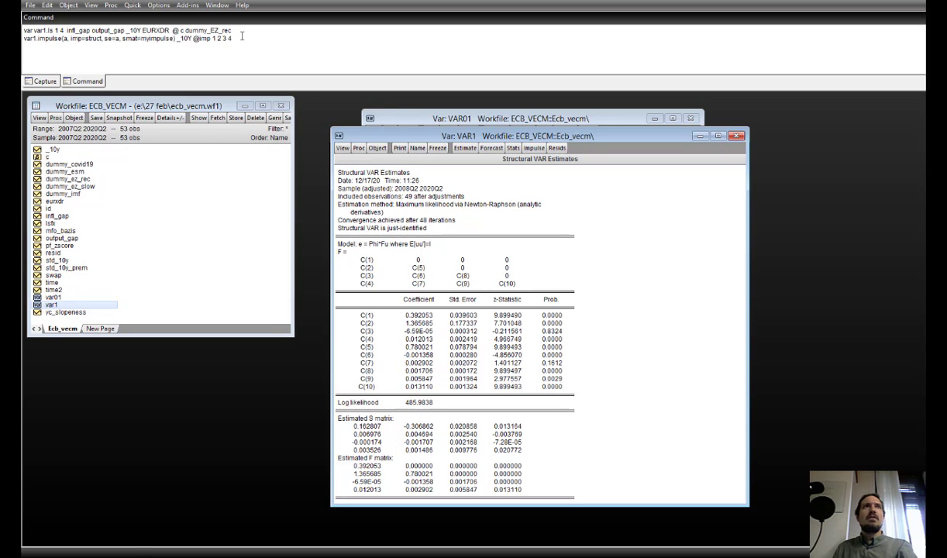
pyautogui.press('Return')
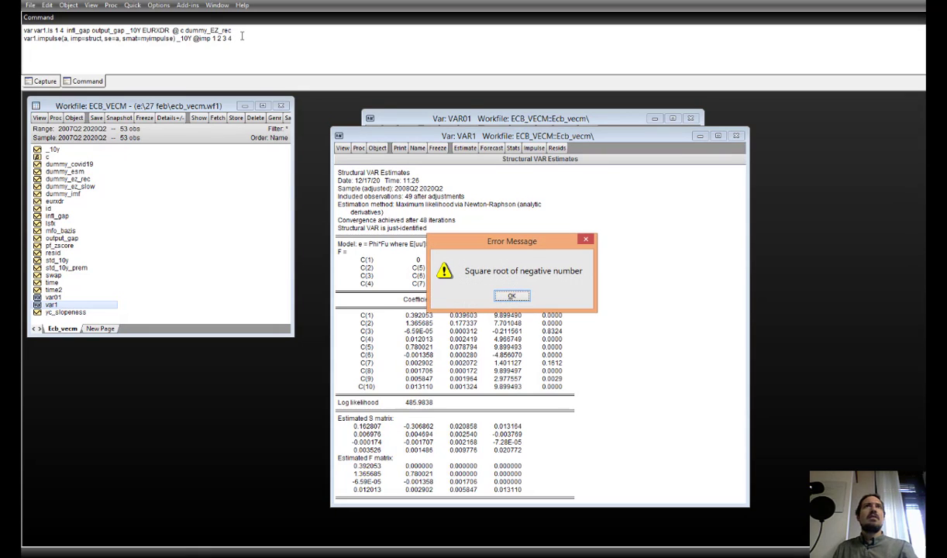
pyautogui.click(517, 297)
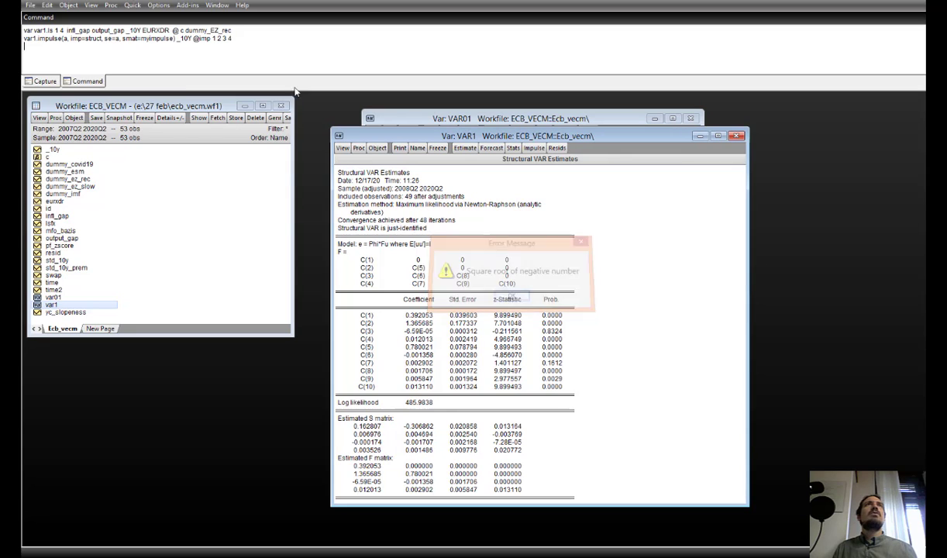
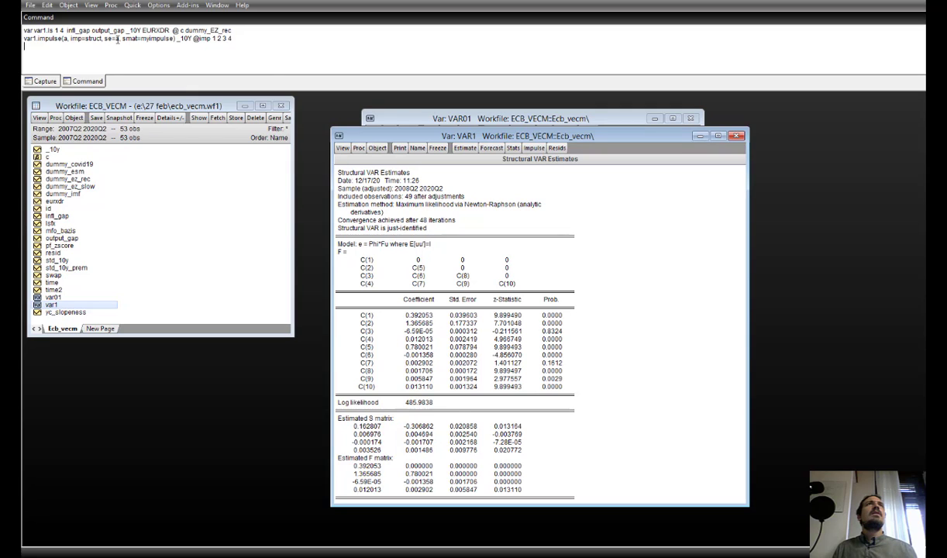
pyautogui.click(342, 148)
pyautogui.click(386, 287)
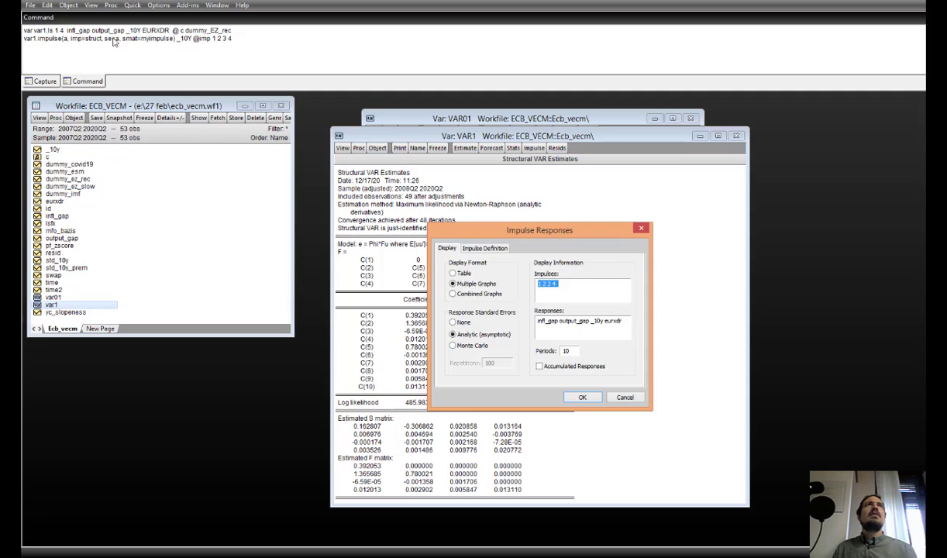
pyautogui.click(622, 396)
# Change the standard error option in the var1.impulse command to se=mc and run the command.
pyautogui.click(117, 38)
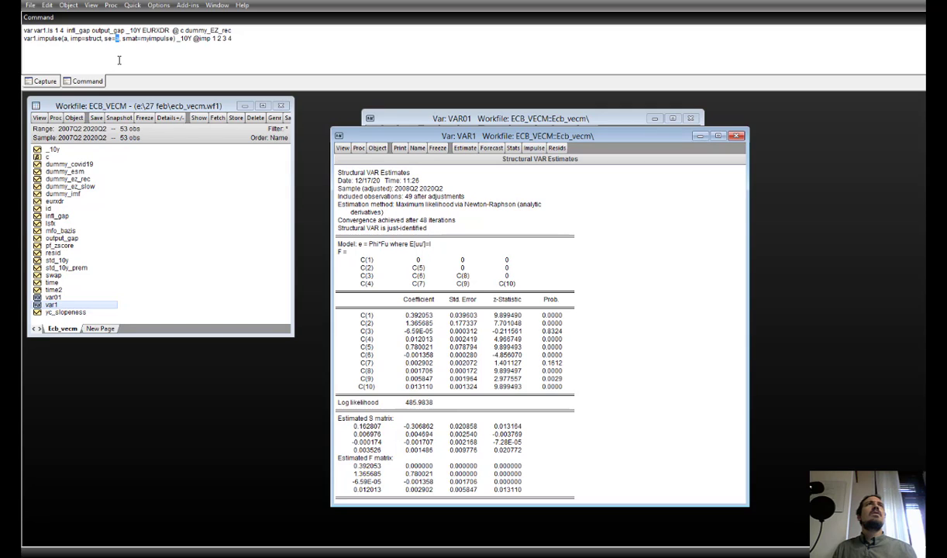
pyautogui.write('mc')
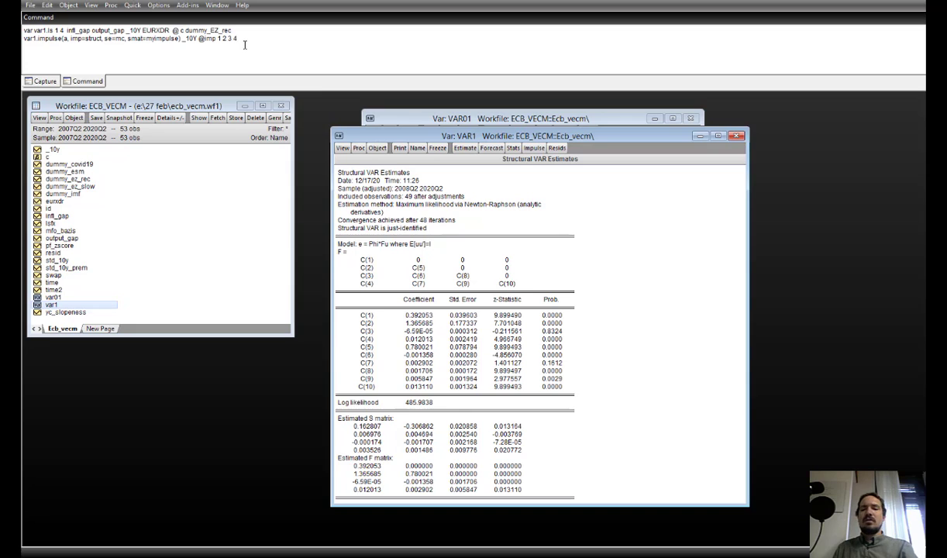
pyautogui.press('Return')
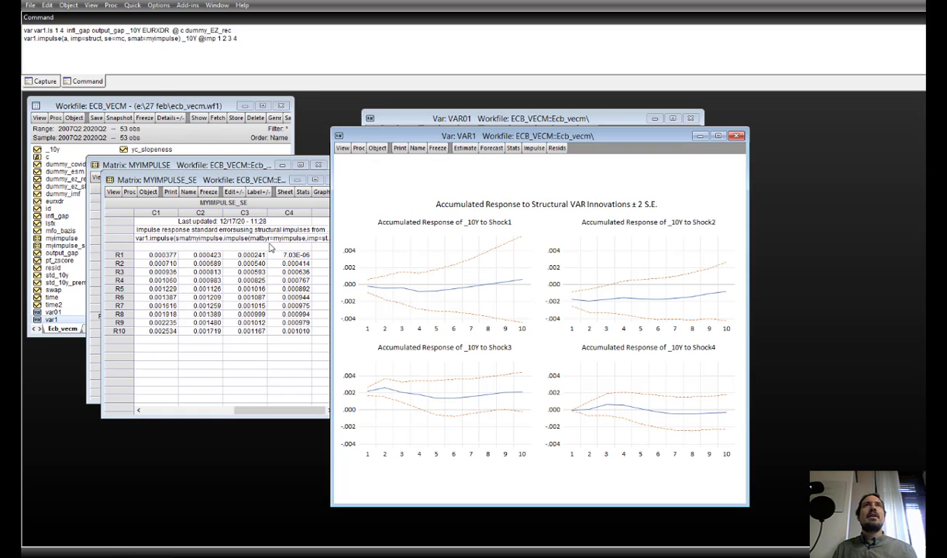
# Arrange the MYIMPULSE and MYIMPULSE_SE matrix windows apart and bring the VAR1 accumulated response graphs to the front.
pyautogui.moveTo(201, 179); pyautogui.dragTo(304, 225)
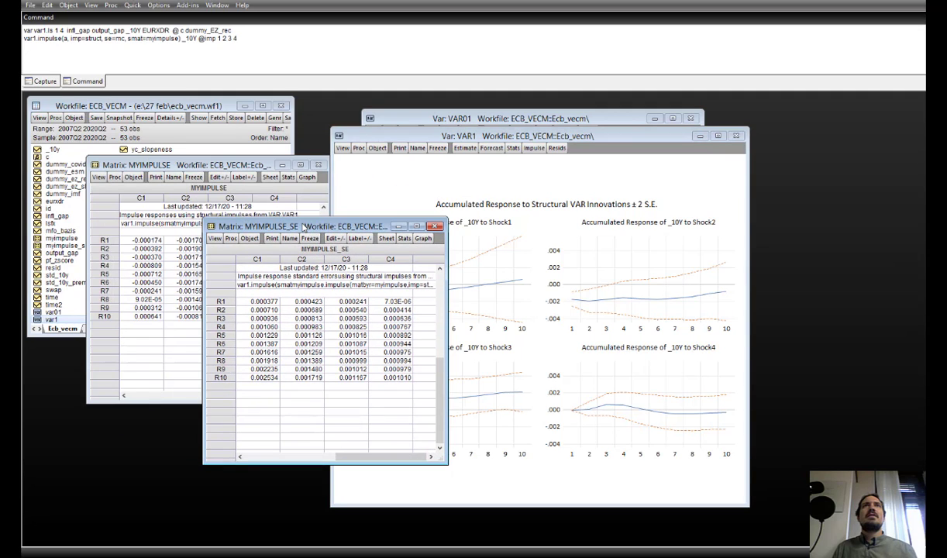
pyautogui.moveTo(200, 165); pyautogui.dragTo(148, 154)
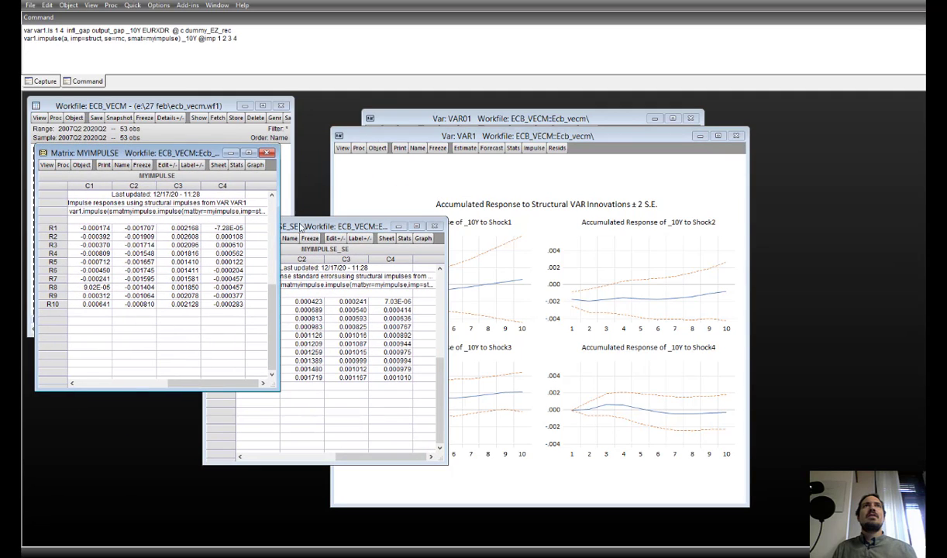
pyautogui.moveTo(300, 226); pyautogui.dragTo(381, 237)
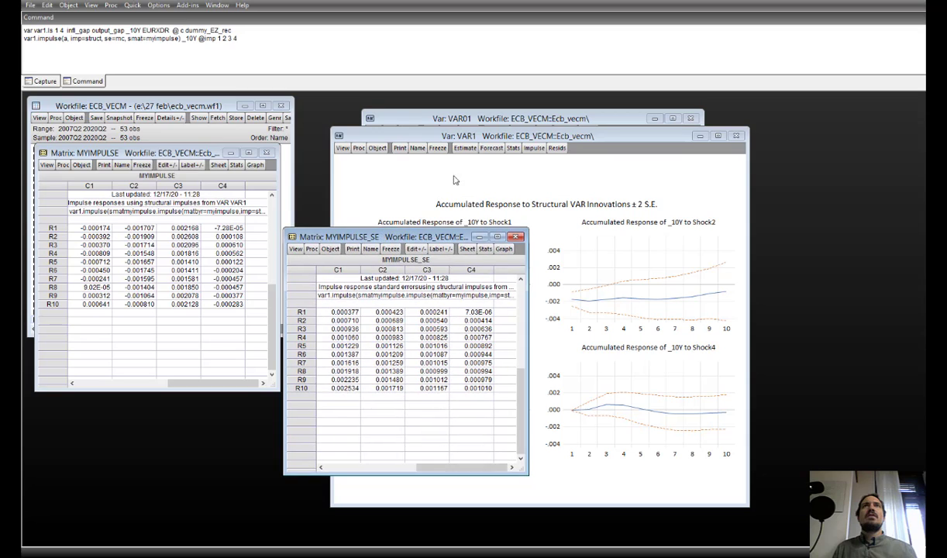
pyautogui.click(467, 136)
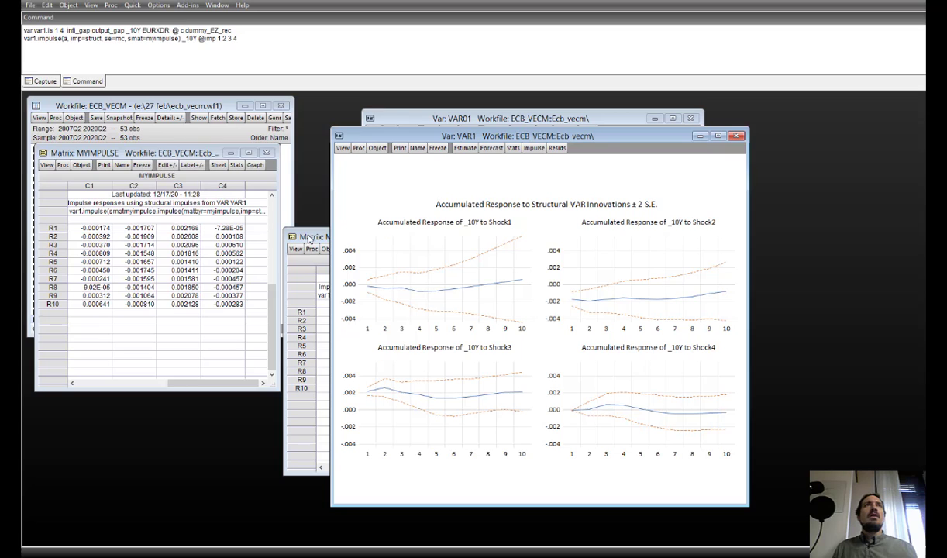
# Copy rows R1 to R10 of columns C1 to C4 from MYIMPULSE and paste them at AE10 on Excel's output_VAR sheet.
pyautogui.click(96, 244)
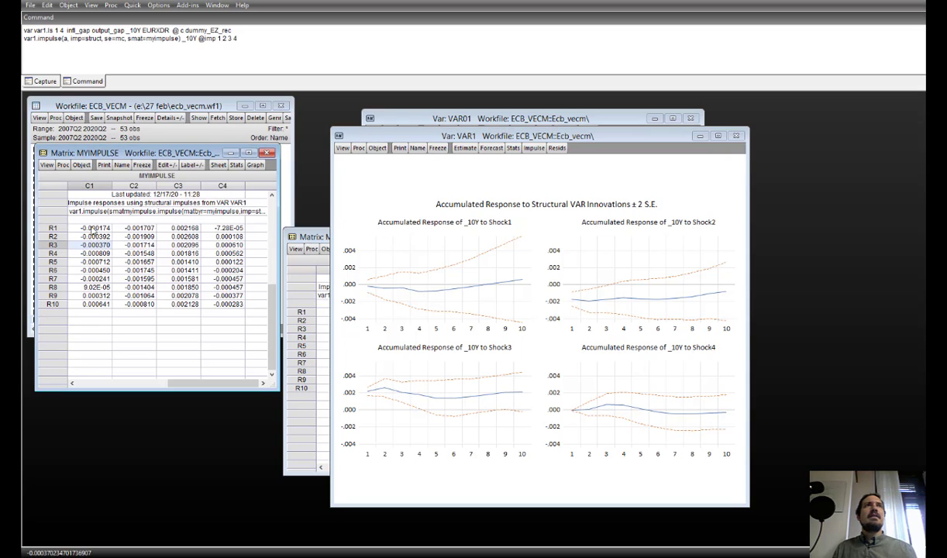
pyautogui.moveTo(89, 230); pyautogui.dragTo(241, 309)
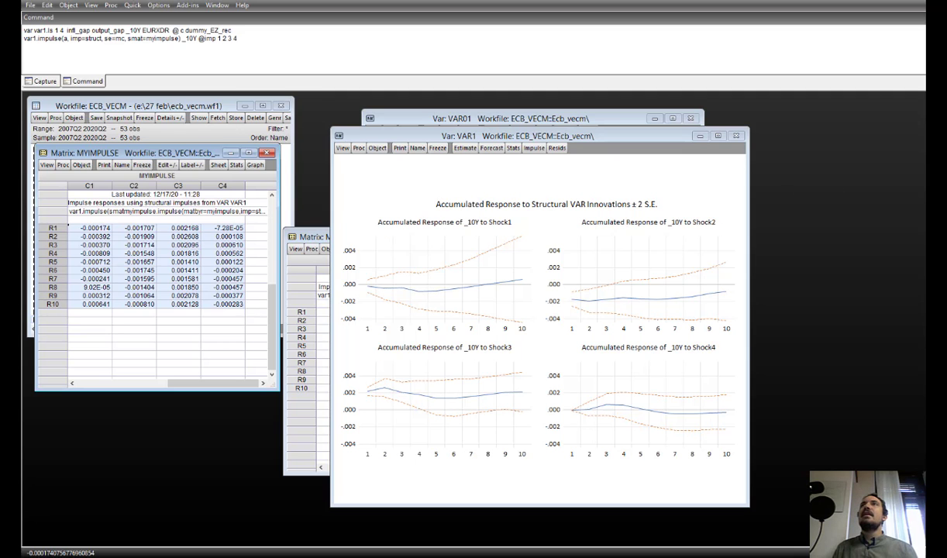
pyautogui.hotkey('alt', 'Tab')
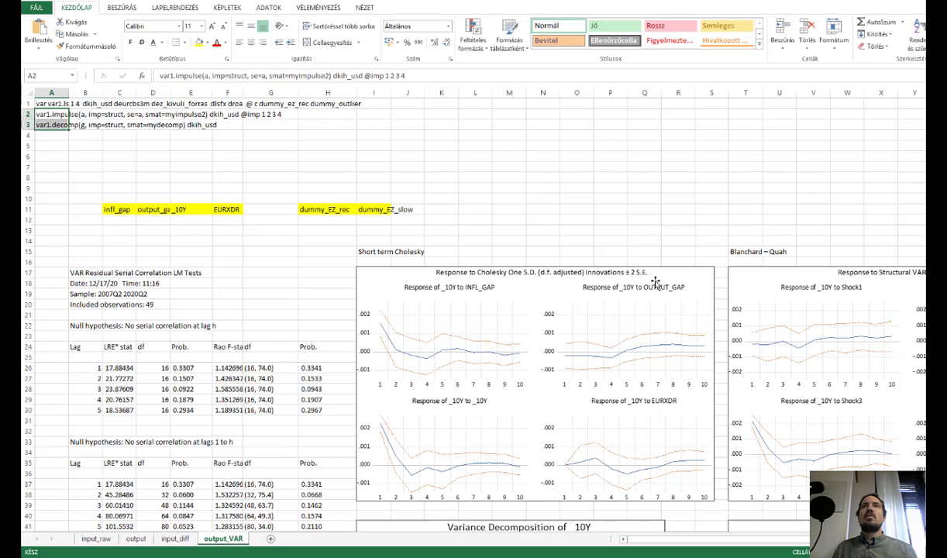
pyautogui.hscroll(3, 673, 519)
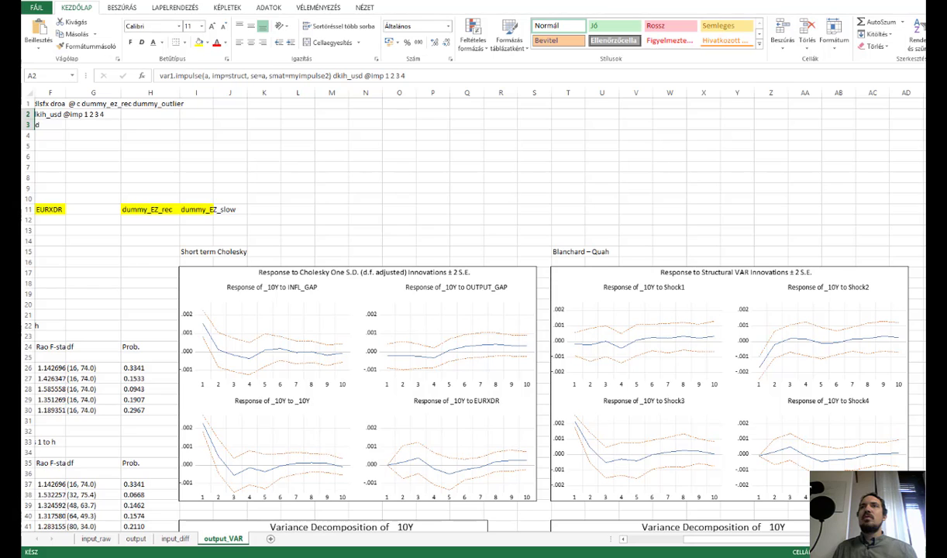
pyautogui.hscroll(4, 673, 516)
pyautogui.hscroll(3, 673, 515)
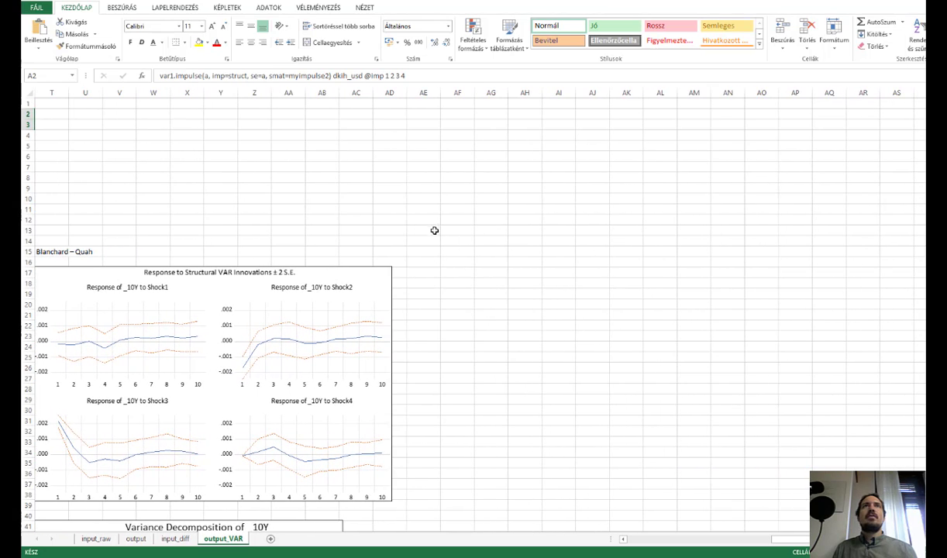
pyautogui.click(424, 200)
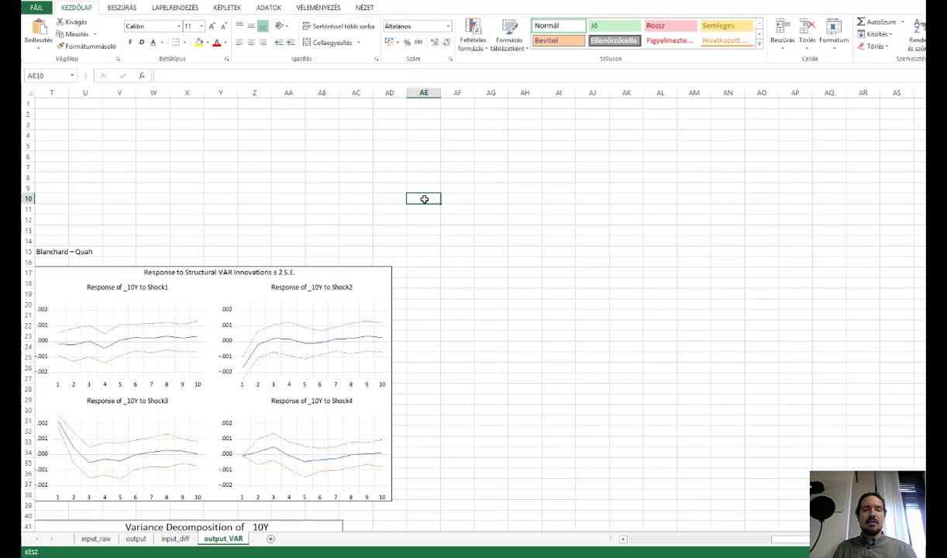
pyautogui.hotkey('ctrl', 'v')
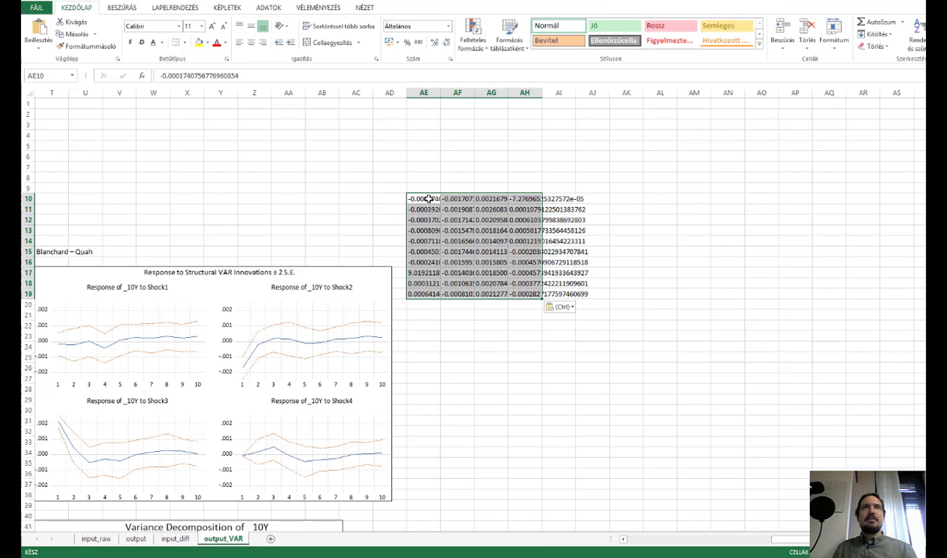
# Replace all decimal points with commas in the pasted impulse response values.
pyautogui.hotkey('ctrl', 'f')
pyautogui.click(390, 182)
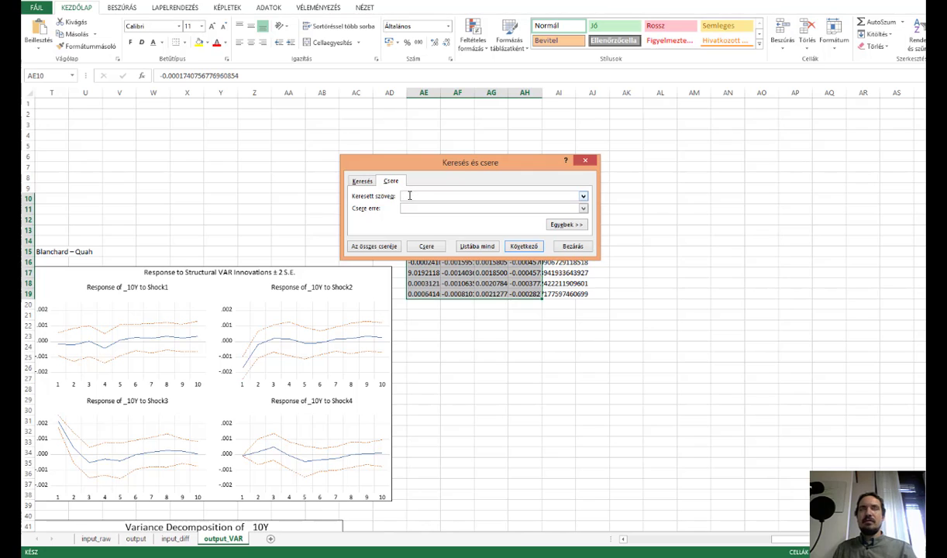
pyautogui.write(',')
pyautogui.click(374, 245)
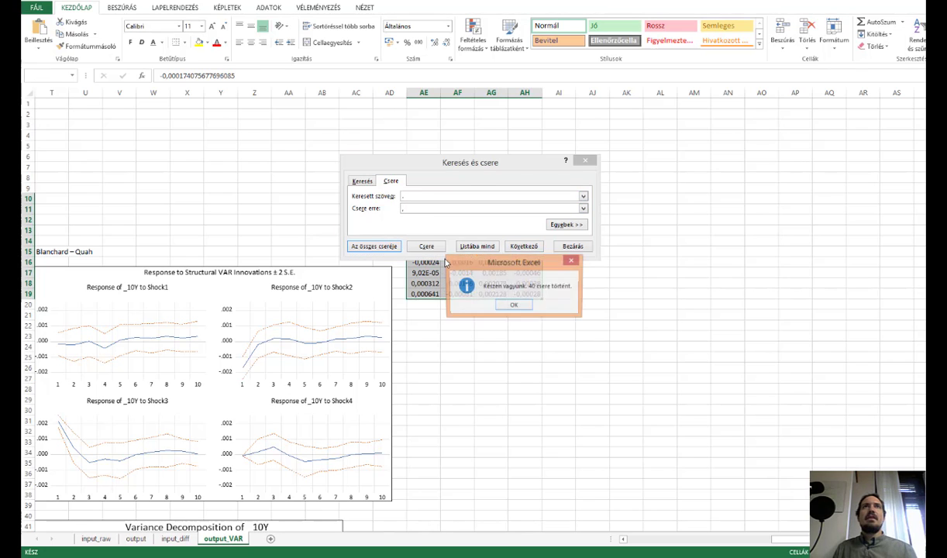
pyautogui.click(514, 305)
pyautogui.click(572, 246)
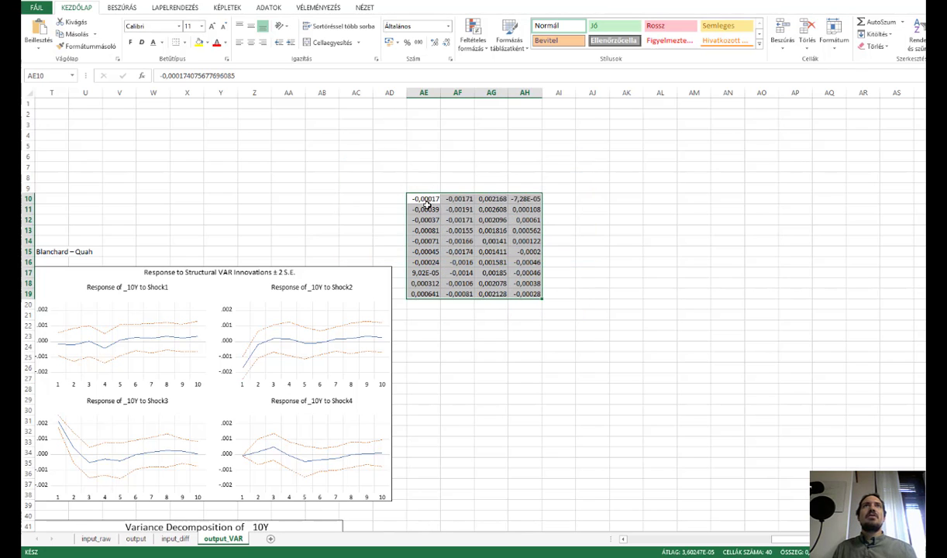
# Move the impulse response block to start at AF10 and enter the heading "median line" in AF8.
pyautogui.moveTo(415, 198); pyautogui.dragTo(451, 198)
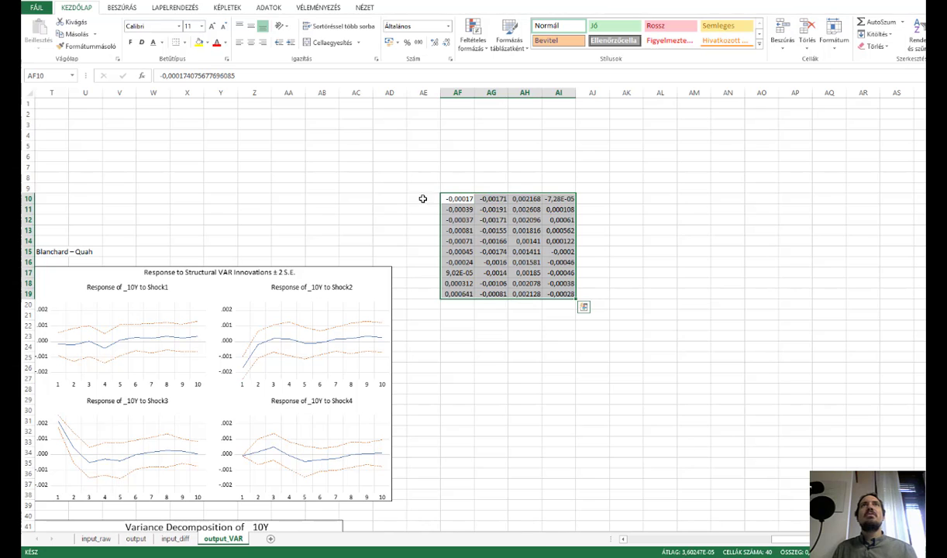
pyautogui.click(443, 189)
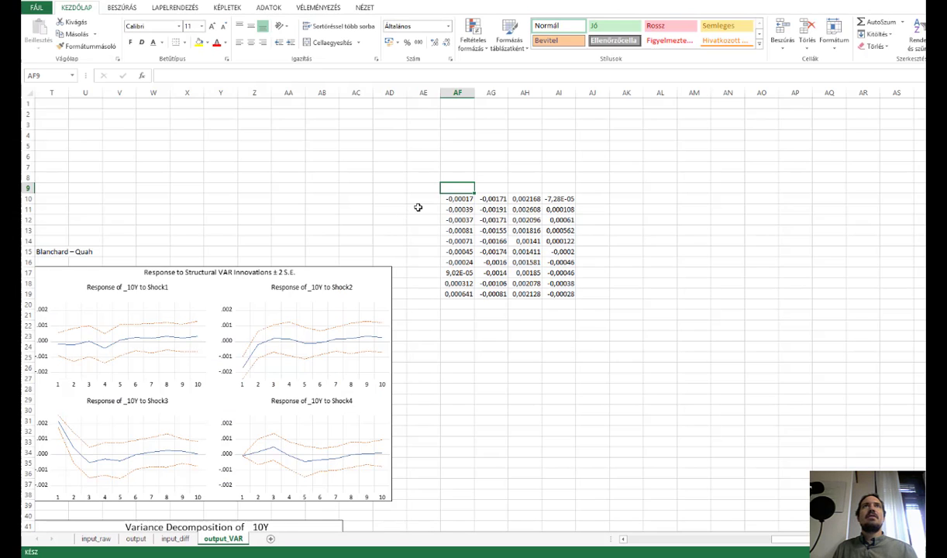
pyautogui.click(456, 176)
pyautogui.write('me')
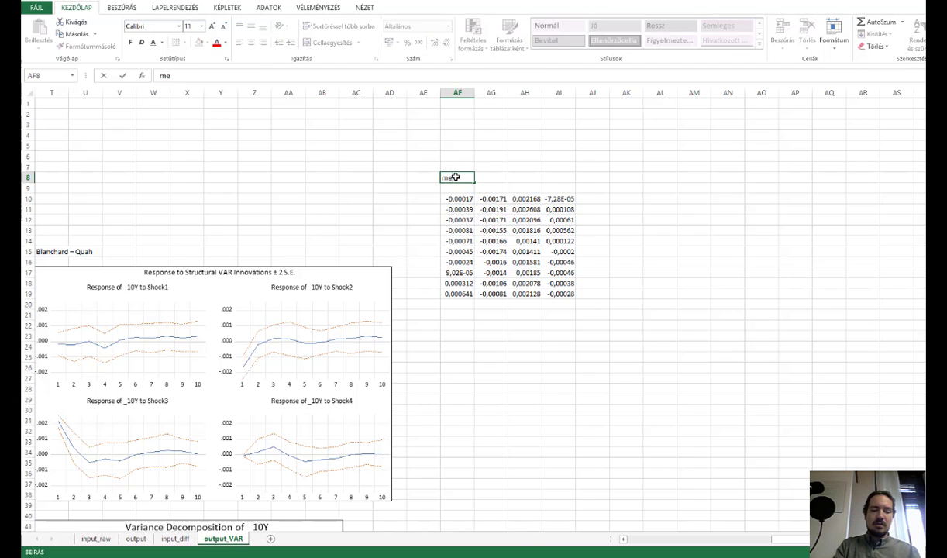
pyautogui.write('dian line')
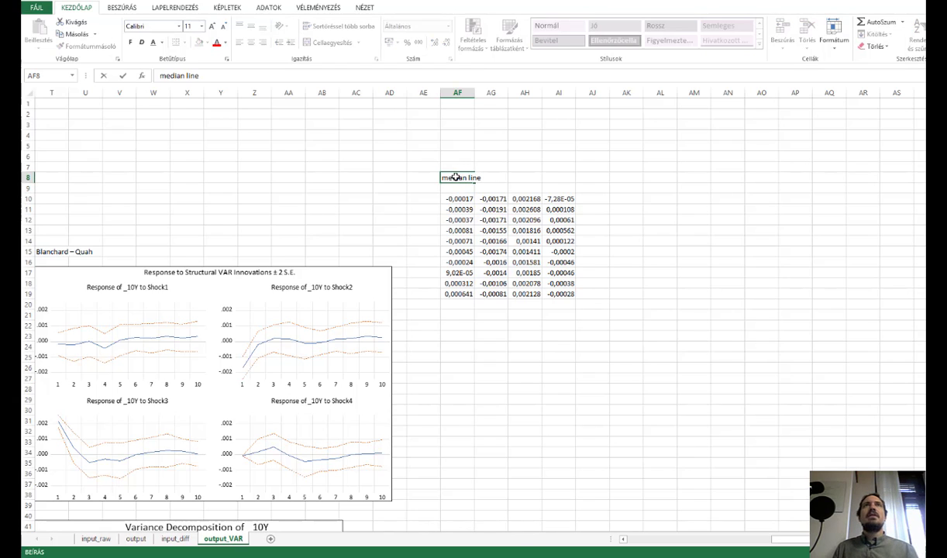
pyautogui.click(453, 186)
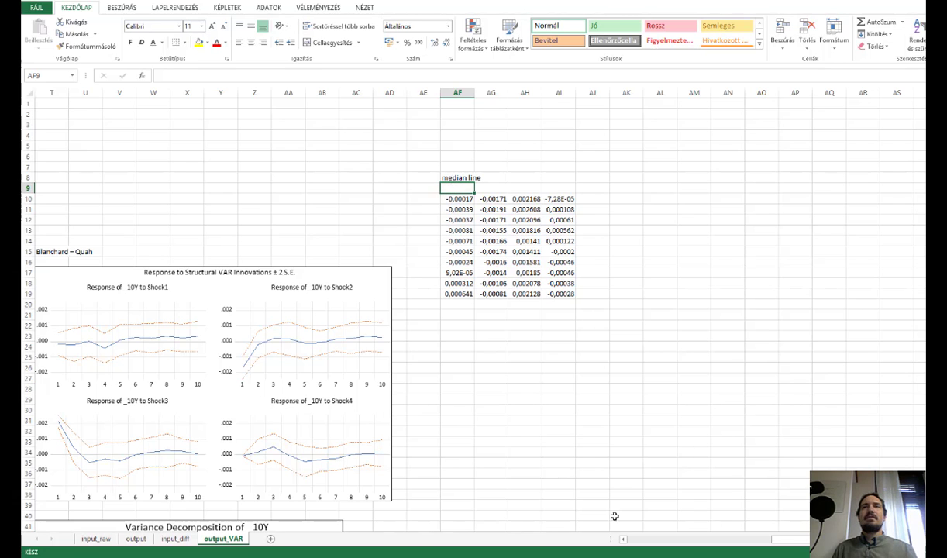
# Copy the variable names infl_gap, output_gap, _10Y and EURXDR from C11:F11 and paste them as column headings starting at AF9.
pyautogui.moveTo(795, 539); pyautogui.dragTo(655, 540)
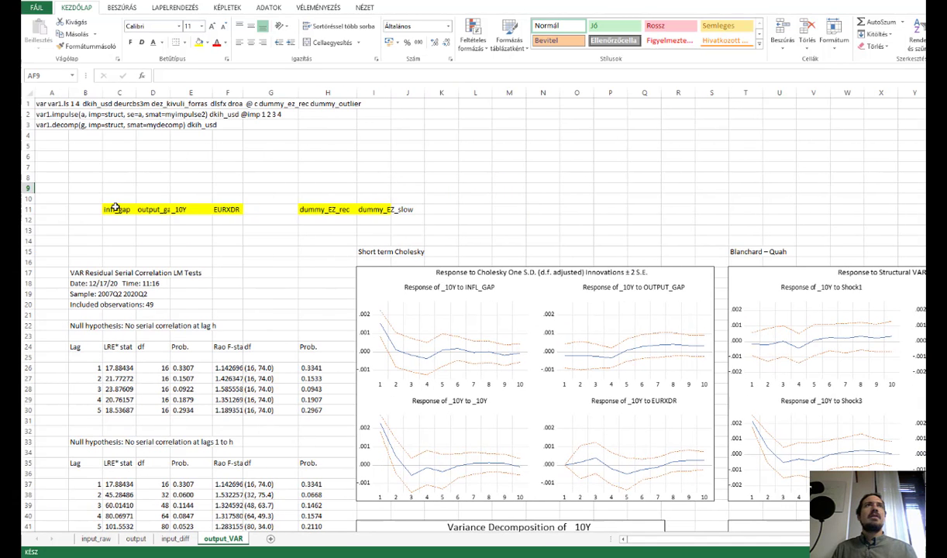
pyautogui.moveTo(117, 210); pyautogui.dragTo(233, 210)
pyautogui.hotkey('ctrl', 'c')
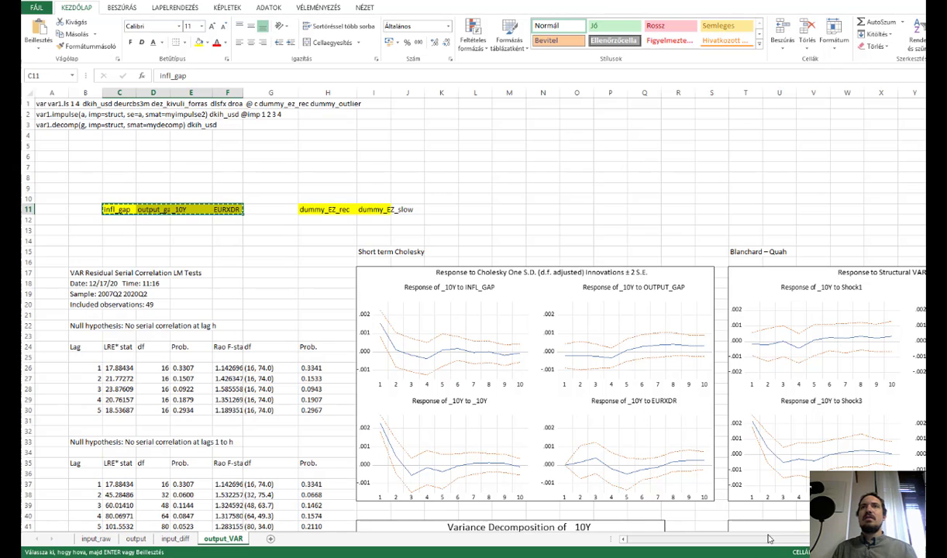
pyautogui.hscroll(4, 806, 193)
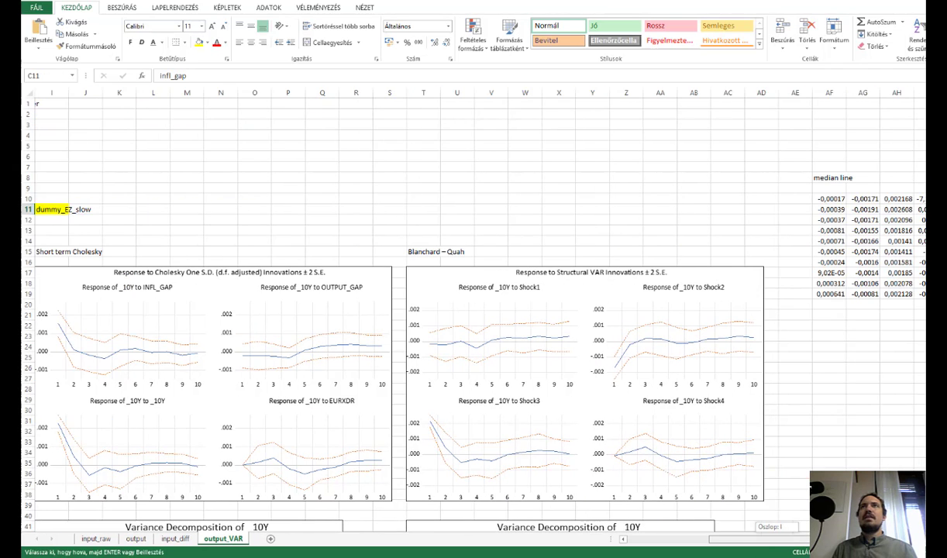
pyautogui.click(828, 188)
pyautogui.hotkey('ctrl', 'v')
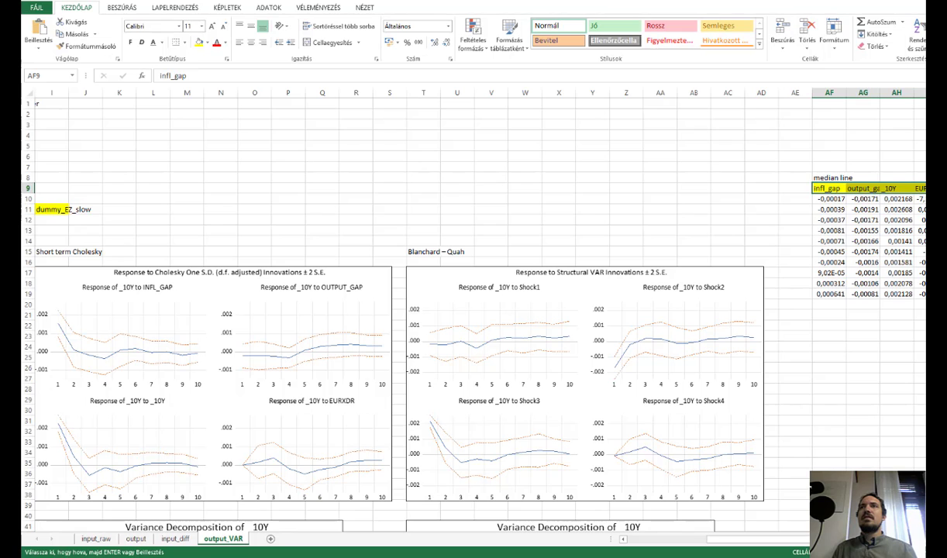
# Enter the title "Aggregated IRF" in AF6 above the median line block.
pyautogui.hscroll(3, 828, 188)
pyautogui.click(630, 156)
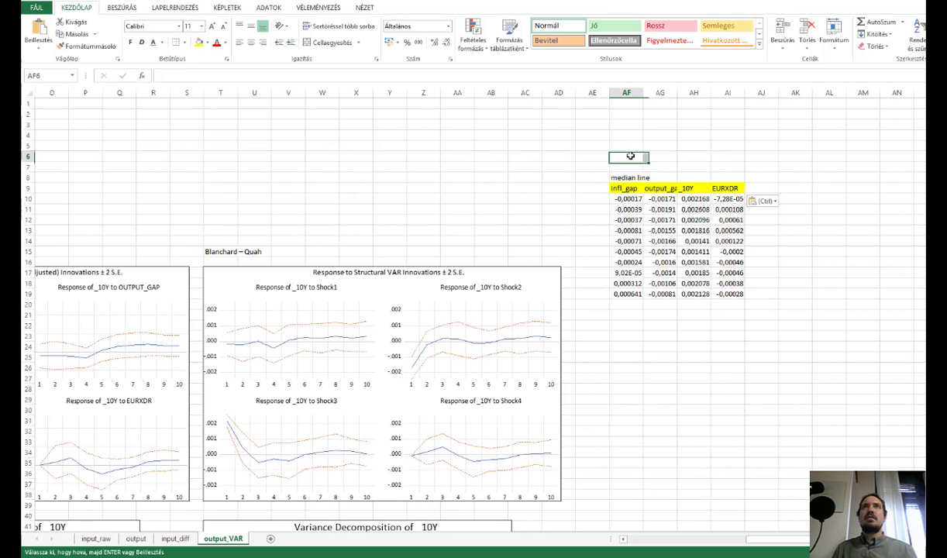
pyautogui.write('Aggr')
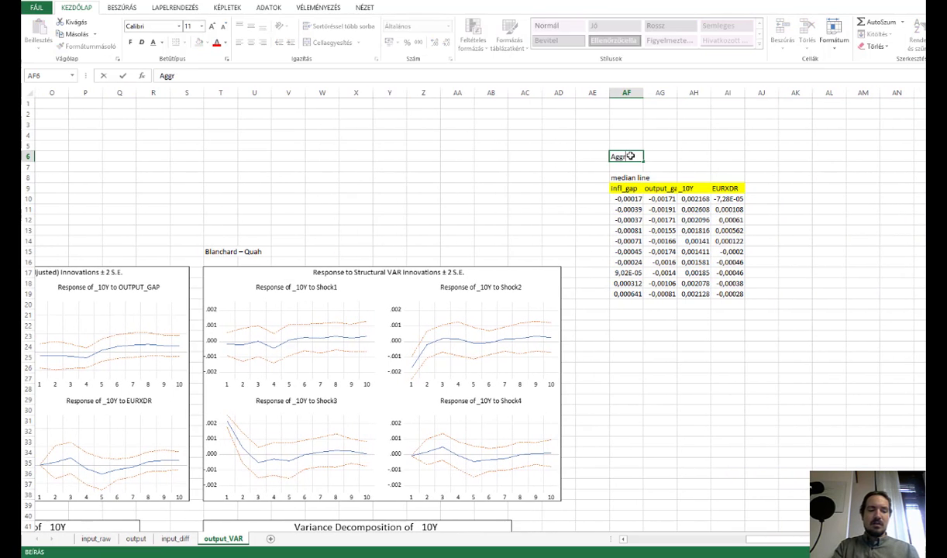
pyautogui.write('egated IR')
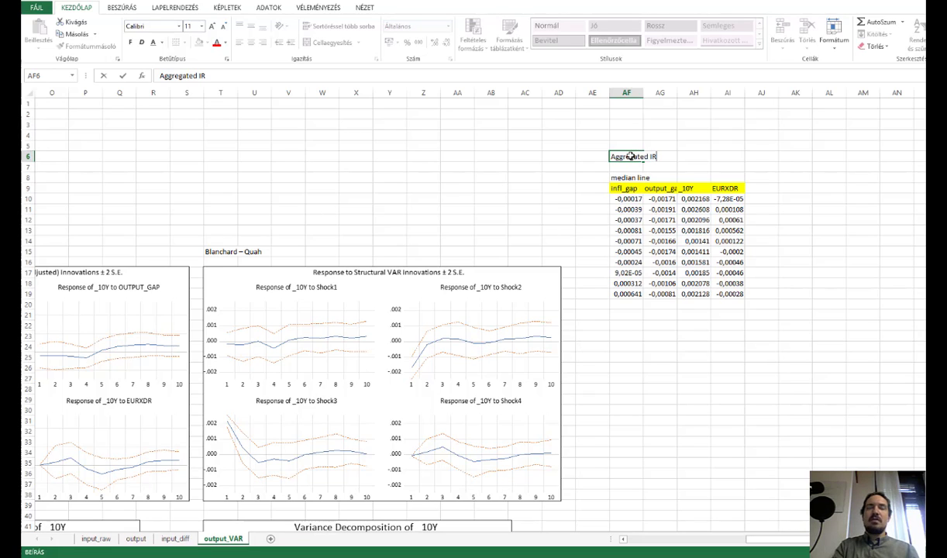
pyautogui.write('ated IRF')
pyautogui.press('Return')
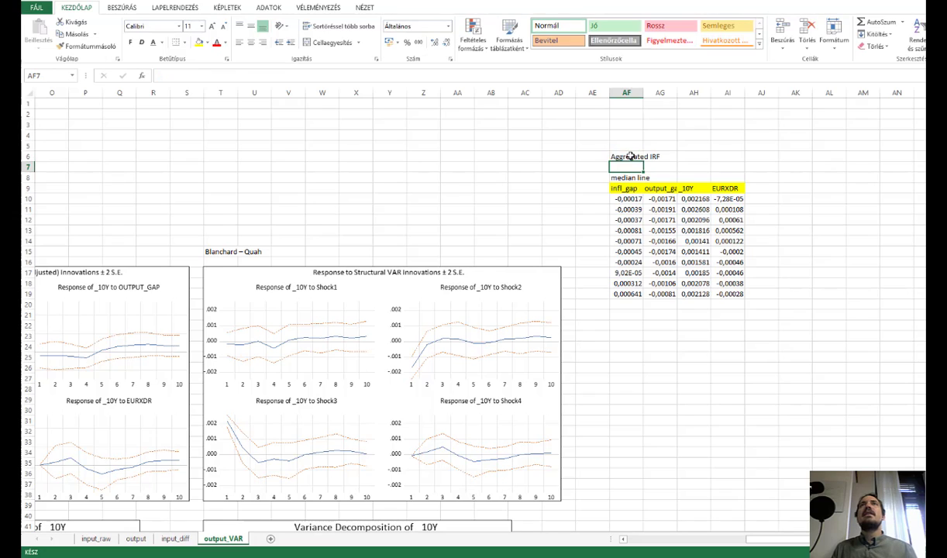
# Enter the heading "lag" in AE9 and fill AE10:AE19 with the series 1 to 10.
pyautogui.click(587, 187)
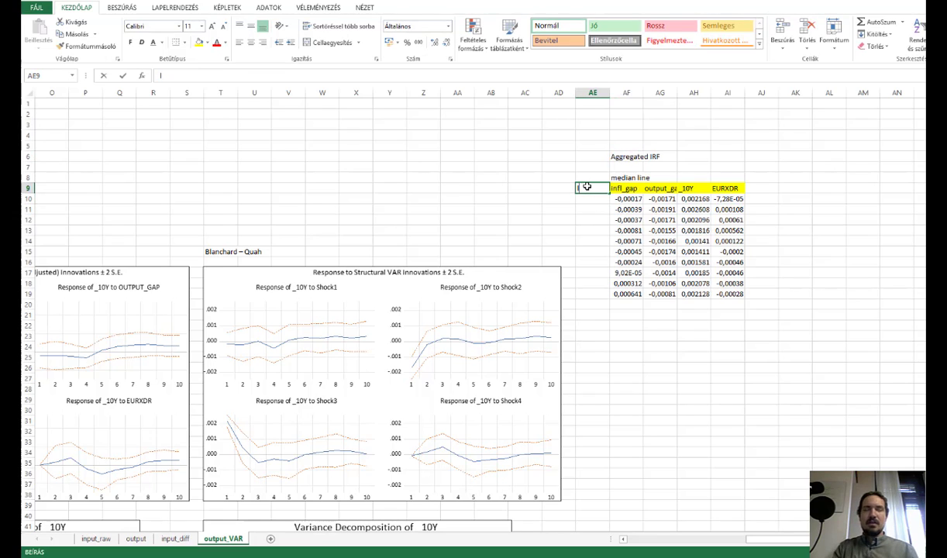
pyautogui.write('lag')
pyautogui.press('Return')
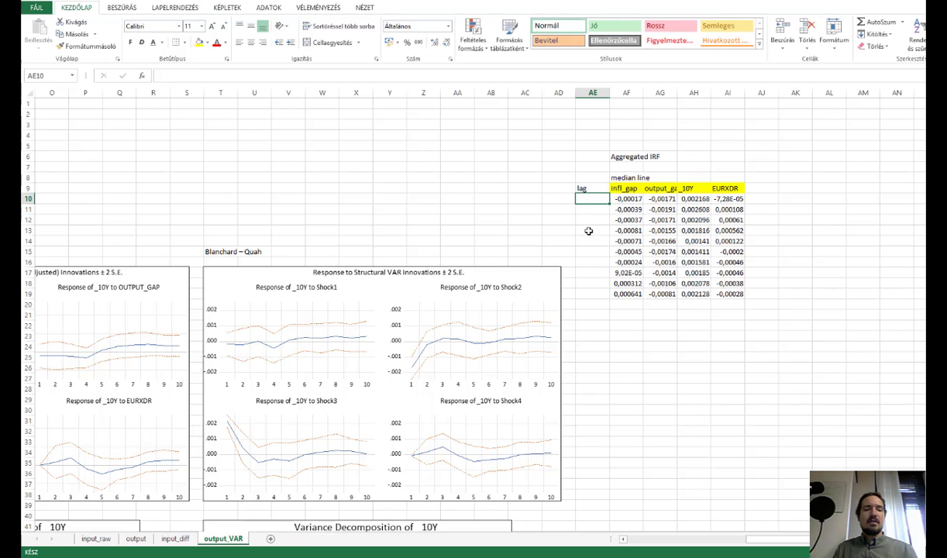
pyautogui.write('1')
pyautogui.press('Return')
pyautogui.write('2')
pyautogui.press('Return')
pyautogui.moveTo(591, 209); pyautogui.dragTo(608, 299)
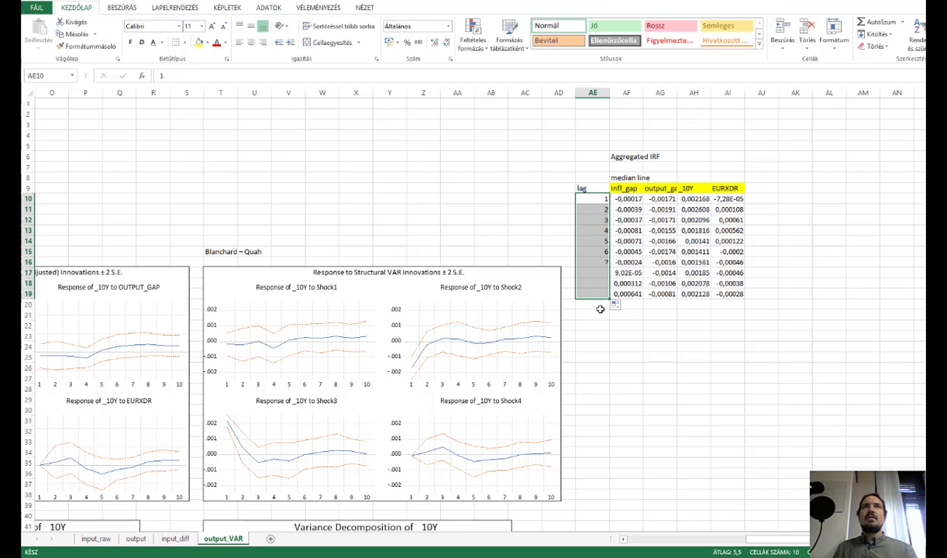
pyautogui.click(598, 331)
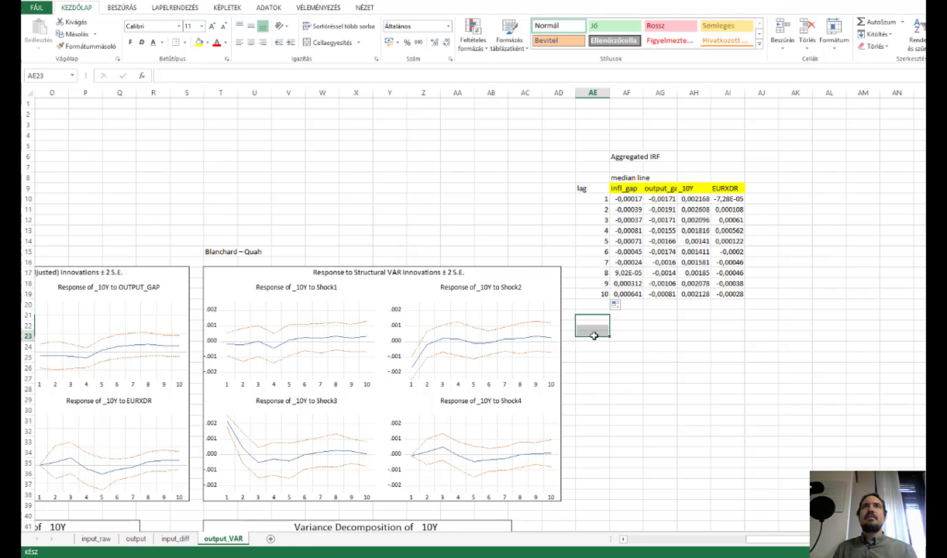
# Change the heading in AE9 to "period".
pyautogui.click(587, 189)
pyautogui.write('period')
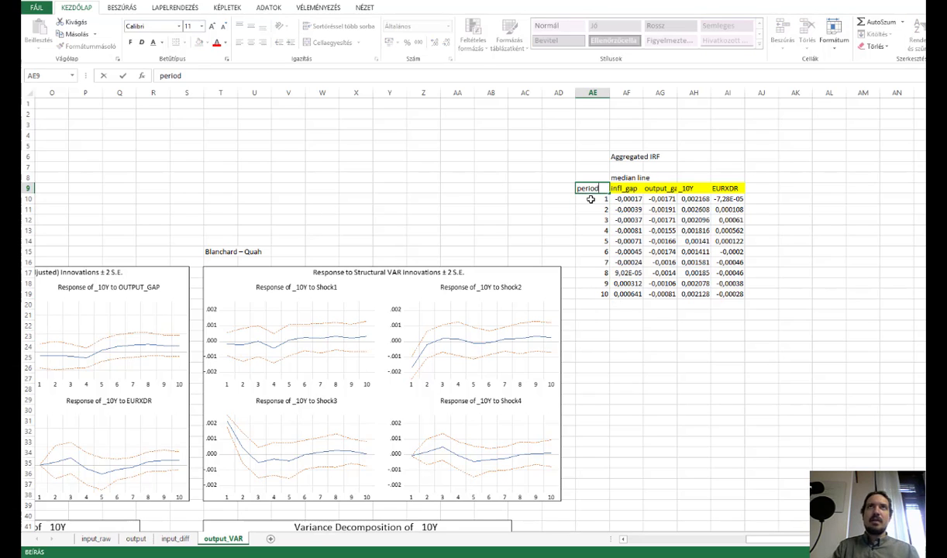
pyautogui.click(605, 326)
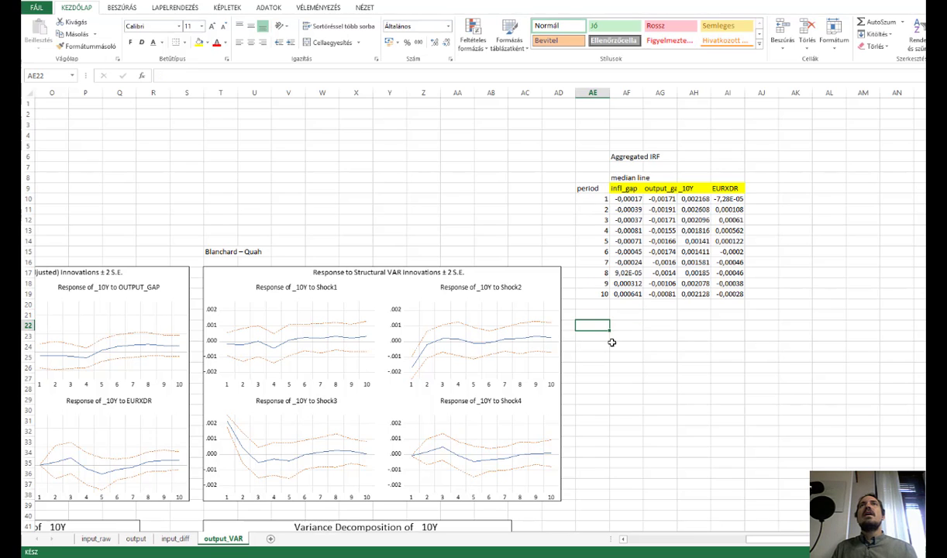
# Copy rows R1 to R10 of columns C1 to C4 from MYIMPULSE_SE in EViews and paste them at AK10 in Excel.
pyautogui.hotkey('alt', 'Tab')
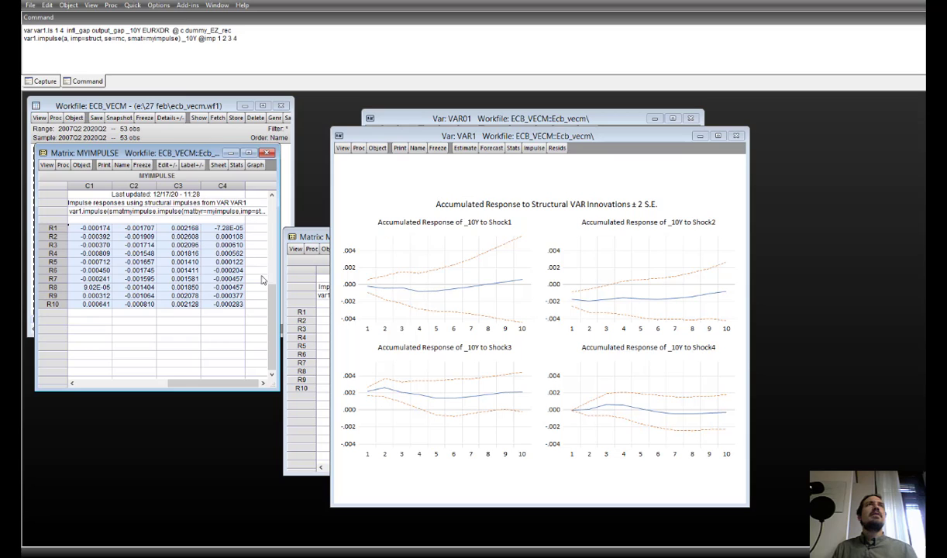
pyautogui.click(302, 237)
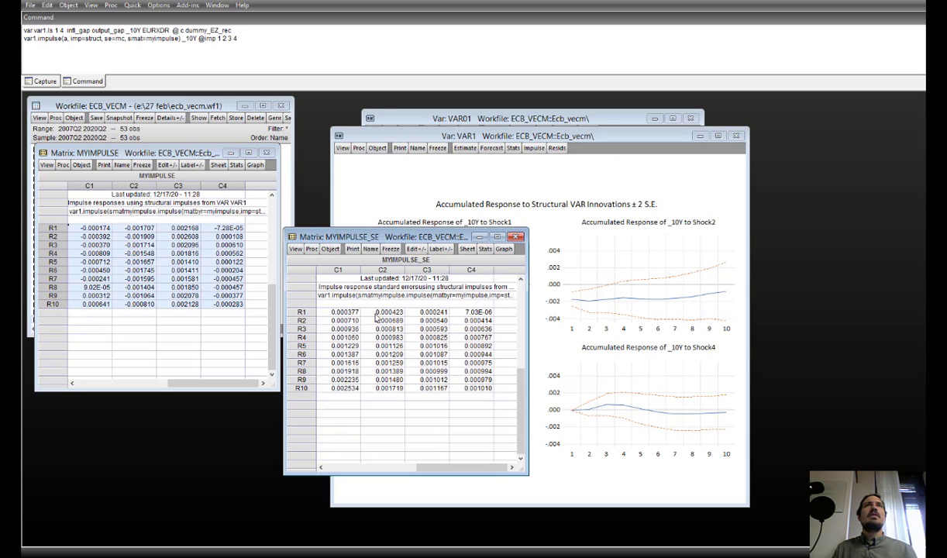
pyautogui.moveTo(345, 313); pyautogui.dragTo(482, 397)
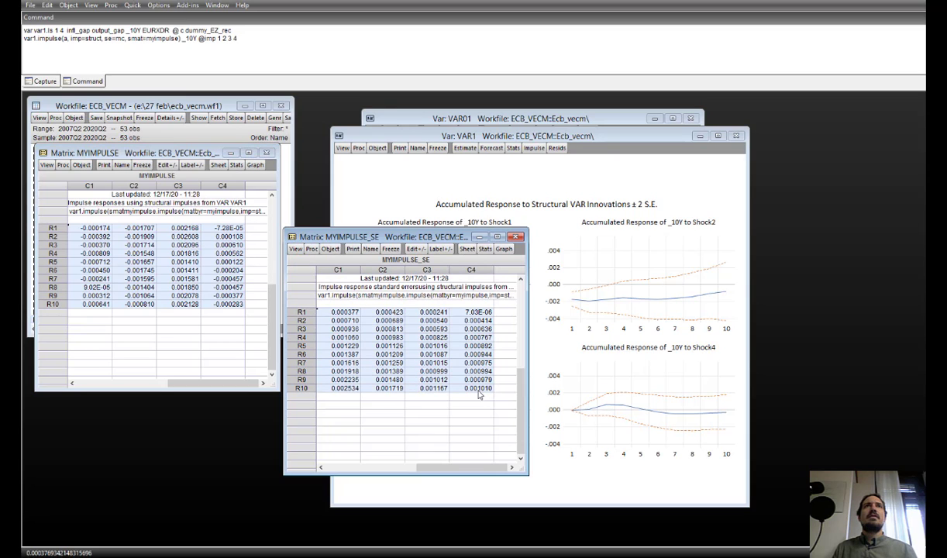
pyautogui.hotkey('alt', 'Tab')
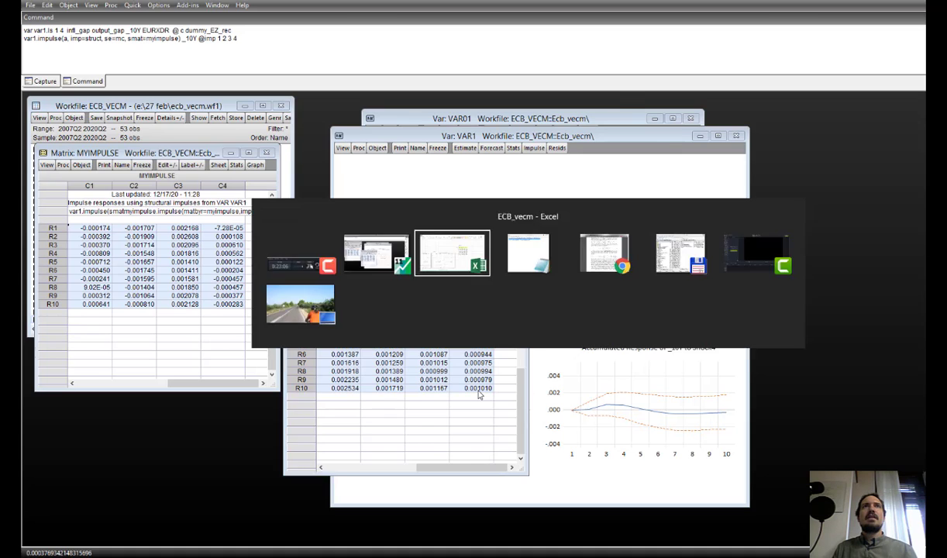
pyautogui.click(802, 199)
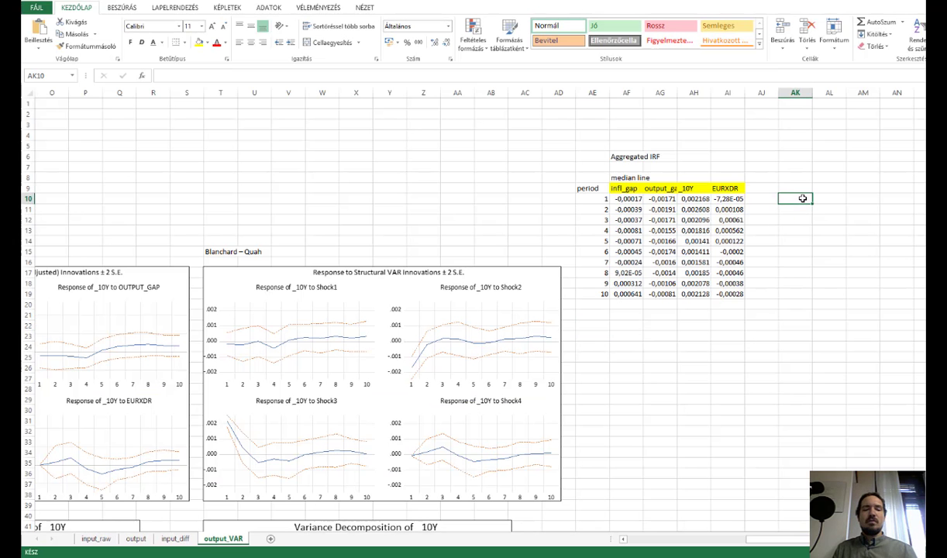
pyautogui.hotkey('ctrl', 'v')
# Replace all decimal points with commas in the pasted standard error values.
pyautogui.hotkey('ctrl', 'f')
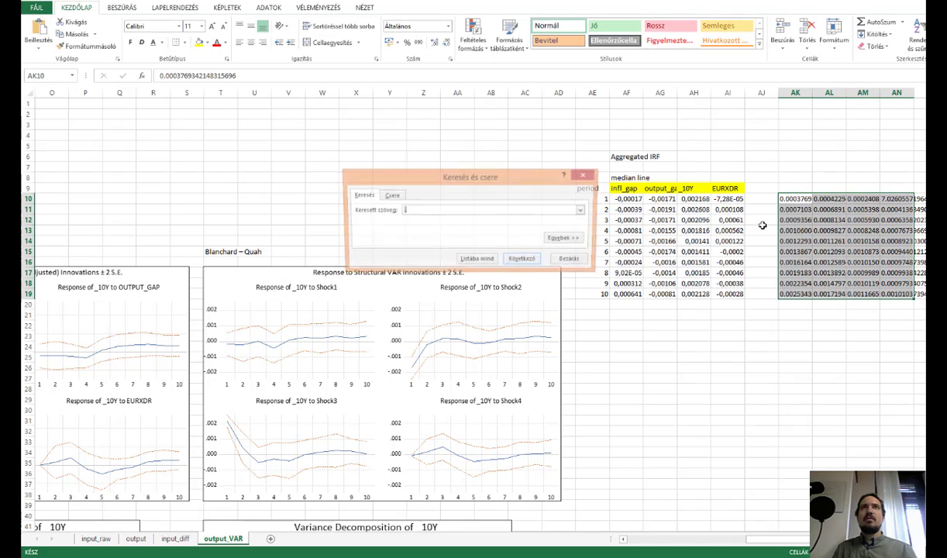
pyautogui.write('.')
pyautogui.click(391, 196)
pyautogui.write(',')
pyautogui.click(376, 261)
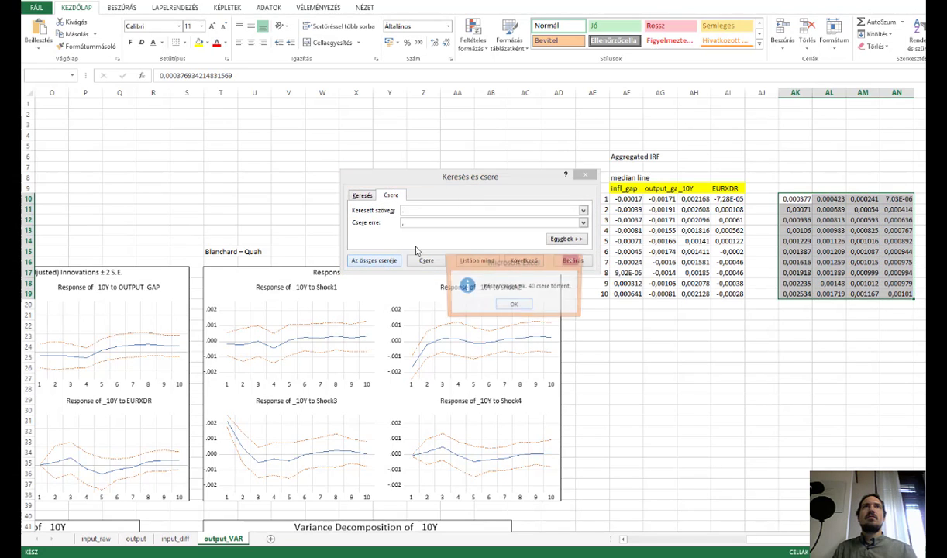
pyautogui.click(509, 302)
pyautogui.click(574, 261)
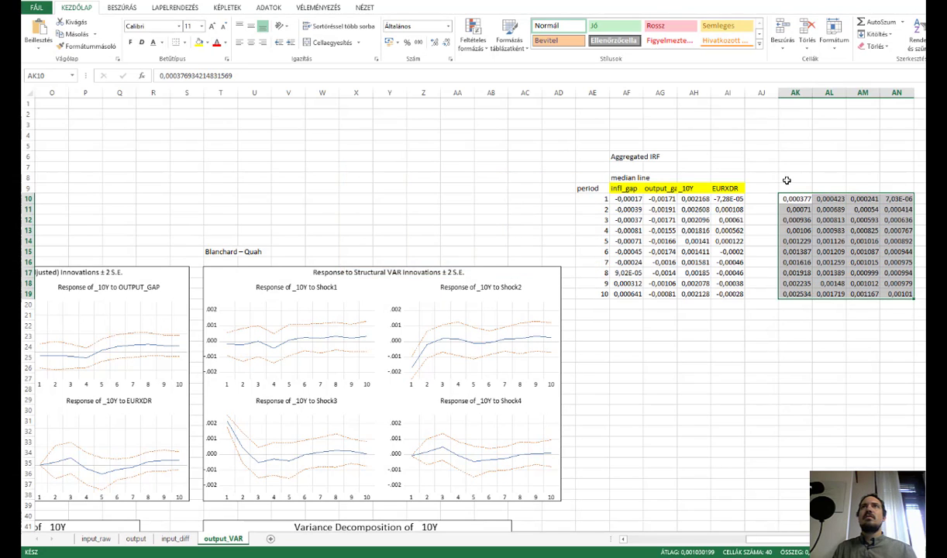
# Enter the heading "SE" in AK8 above the standard error block.
pyautogui.click(792, 178)
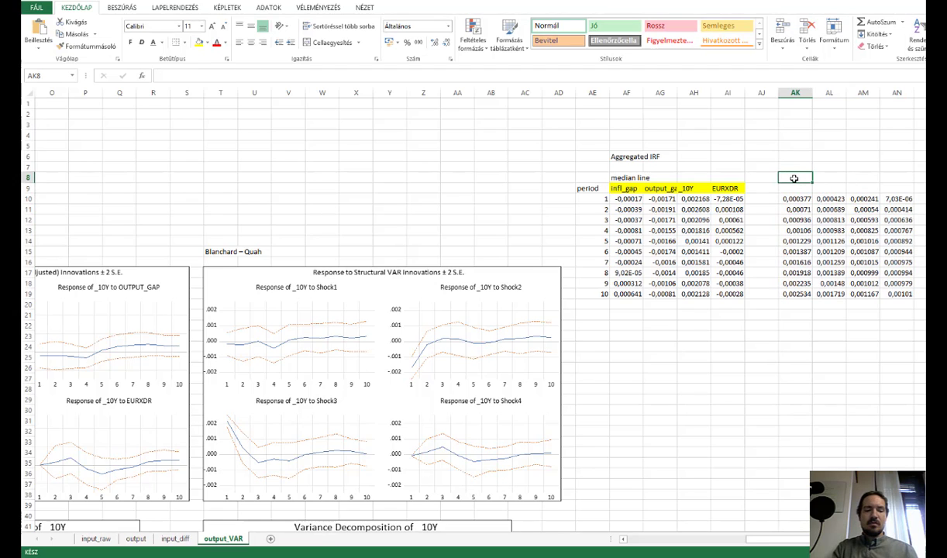
pyautogui.write('SE')
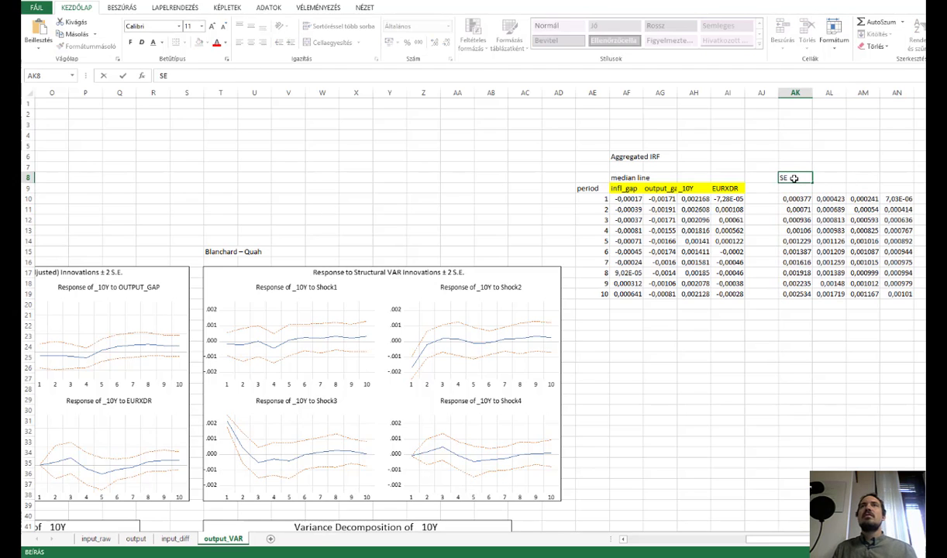
pyautogui.click(682, 335)
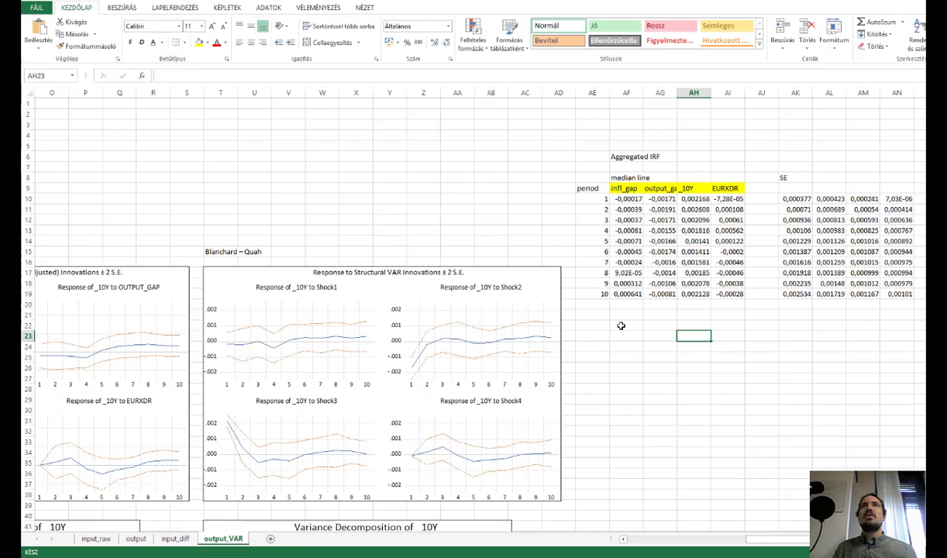
# Enter the label "-1 S.E.", including its quotation marks, in AF22 and copy it to AG22, AH22 and AI22.
pyautogui.click(621, 326)
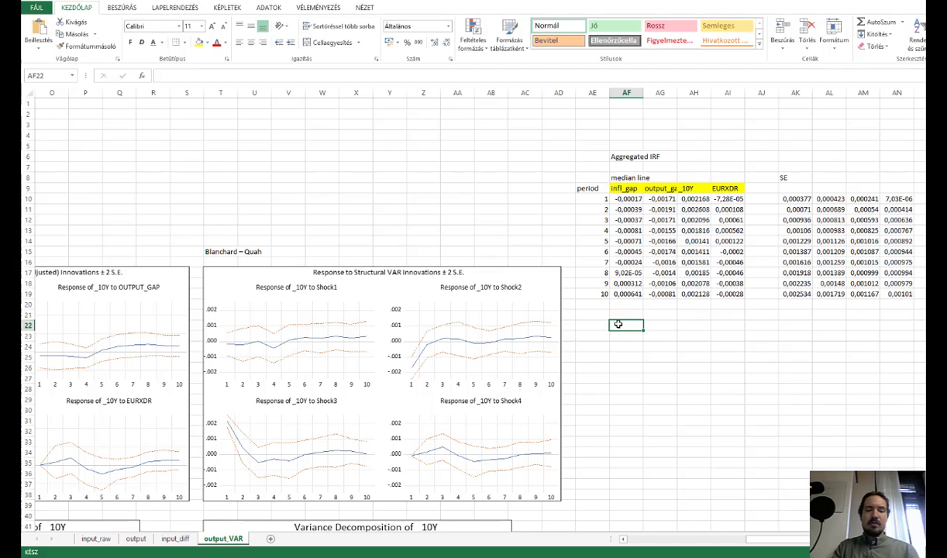
pyautogui.write('"-1 S.E.')
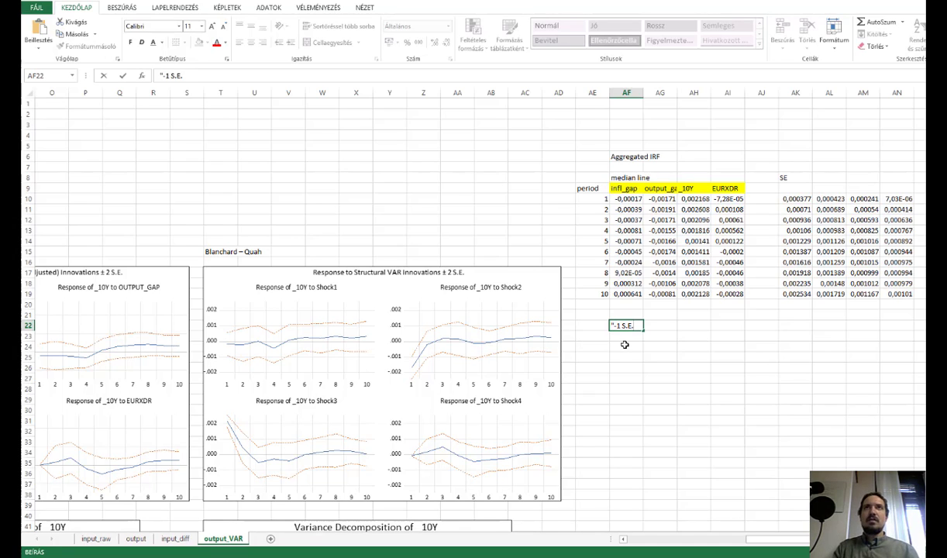
pyautogui.press('Return')
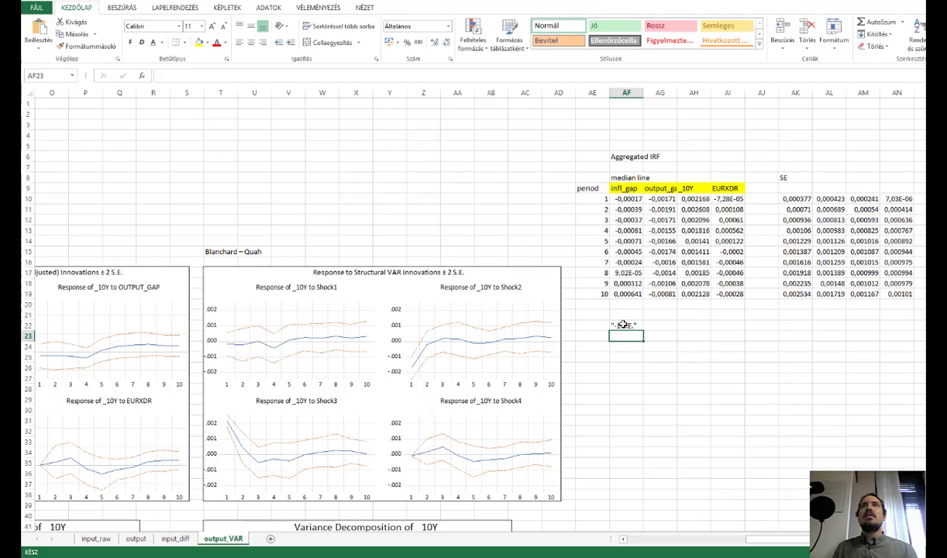
pyautogui.click(624, 325)
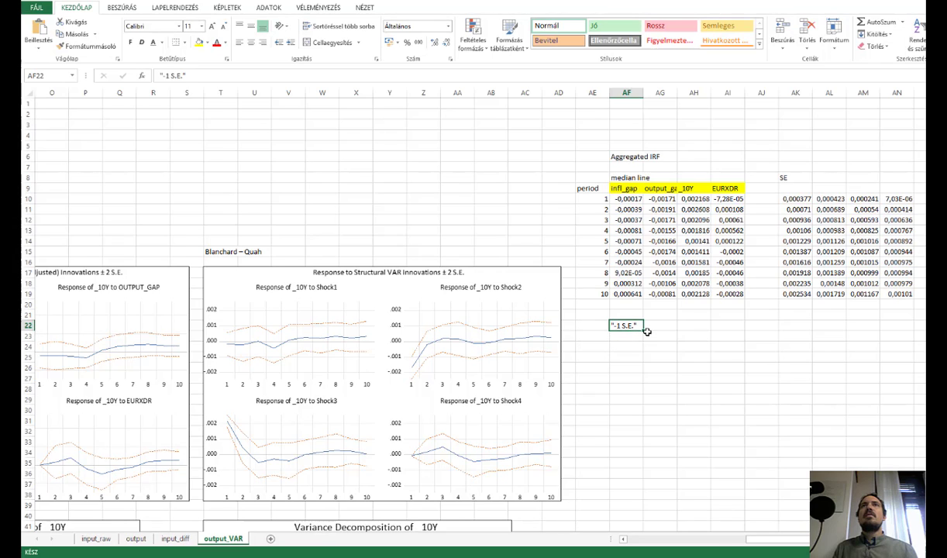
pyautogui.hotkey('ctrl', 'c')
pyautogui.click(660, 325)
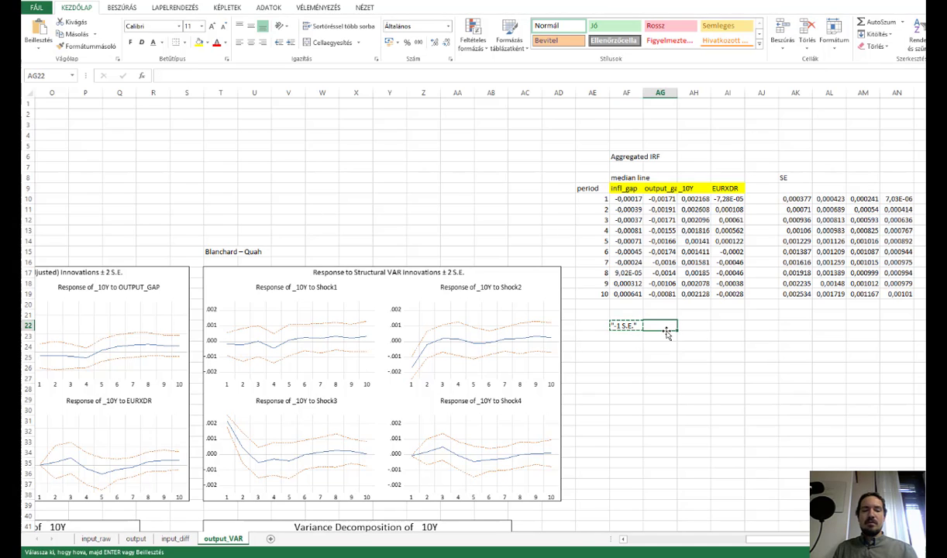
pyautogui.hotkey('ctrl', 'v')
pyautogui.click(694, 326)
pyautogui.hotkey('ctrl', 'v')
pyautogui.click(728, 326)
pyautogui.hotkey('ctrl', 'v')
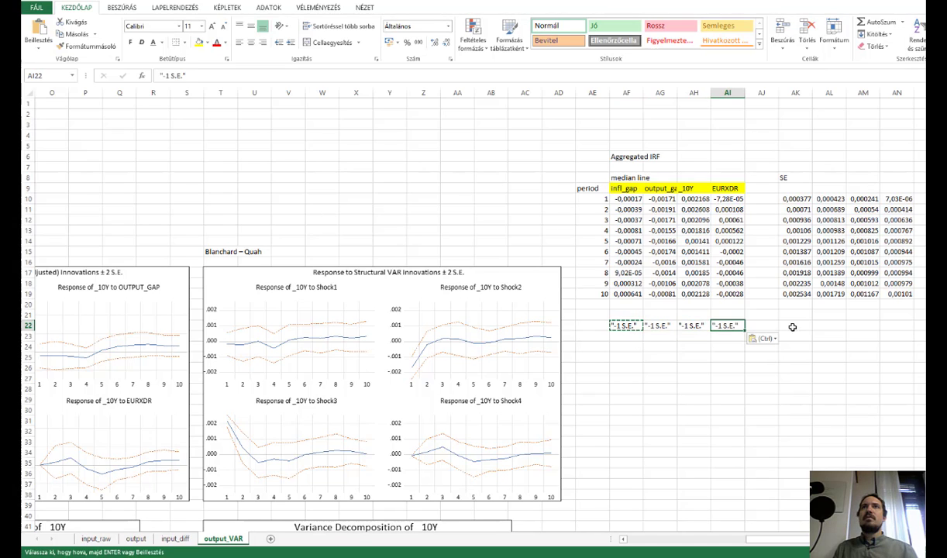
# Copy the "-1 S.E." label to AK22 and change it there to "+1 S.E.".
pyautogui.click(796, 327)
pyautogui.hotkey('ctrl', 'v')
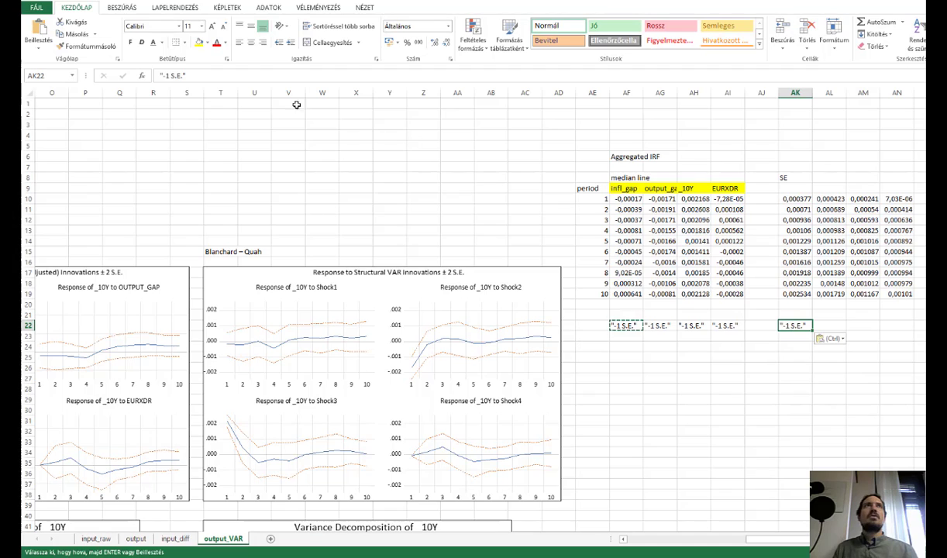
pyautogui.click(164, 75)
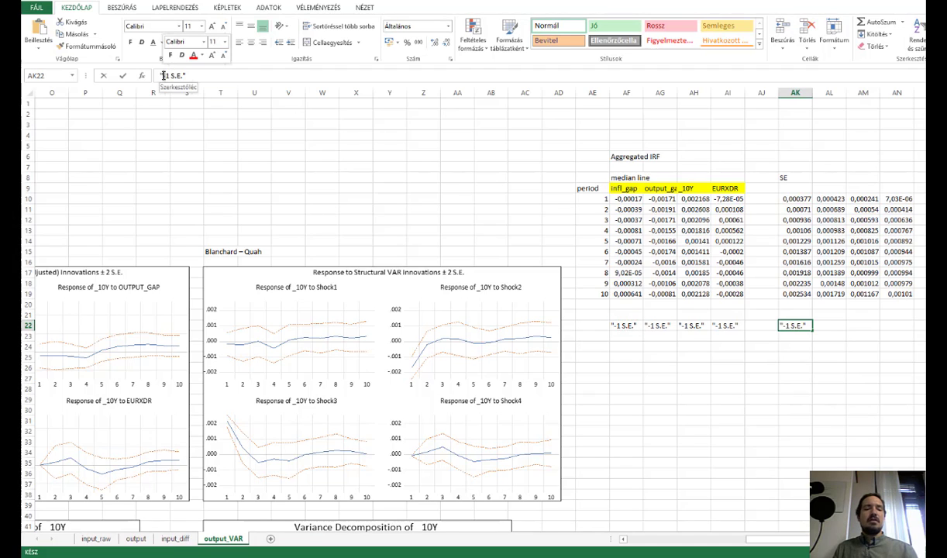
pyautogui.write('+')
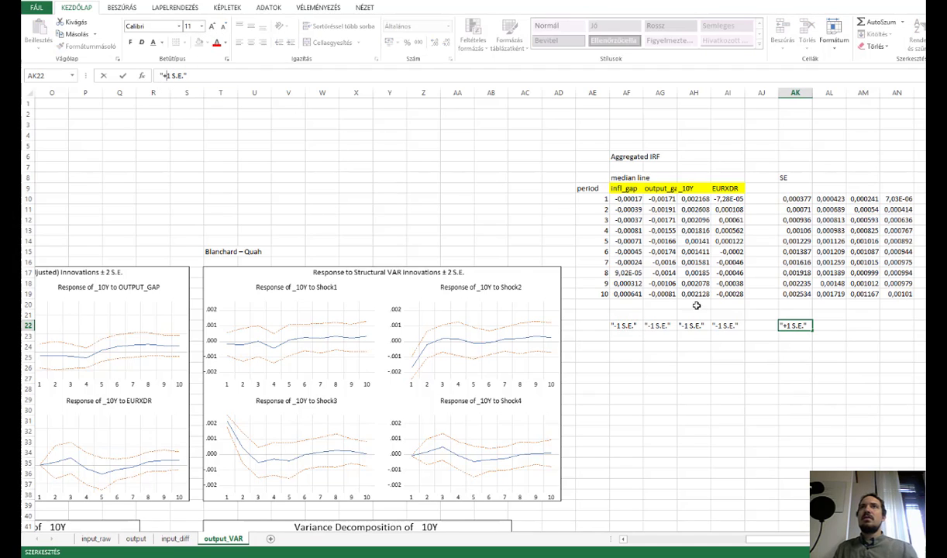
pyautogui.click(785, 346)
pyautogui.click(796, 326)
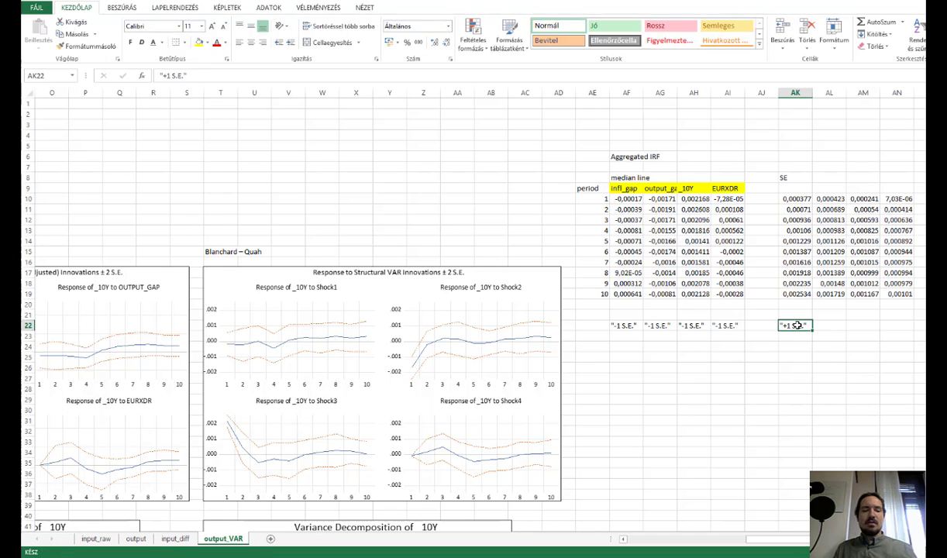
# Copy the "+1 S.E." label from AK22 to AL22, AM22 and AN22.
pyautogui.click(841, 326)
pyautogui.hotkey('ctrl', 'v')
pyautogui.click(862, 326)
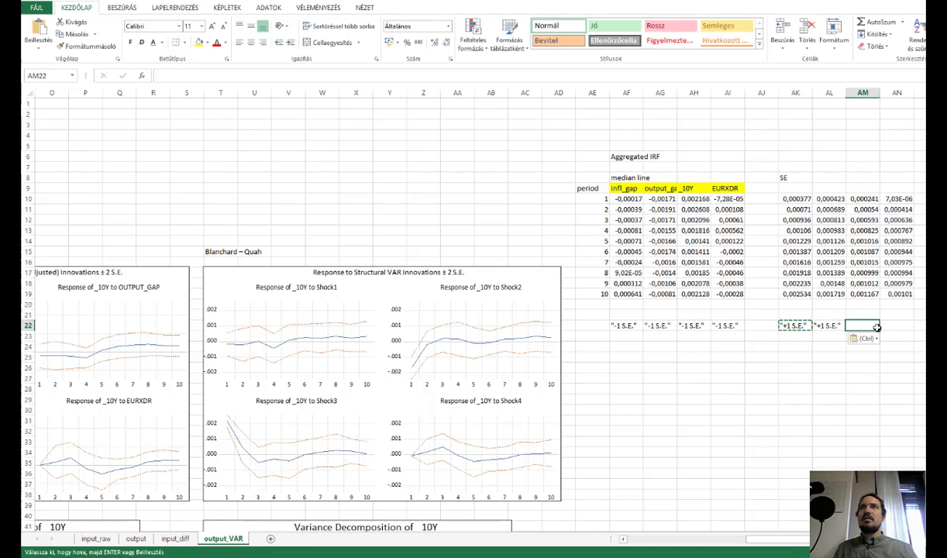
pyautogui.hotkey('ctrl', 'v')
pyautogui.click(894, 327)
pyautogui.hotkey('ctrl', 'v')
# Copy the period heading and period numbers from AE9:AE19 to the block starting at AE22.
pyautogui.click(695, 336)
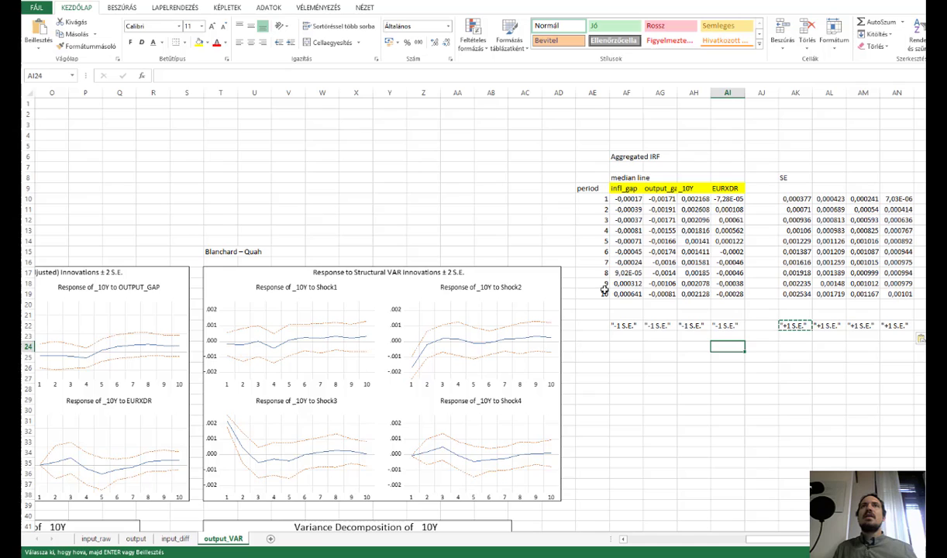
pyautogui.click(627, 335)
pyautogui.moveTo(587, 189); pyautogui.dragTo(592, 295)
pyautogui.hotkey('ctrl', 'c')
pyautogui.click(592, 326)
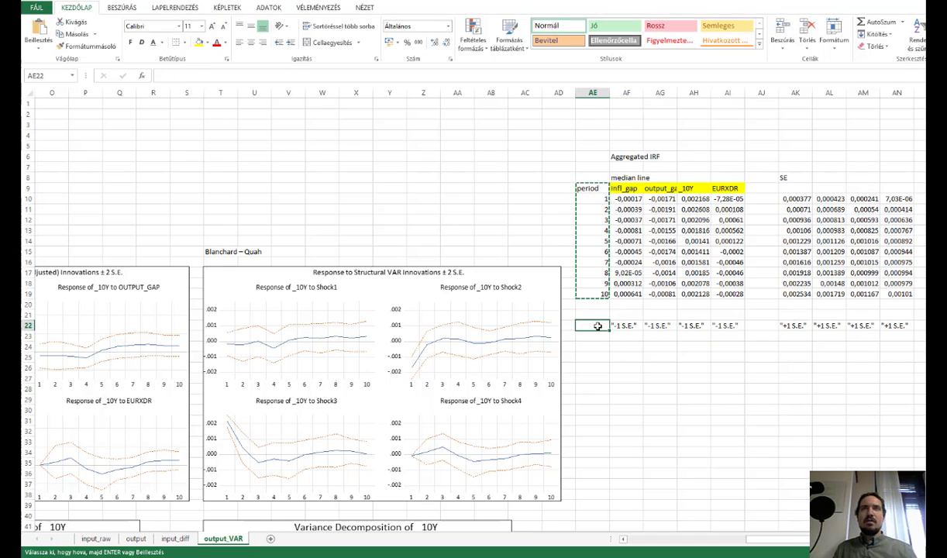
pyautogui.hotkey('ctrl', 'v')
# Enter the formula =AF10-AK10 in AF23 and fill it across and down to AI32.
pyautogui.click(621, 341)
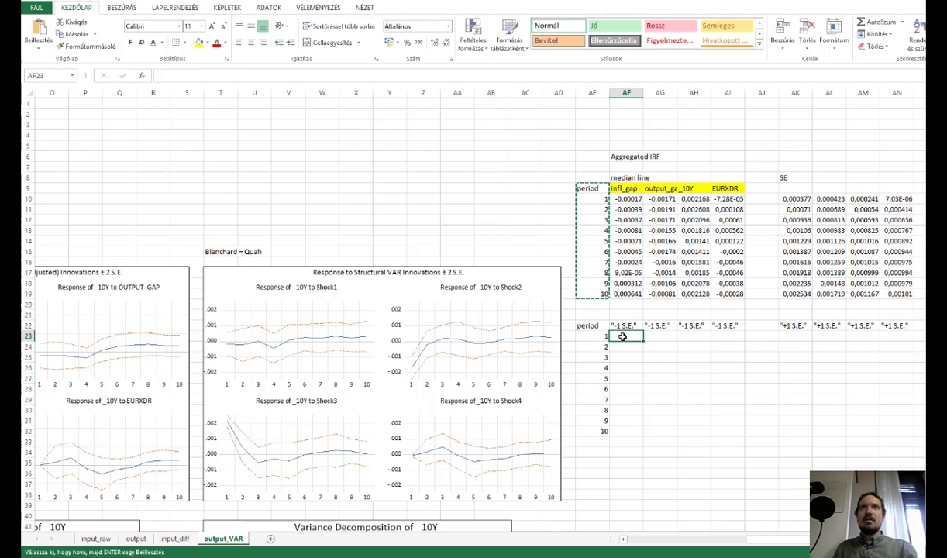
pyautogui.write('=')
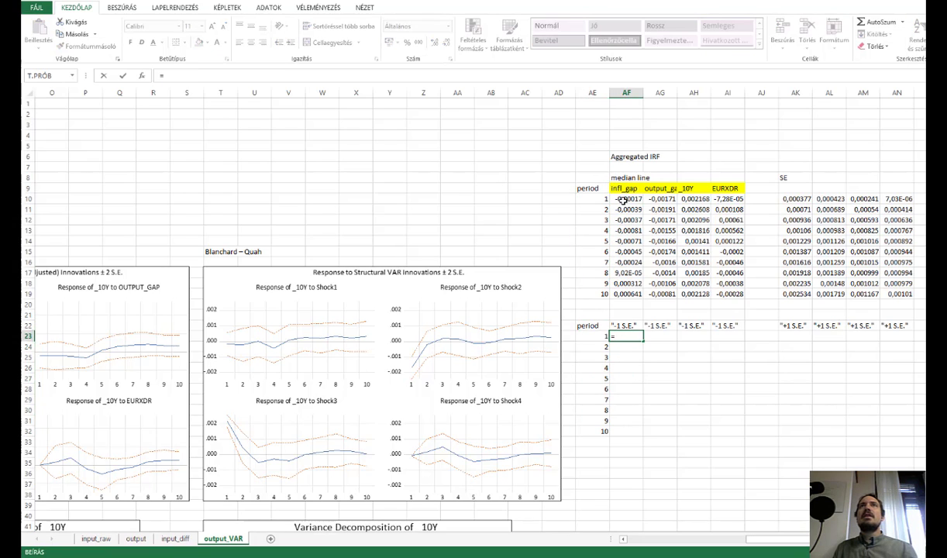
pyautogui.click(623, 200)
pyautogui.write('-')
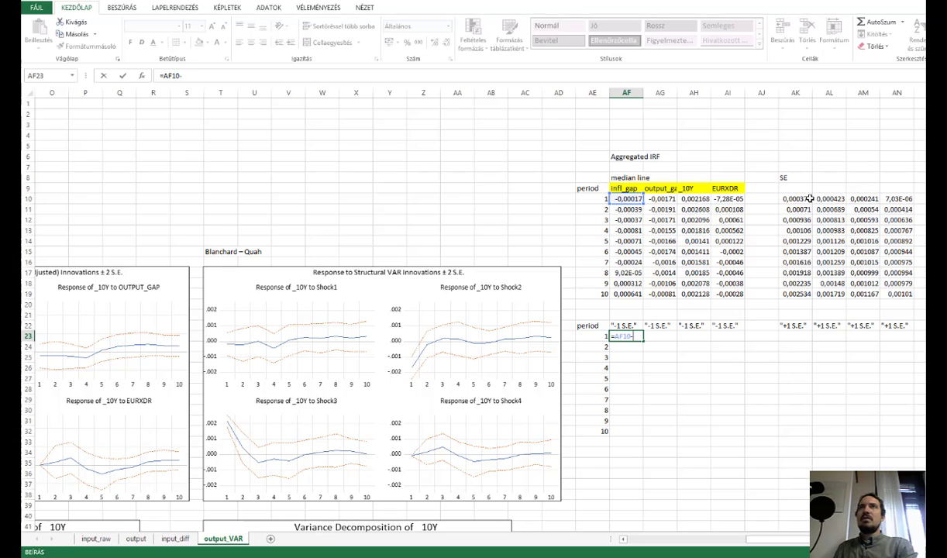
pyautogui.click(796, 199)
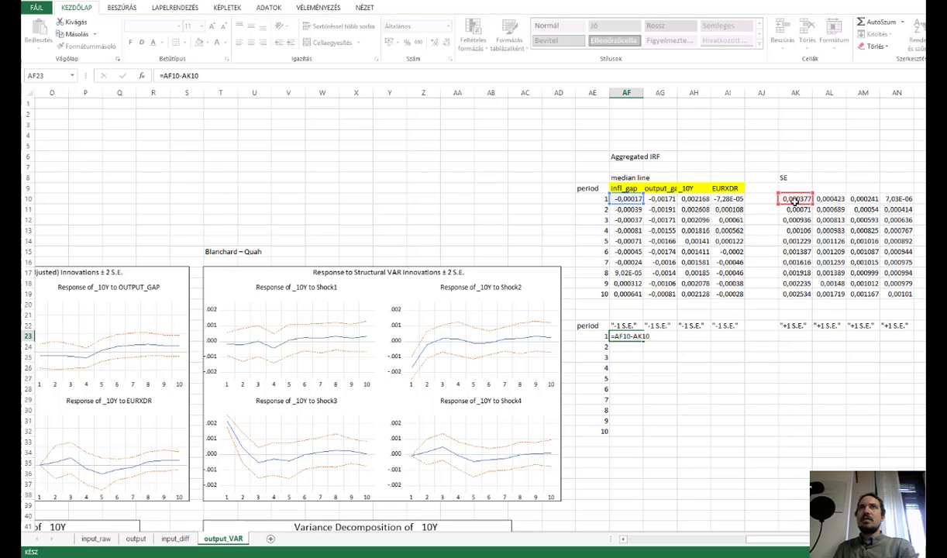
pyautogui.press('Return')
pyautogui.click(640, 339)
pyautogui.moveTo(642, 342); pyautogui.dragTo(746, 433)
# Enter the formula =AF10+AK10 in AK23 and fill it across and down to AN32.
pyautogui.click(796, 338)
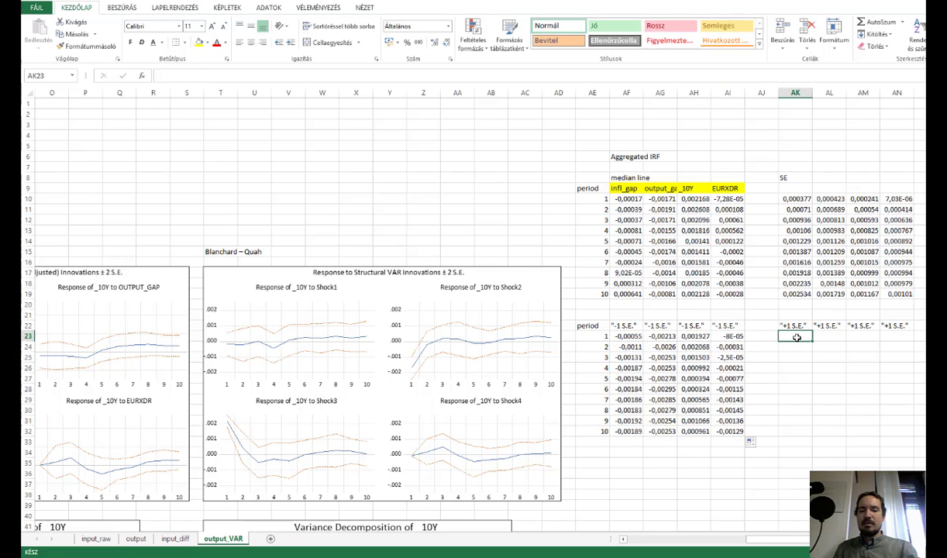
pyautogui.write('=')
pyautogui.click(623, 199)
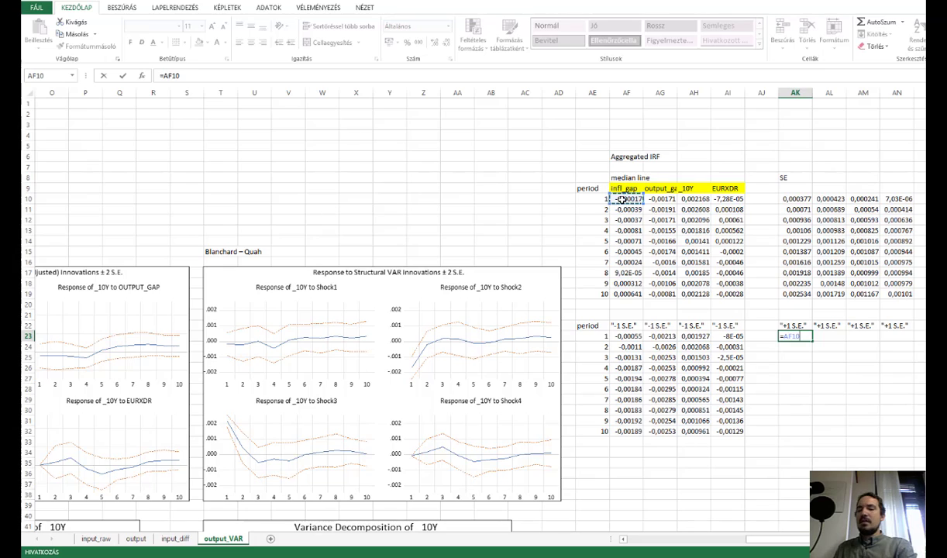
pyautogui.write('+')
pyautogui.click(792, 199)
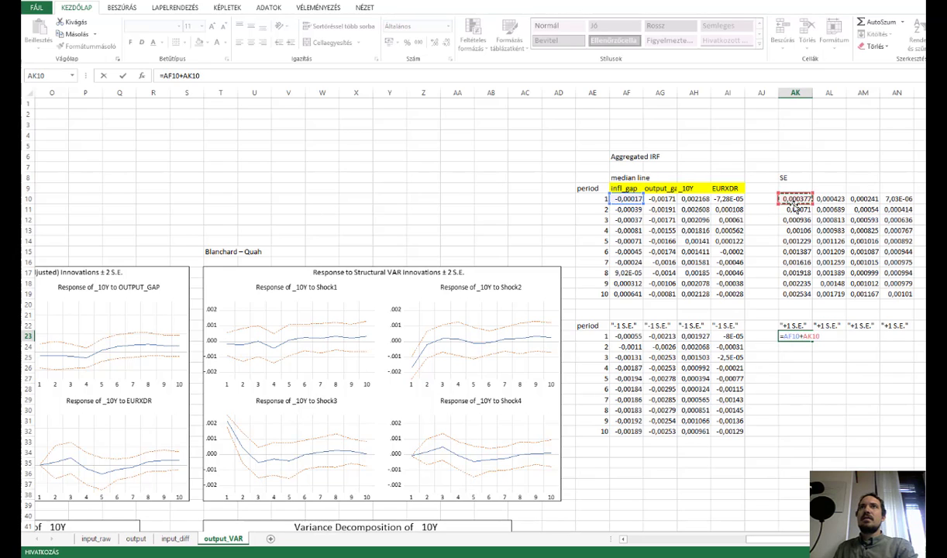
pyautogui.press('Return')
pyautogui.click(781, 335)
pyautogui.moveTo(812, 341); pyautogui.dragTo(907, 439)
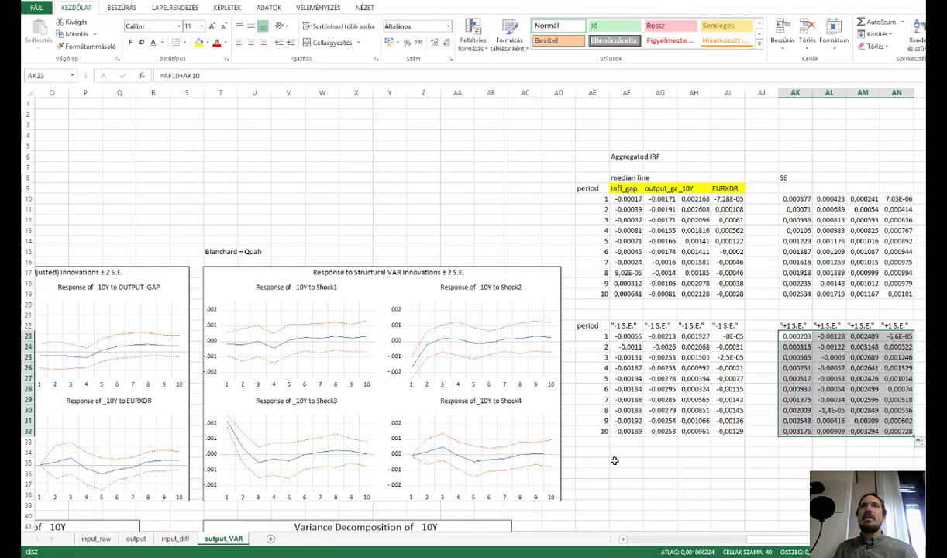
# Copy the heading row AE22:AN22 to row 34, starting at AE34.
pyautogui.moveTo(592, 326); pyautogui.dragTo(880, 324)
pyautogui.hotkey('ctrl', 'c')
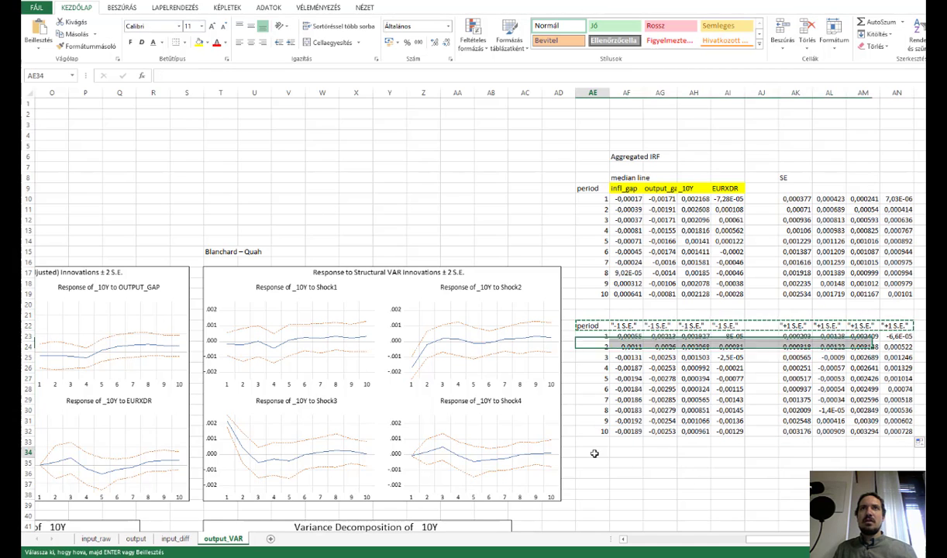
pyautogui.click(593, 452)
pyautogui.hotkey('ctrl', 'v')
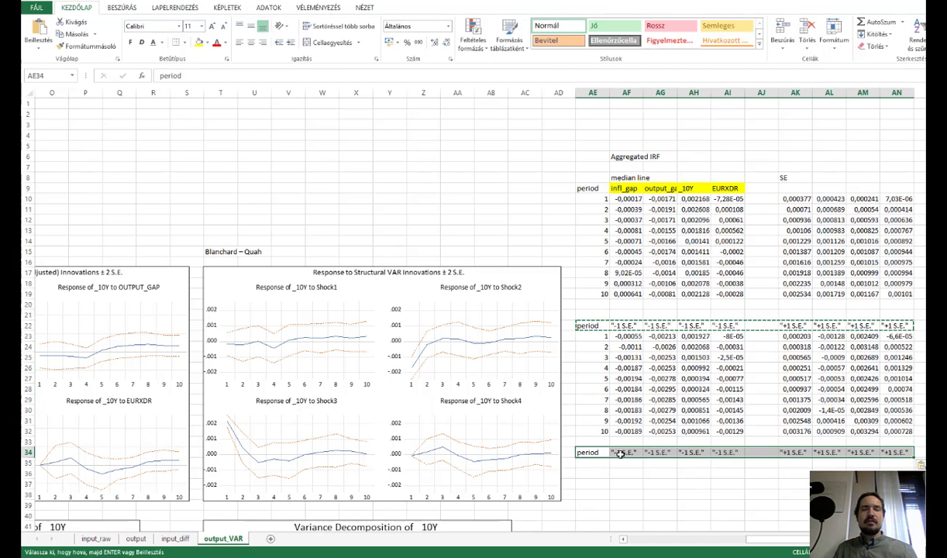
# Replace every 1 with 2 in the copied heading row AE34:AN34 so its labels read "-2 S.E." and "+2 S.E.".
pyautogui.hotkey('ctrl', 'h')
pyautogui.click(414, 236)
pyautogui.click(401, 224)
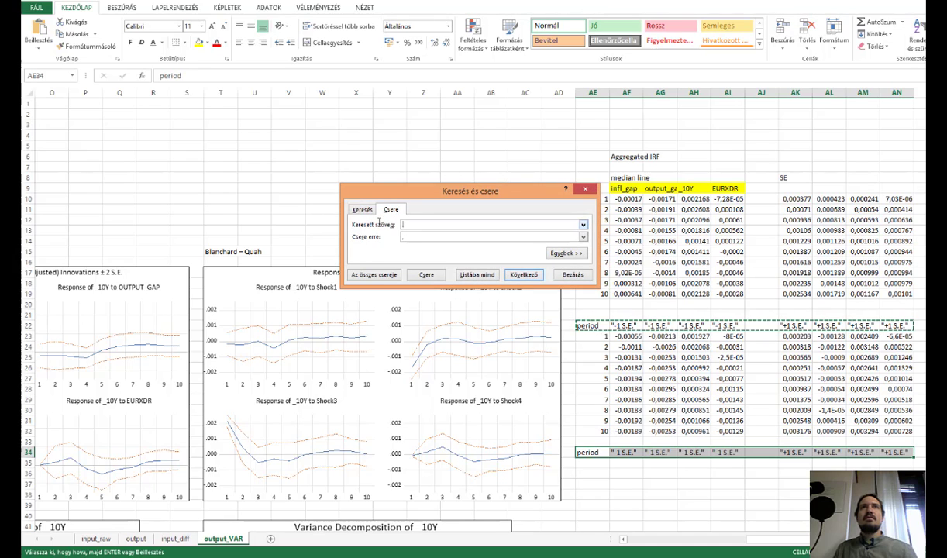
pyautogui.write('1')
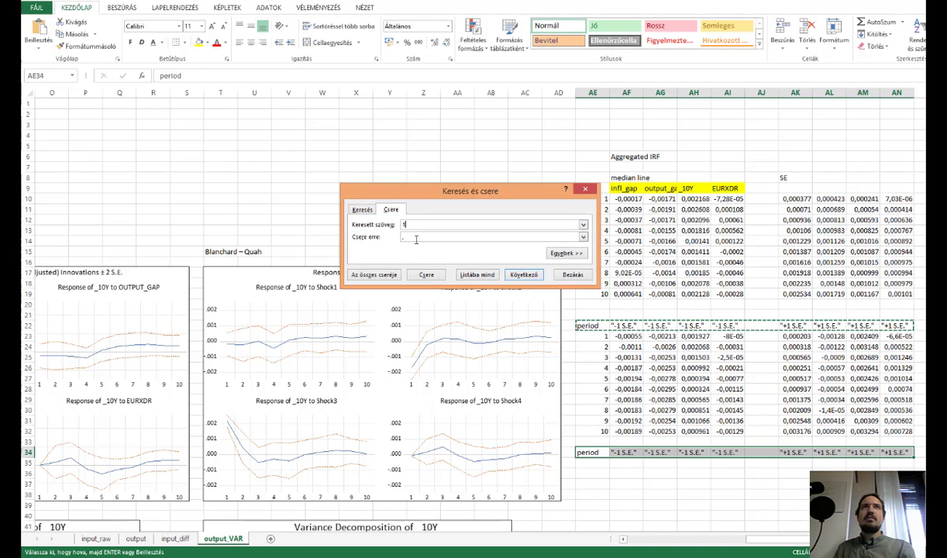
pyautogui.click(398, 237)
pyautogui.write('2')
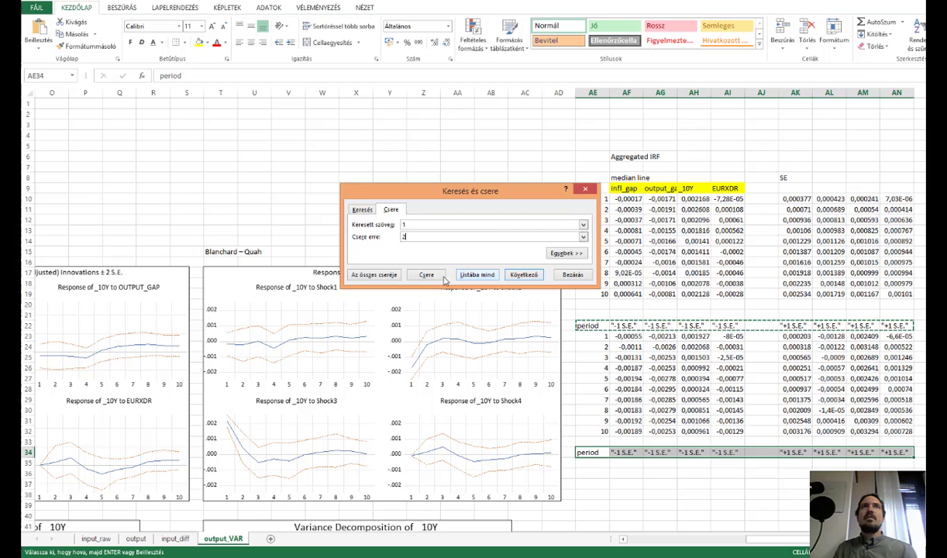
pyautogui.click(373, 274)
pyautogui.click(512, 305)
pyautogui.click(572, 274)
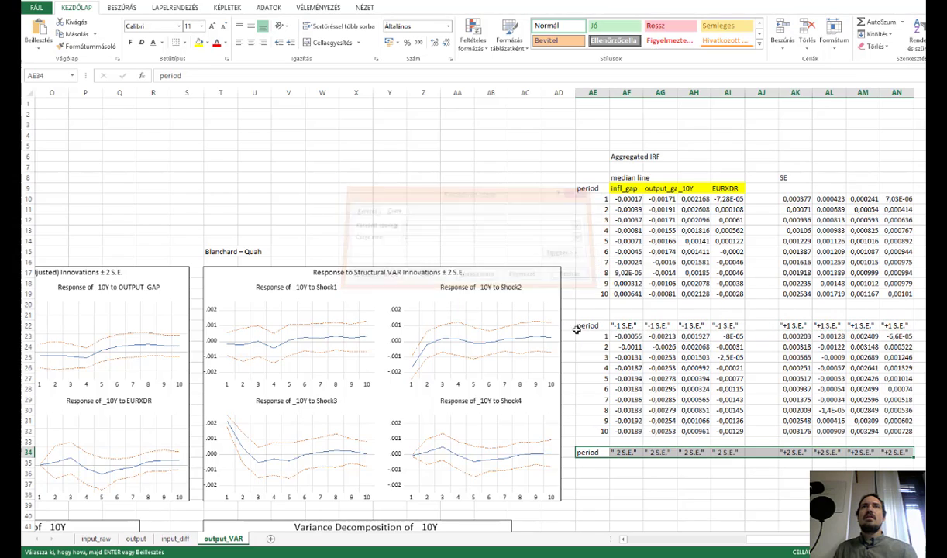
# Copy the period numbers 1 to 10 from AE23:AE32 to the rows starting at AE35.
pyautogui.scroll(-3, 599, 323)
pyautogui.click(597, 241)
pyautogui.moveTo(596, 246); pyautogui.dragTo(593, 337)
pyautogui.hotkey('ctrl', 'c')
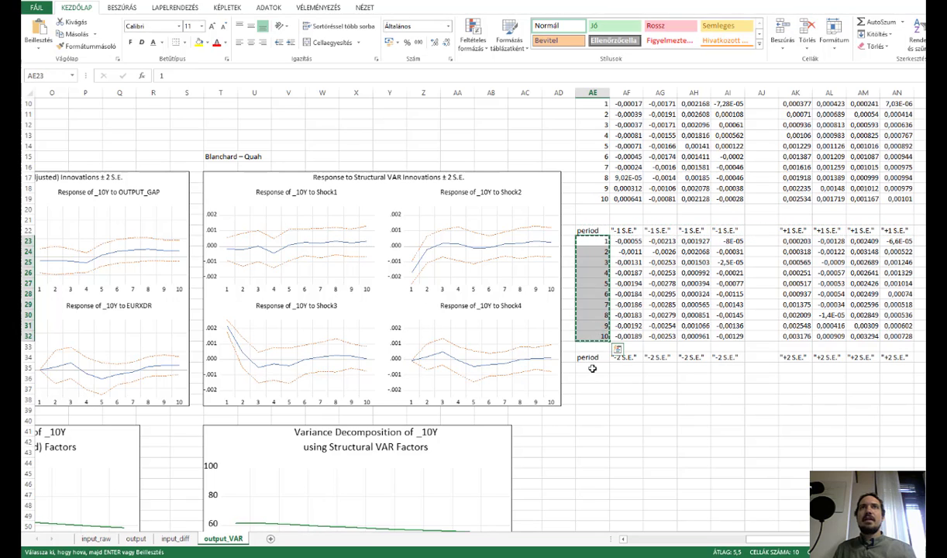
pyautogui.click(595, 368)
pyautogui.hotkey('ctrl', 'v')
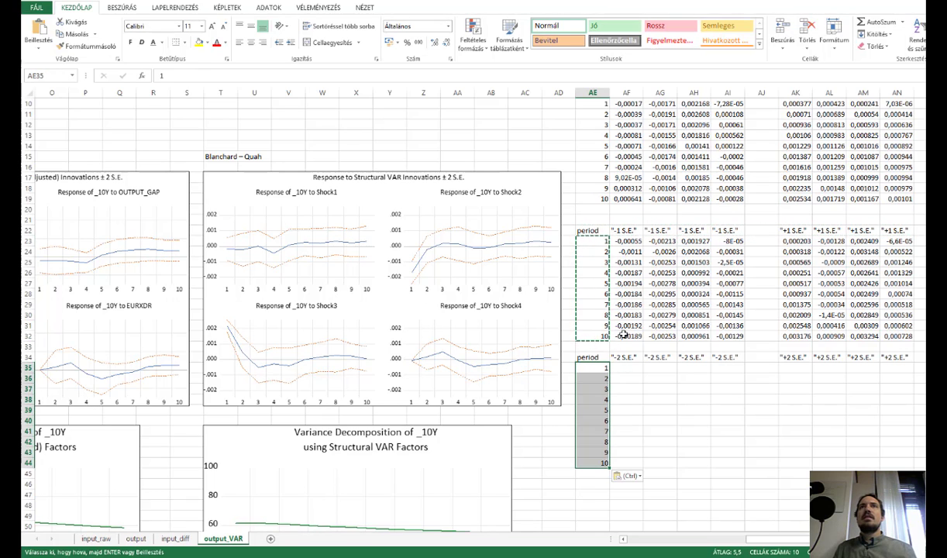
# Enter the formula =AF10-2*AK10 in AF35 and fill it across and down to AI44.
pyautogui.click(626, 368)
pyautogui.write('=')
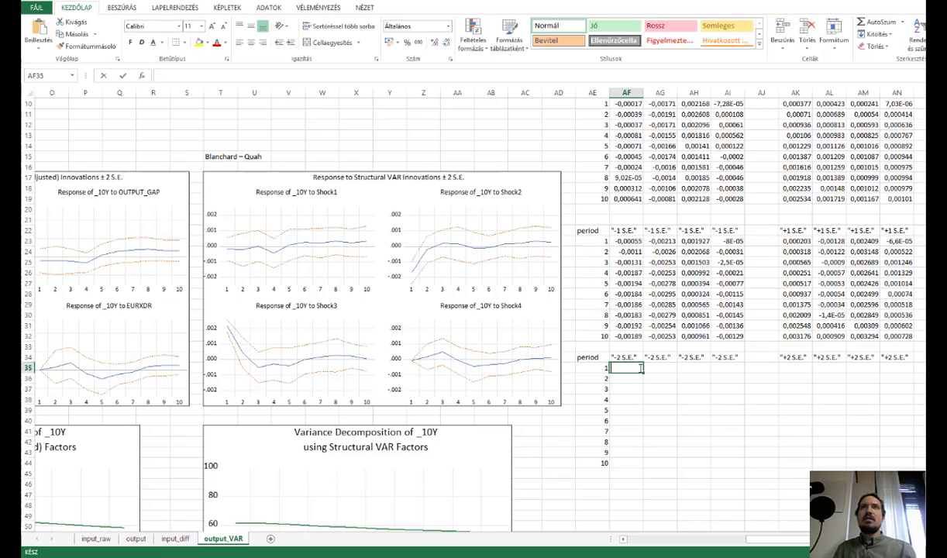
pyautogui.scroll(3, 644, 362)
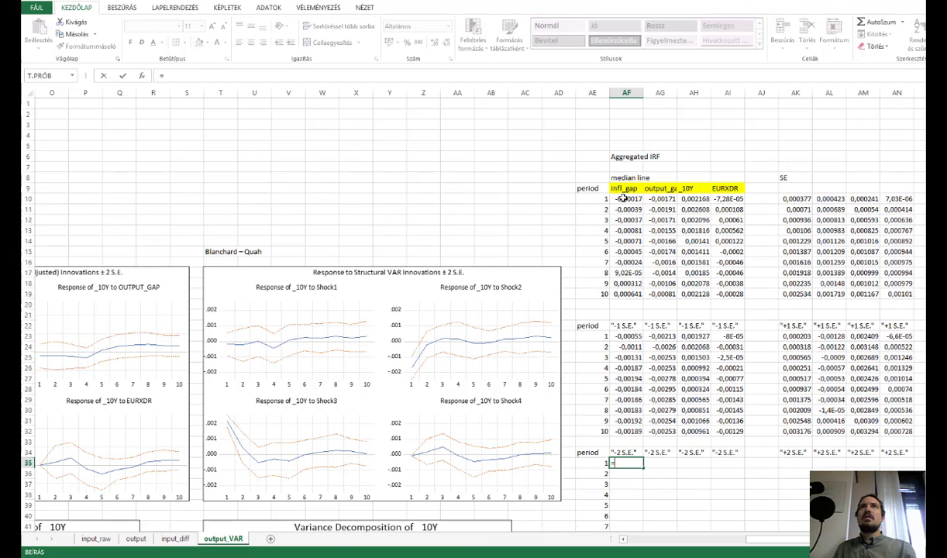
pyautogui.click(624, 199)
pyautogui.write('-2*')
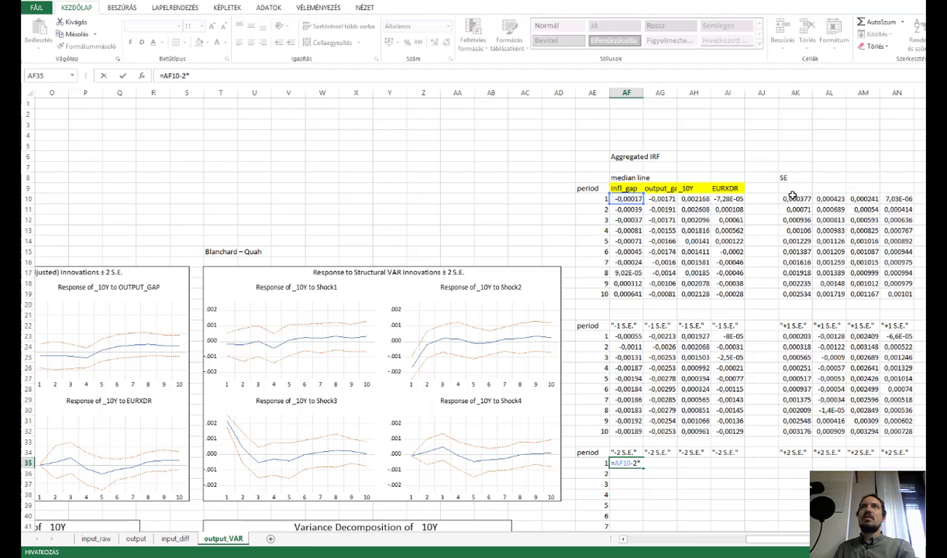
pyautogui.click(796, 200)
pyautogui.press('Return')
pyautogui.scroll(-2, 652, 435)
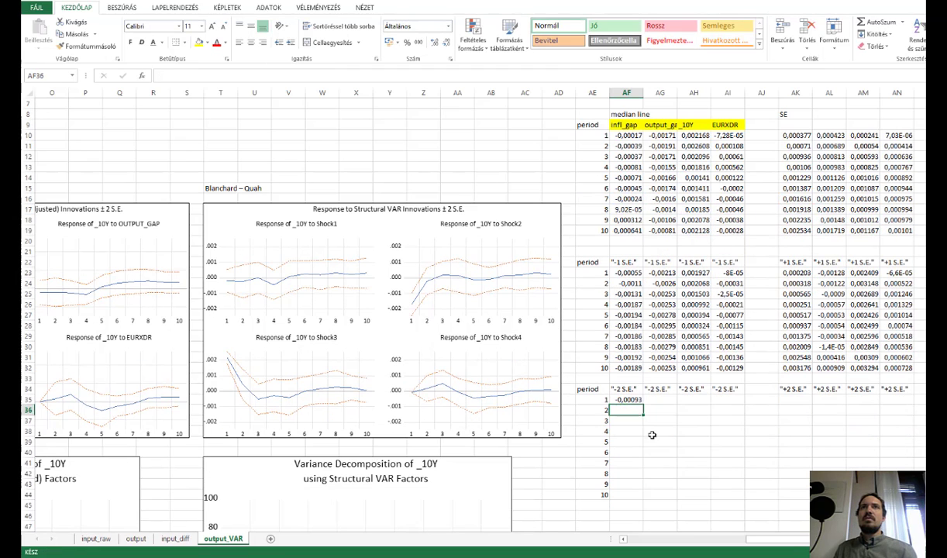
pyautogui.click(633, 399)
pyautogui.moveTo(642, 404); pyautogui.dragTo(736, 497)
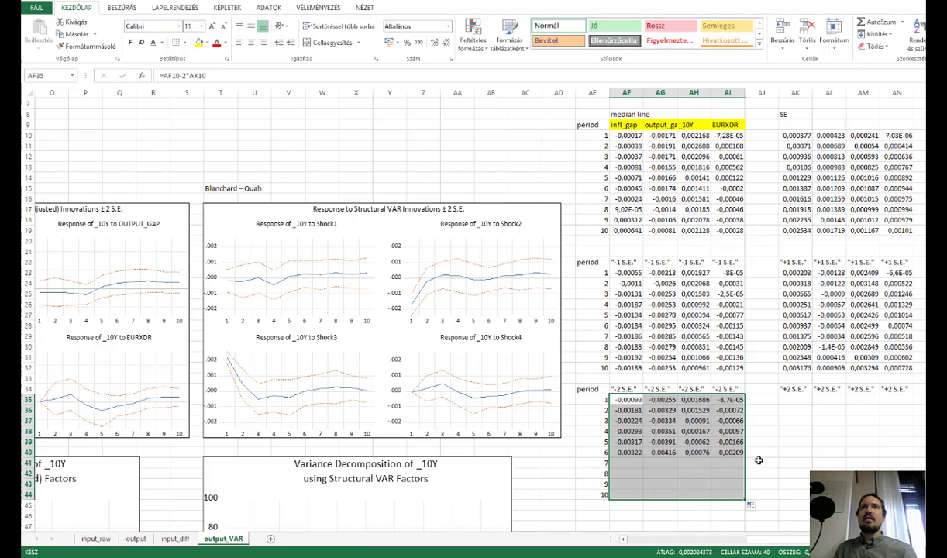
pyautogui.click(626, 399)
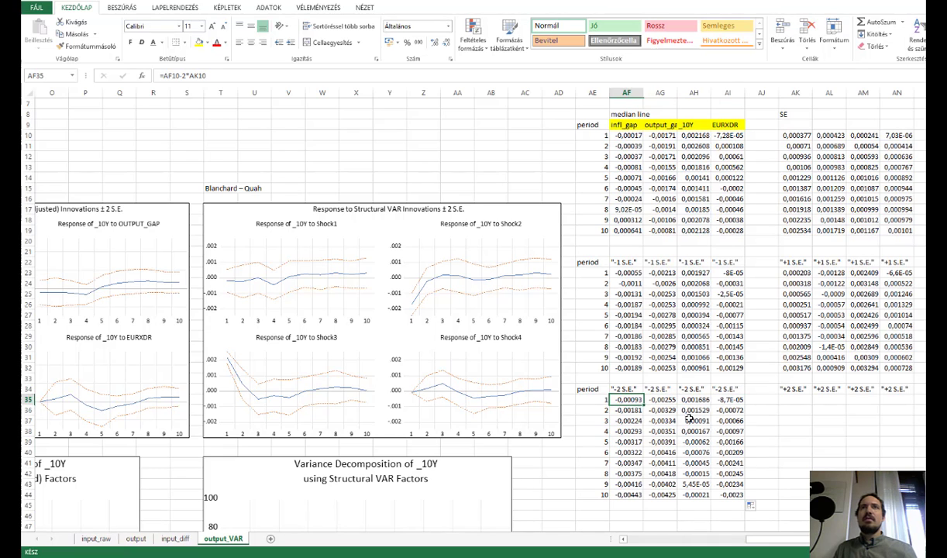
# Enter the formula =AF10+2*AK10 in AK35 and fill it across and down to AN44.
pyautogui.click(794, 399)
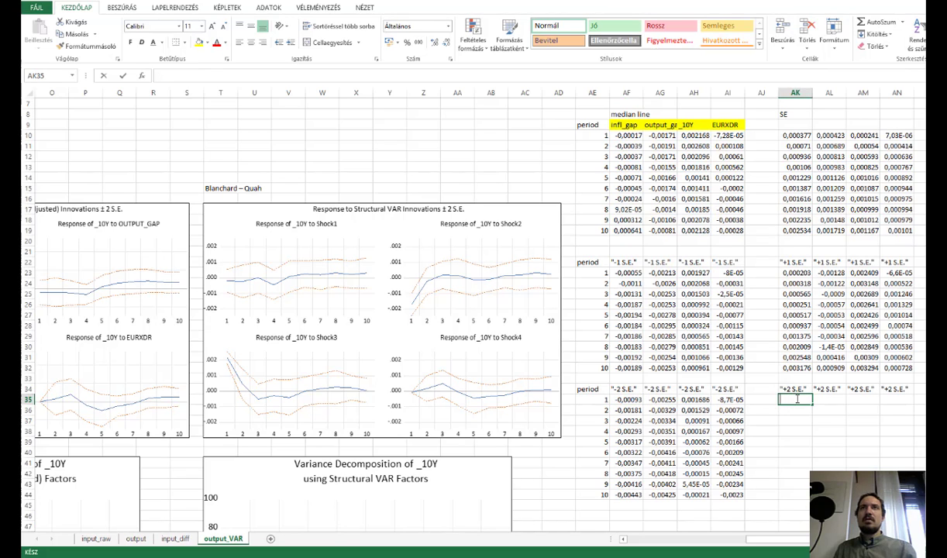
pyautogui.write('=')
pyautogui.click(620, 136)
pyautogui.write('+')
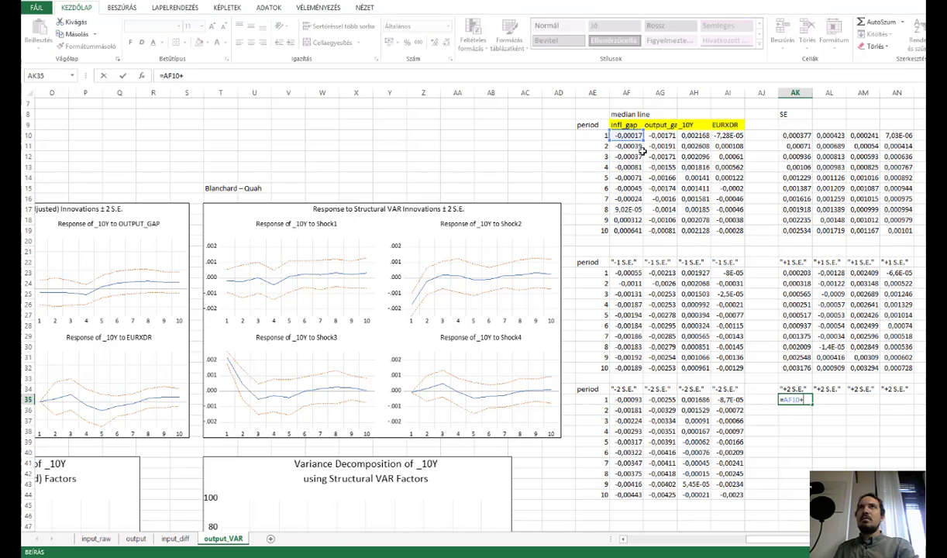
pyautogui.write('2*')
pyautogui.click(785, 135)
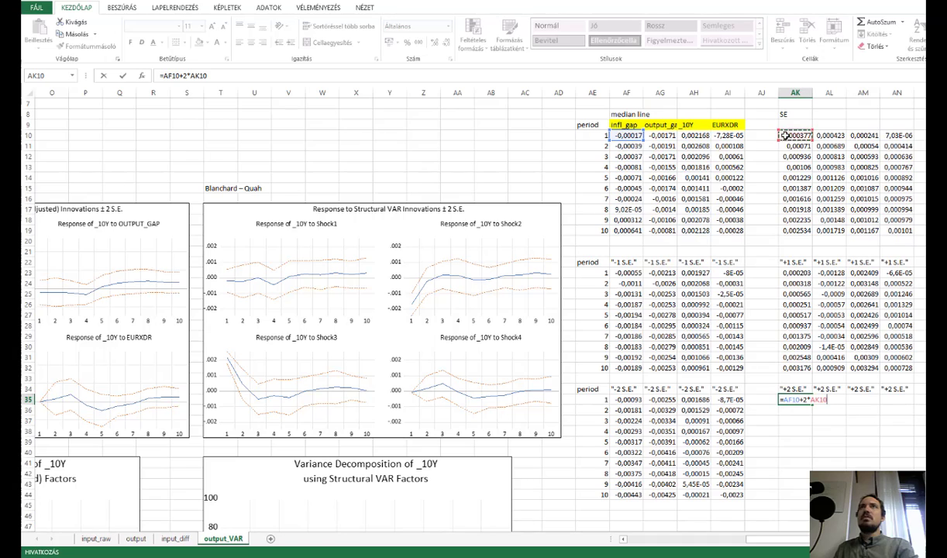
pyautogui.press('Return')
pyautogui.click(811, 400)
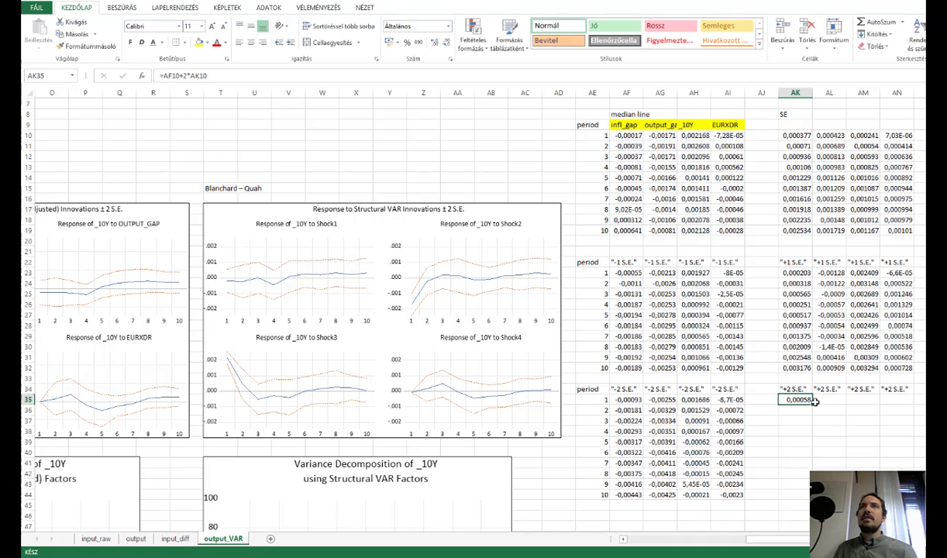
pyautogui.moveTo(813, 402); pyautogui.dragTo(918, 411)
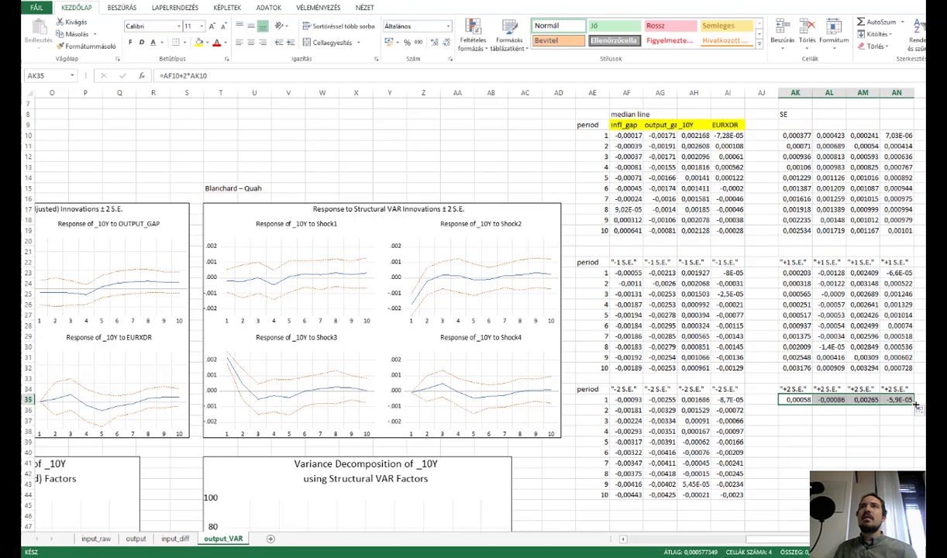
pyautogui.doubleClick(916, 404)
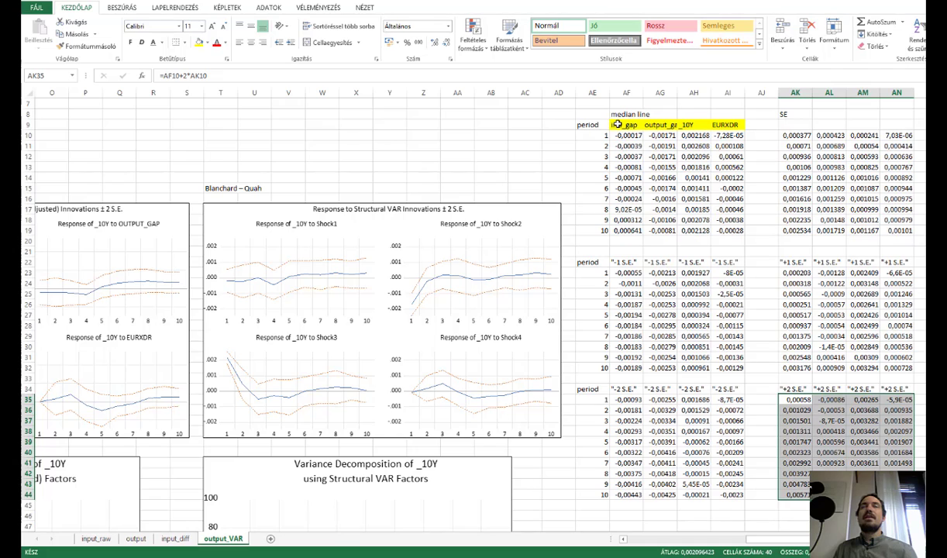
# Insert a line chart of the infl_gap median series in column AF with its ±1 S.E. and ±2 S.E. series from columns AF and AK.
pyautogui.moveTo(617, 124); pyautogui.dragTo(620, 367)
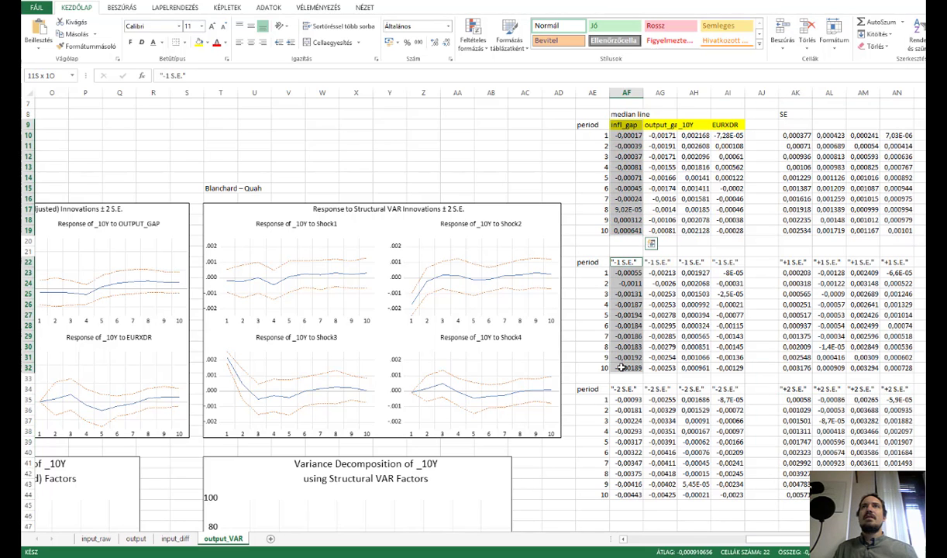
pyautogui.moveTo(794, 262); pyautogui.dragTo(798, 368)
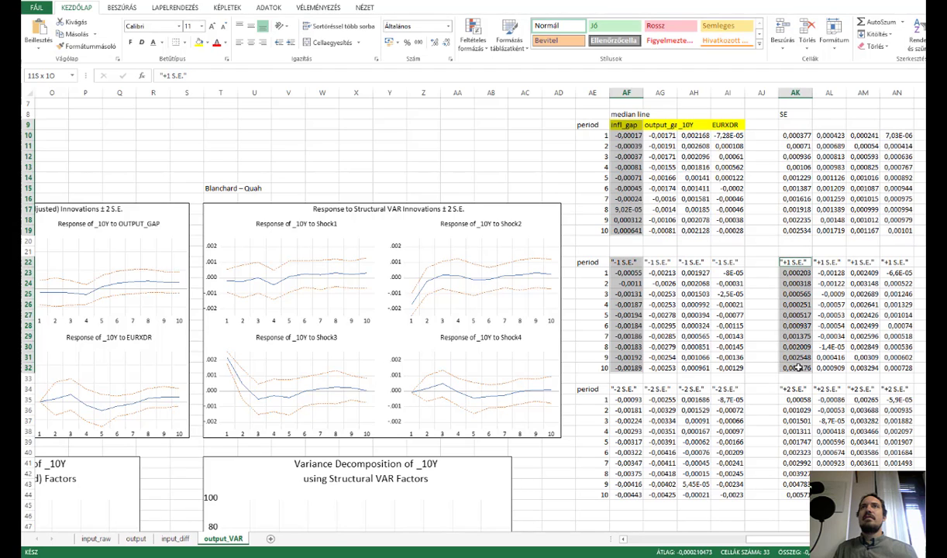
pyautogui.moveTo(626, 388); pyautogui.dragTo(626, 491)
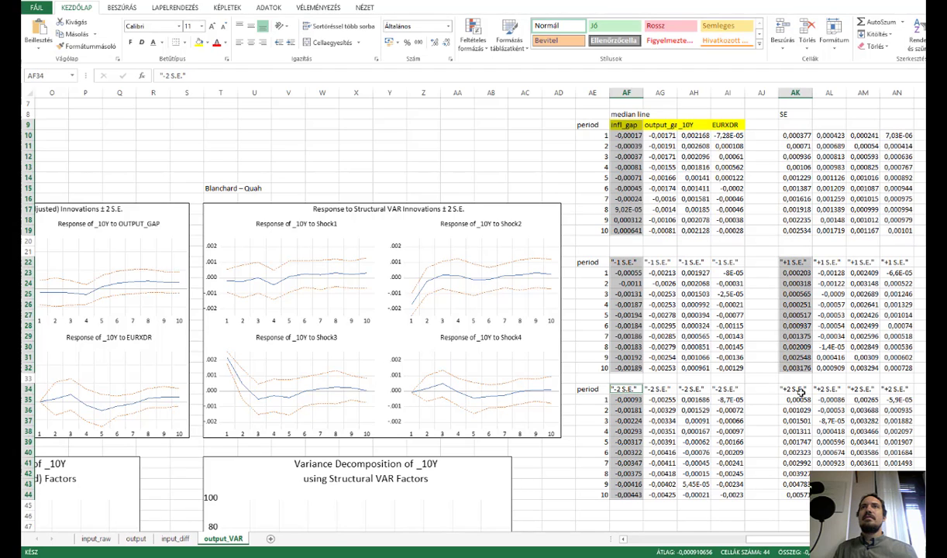
pyautogui.moveTo(798, 390); pyautogui.dragTo(795, 496)
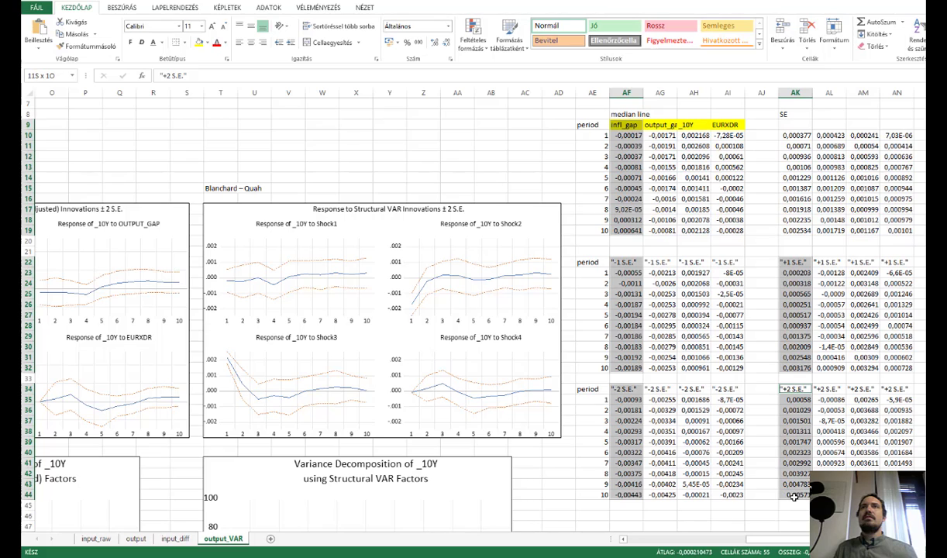
pyautogui.click(120, 8)
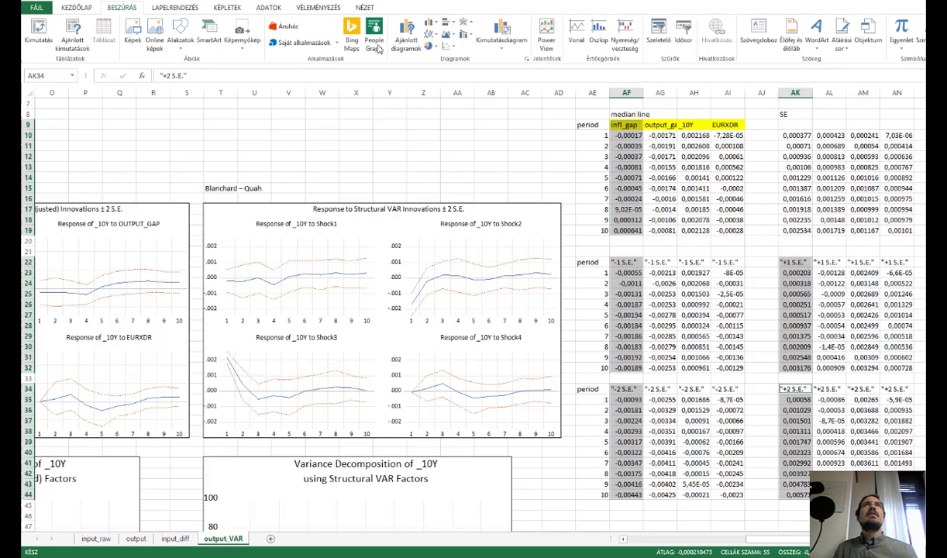
pyautogui.click(431, 34)
pyautogui.click(442, 75)
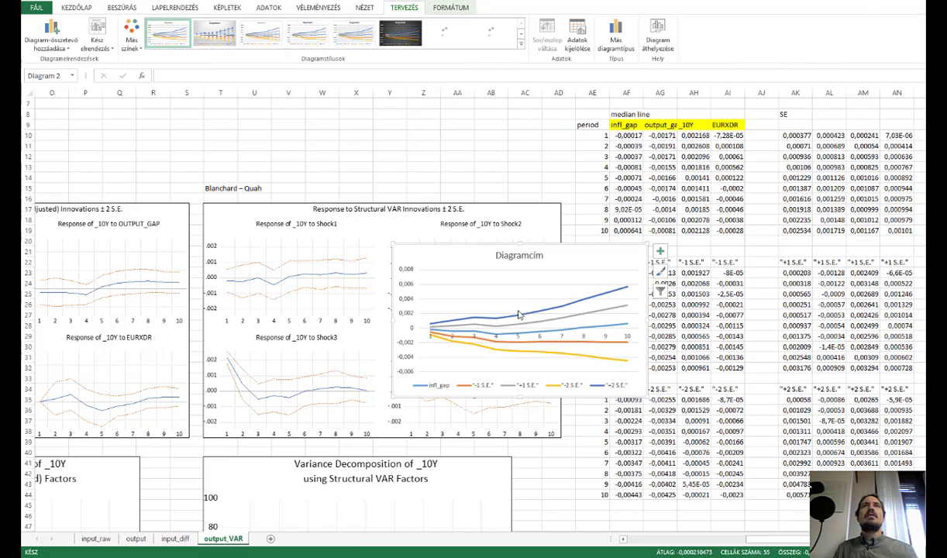
# Title the new chart "10Y's response on the inflation gap shocks" and enlarge it so the title fits on one line.
pyautogui.click(509, 253)
pyautogui.doubleClick(510, 254)
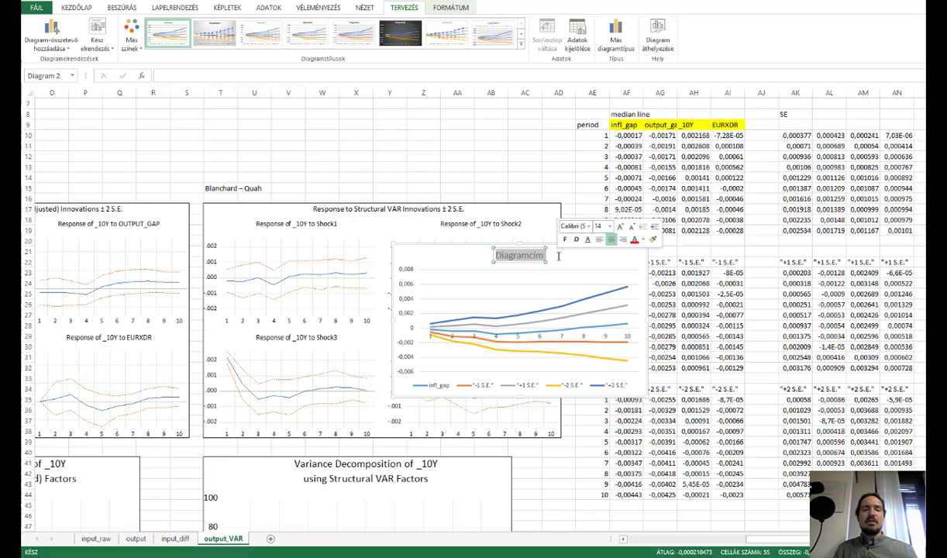
pyautogui.write("10Y's response on the inflation gap shock")
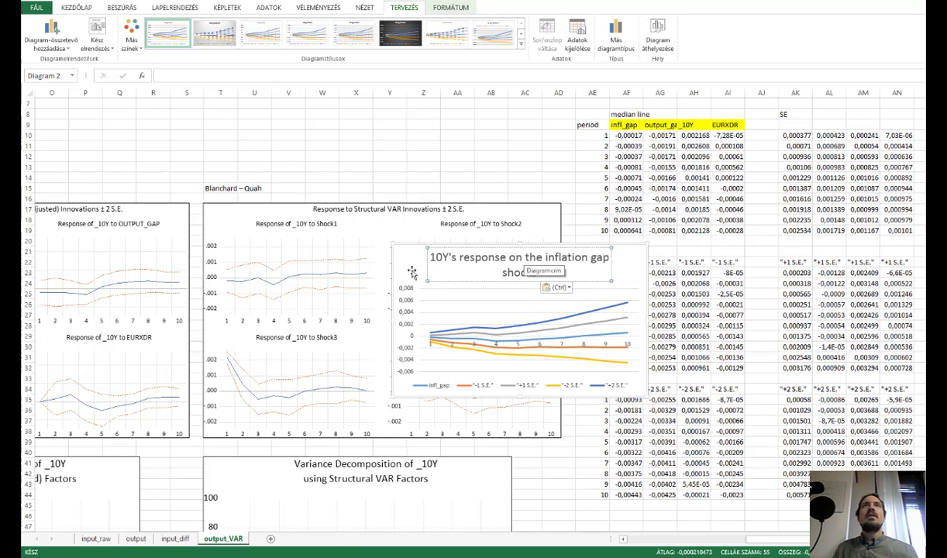
pyautogui.write('s')
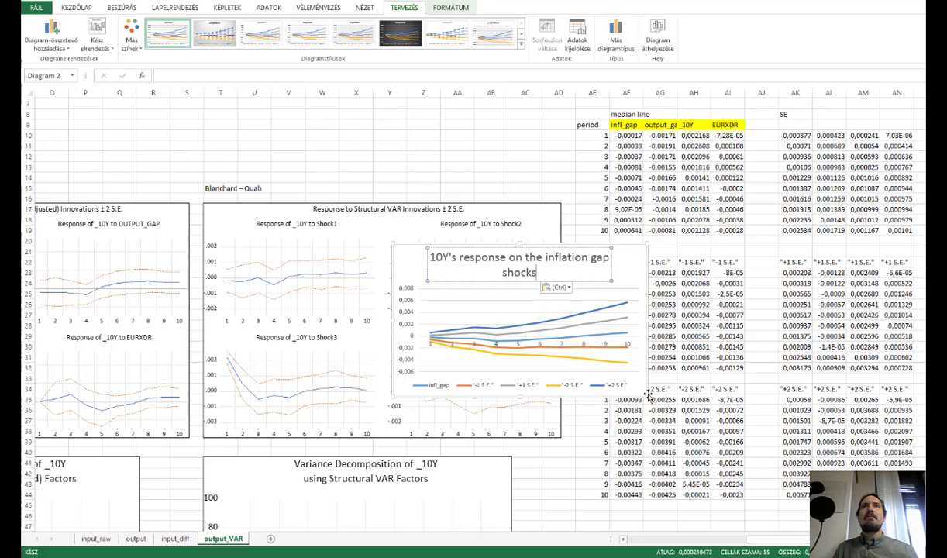
pyautogui.moveTo(643, 394); pyautogui.dragTo(729, 457)
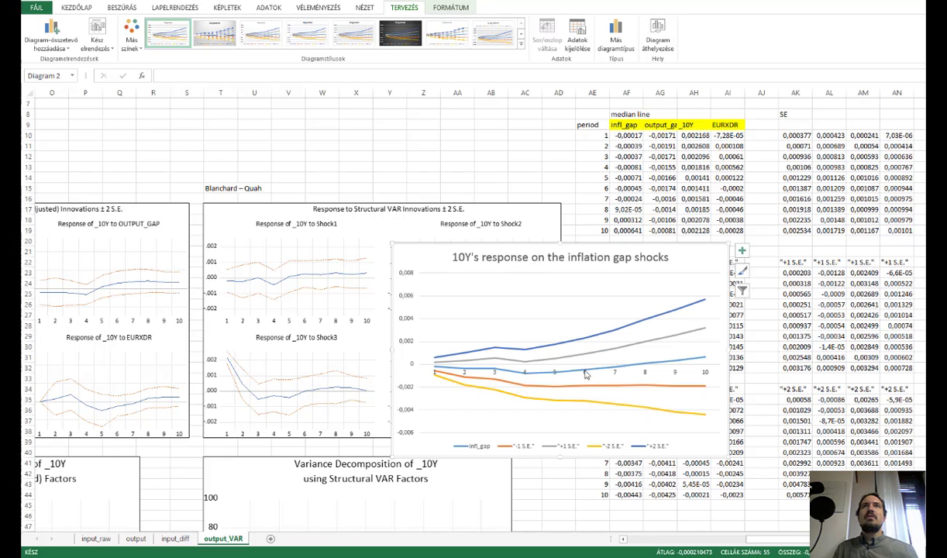
# Format the "+1 S.E." series in the chart as a thin black line.
pyautogui.click(587, 354)
pyautogui.rightClick(587, 354)
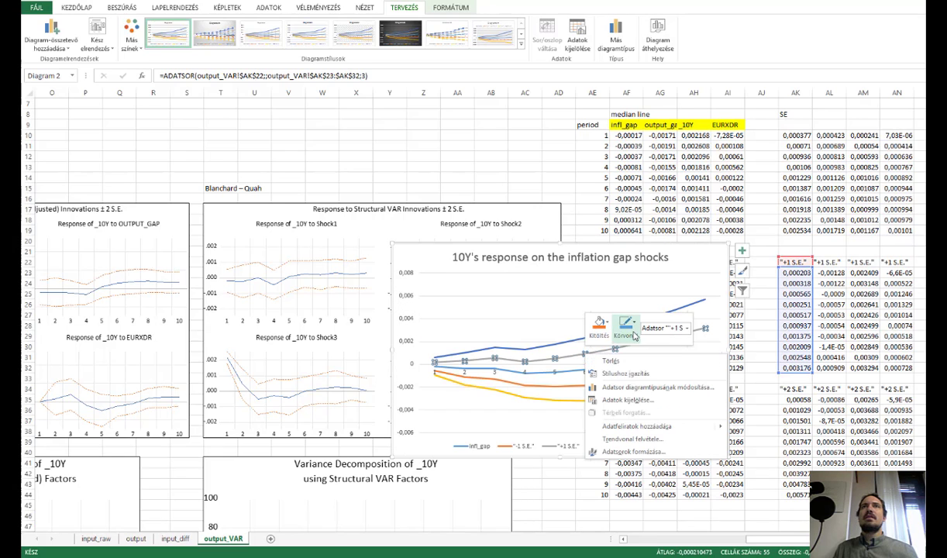
pyautogui.click(626, 327)
pyautogui.click(631, 352)
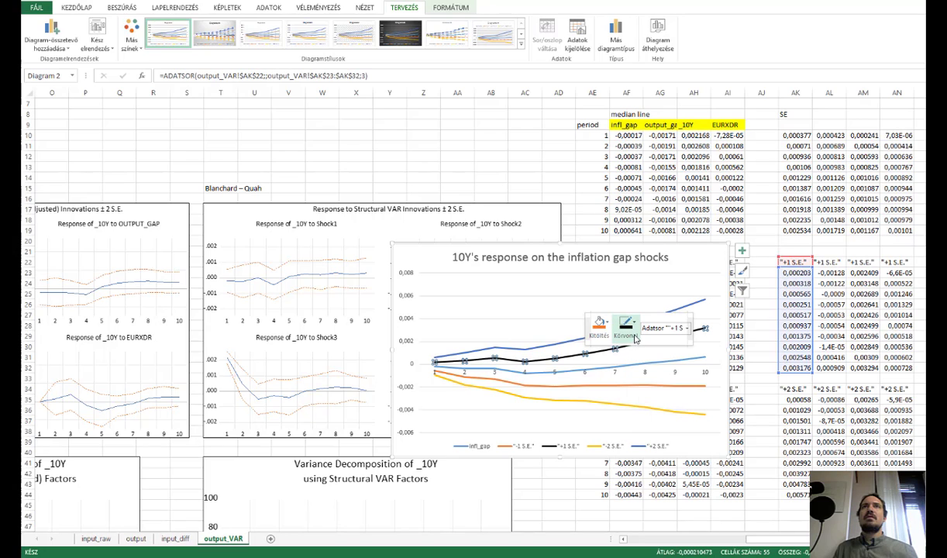
pyautogui.click(627, 326)
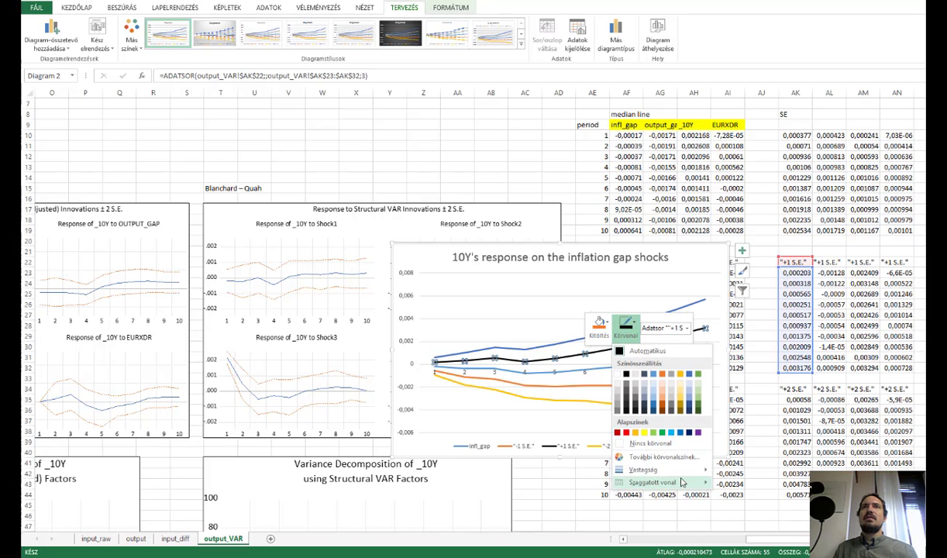
pyautogui.moveTo(683, 470)
pyautogui.click(759, 458)
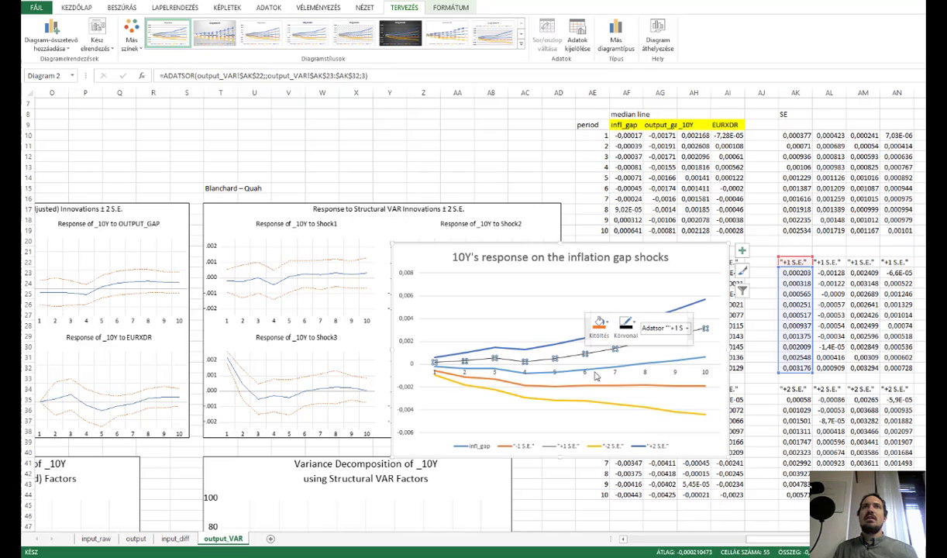
# Give the black "-2 S.E." line a dashed style, and move the chart up over the Blanchard – Quah heading, clear of the data tables.
pyautogui.click(637, 406)
pyautogui.click(633, 374)
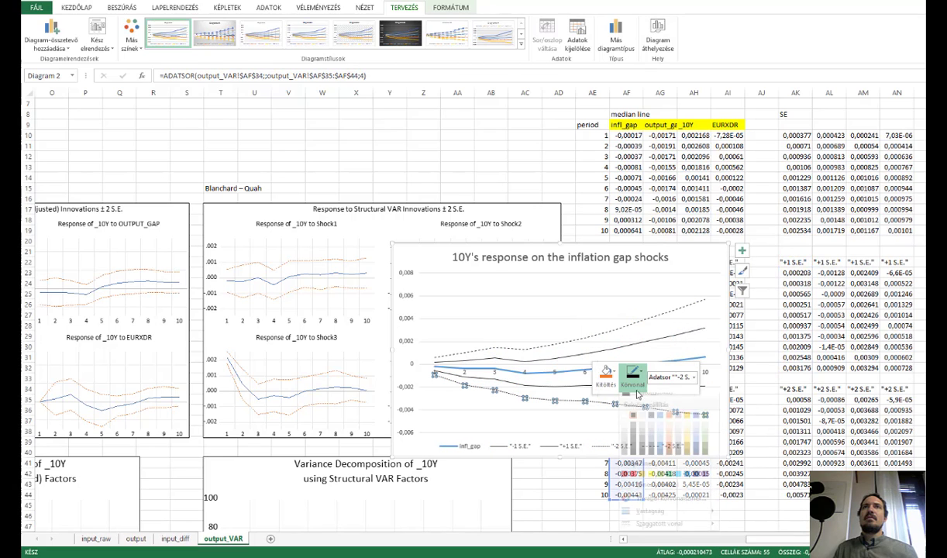
pyautogui.moveTo(671, 531)
pyautogui.click(765, 502)
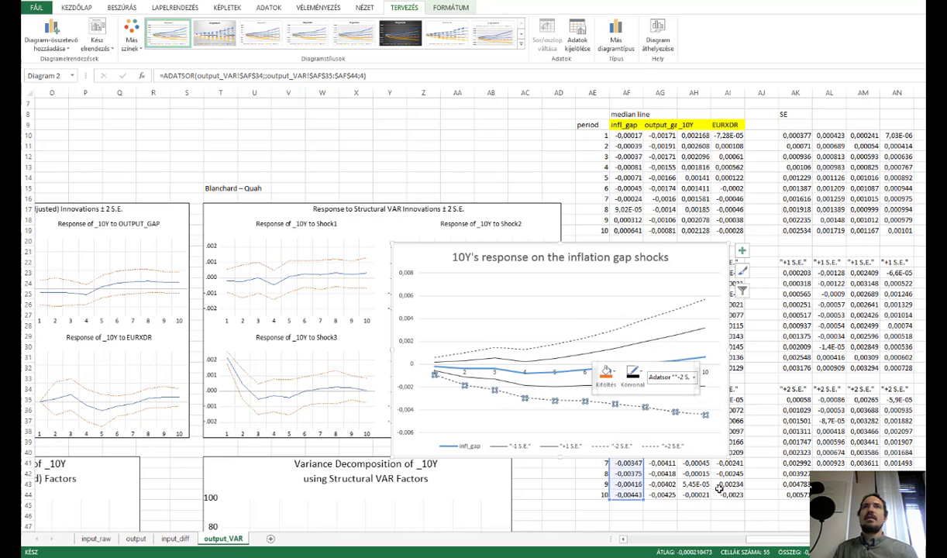
pyautogui.click(758, 366)
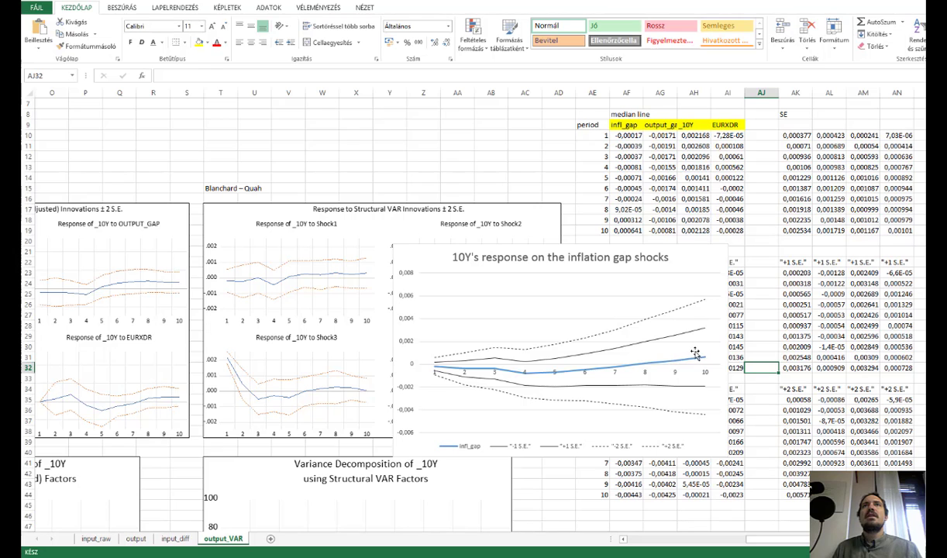
pyautogui.moveTo(424, 253); pyautogui.dragTo(287, 164)
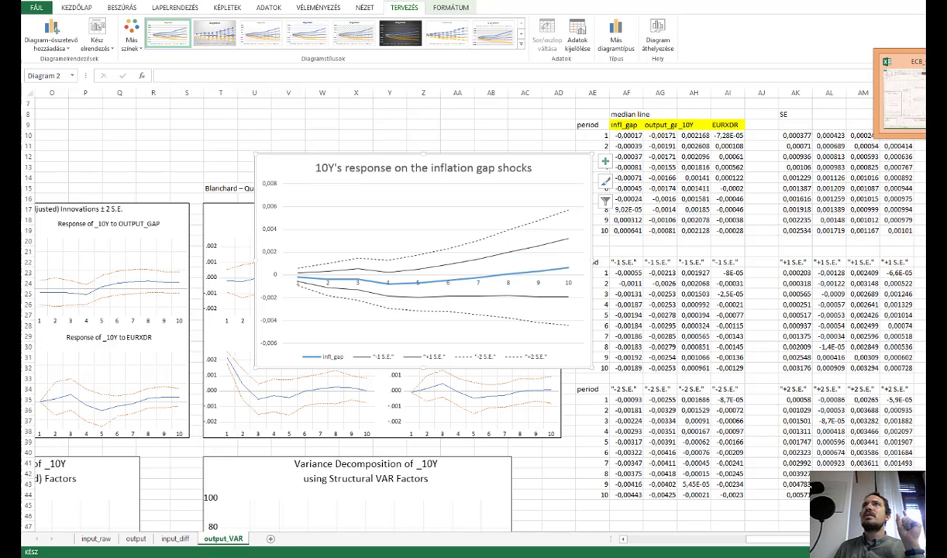
# Switch to the study PDF in the browser and examine Table 1's F-matrix structure alongside the Cholesky and Blanchard–Quah restriction formulas.
pyautogui.hotkey('alt', 'Tab')
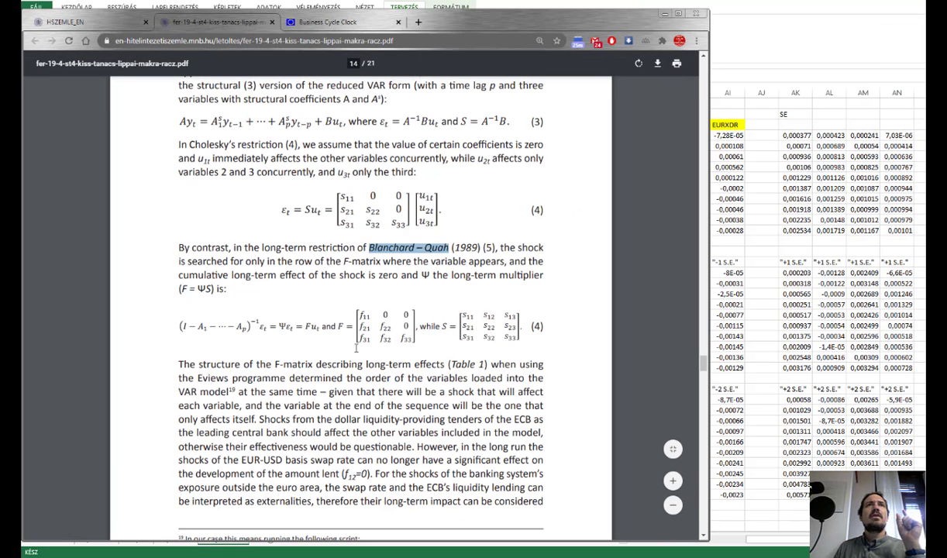
pyautogui.scroll(-8, 308, 402)
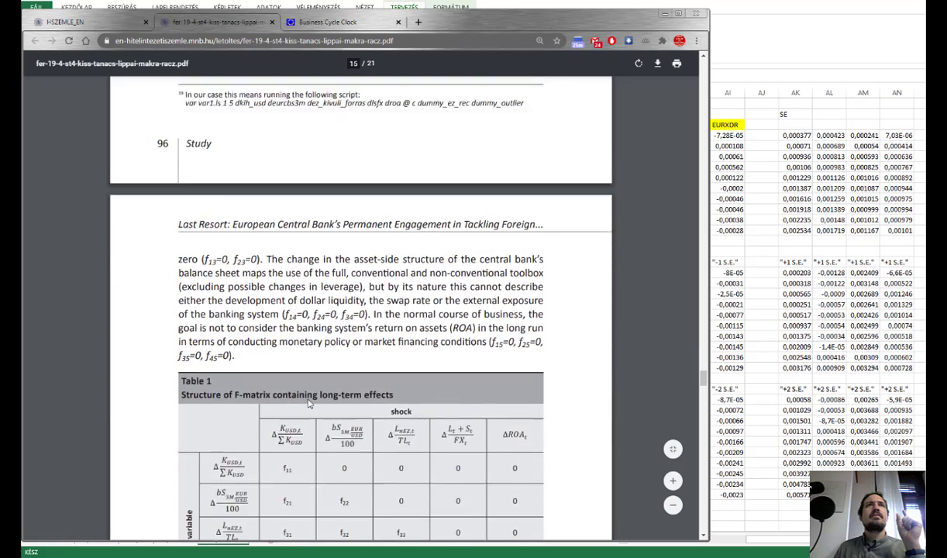
pyautogui.scroll(-2, 307, 398)
pyautogui.scroll(3, 310, 397)
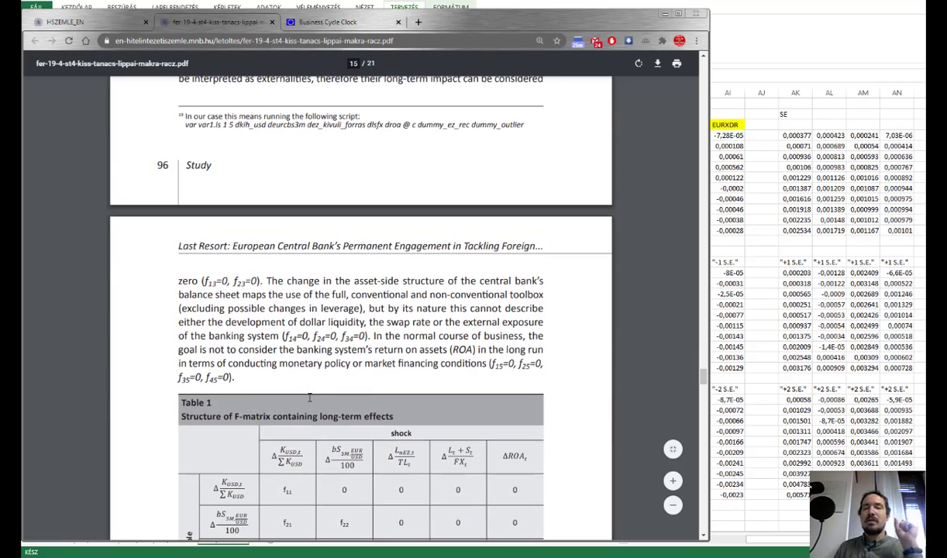
pyautogui.scroll(-3, 309, 399)
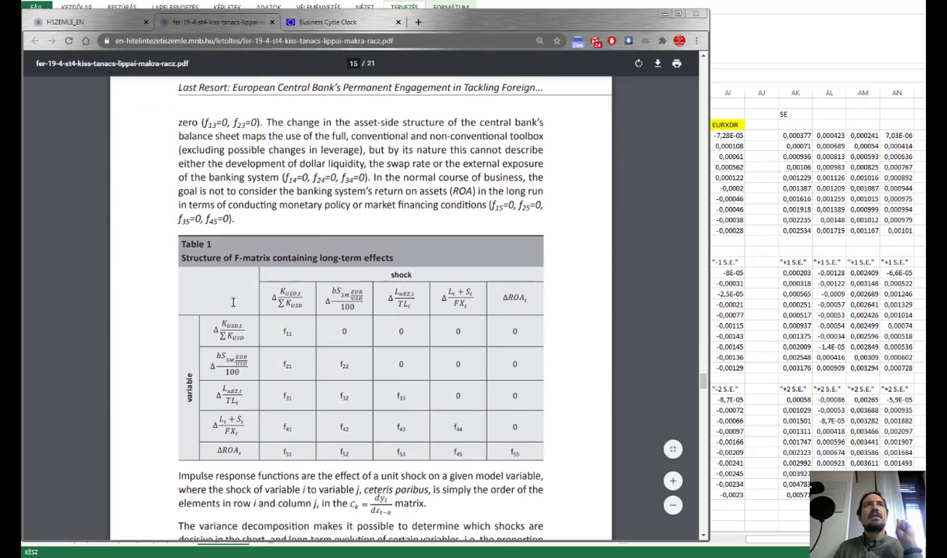
pyautogui.moveTo(181, 258); pyautogui.dragTo(391, 258)
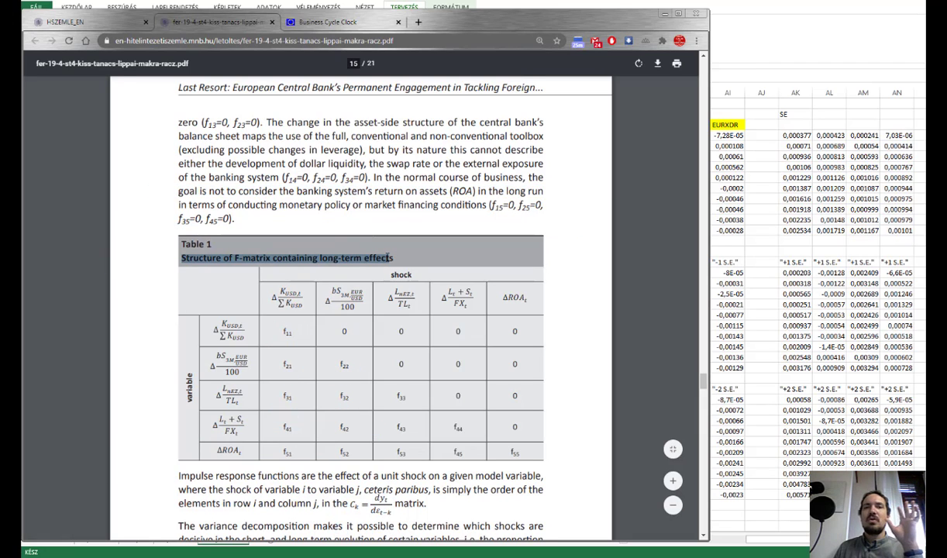
pyautogui.click(361, 258)
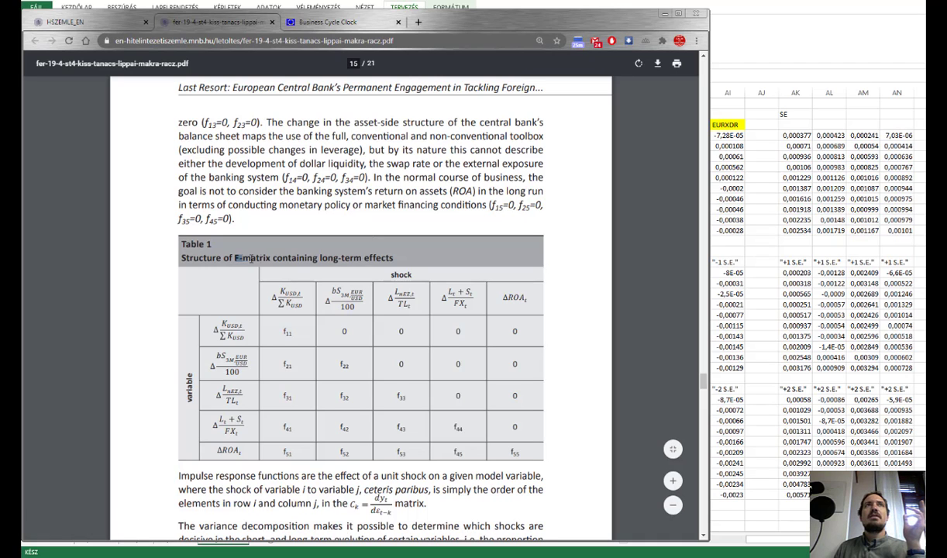
pyautogui.moveTo(250, 259); pyautogui.dragTo(272, 251)
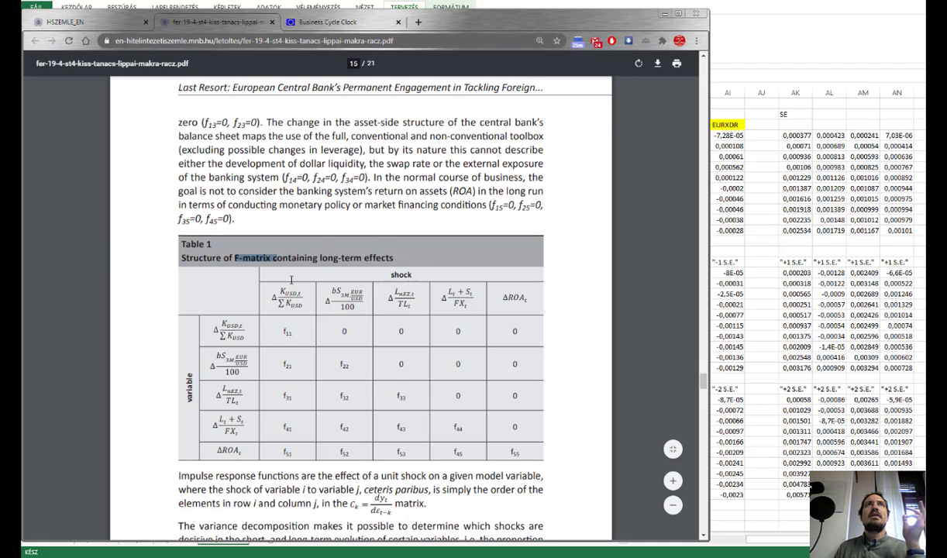
pyautogui.scroll(10, 291, 281)
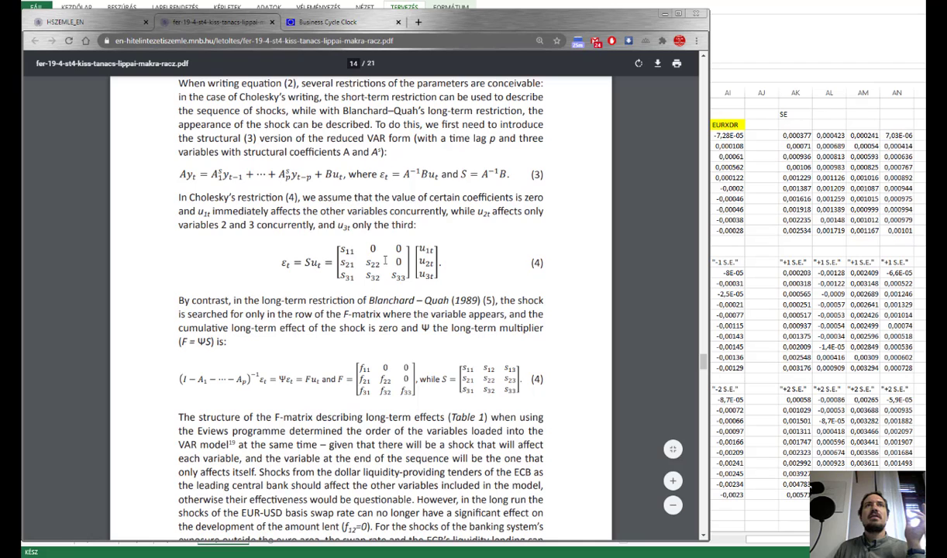
pyautogui.scroll(-10, 276, 360)
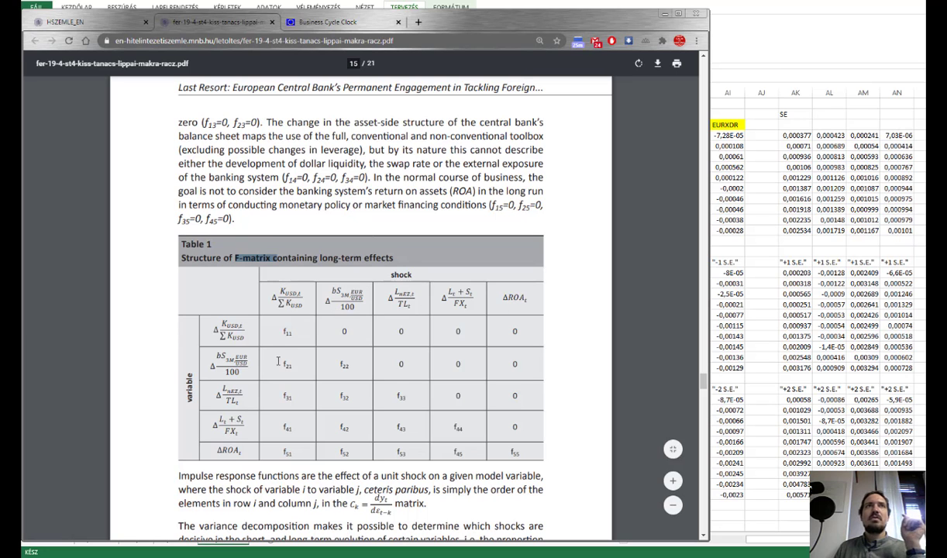
pyautogui.scroll(-7, 348, 322)
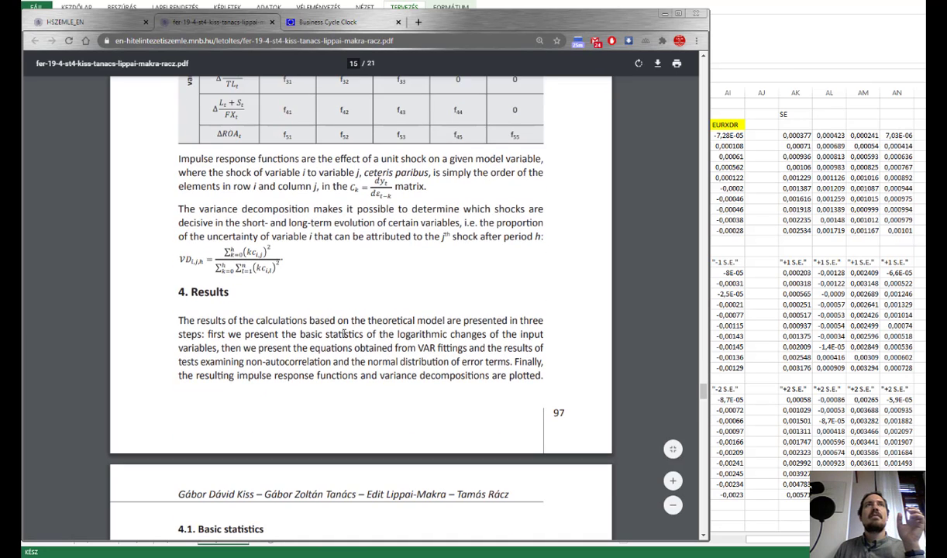
pyautogui.scroll(4, 344, 332)
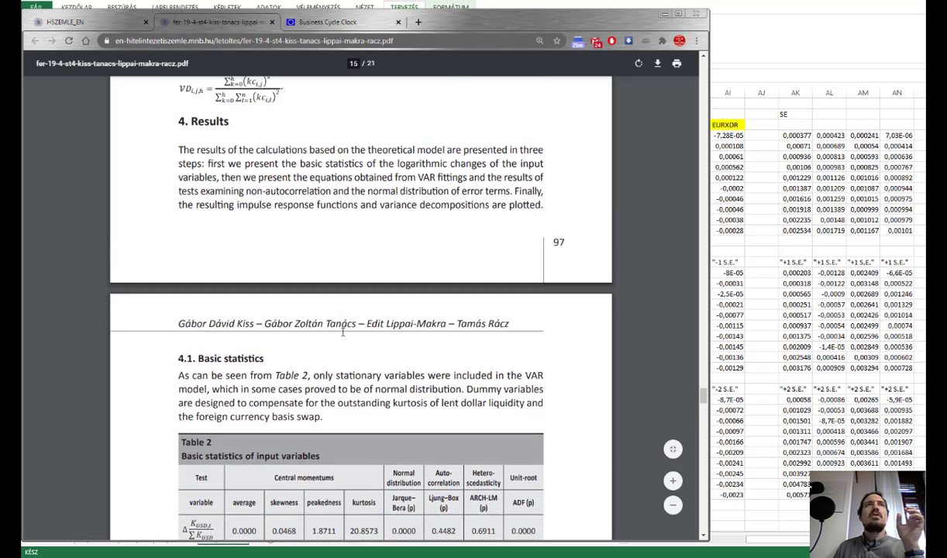
pyautogui.scroll(3, 343, 332)
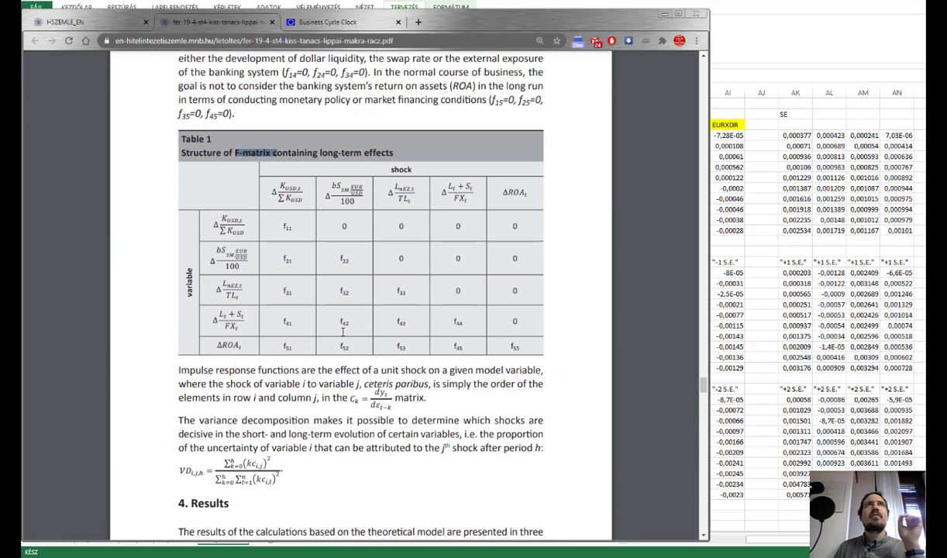
# Examine the paper's section 4.3 and Figure 5 charts of cumulated impulse response functions, including the note on the ±1 and ±2 S.E. bands.
pyautogui.scroll(-12, 343, 332)
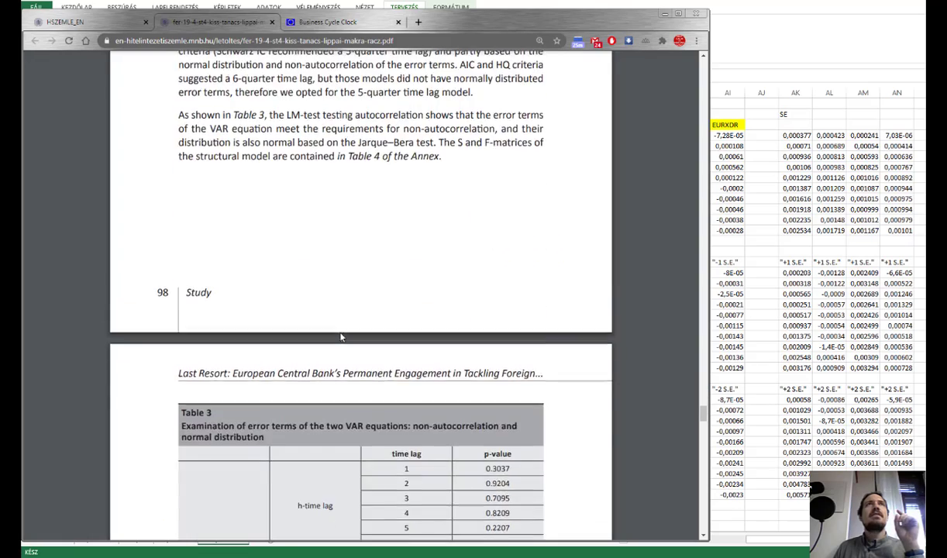
pyautogui.scroll(6, 341, 337)
pyautogui.scroll(-10, 357, 372)
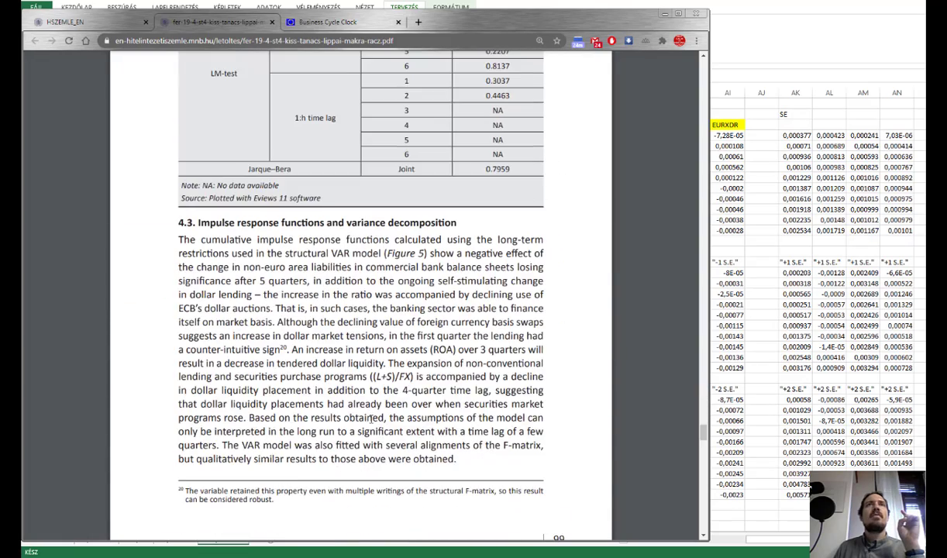
pyautogui.scroll(-10, 370, 419)
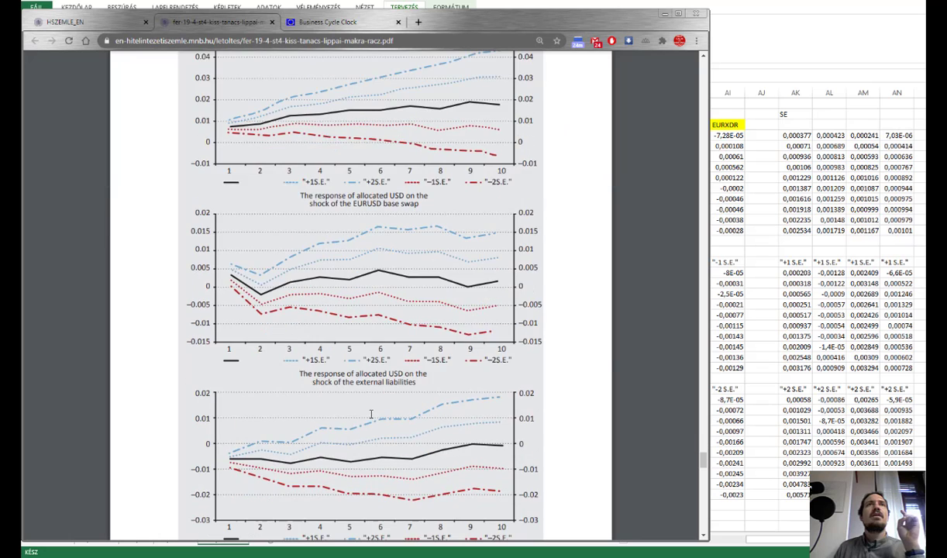
pyautogui.scroll(-12, 370, 415)
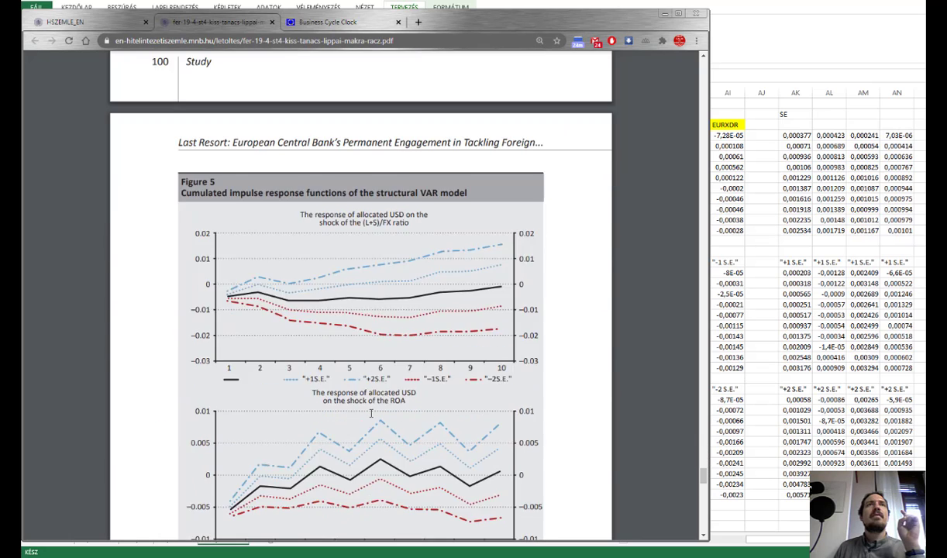
pyautogui.scroll(-10, 370, 413)
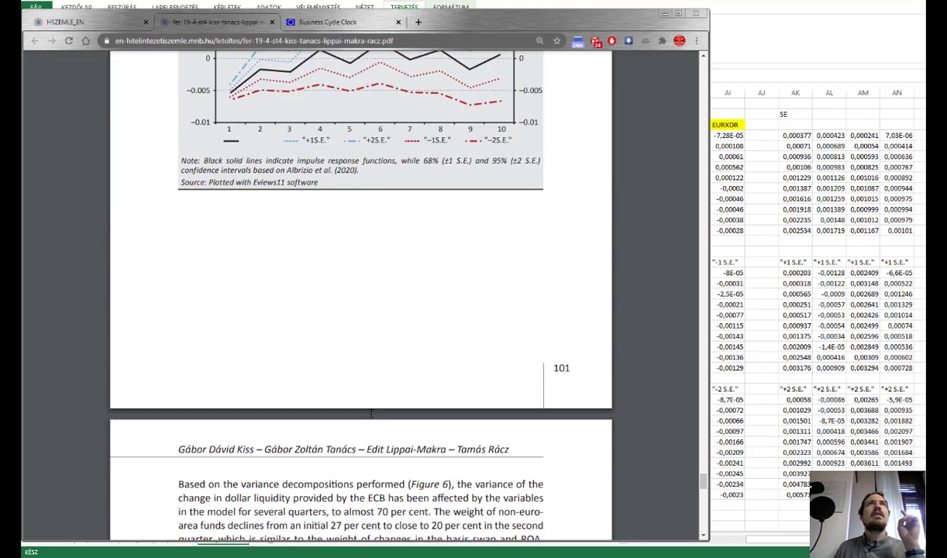
# Examine the Figure 5 note for the 68% (±1 S.E.) confidence interval and the 2020 source it cites.
pyautogui.scroll(1, 371, 413)
pyautogui.moveTo(287, 203); pyautogui.dragTo(353, 203)
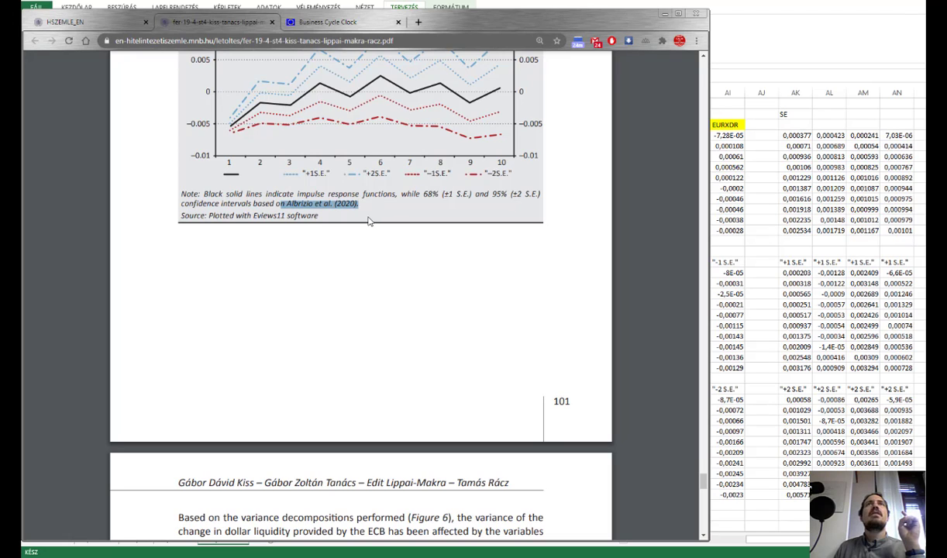
pyautogui.moveTo(422, 194); pyautogui.dragTo(470, 194)
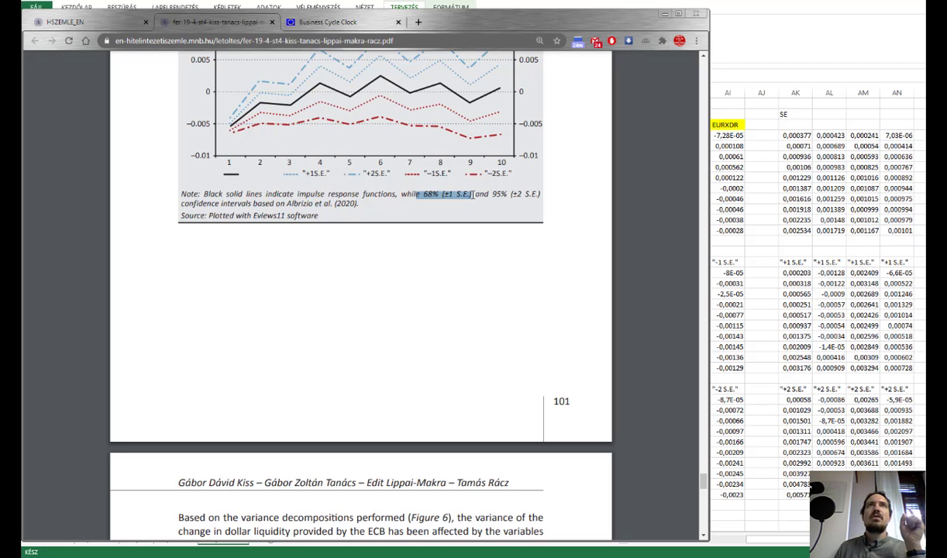
pyautogui.scroll(2, 384, 302)
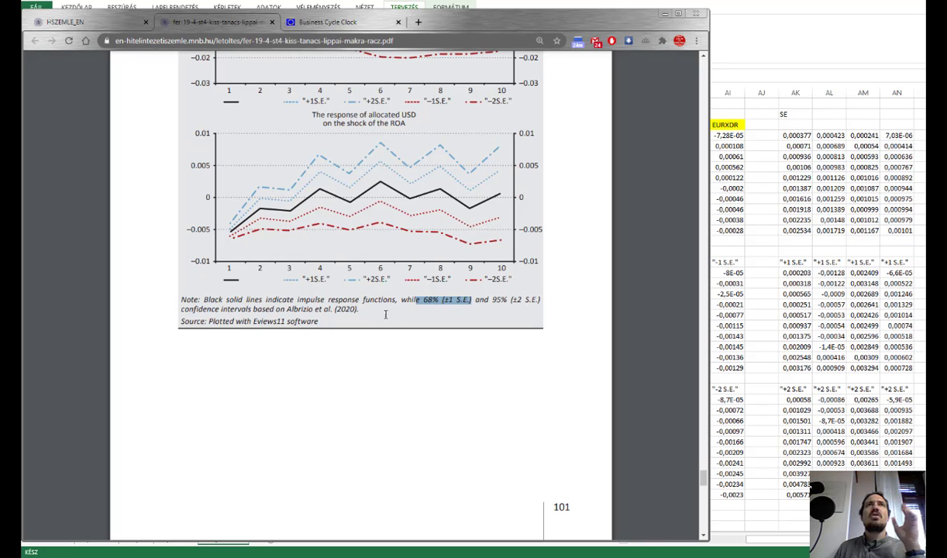
pyautogui.moveTo(286, 308); pyautogui.dragTo(345, 300)
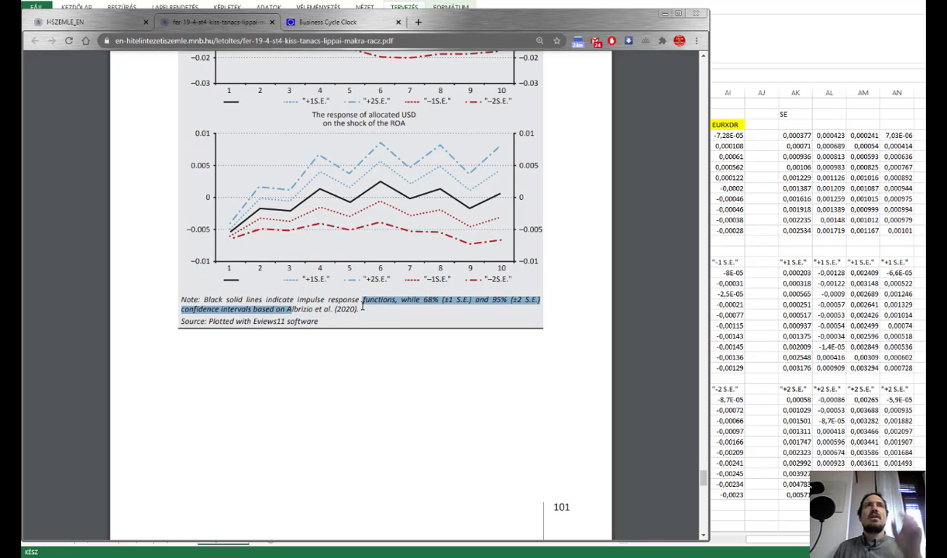
pyautogui.click(307, 348)
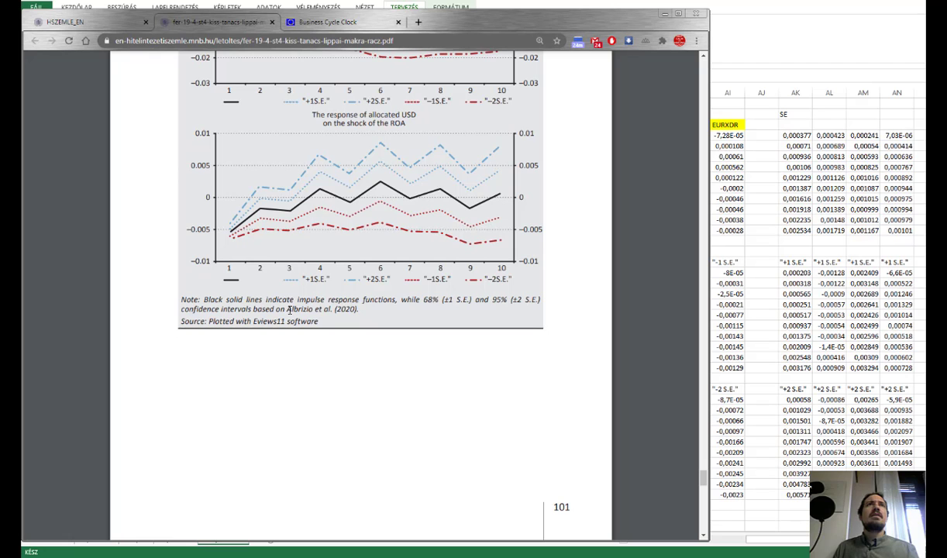
# Locate the cited 2020 paper "International bank lending channel of monetary policy" in the References and open its article page.
pyautogui.scroll(-15, 385, 380)
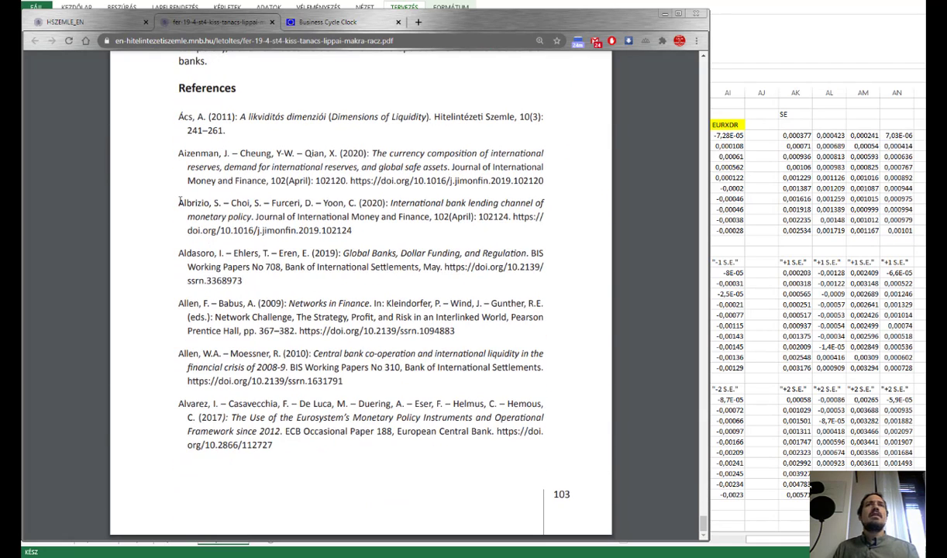
pyautogui.scroll(7, 179, 205)
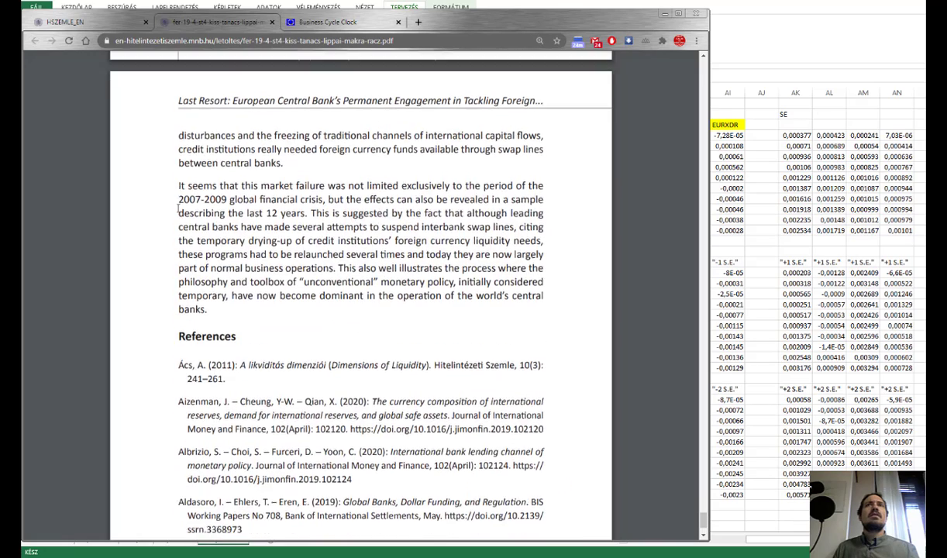
pyautogui.scroll(-7, 177, 209)
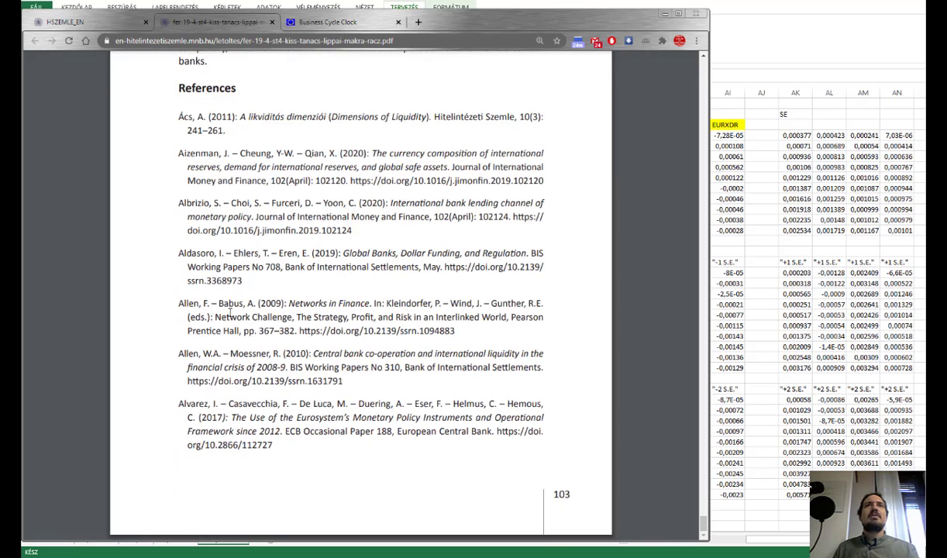
pyautogui.scroll(1, 185, 276)
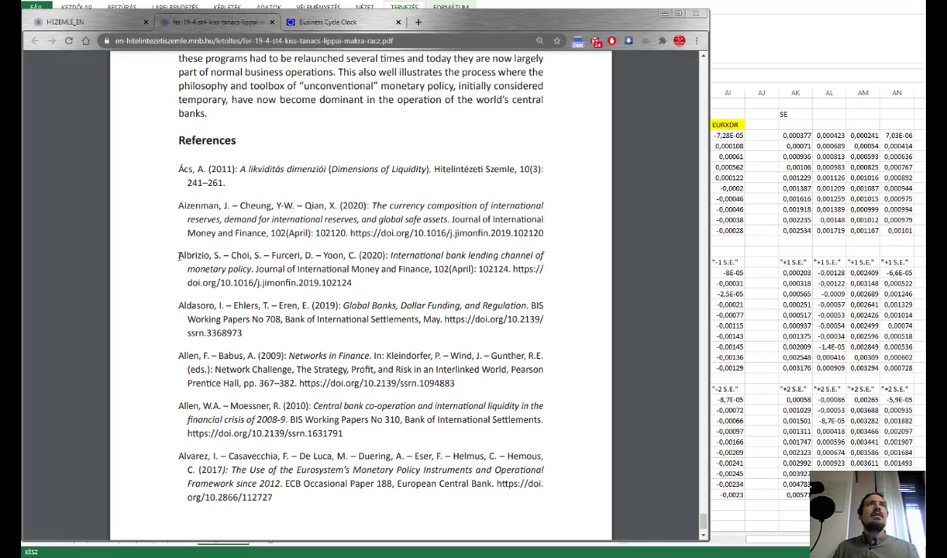
pyautogui.moveTo(179, 256); pyautogui.dragTo(353, 283)
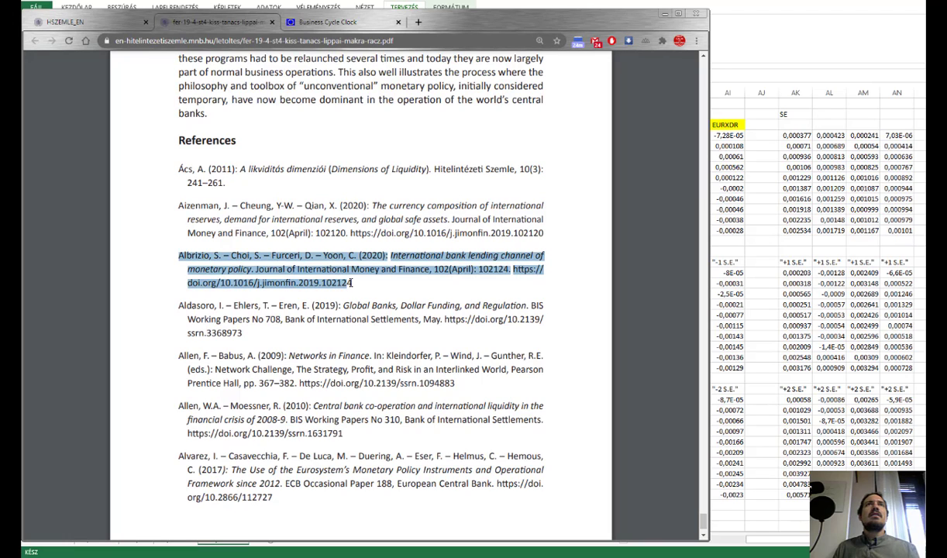
pyautogui.moveTo(179, 256); pyautogui.dragTo(347, 248)
pyautogui.click(392, 255)
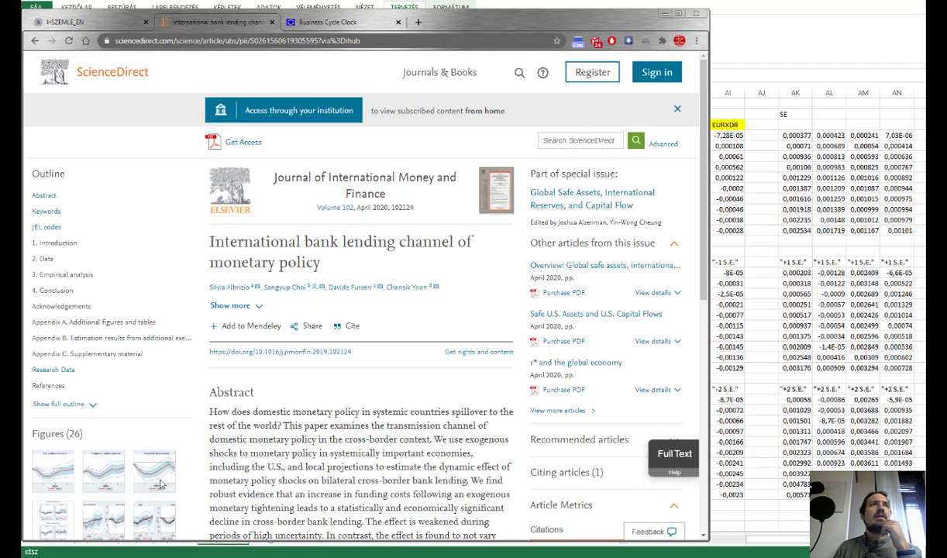
# Look over the article's abstract and figure thumbnails, and return through the study PDF to the Excel workbook.
pyautogui.scroll(-1, 196, 479)
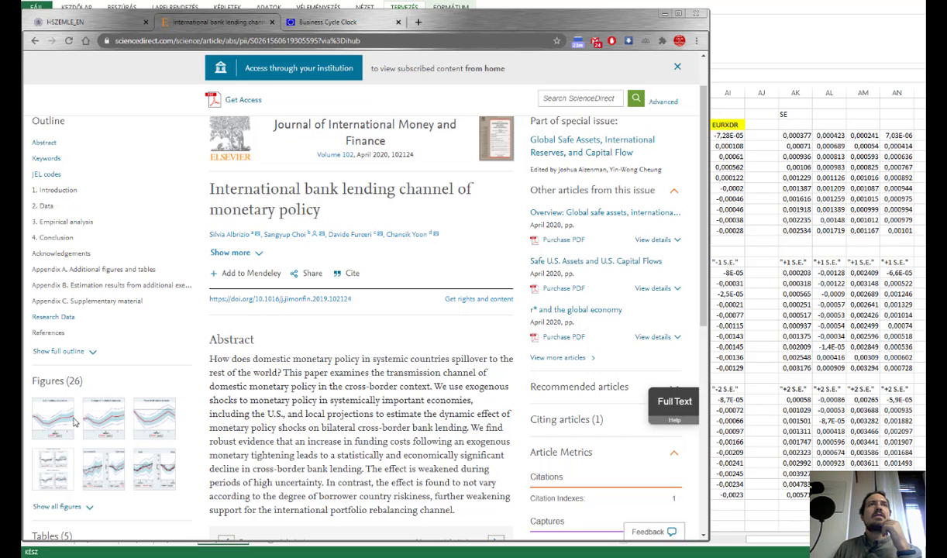
pyautogui.click(35, 43)
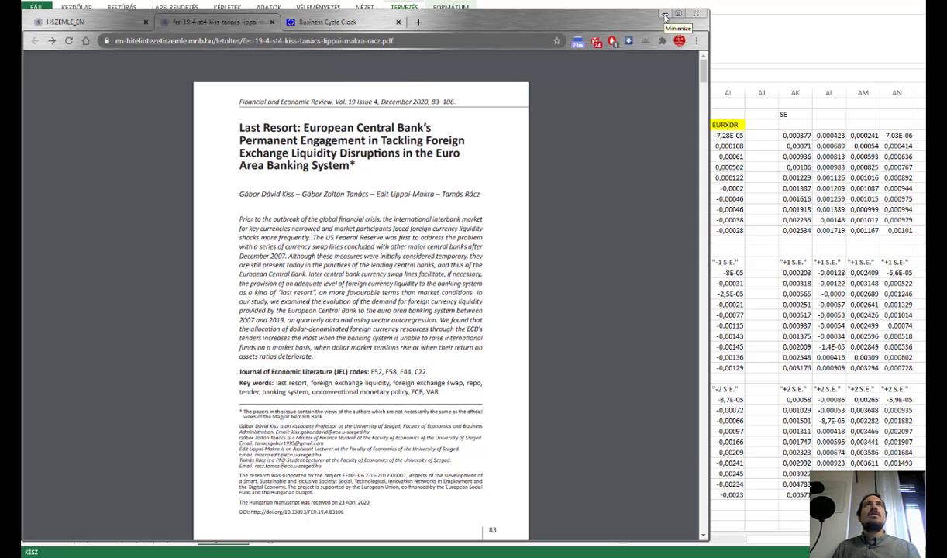
pyautogui.click(664, 14)
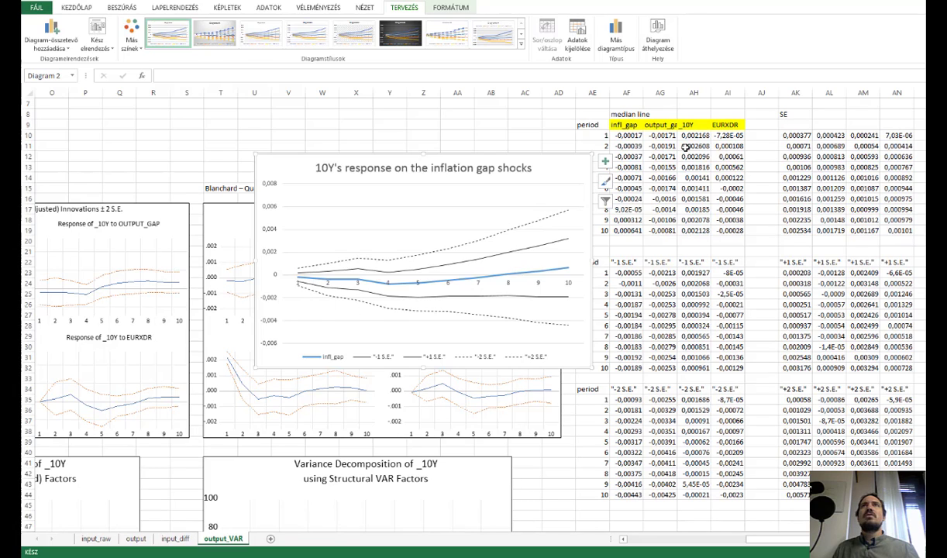
# Insert a line chart of the output_gap median, ±1 S.E. and ±2 S.E. columns, and enlarge it.
pyautogui.moveTo(663, 125); pyautogui.dragTo(667, 494)
pyautogui.moveTo(833, 262); pyautogui.dragTo(830, 494)
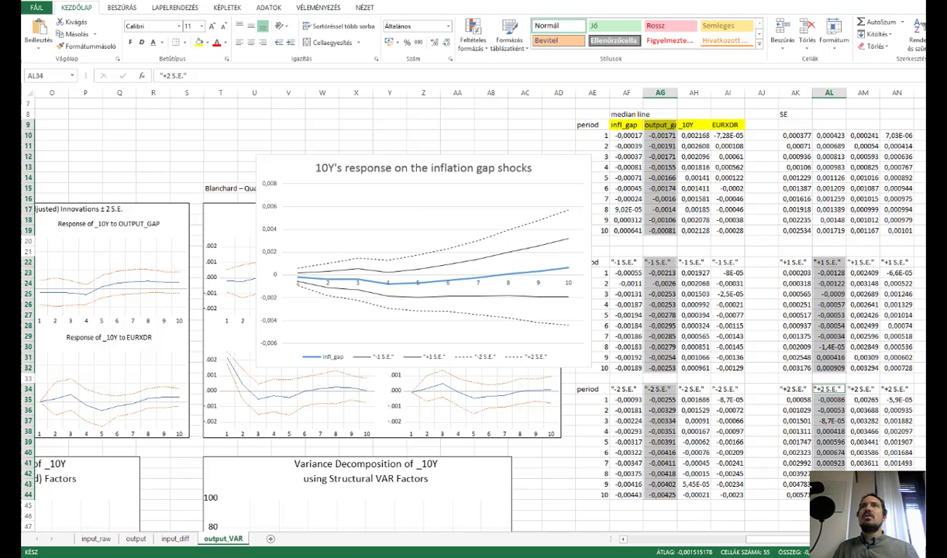
pyautogui.click(122, 8)
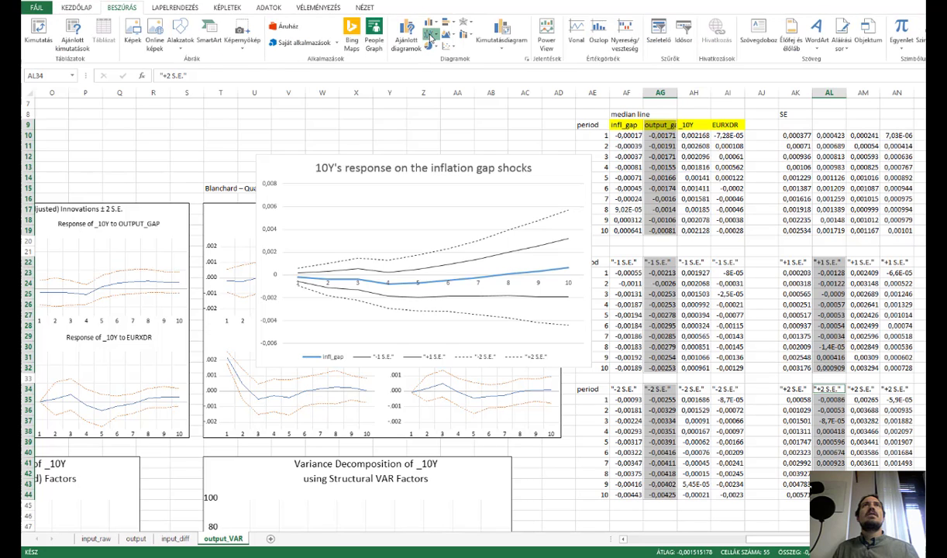
pyautogui.click(431, 34)
pyautogui.click(432, 78)
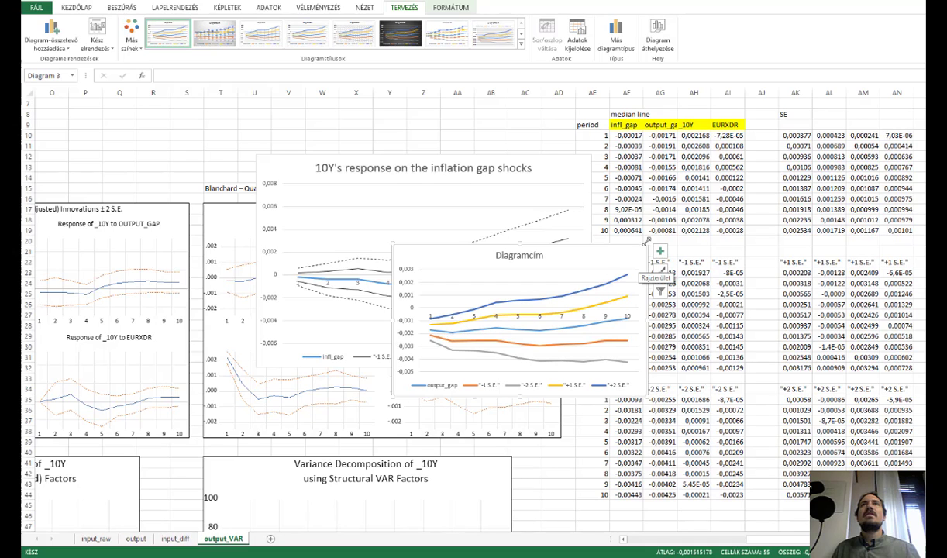
pyautogui.moveTo(648, 245); pyautogui.dragTo(704, 207)
# Title the new chart "10Y's response on the output gap shocks", reusing the inflation gap chart's title wording.
pyautogui.click(333, 179)
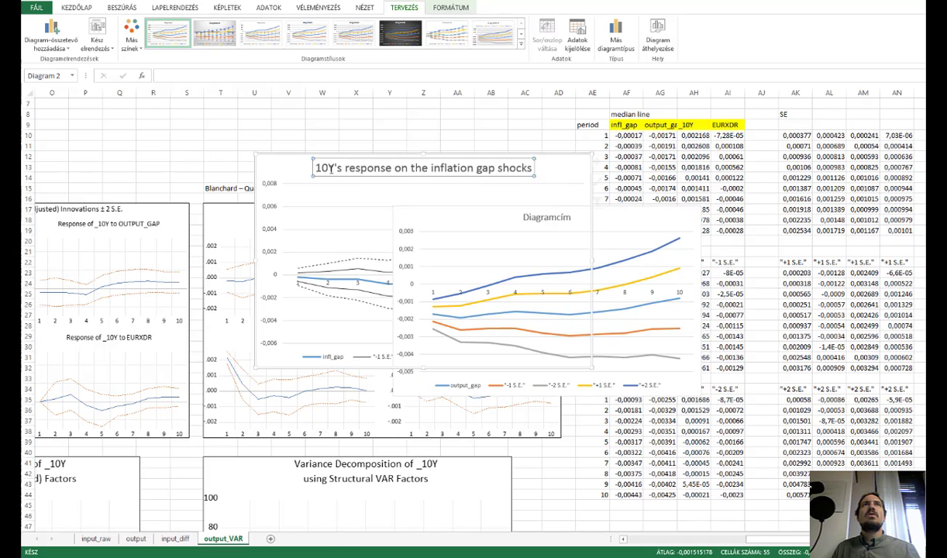
pyautogui.moveTo(314, 168); pyautogui.dragTo(394, 167)
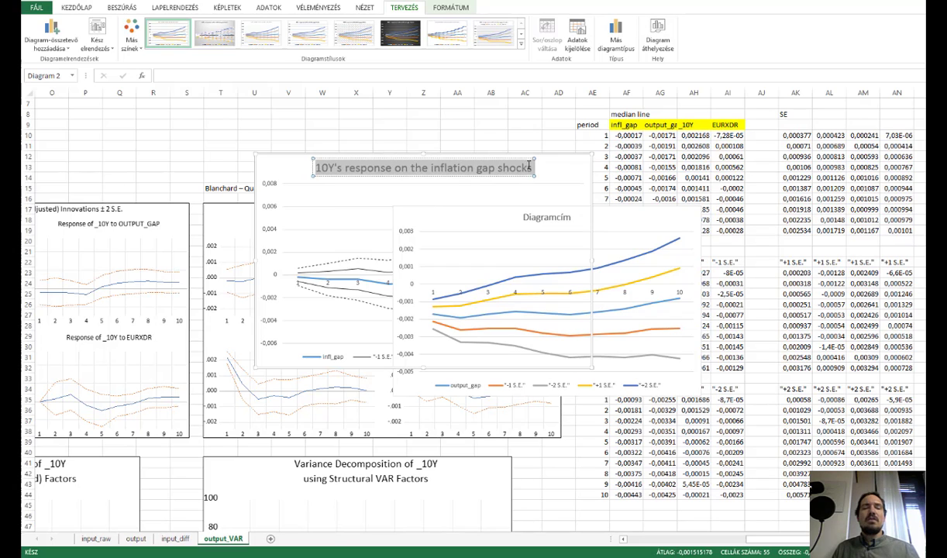
pyautogui.click(590, 216)
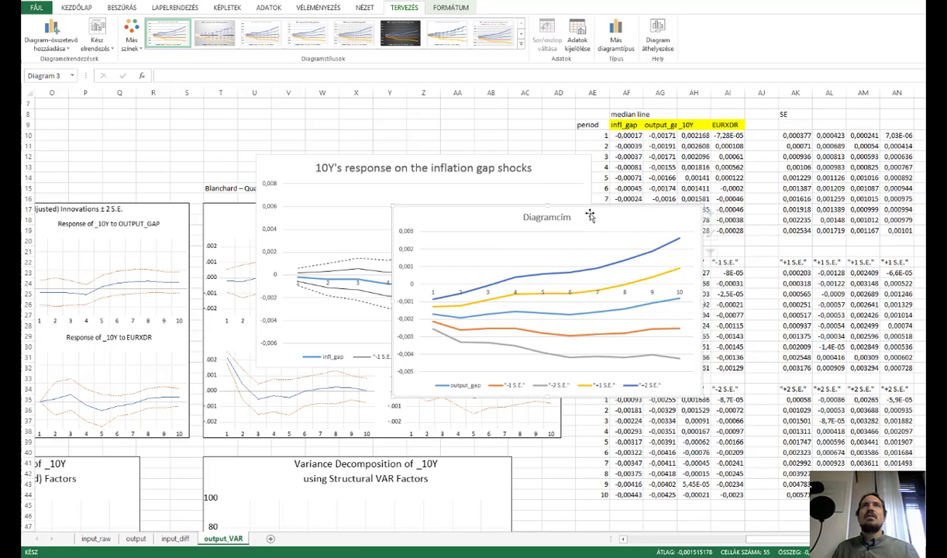
pyautogui.click(523, 217)
pyautogui.doubleClick(543, 218)
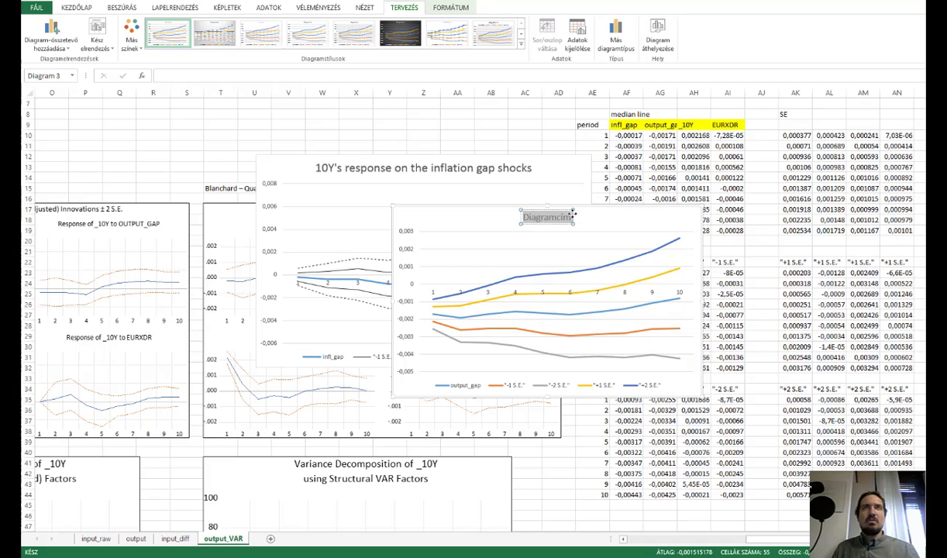
pyautogui.write("10Y's response on the inflation gap shocks")
pyautogui.moveTo(553, 220); pyautogui.dragTo(597, 223)
pyautogui.write('output')
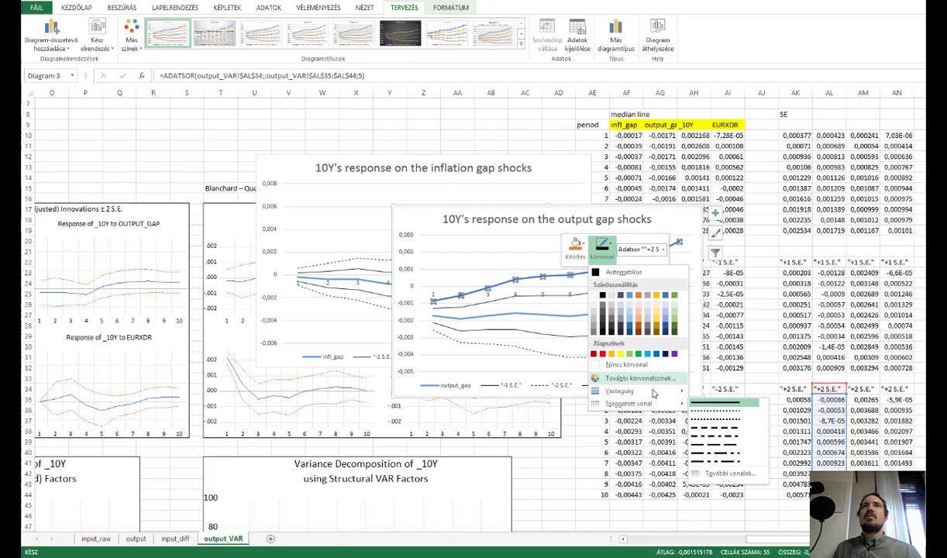
# Format the "+2 S.E." series in the output gap chart as a thin black dashed line.
pyautogui.moveTo(653, 394)
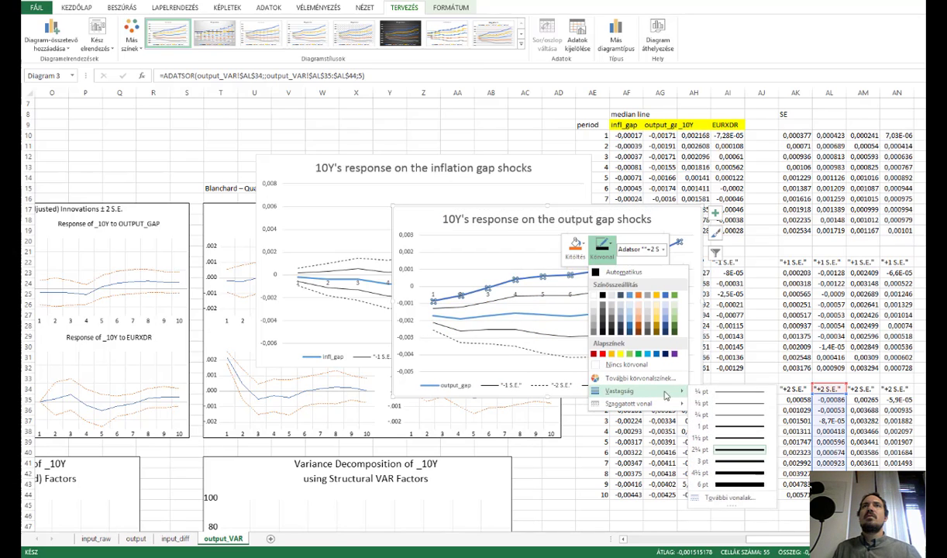
pyautogui.click(687, 382)
pyautogui.click(613, 258)
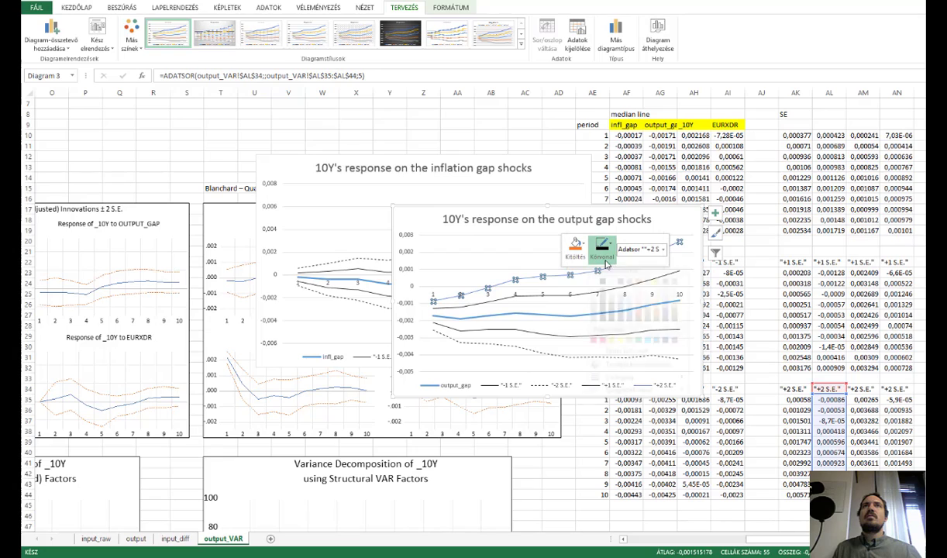
pyautogui.click(580, 286)
pyautogui.click(603, 256)
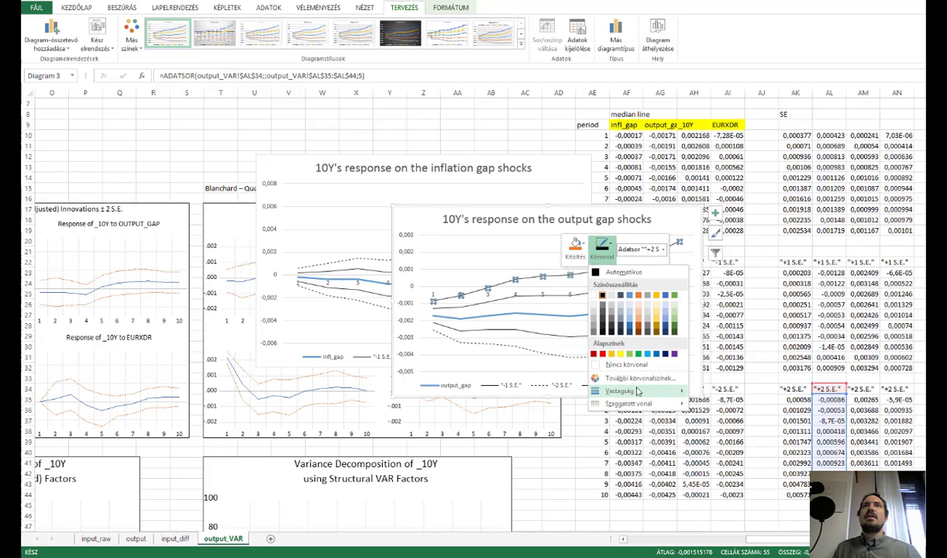
pyautogui.moveTo(651, 404)
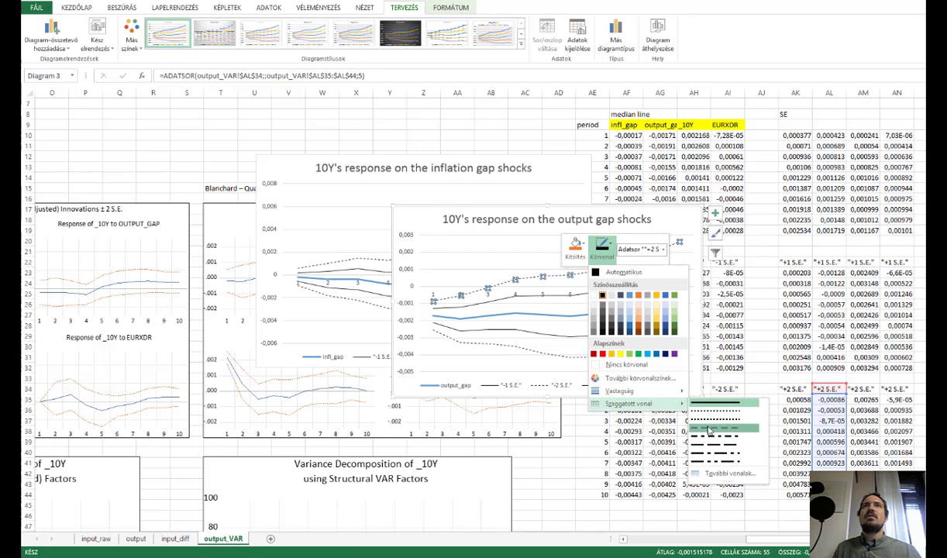
pyautogui.click(709, 421)
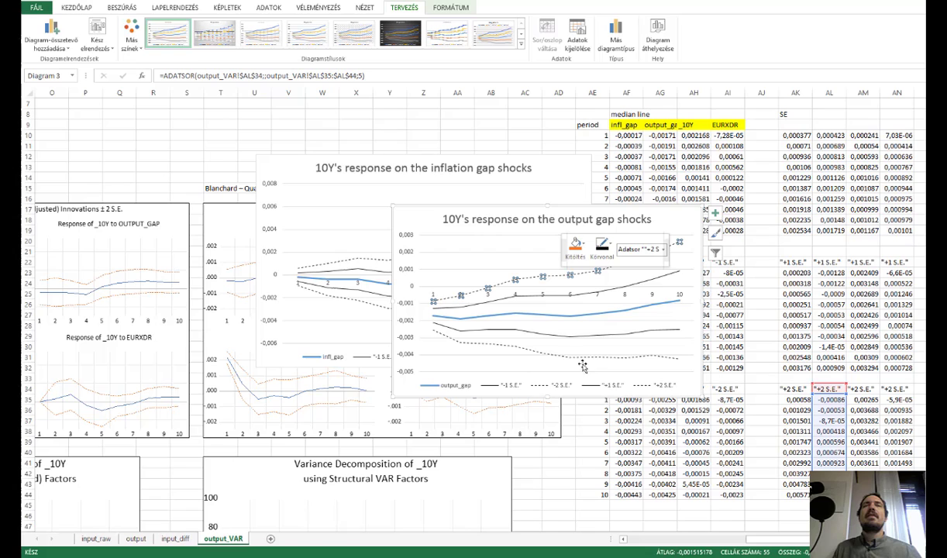
pyautogui.click(694, 347)
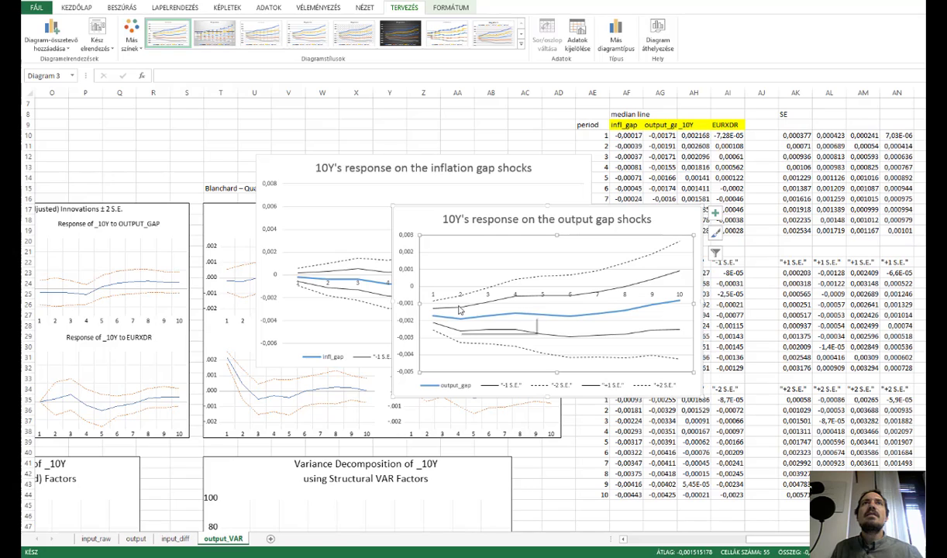
# Examine the output gap response chart, and compare it with the euro area growth cycle on Eurostat's Business Cycle Clock in the browser.
pyautogui.moveTo(490, 307)
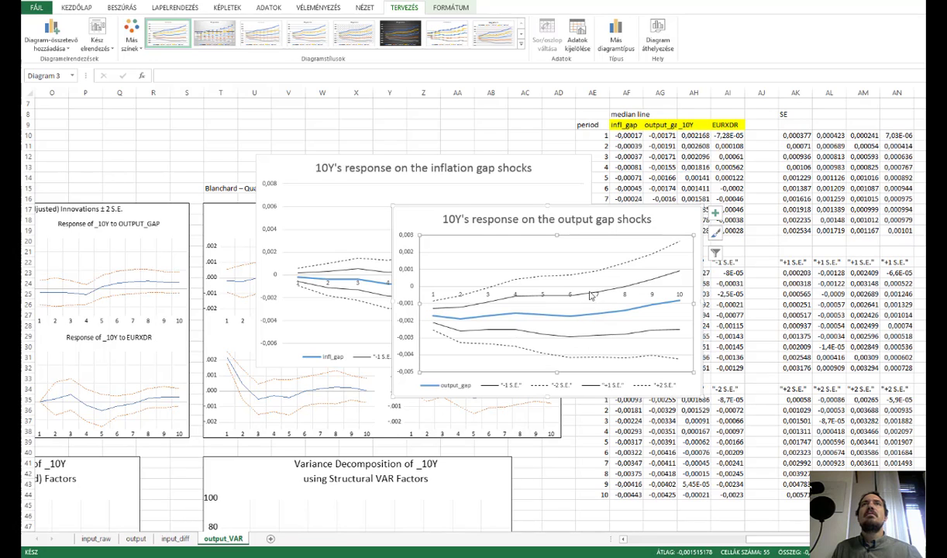
pyautogui.moveTo(625, 289)
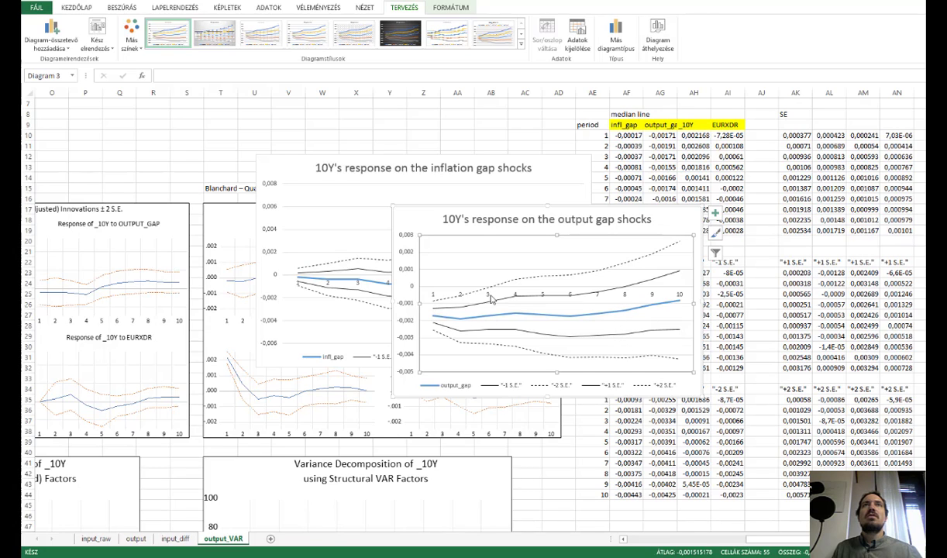
pyautogui.moveTo(613, 320)
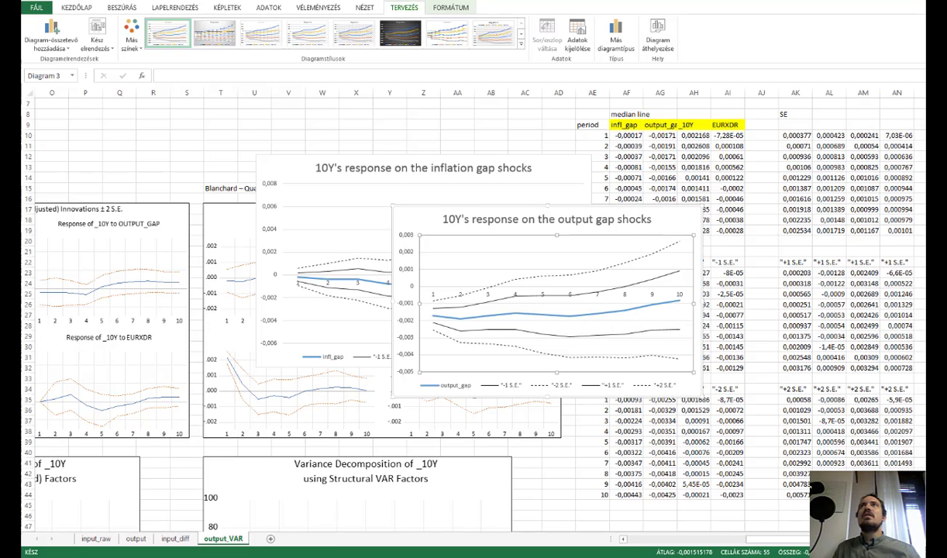
pyautogui.hotkey('alt', 'Tab')
pyautogui.click(292, 26)
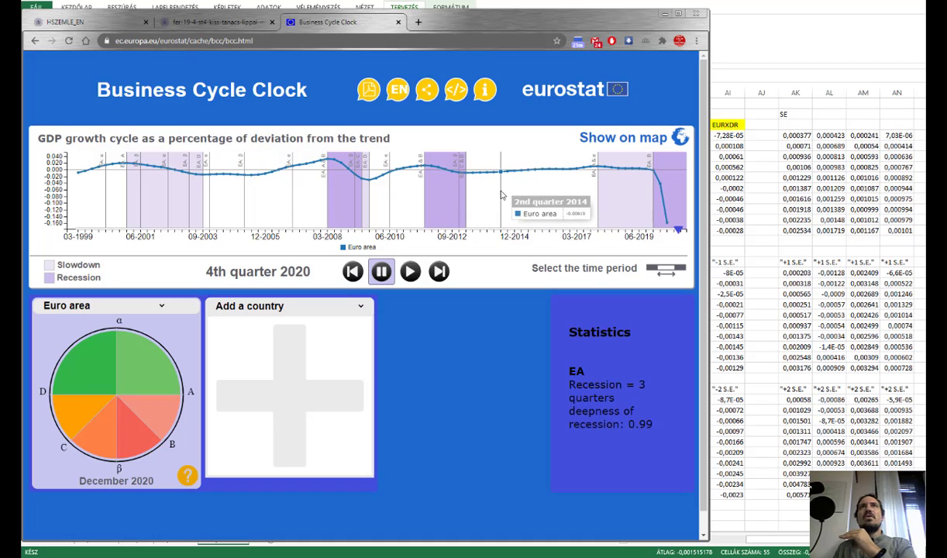
# Return to Excel and select the var1.decomp command line in cell A3 of the output_VAR sheet.
pyautogui.click(774, 6)
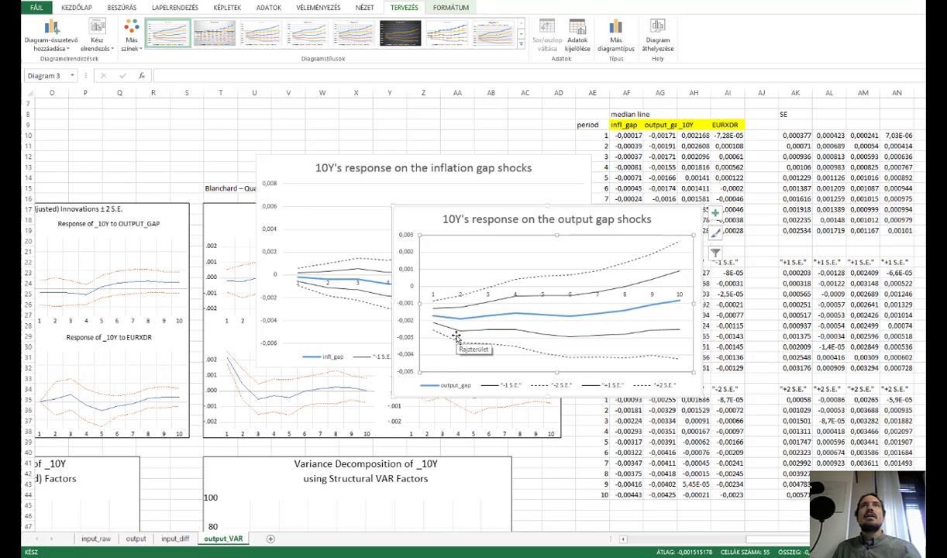
pyautogui.moveTo(767, 540); pyautogui.dragTo(448, 368)
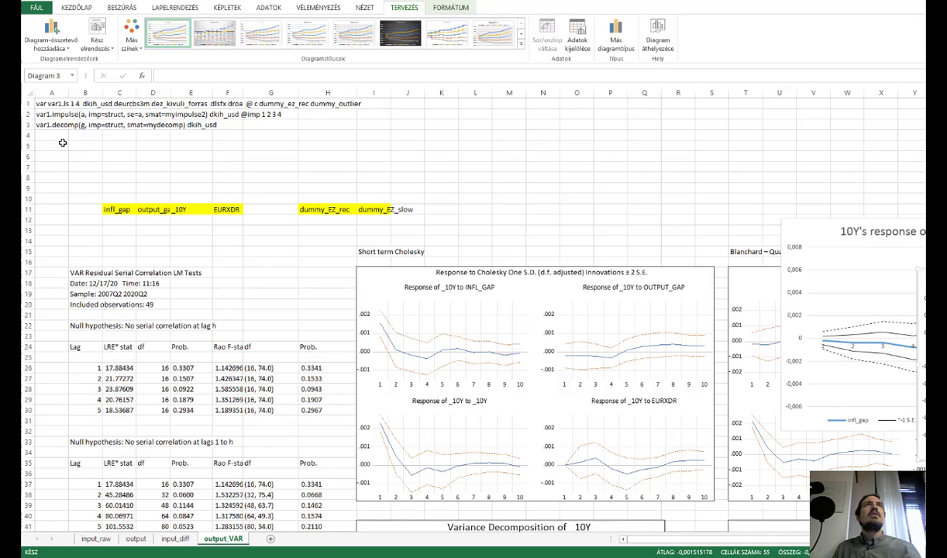
pyautogui.click(43, 127)
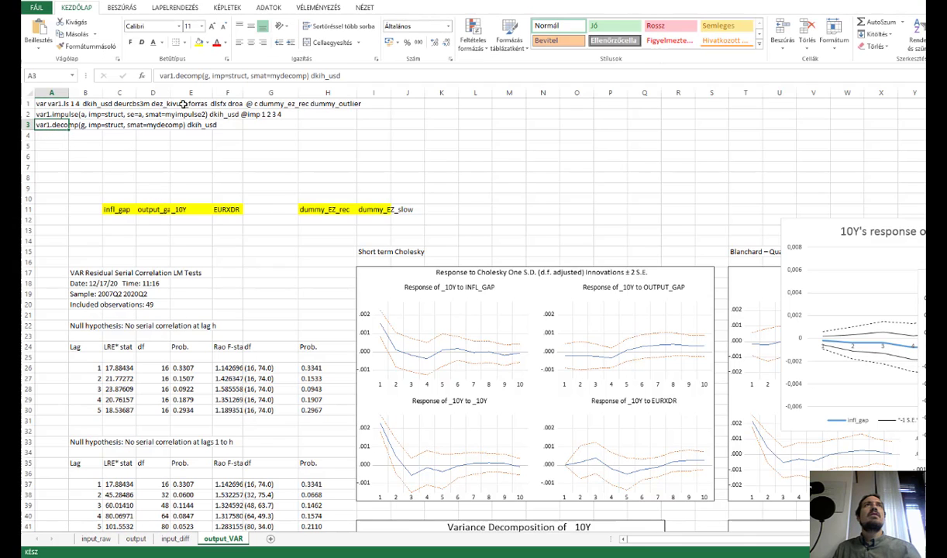
# Switch to the Notepad notes and copy the line "var1.decomp(g, imp=struct, smat=mydecomp) _10Y".
pyautogui.moveTo(334, 75); pyautogui.dragTo(117, 87)
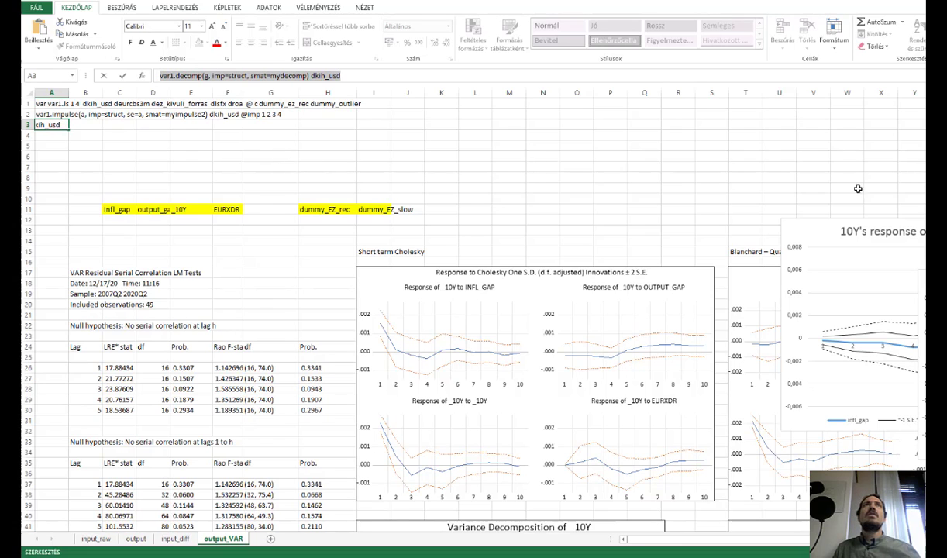
pyautogui.hotkey('alt', 'Tab')
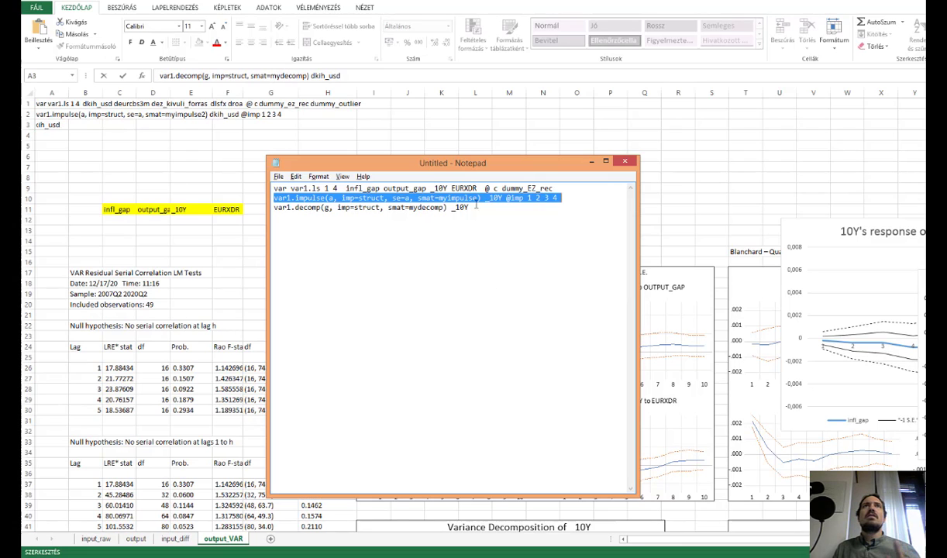
pyautogui.moveTo(477, 206); pyautogui.dragTo(241, 203)
pyautogui.hotkey('ctrl', 'c')
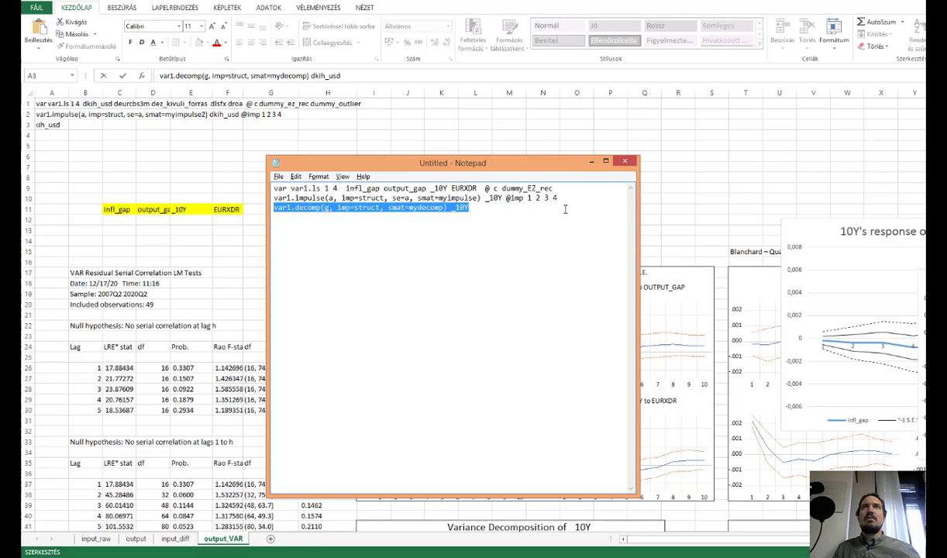
# Switch to EViews and run "var1.decomp(g, imp=struct, smat=mydecomp) _10Y" as a new command below the impulse command.
pyautogui.hotkey('alt', 'Tab')
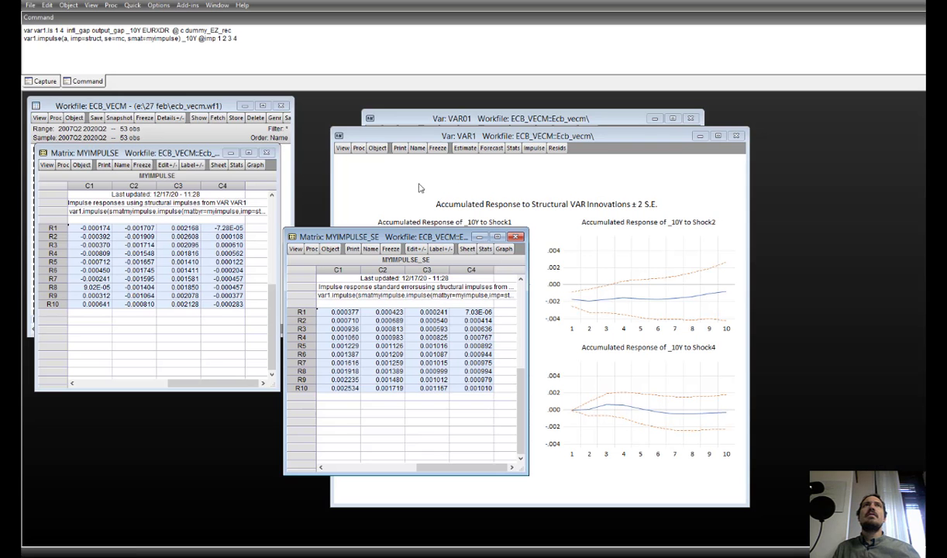
pyautogui.click(68, 50)
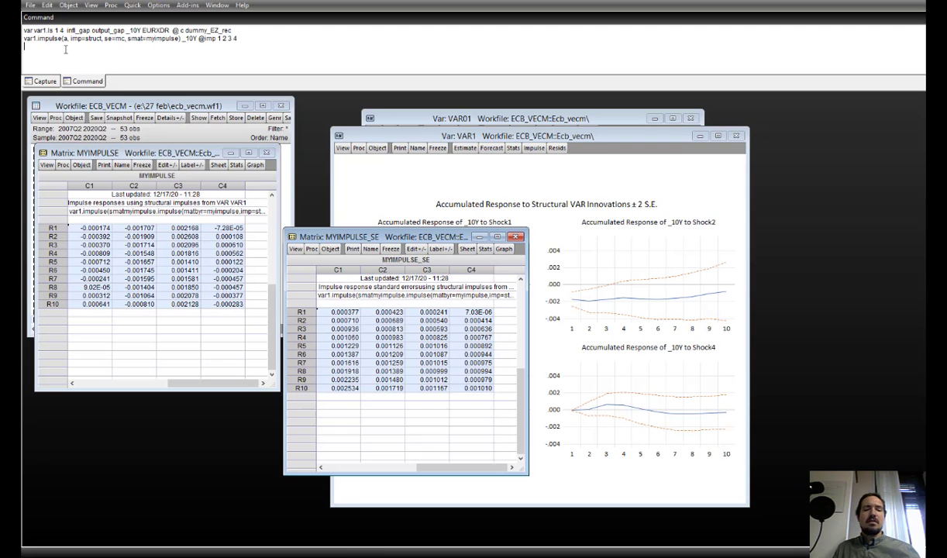
pyautogui.hotkey('ctrl', 'v')
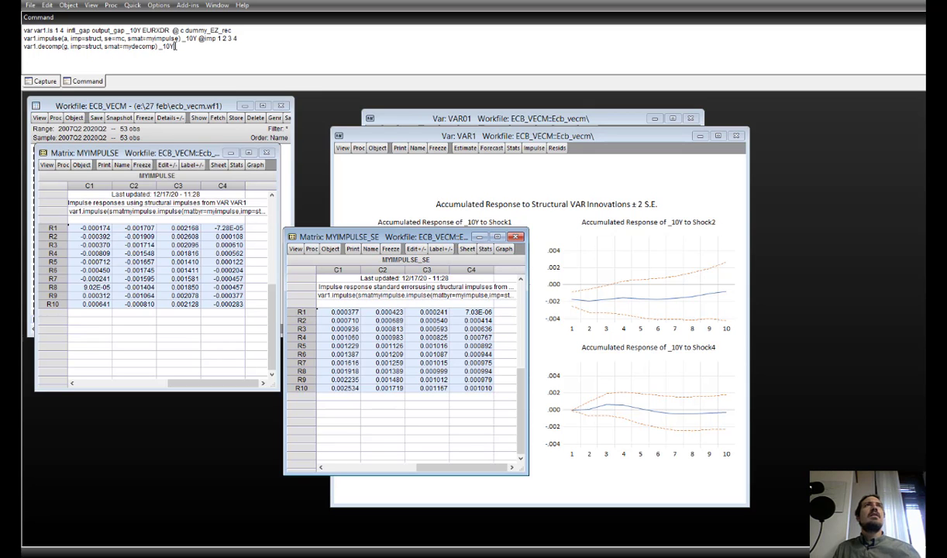
pyautogui.press('Return')
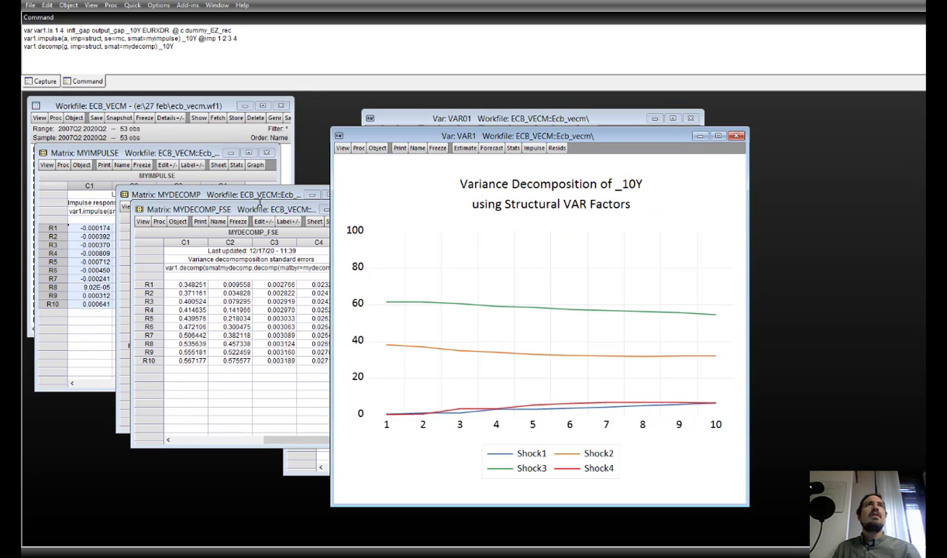
# Spread out the MYDECOMP and MYDECOMP_FSE matrix windows, and view them alongside the VAR1 variance decomposition graph.
pyautogui.moveTo(260, 200); pyautogui.dragTo(554, 229)
pyautogui.moveTo(271, 197); pyautogui.dragTo(245, 204)
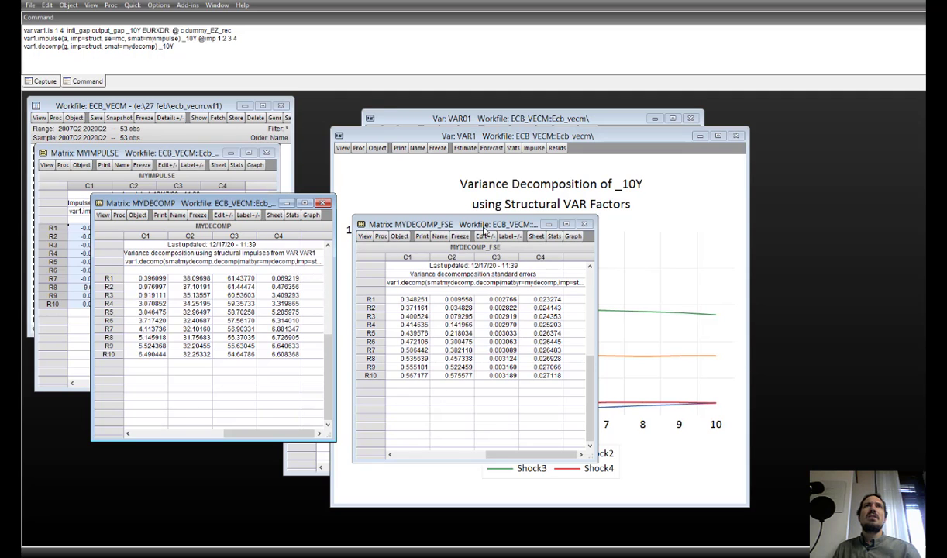
pyautogui.moveTo(471, 227); pyautogui.dragTo(238, 283)
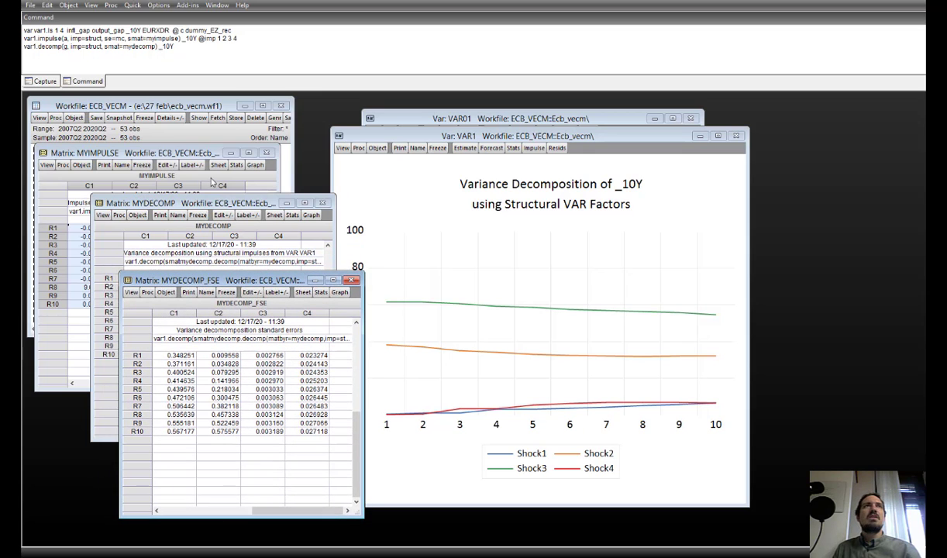
pyautogui.click(247, 224)
pyautogui.click(424, 137)
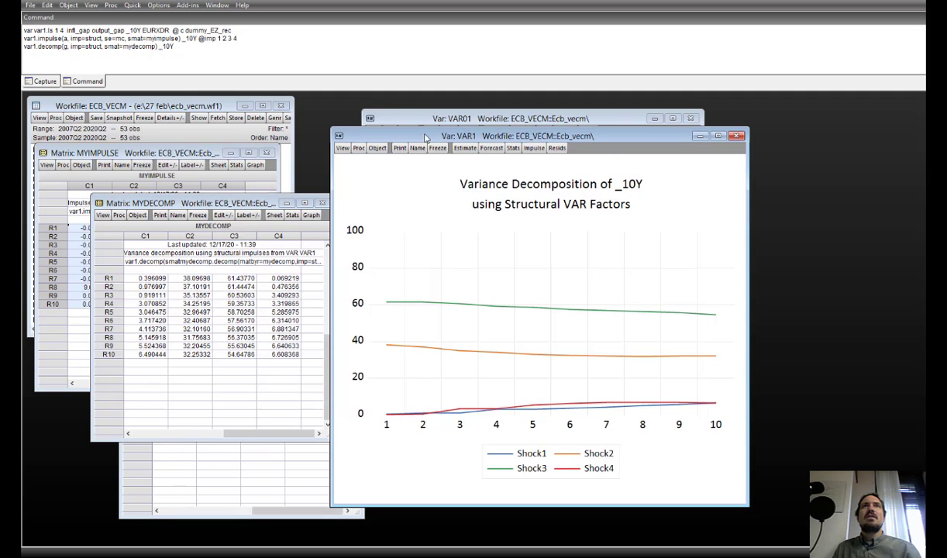
# Select the variance decomposition values in the MYDECOMP matrix, rows R1 to R10 and columns C1 to C4.
pyautogui.click(144, 281)
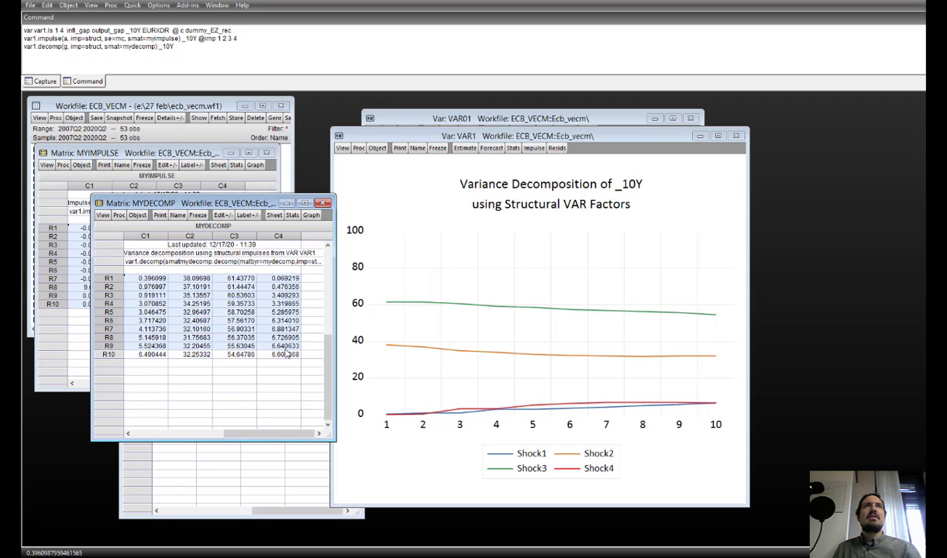